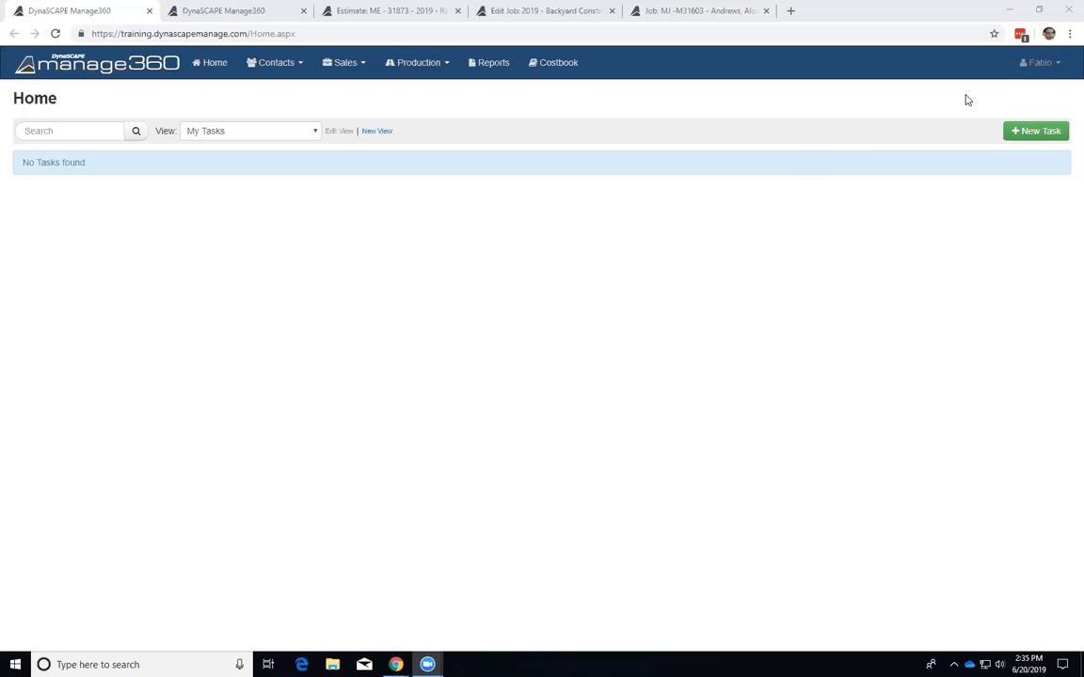
Open the system-wide Configuration page from the My Company Settings group of the site settings.
left_click(1040, 63)
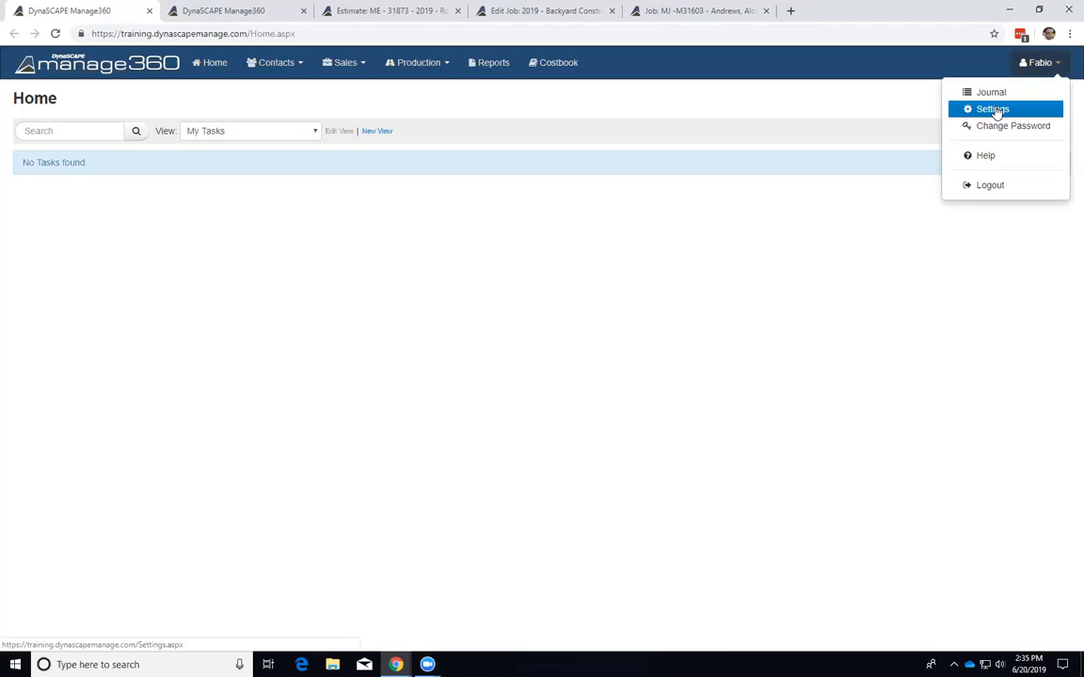
left_click(993, 110)
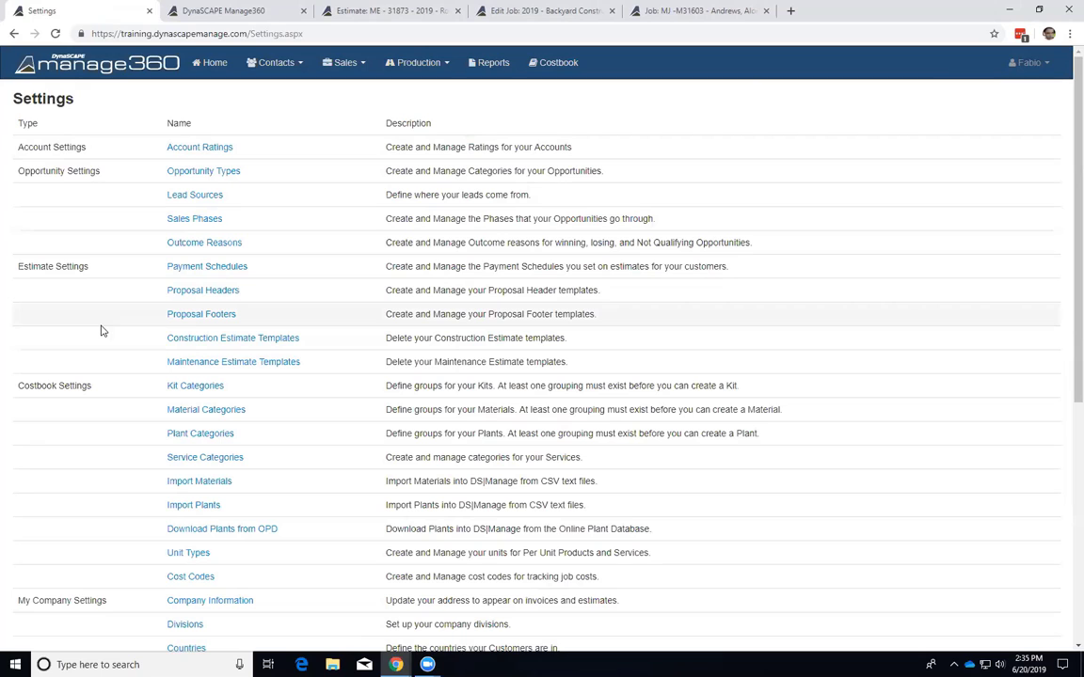
scroll(99, 332, "down", 3)
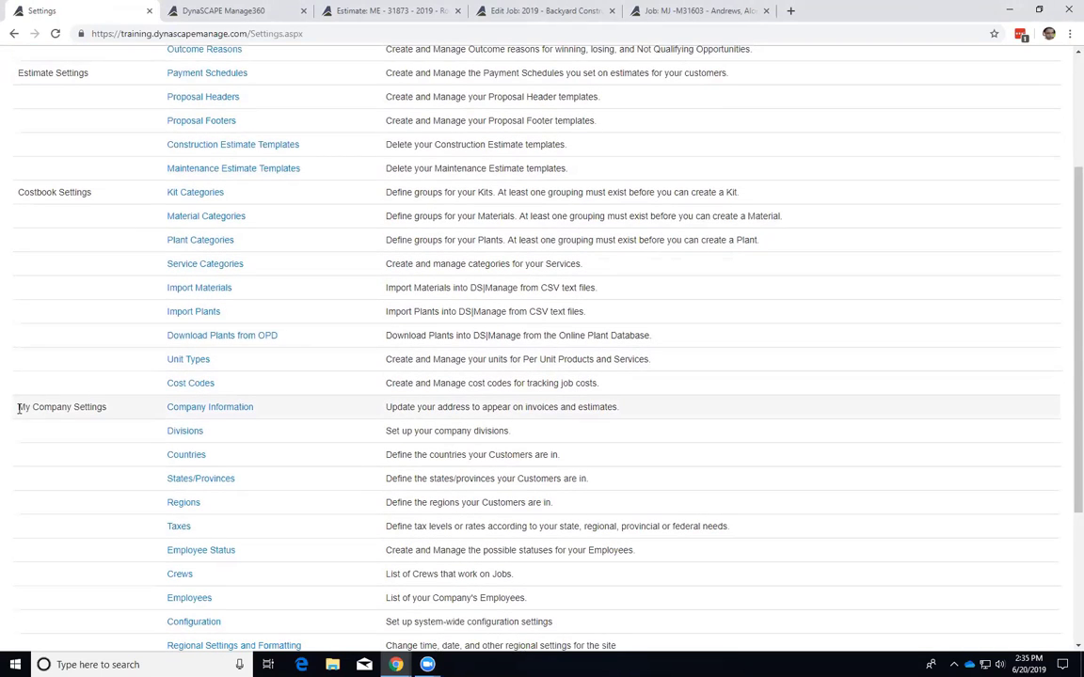
left_click_drag(18, 407, 106, 410)
scroll(107, 409, "down", 2)
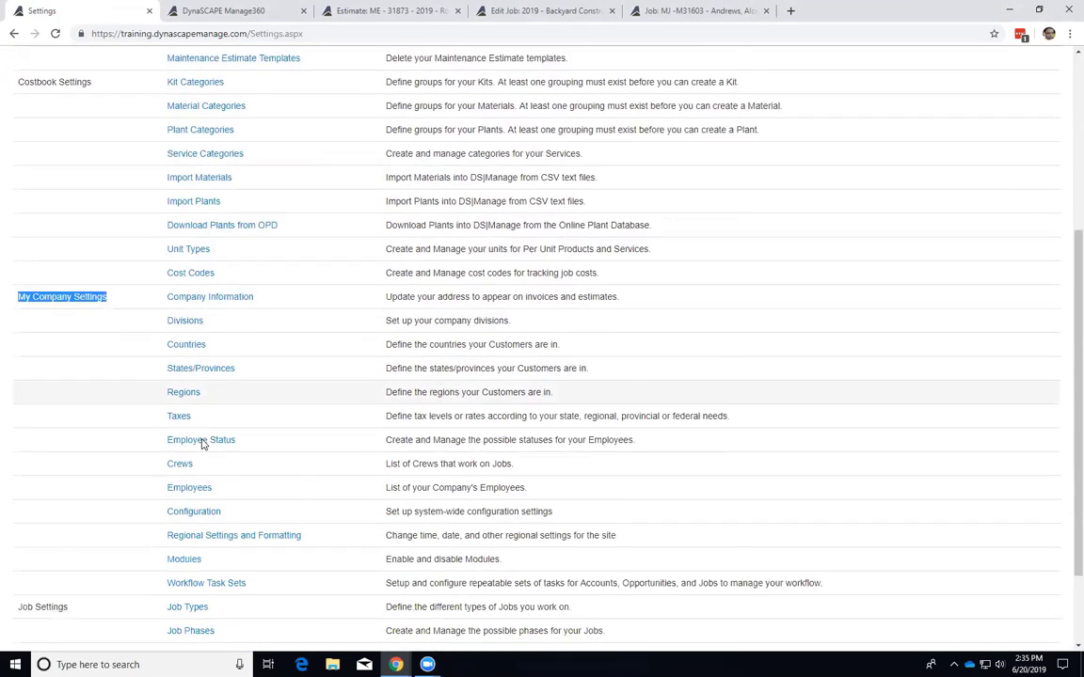
scroll(198, 439, "down", 1)
left_click(193, 432)
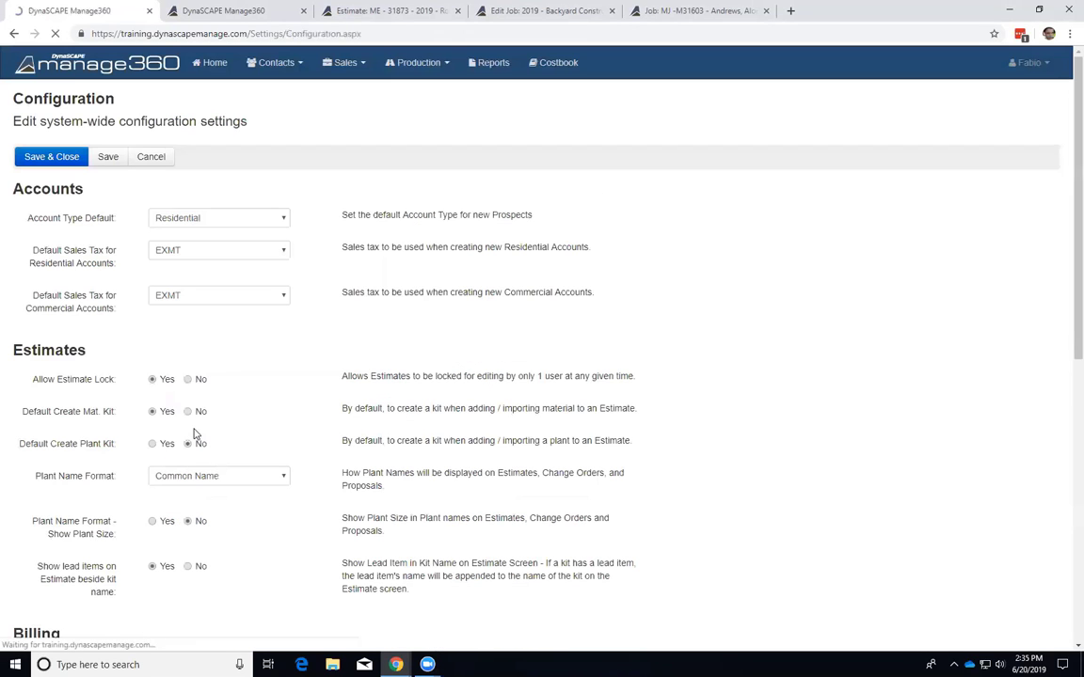
Examine the Billing configuration options that control showing the company address, estimator, logo and phone number on invoices.
scroll(169, 372, "down", 4)
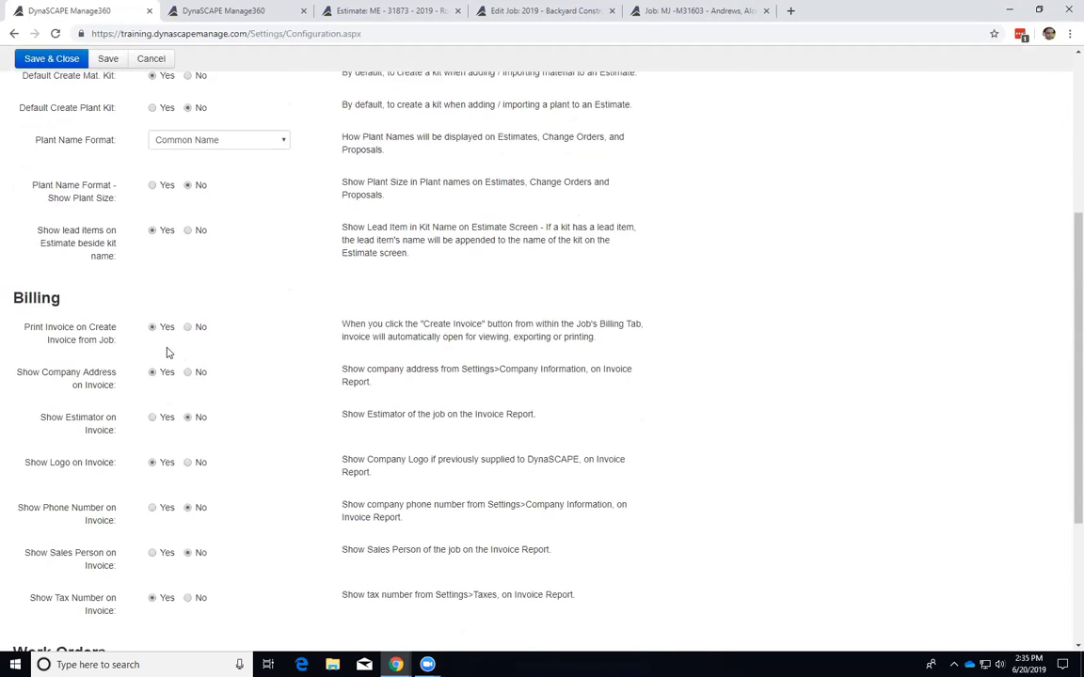
scroll(166, 353, "down", 2)
left_click_drag(9, 151, 64, 158)
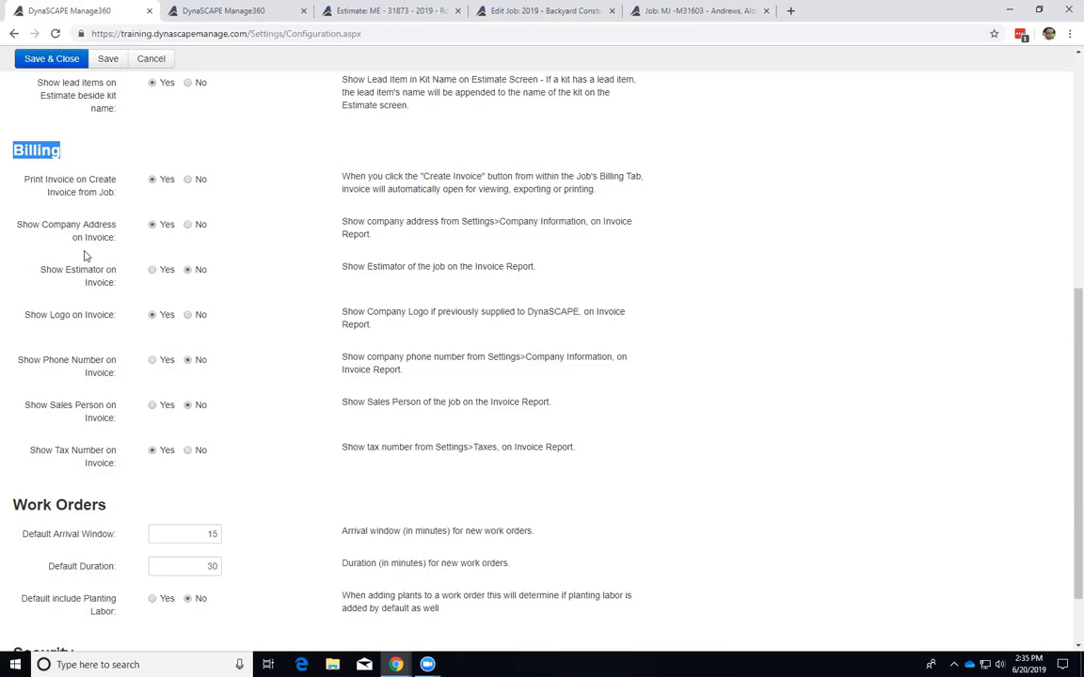
left_click_drag(48, 225, 115, 227)
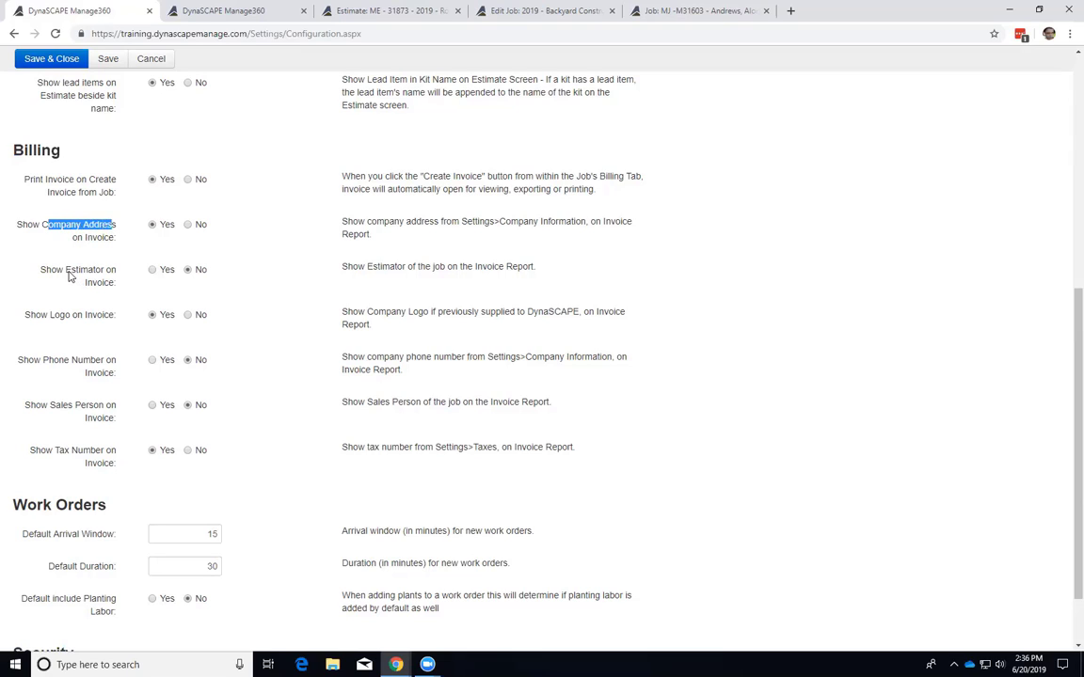
left_click_drag(65, 271, 108, 277)
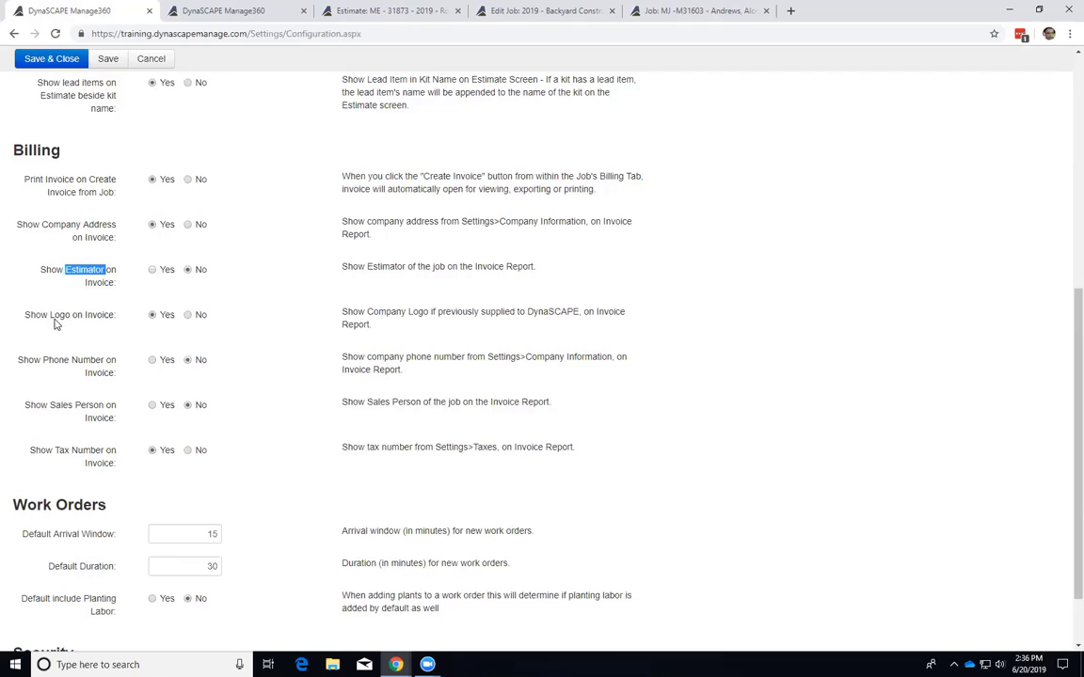
left_click_drag(50, 318, 93, 320)
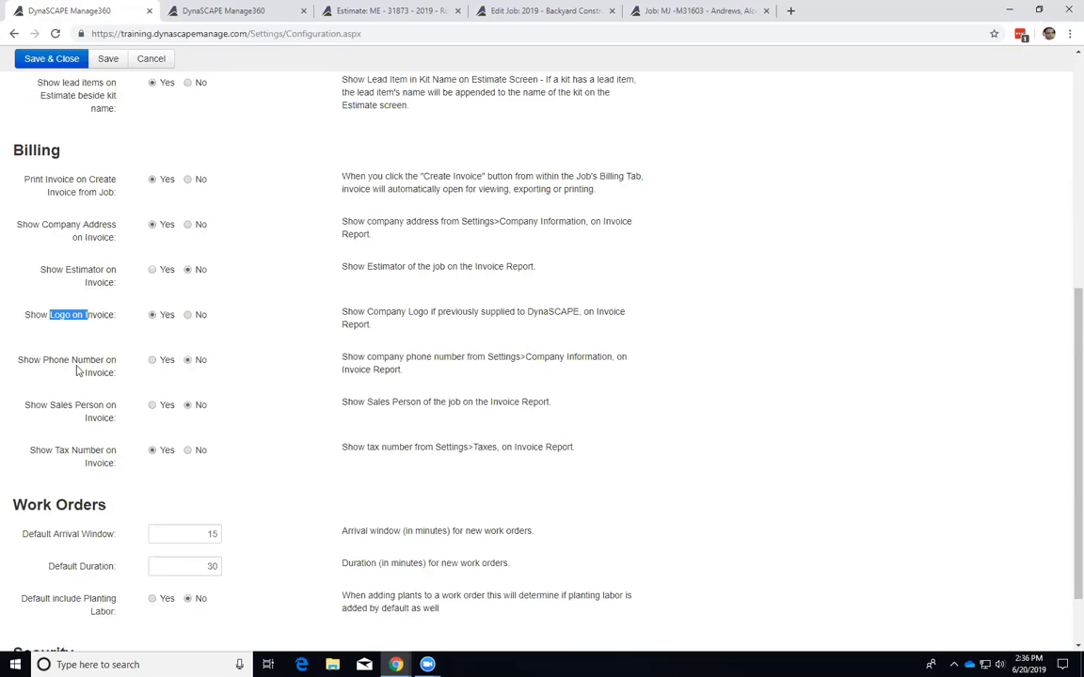
left_click_drag(43, 362, 97, 369)
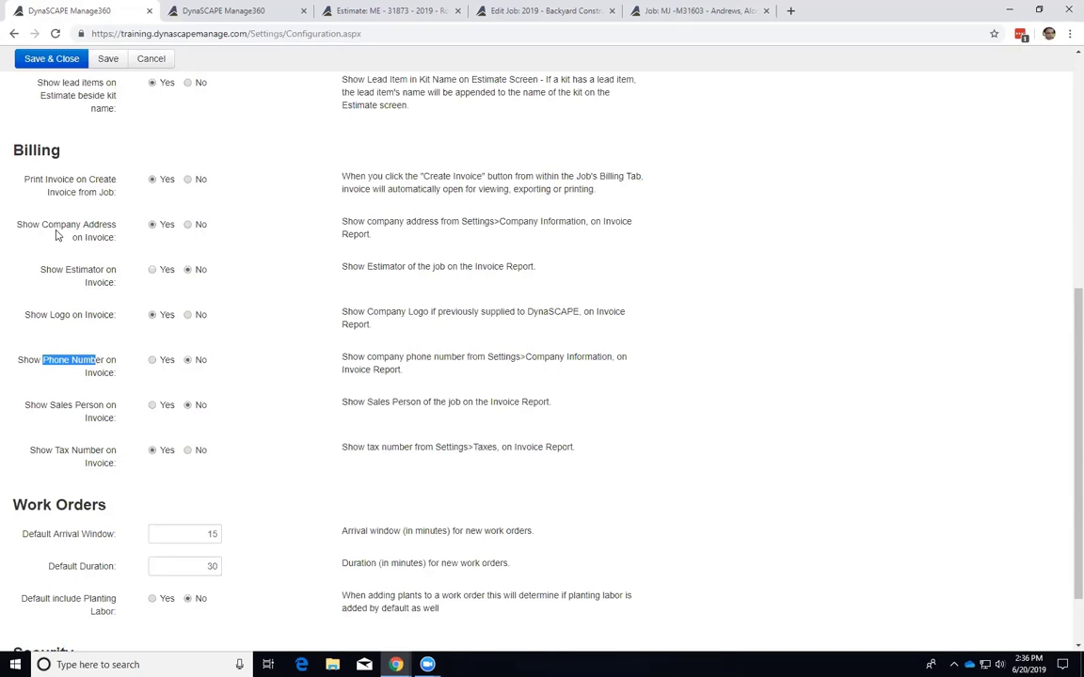
left_click_drag(48, 226, 98, 226)
left_click_drag(43, 362, 98, 373)
Set Show Sales Person on Invoice to Yes in the Billing configuration.
left_click_drag(49, 406, 104, 414)
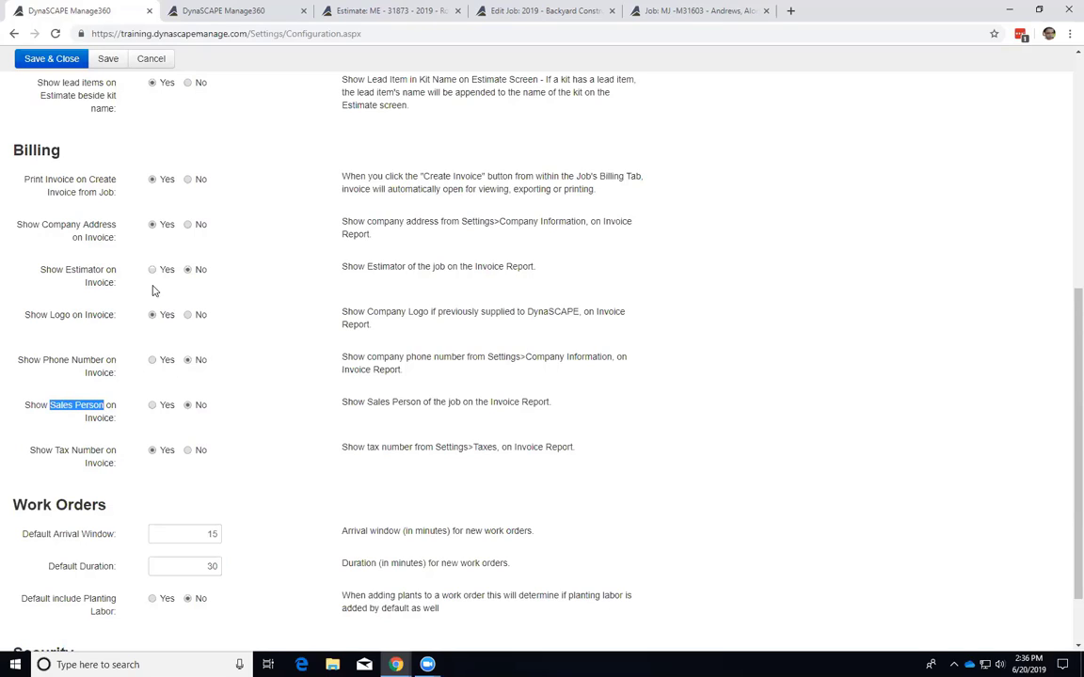
left_click(152, 405)
left_click(85, 415)
Examine the Billing options for showing the tax number and for printing an invoice when it is created from a job.
left_click_drag(34, 452, 107, 456)
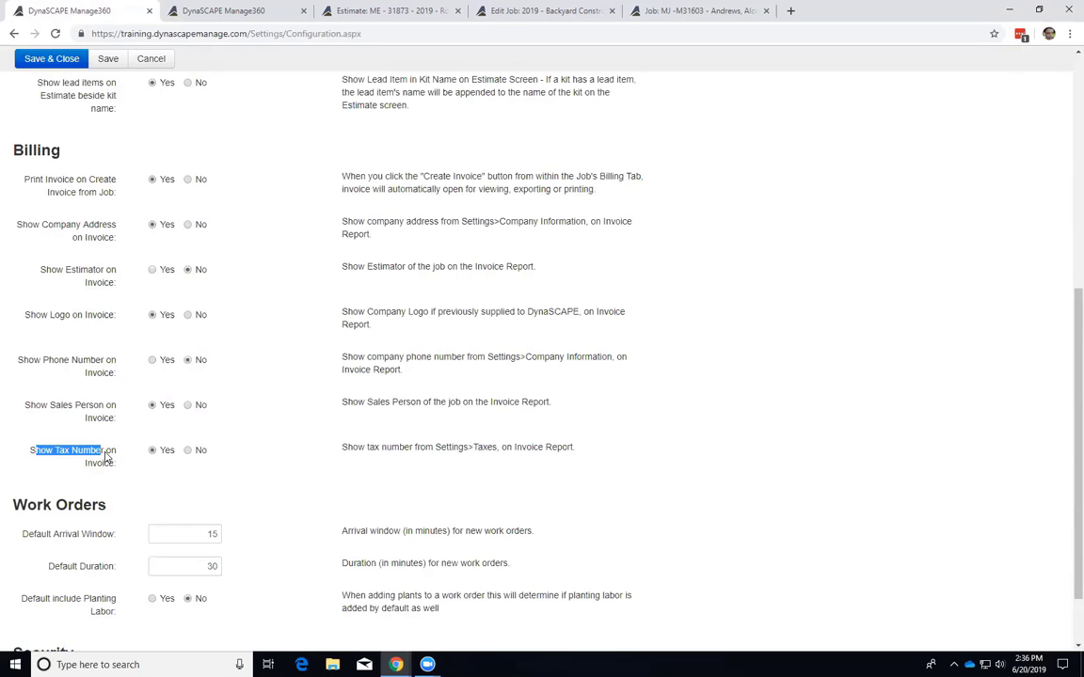
left_click(109, 459)
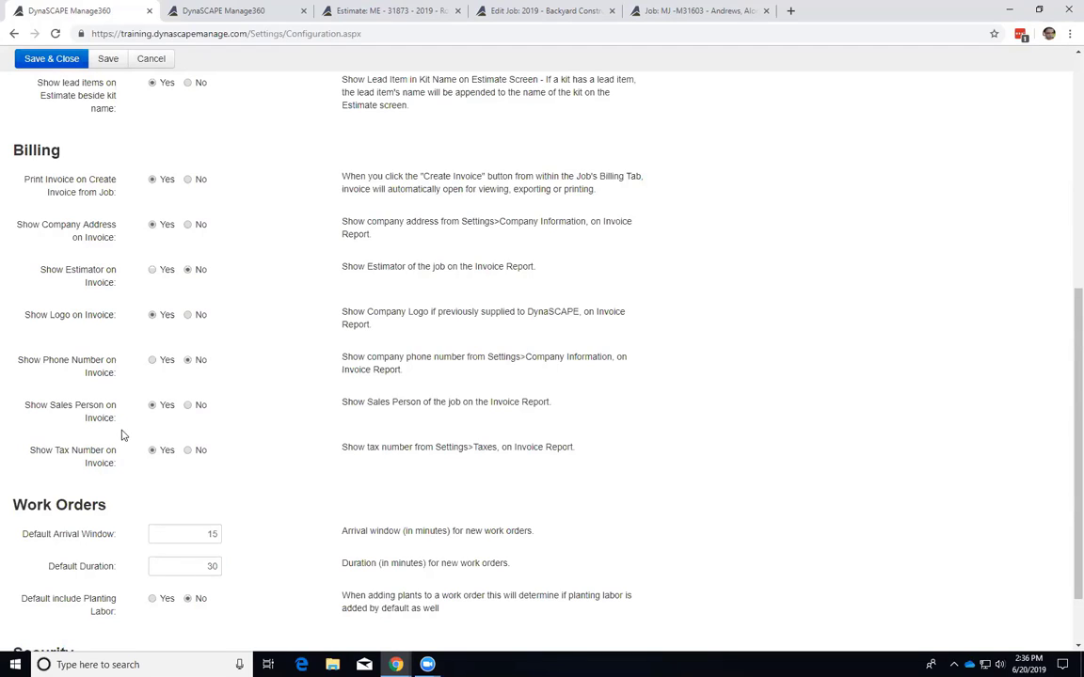
left_click_drag(347, 448, 415, 453)
left_click(415, 453)
left_click_drag(442, 452, 497, 448)
left_click_drag(27, 179, 109, 200)
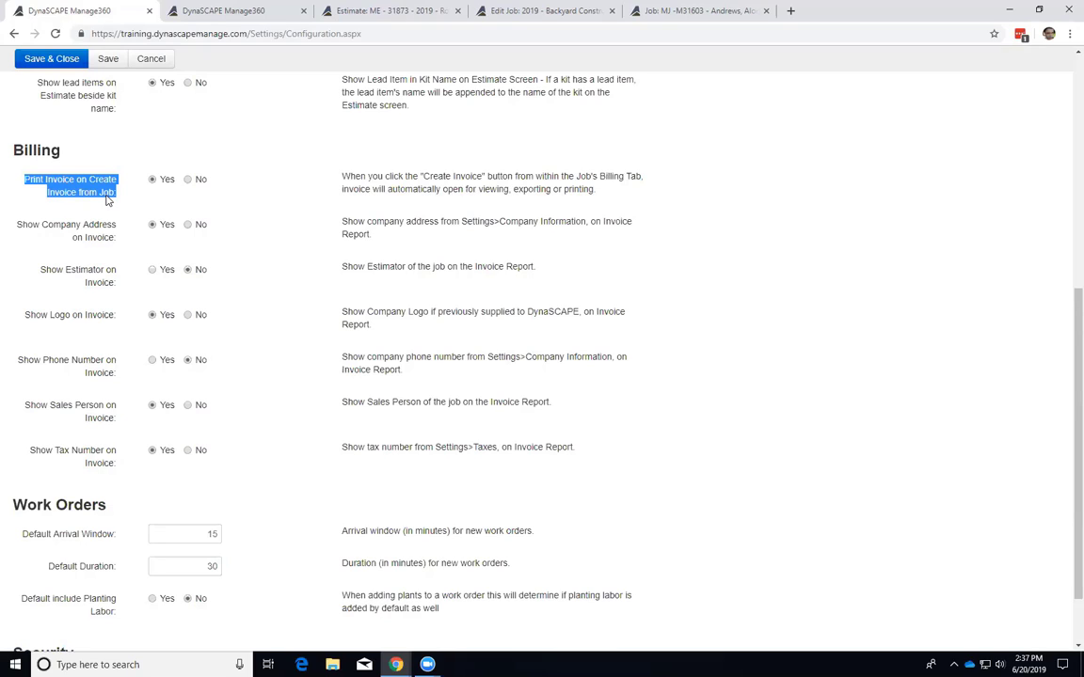
left_click(106, 179)
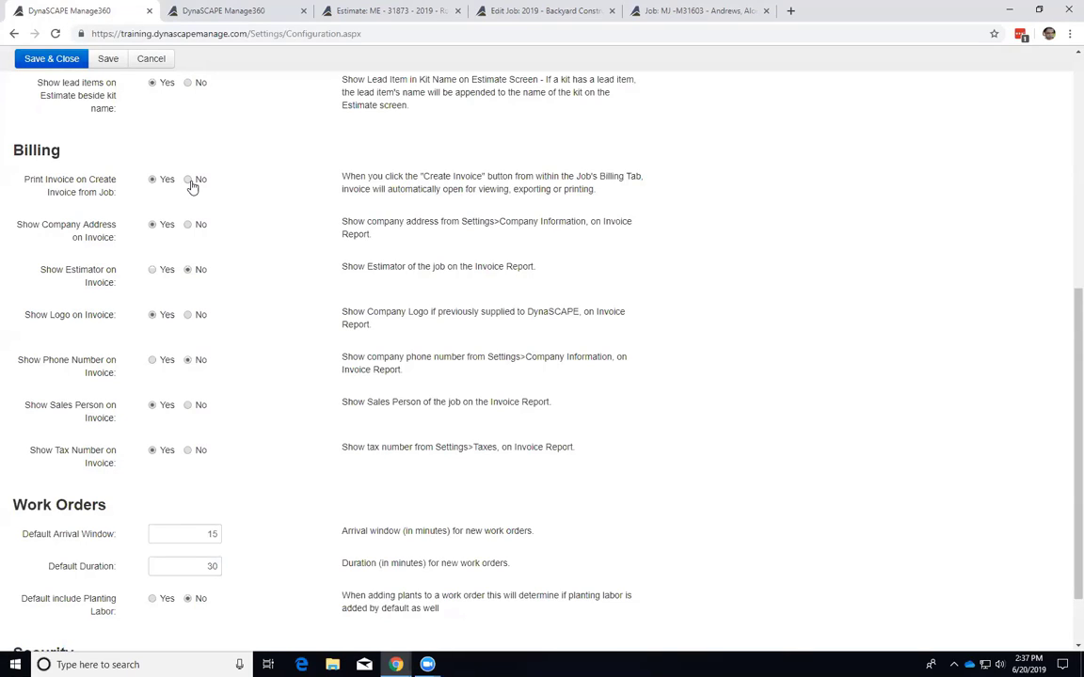
double_click(27, 150)
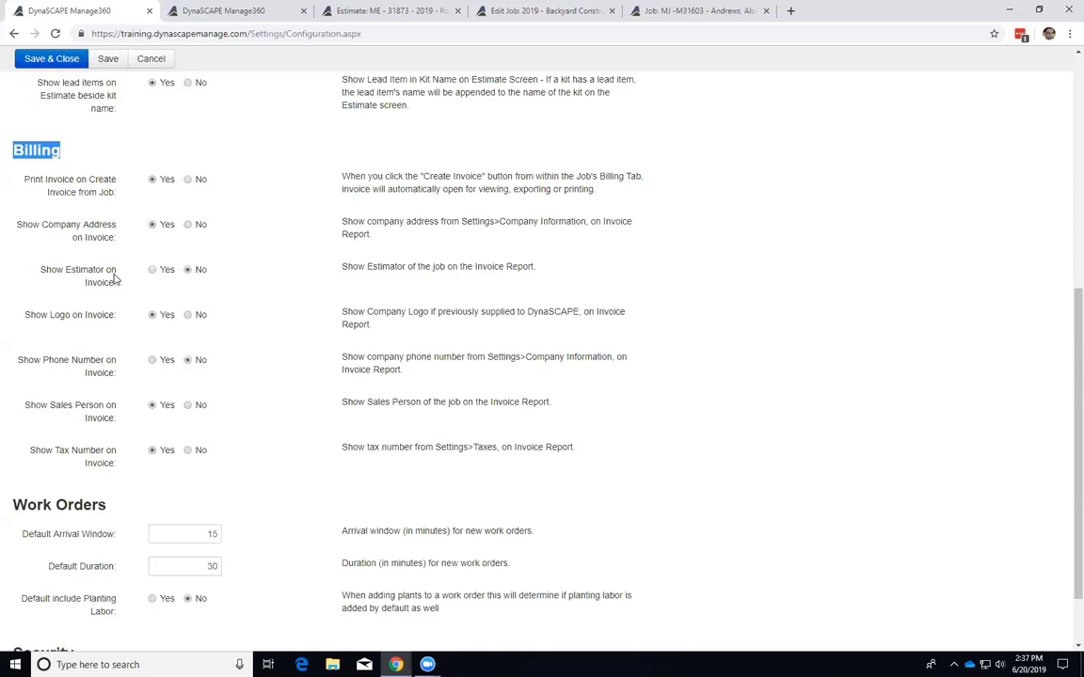
Save and close the configuration, and open Accounting Settings from the Billing Settings group.
left_click(59, 59)
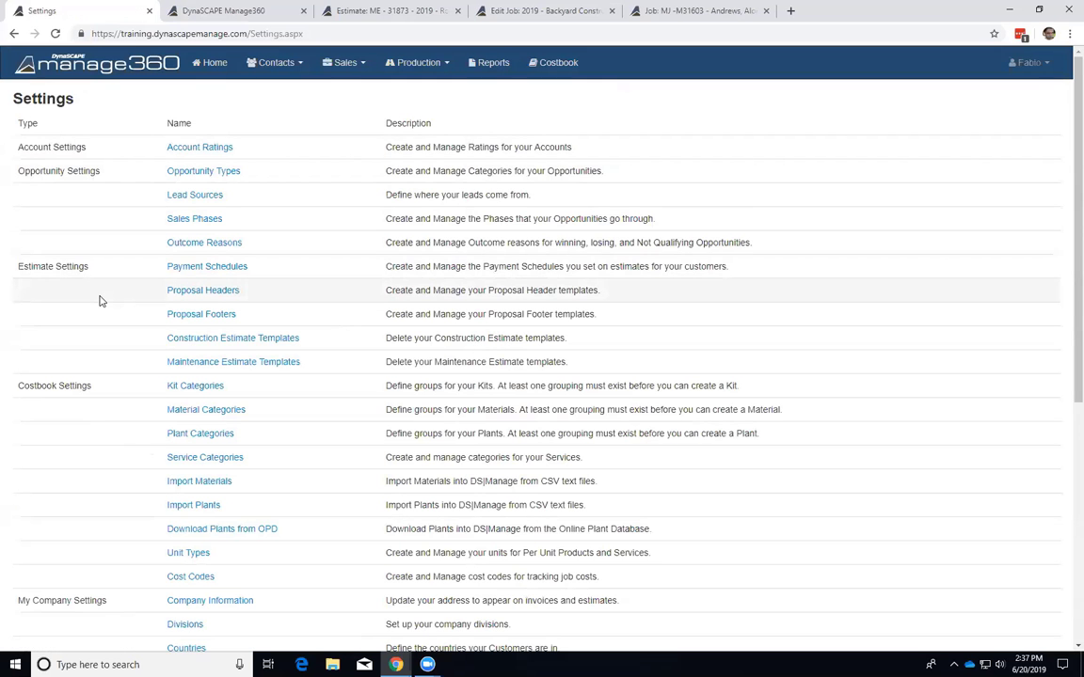
scroll(89, 322, "down", 2)
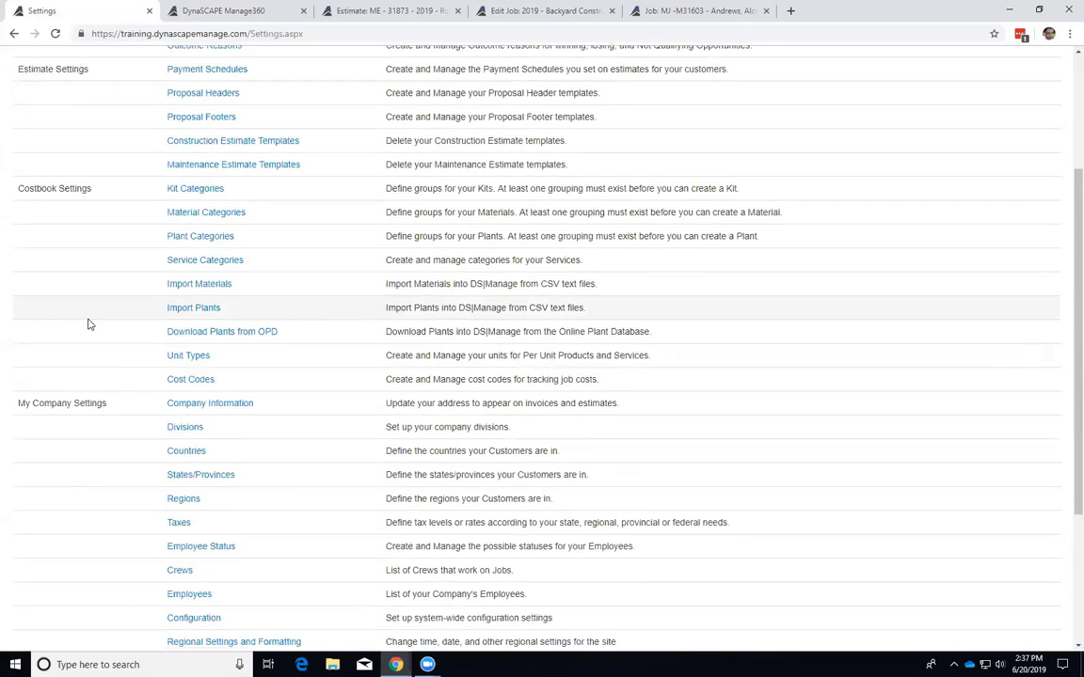
scroll(136, 592, "down", 2)
left_click_drag(18, 590, 79, 595)
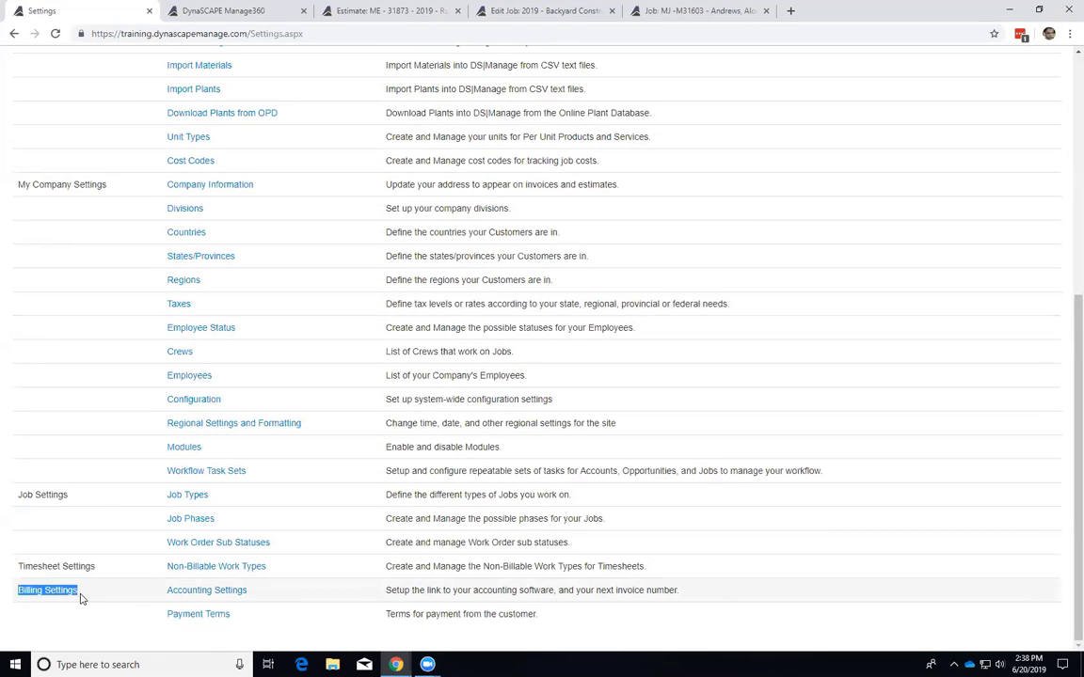
left_click(218, 596)
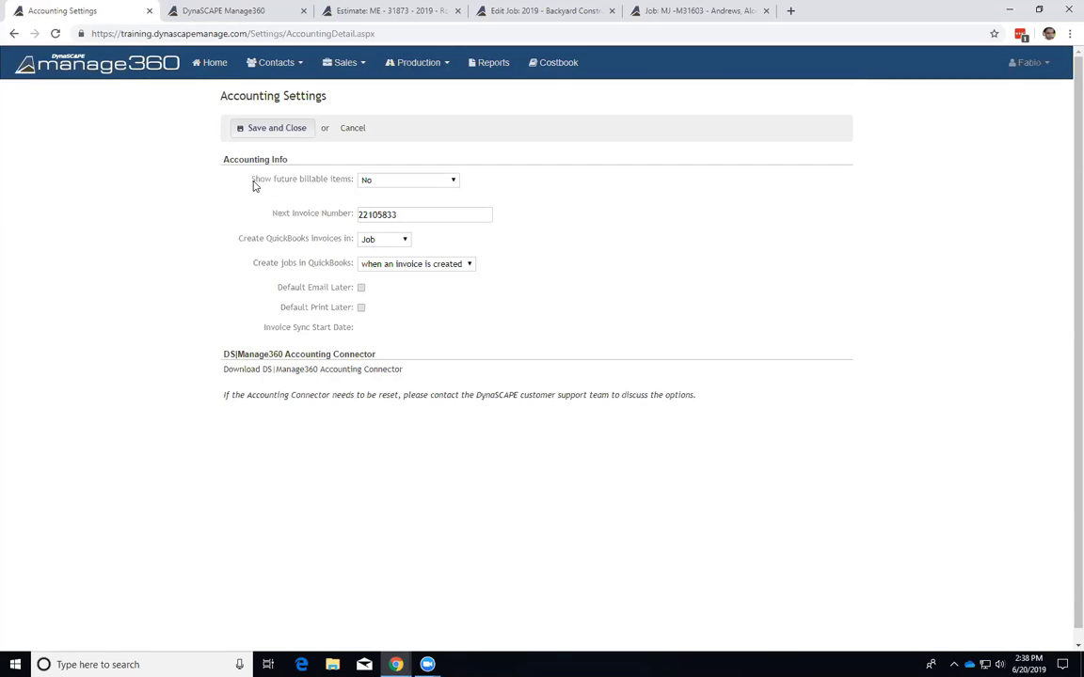
Examine the available choices for Show future billable items and the Next Invoice Number field.
left_click_drag(250, 181, 353, 185)
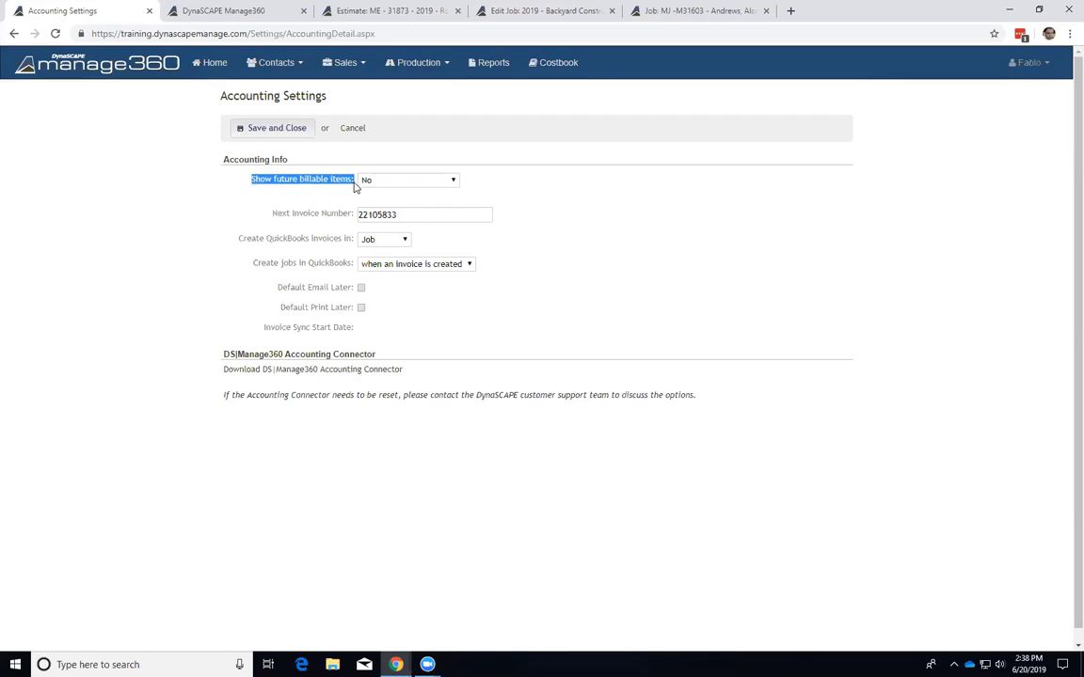
left_click(375, 185)
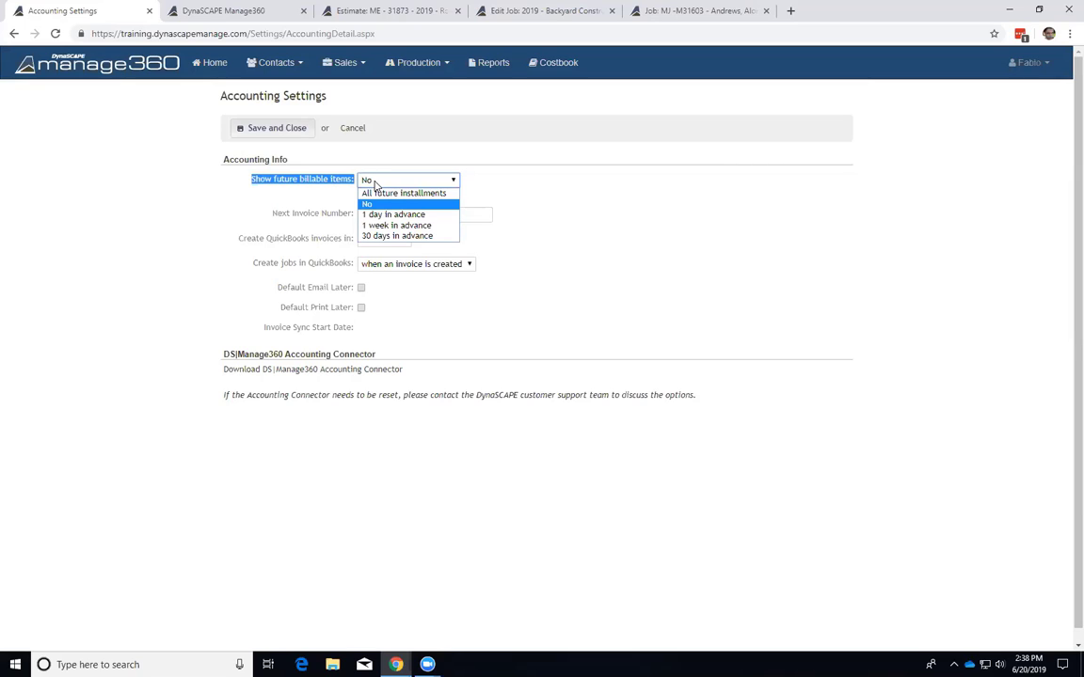
left_click(332, 186)
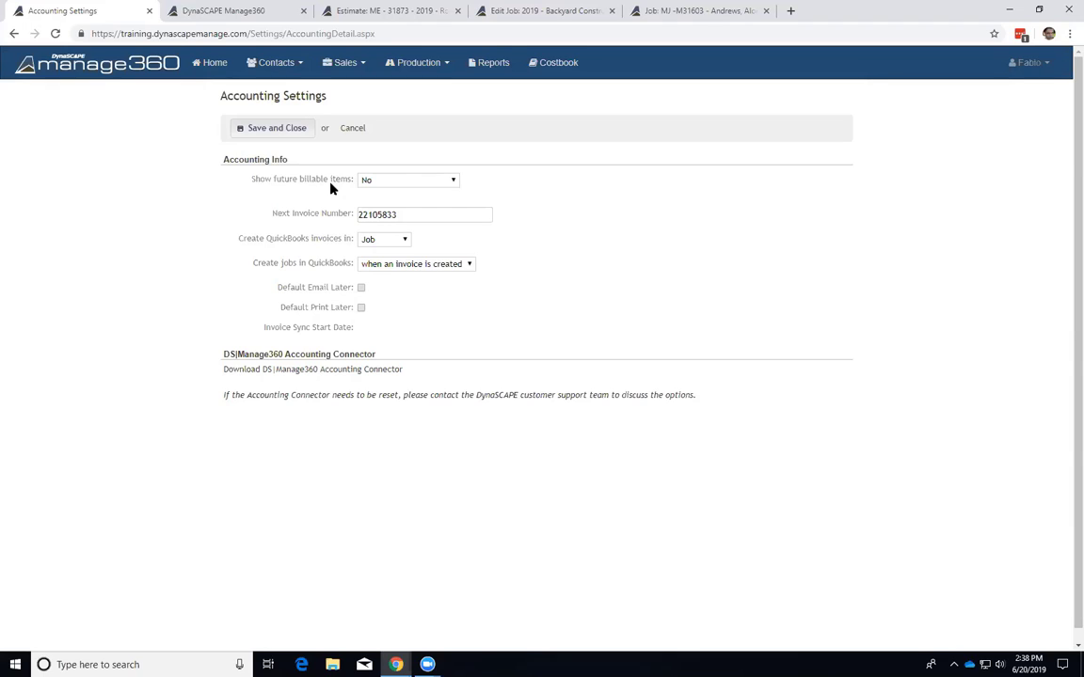
left_click(389, 180)
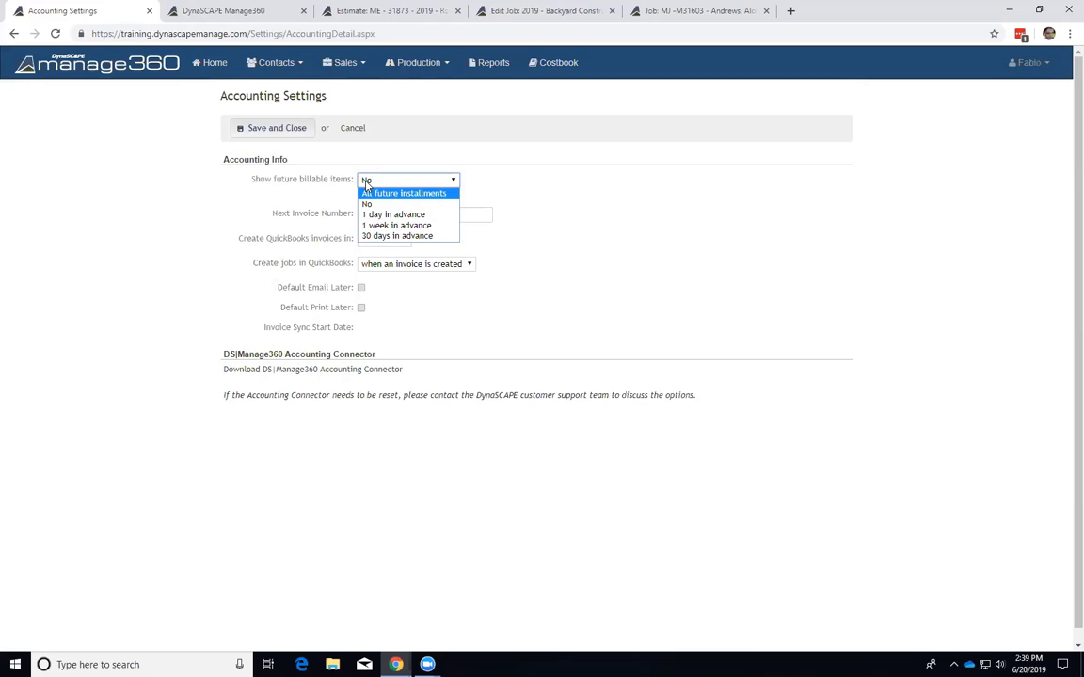
left_click(329, 185)
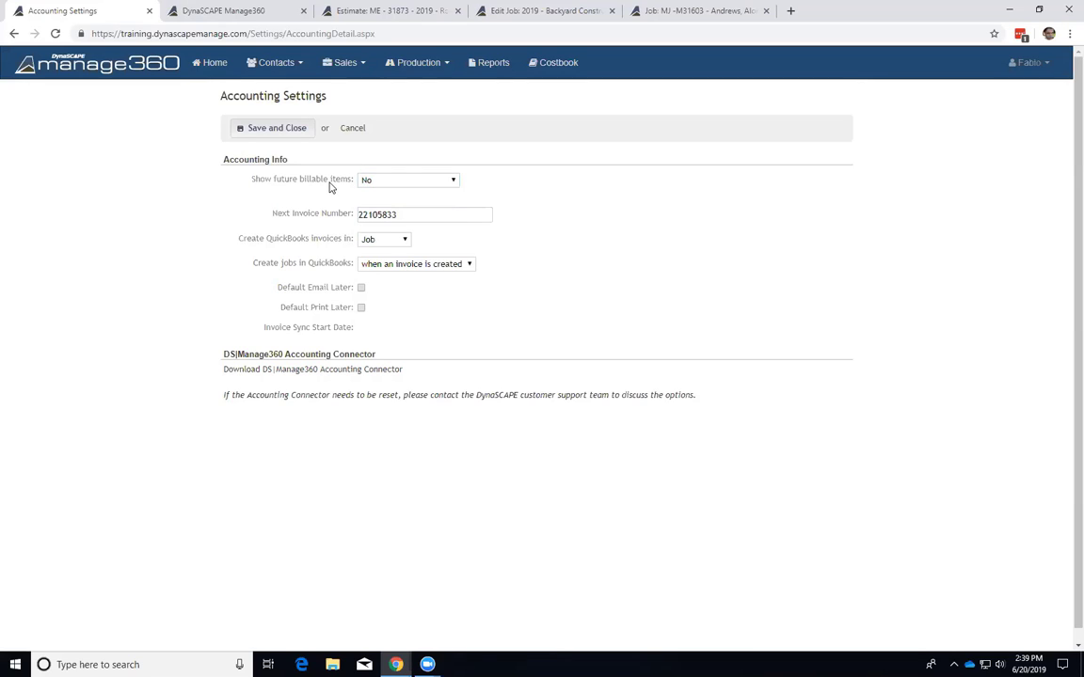
left_click_drag(258, 183, 324, 187)
left_click_drag(253, 181, 349, 188)
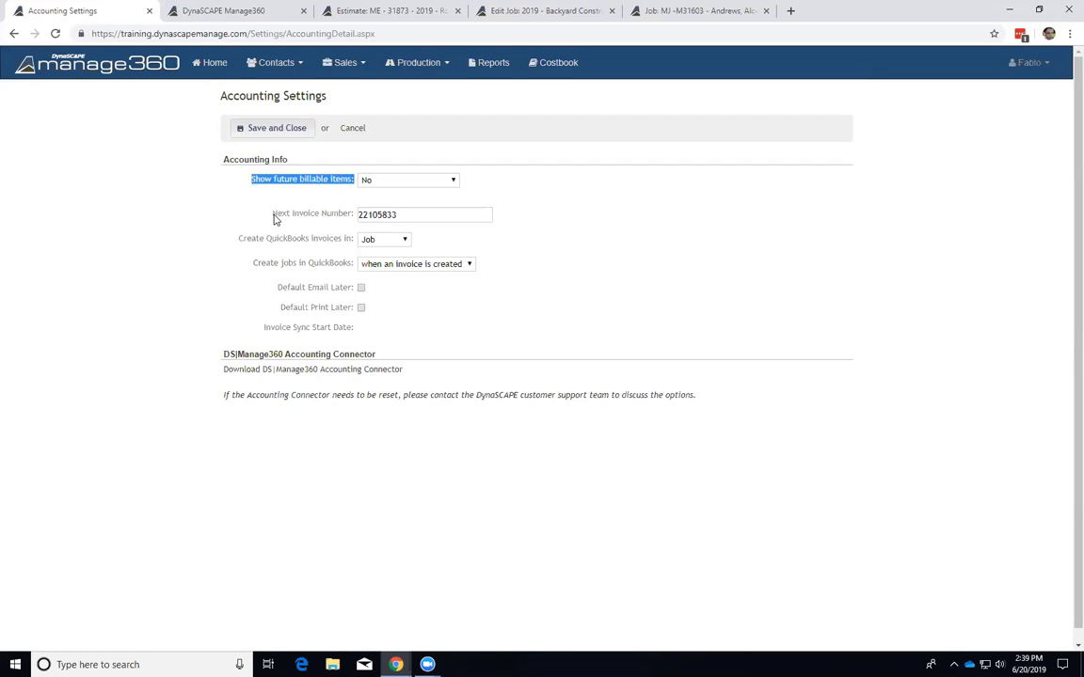
left_click_drag(275, 218, 355, 221)
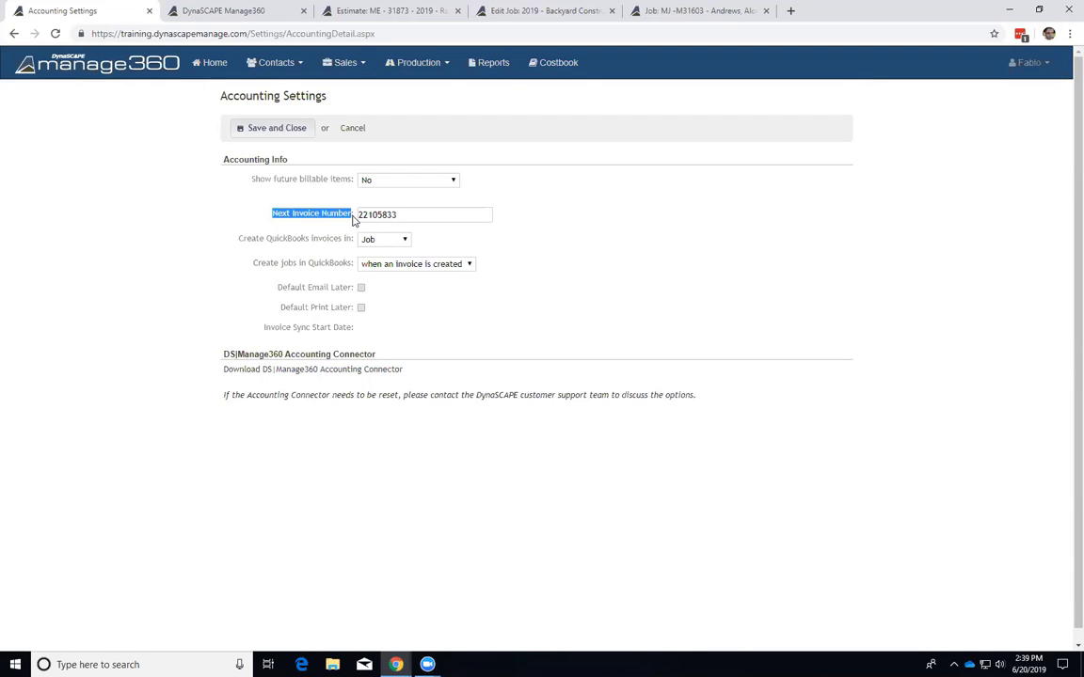
left_click(407, 215)
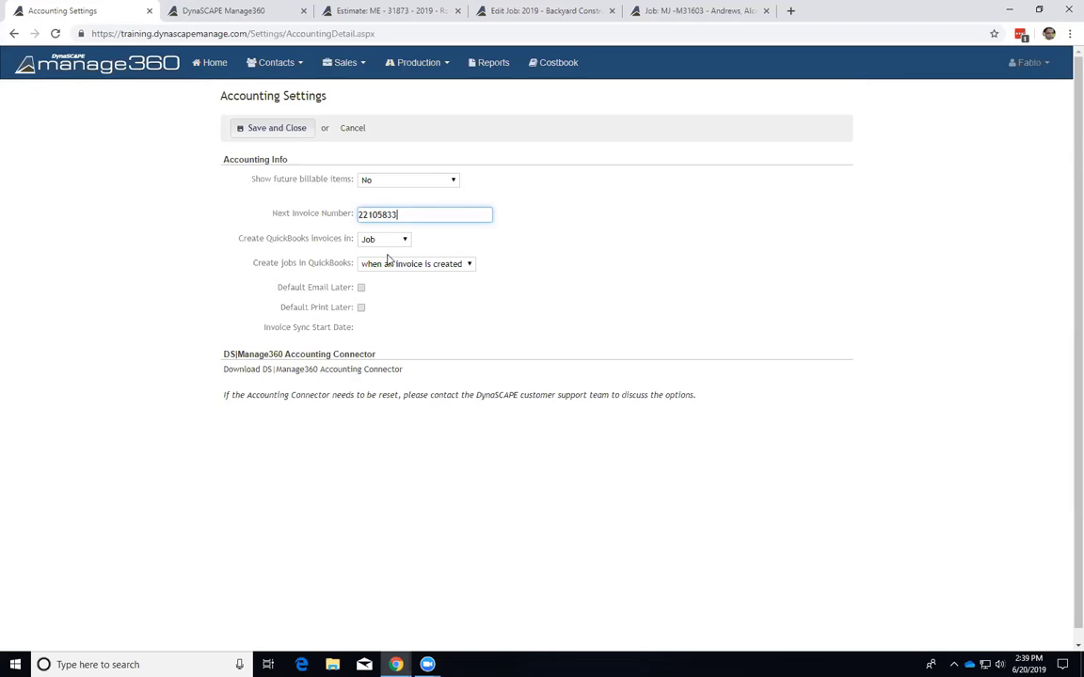
Save and close the accounting settings, and open Payment Terms from the Billing Settings group.
left_click(299, 131)
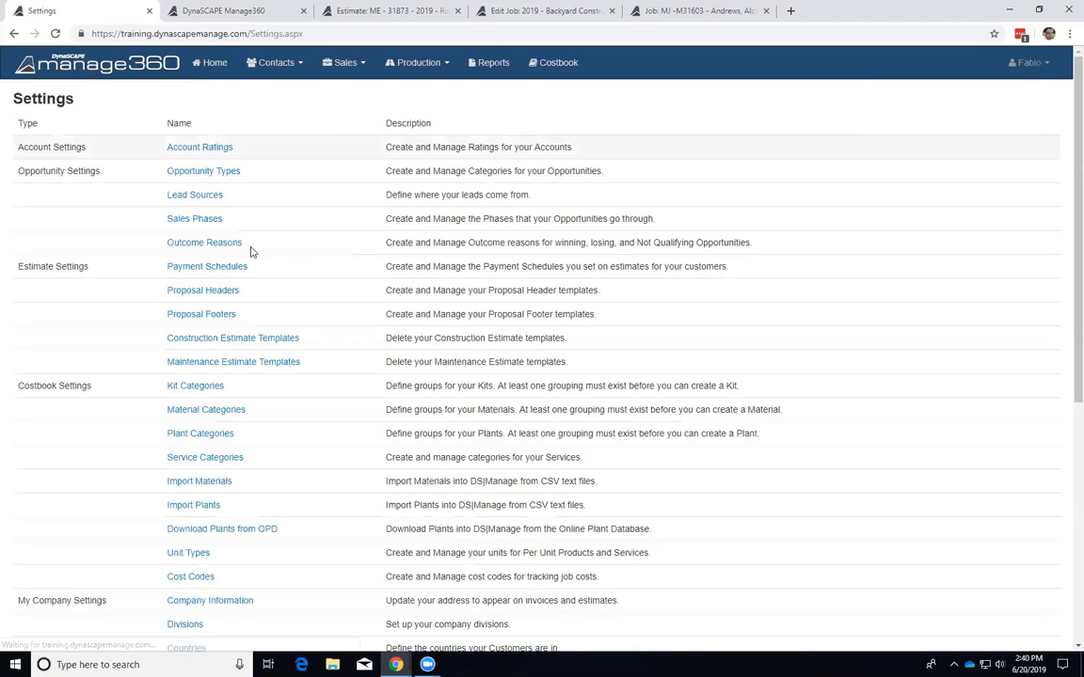
scroll(251, 345, "down", 3)
scroll(251, 345, "down", 3)
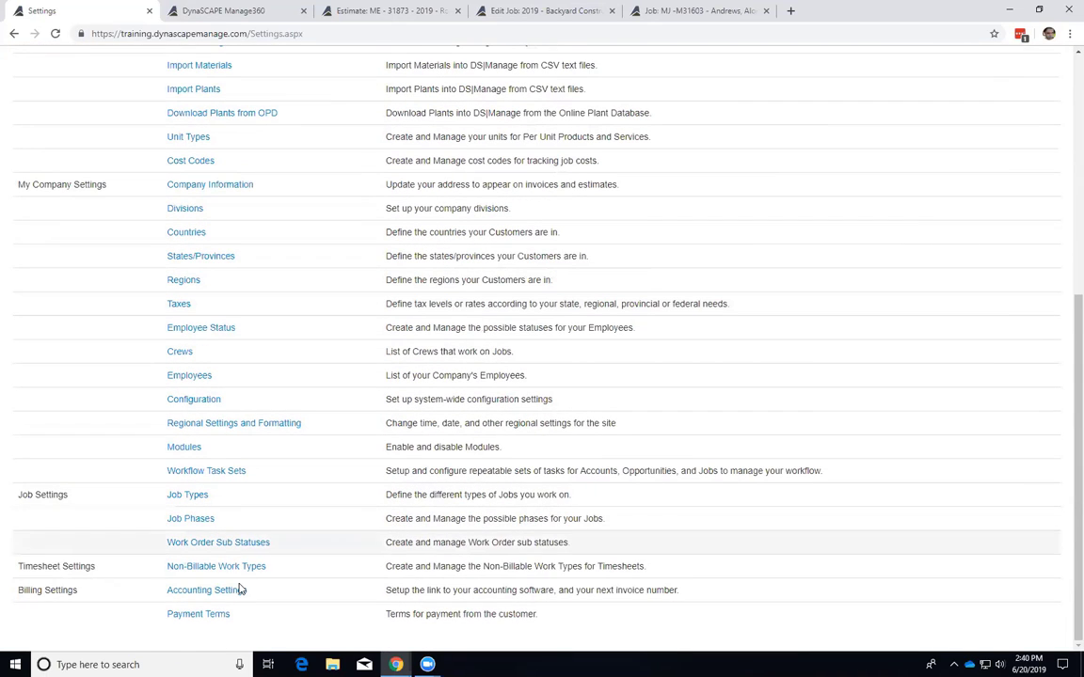
left_click(196, 615)
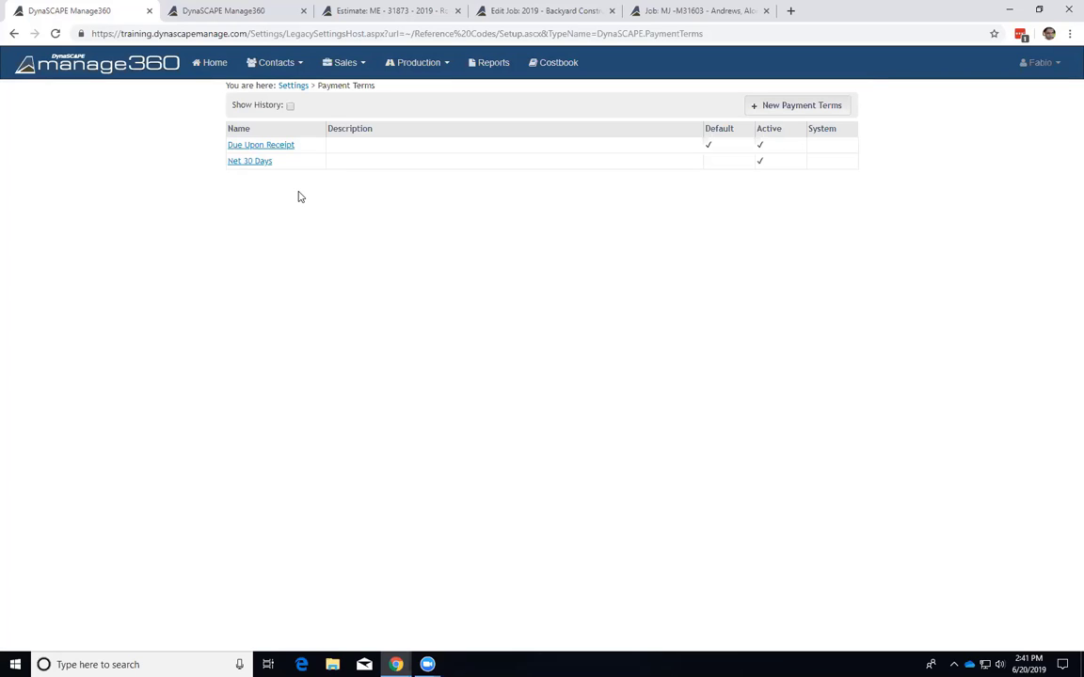
Switch to the open 2019 patio and planting beds estimate and review its items and payment options.
left_click(240, 10)
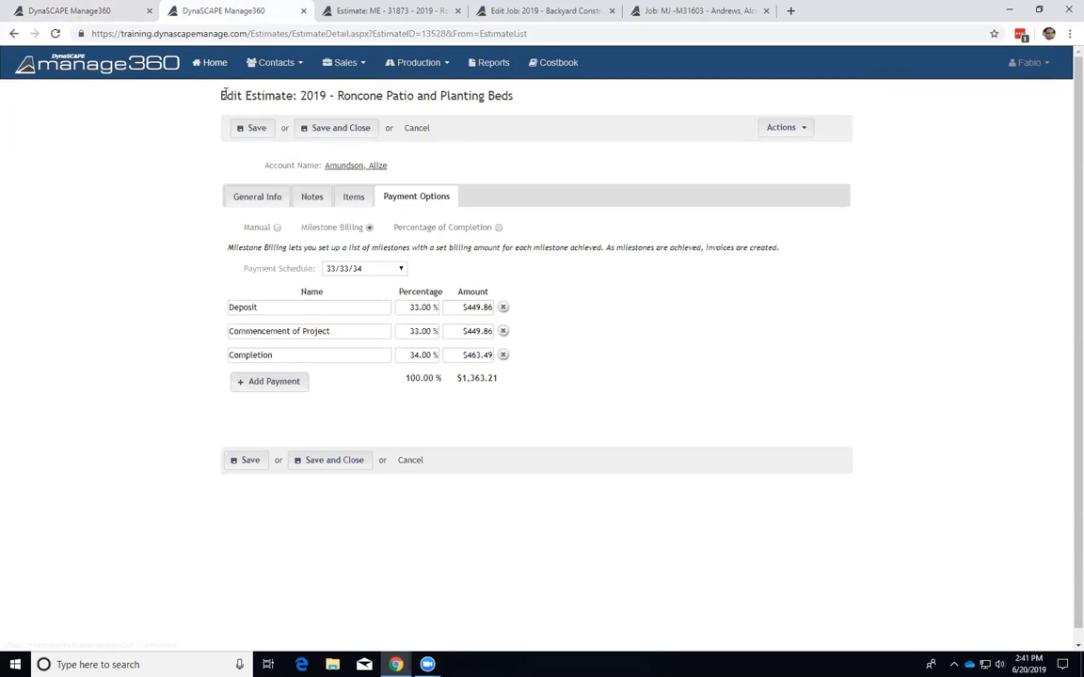
left_click_drag(225, 91, 516, 94)
left_click(419, 87)
left_click(348, 200)
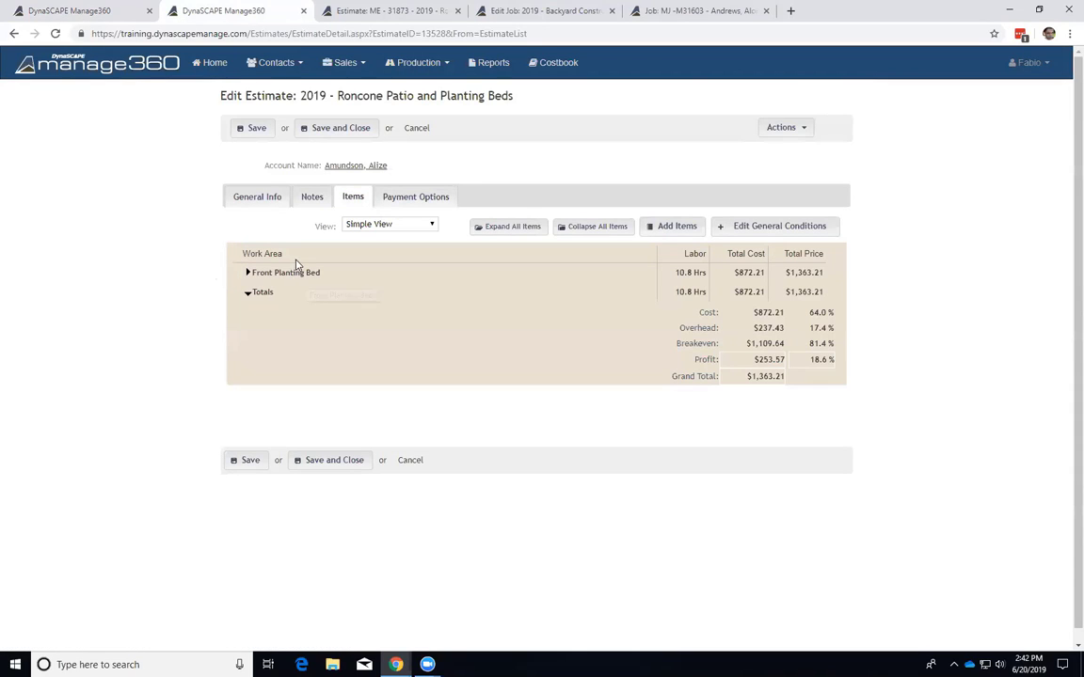
mouse_move(295, 278)
left_click(417, 202)
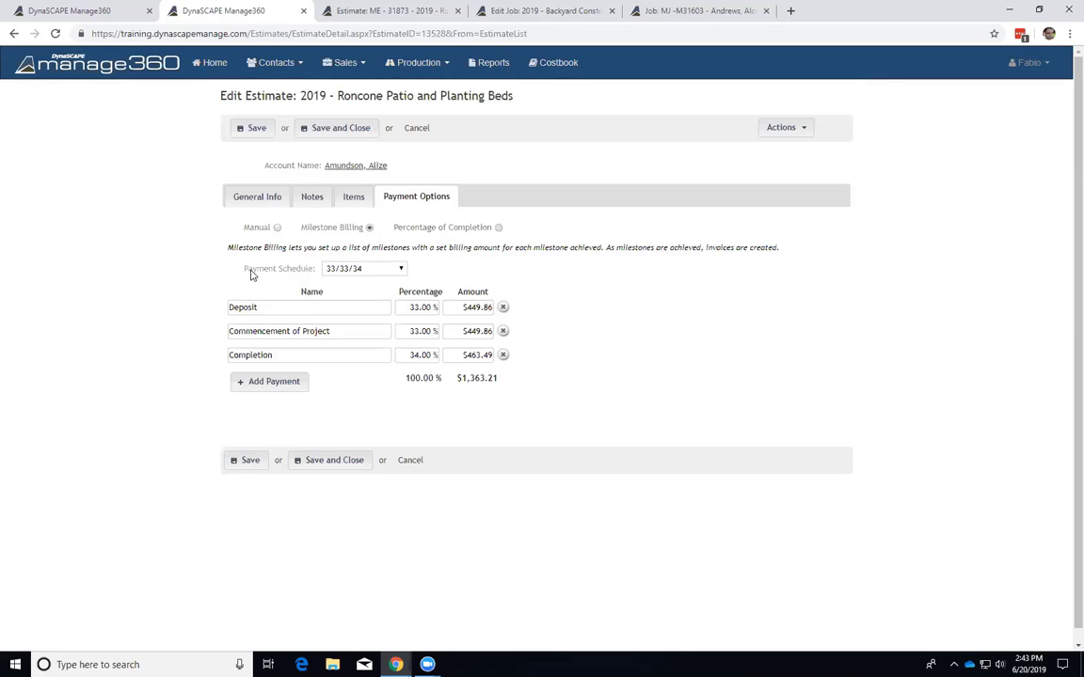
Apply the 10/40/40/10 payment schedule to the estimate's milestone billing and restore the 33/33/34 schedule.
left_click_drag(251, 275, 317, 275)
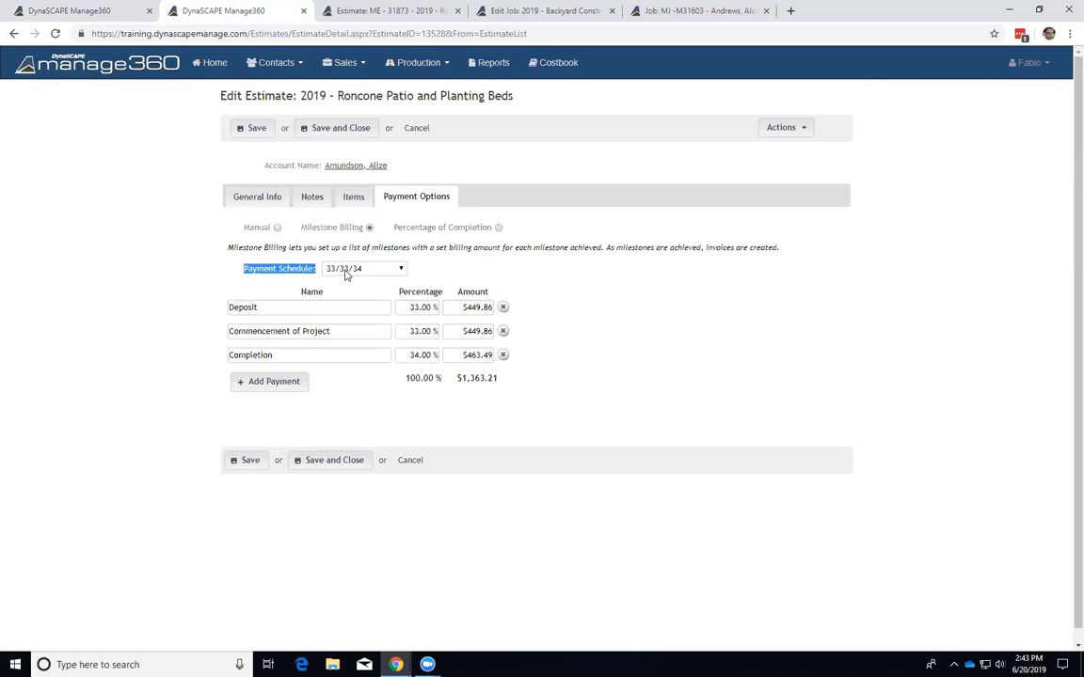
left_click(363, 270)
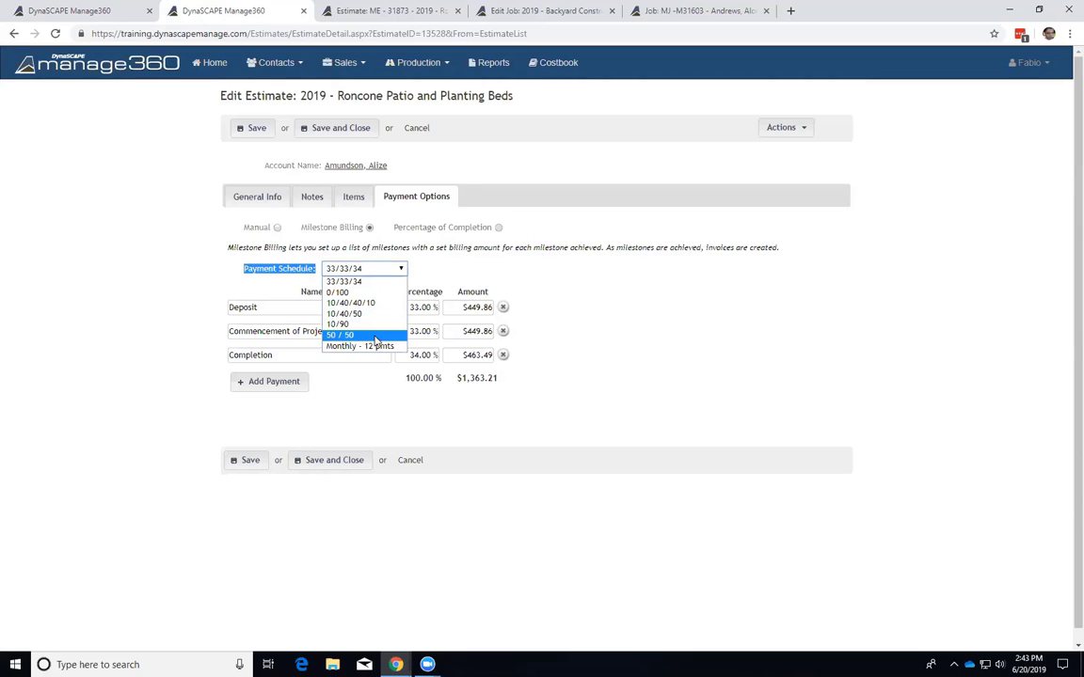
left_click(375, 305)
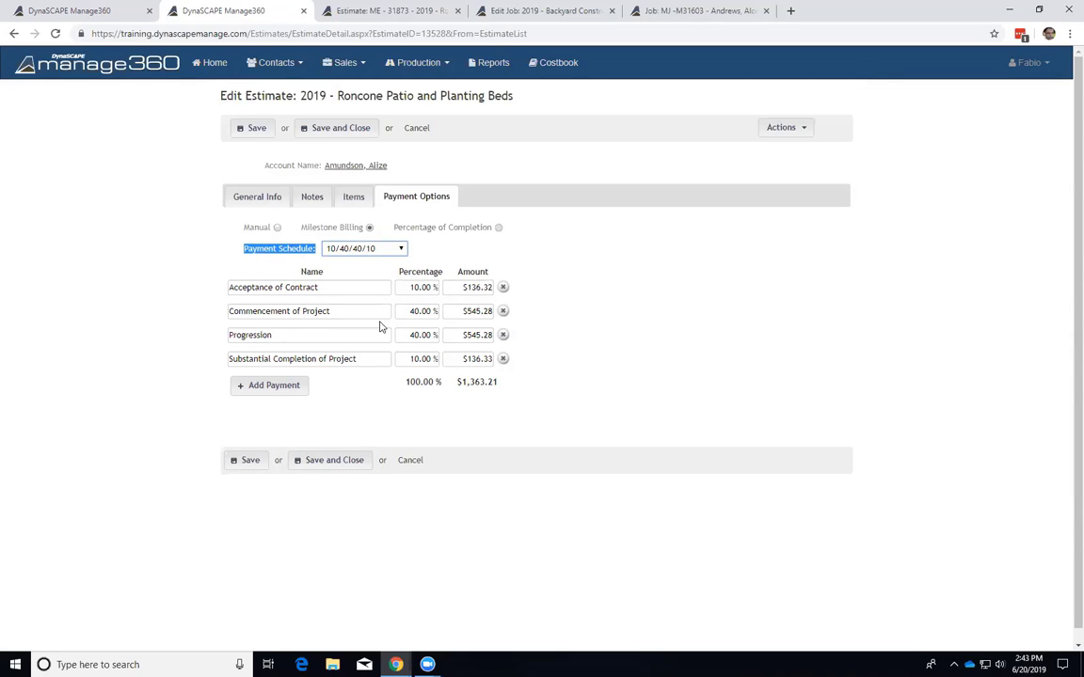
left_click(401, 248)
left_click(356, 260)
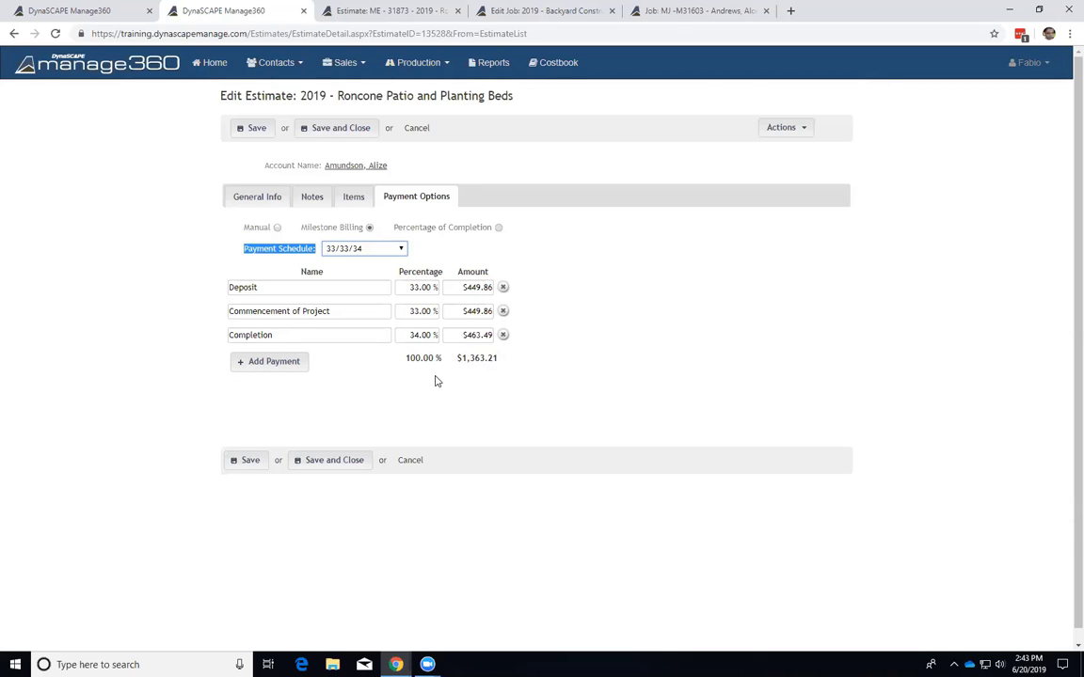
Review the payment schedule choices, keeping 33/33/34, and view the Percentage of Completion option before returning to Milestone Billing.
left_click(401, 249)
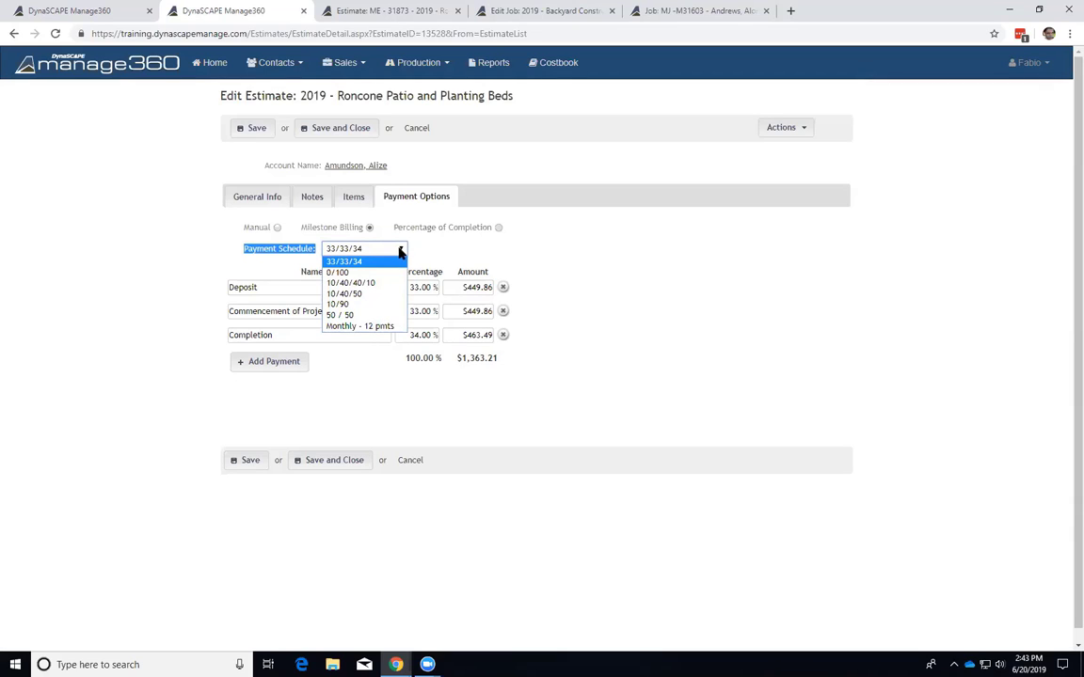
left_click(399, 250)
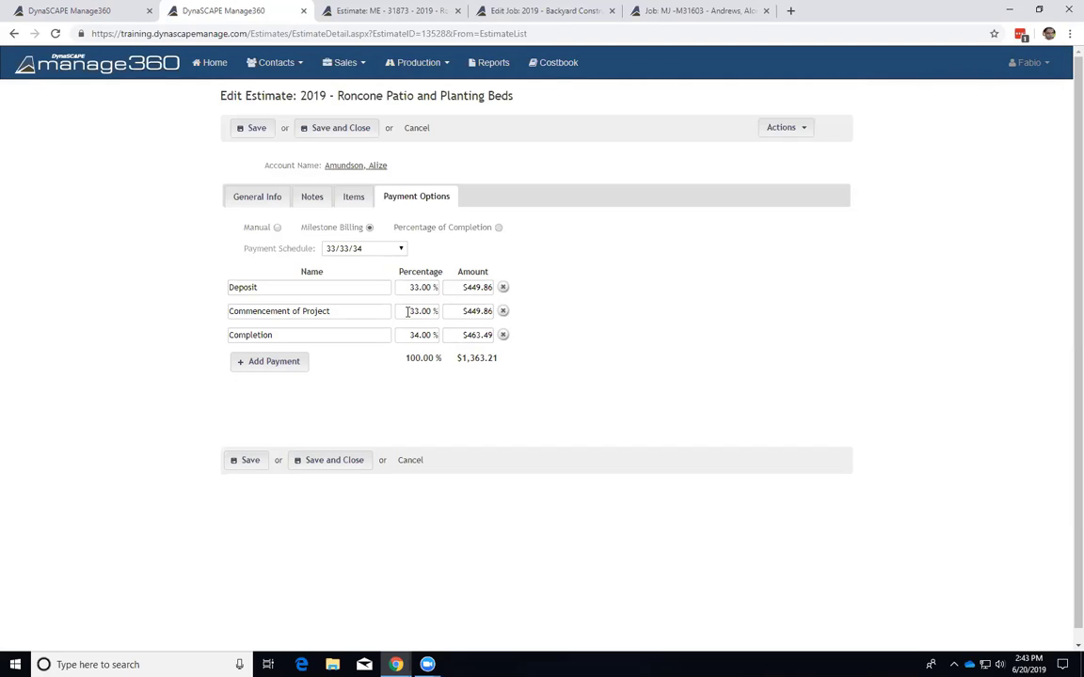
left_click(380, 249)
left_click(381, 260)
left_click(497, 227)
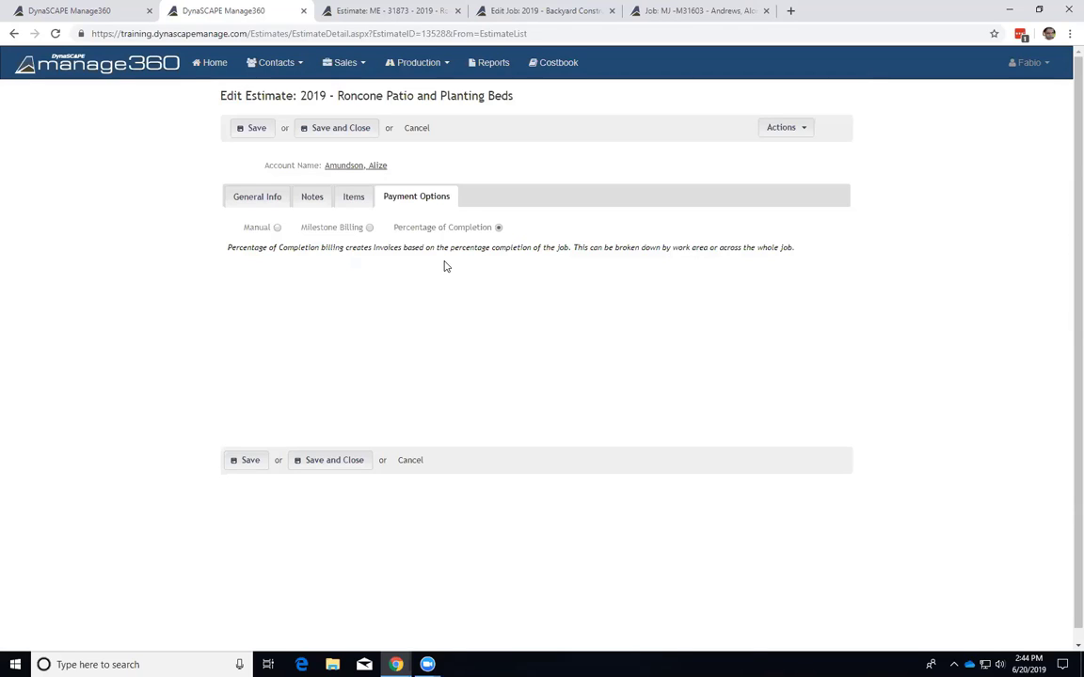
left_click(370, 228)
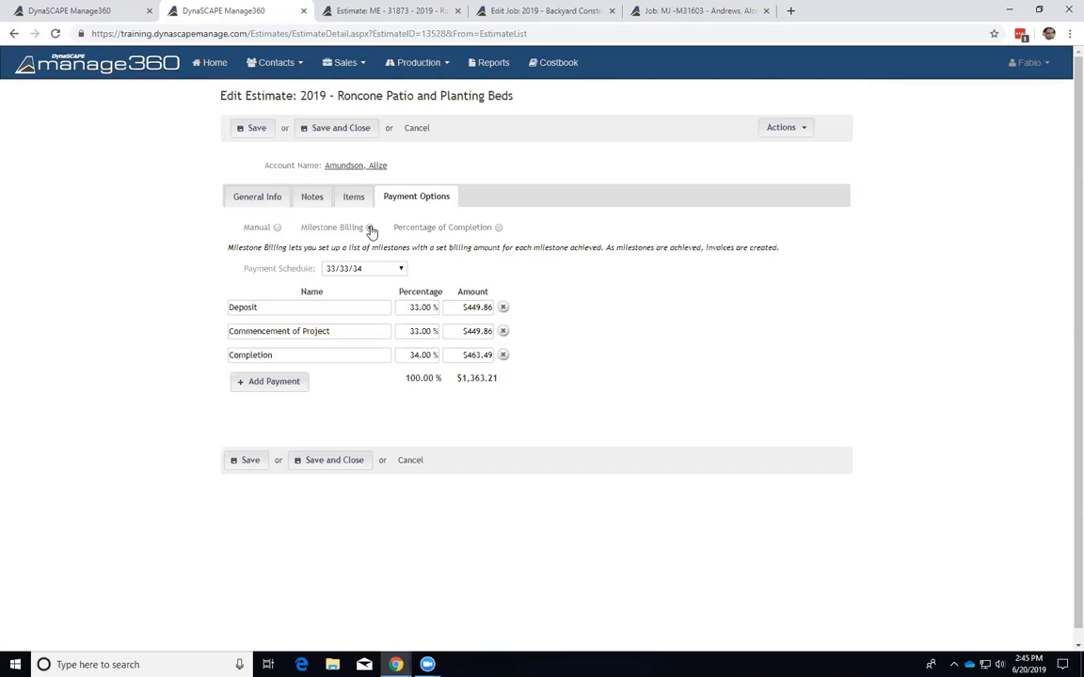
Switch to the open 2019 - Backyard Construction job and review its milestone billing details.
left_click(528, 26)
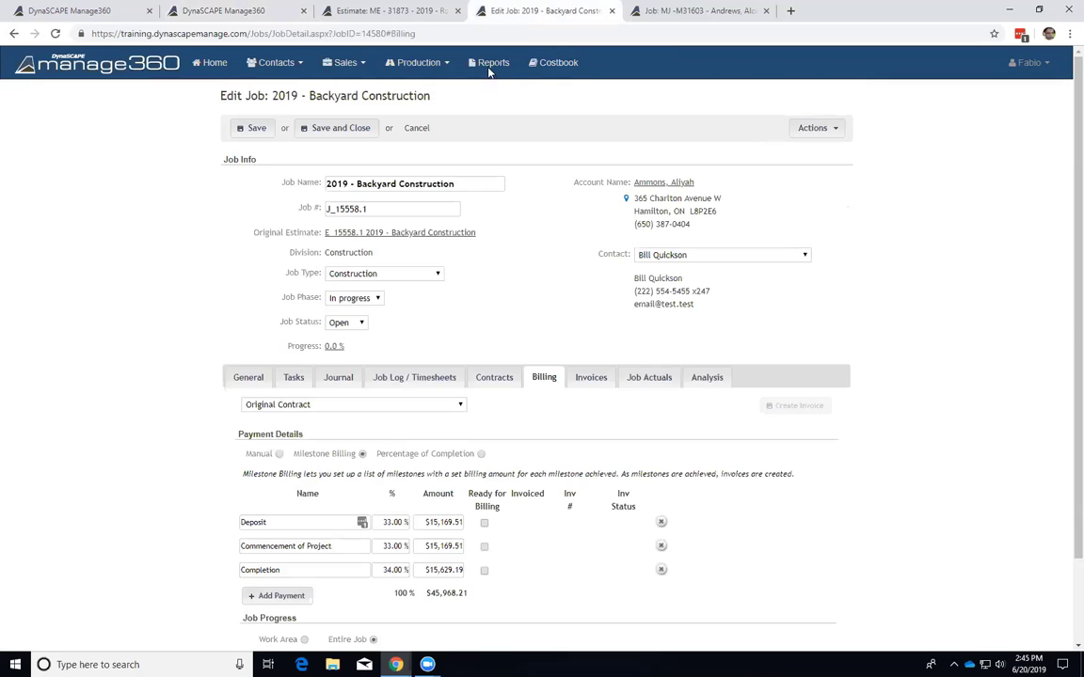
left_click_drag(203, 92, 386, 94)
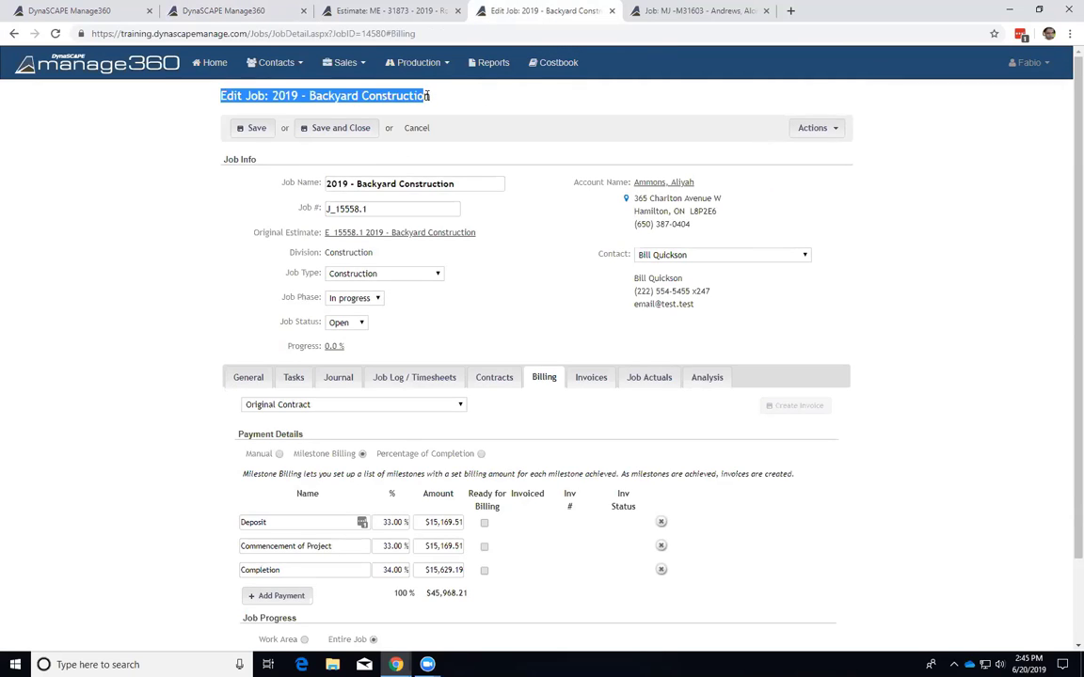
left_click(394, 97)
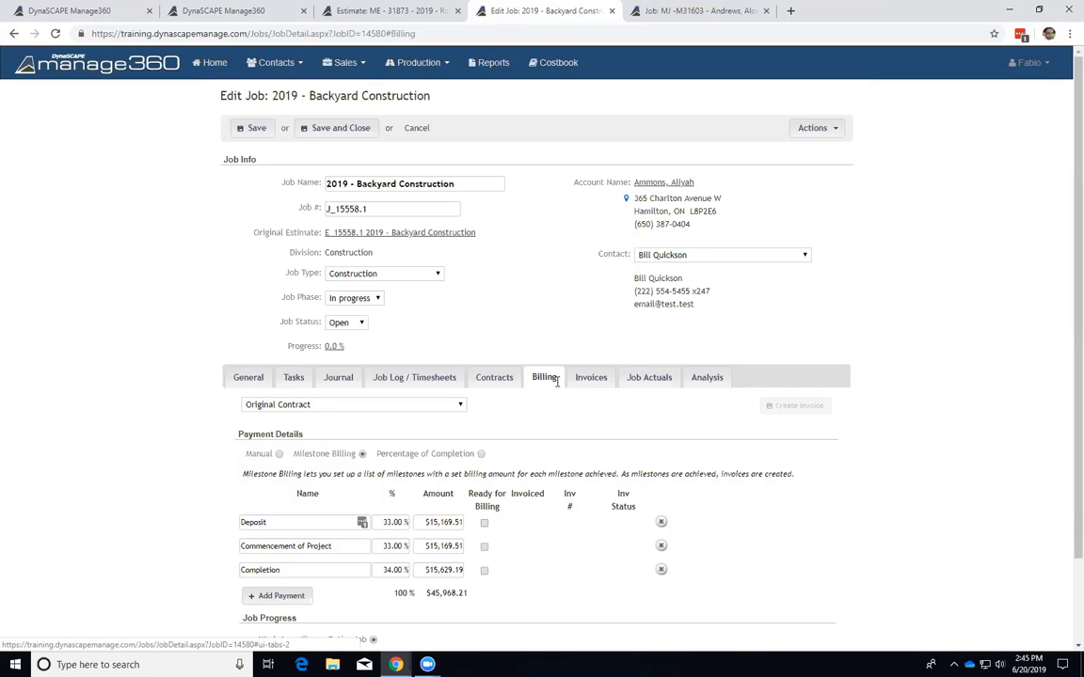
scroll(556, 385, "down", 1)
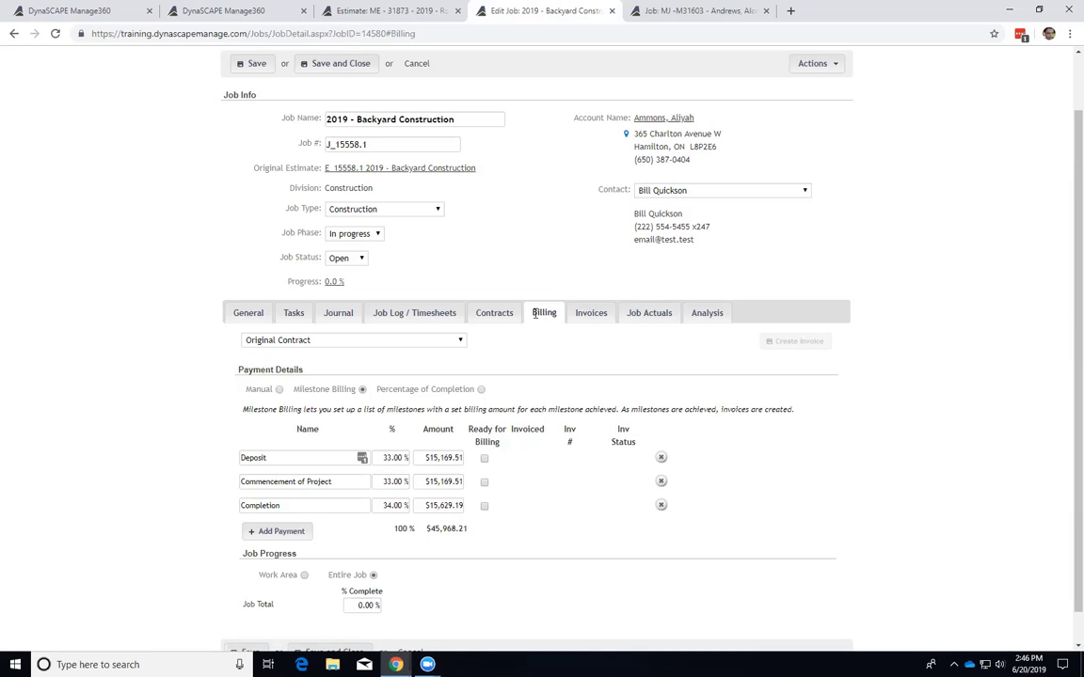
Toggle the Deposit milestone's Ready for Billing setting and leave it marked as ready.
left_click_drag(471, 430, 508, 443)
left_click(483, 458)
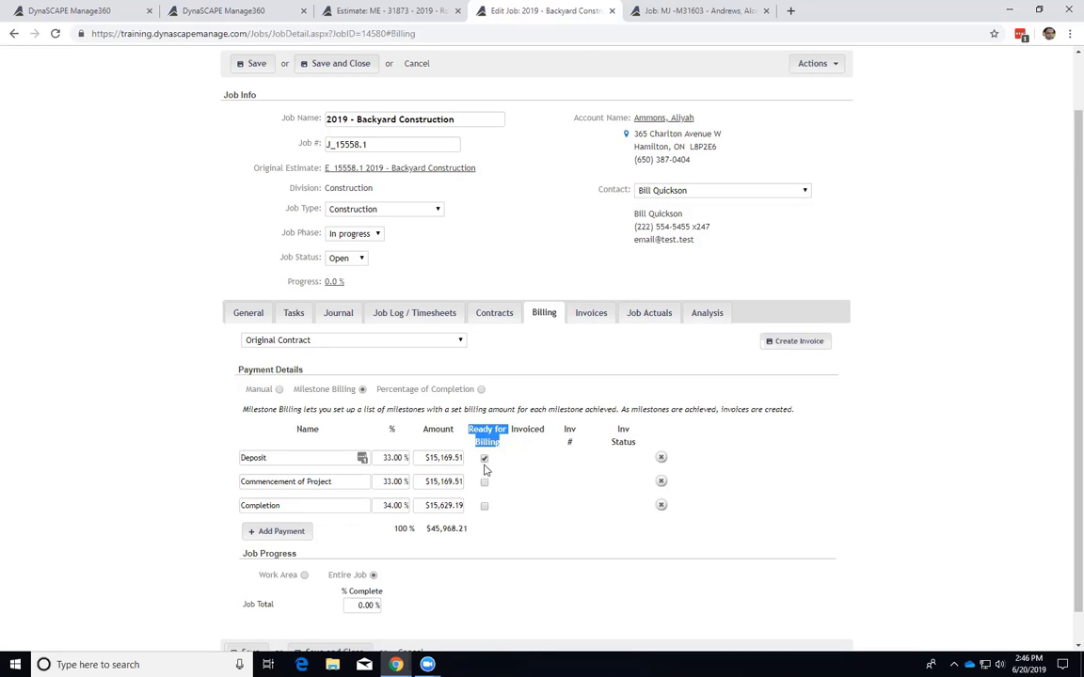
left_click(483, 458)
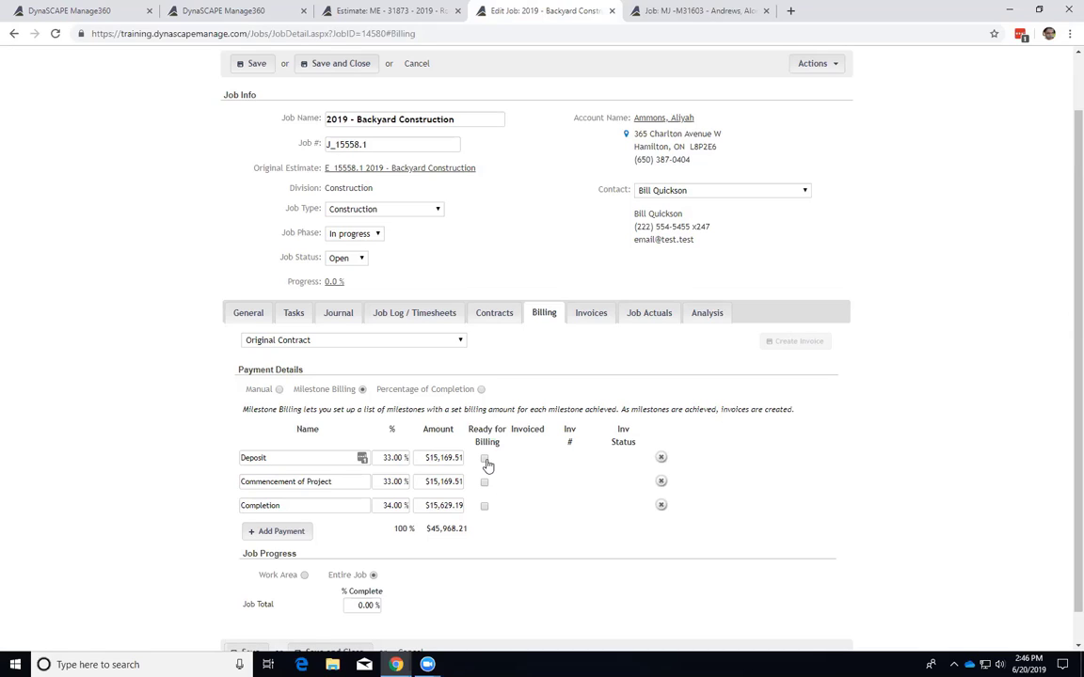
left_click(485, 460)
left_click(485, 459)
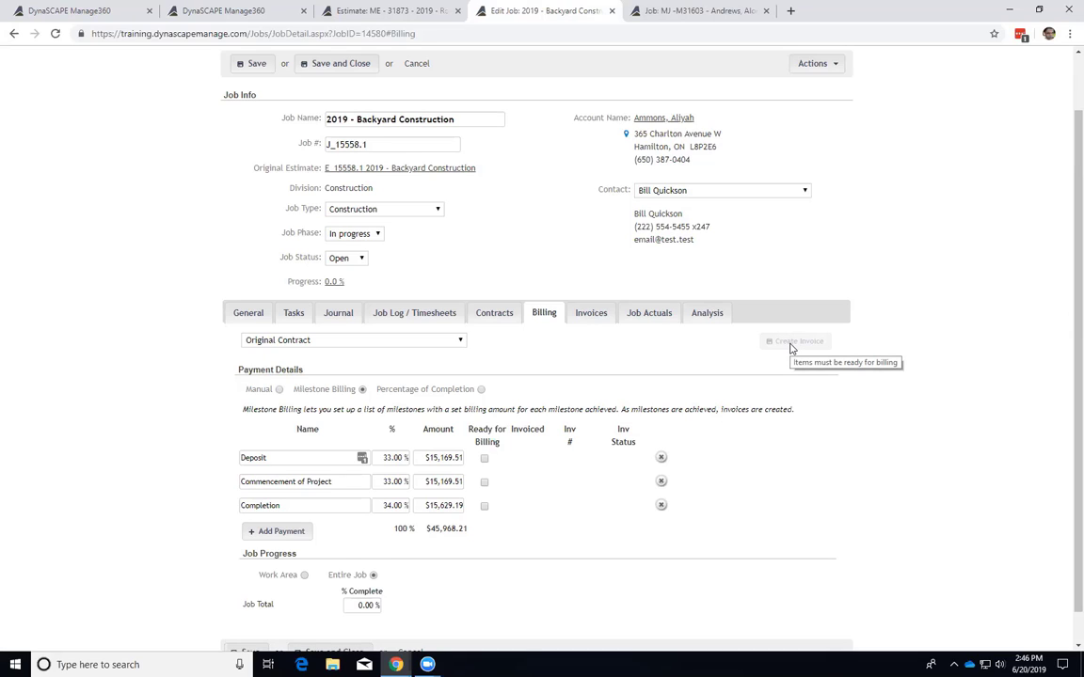
left_click(484, 458)
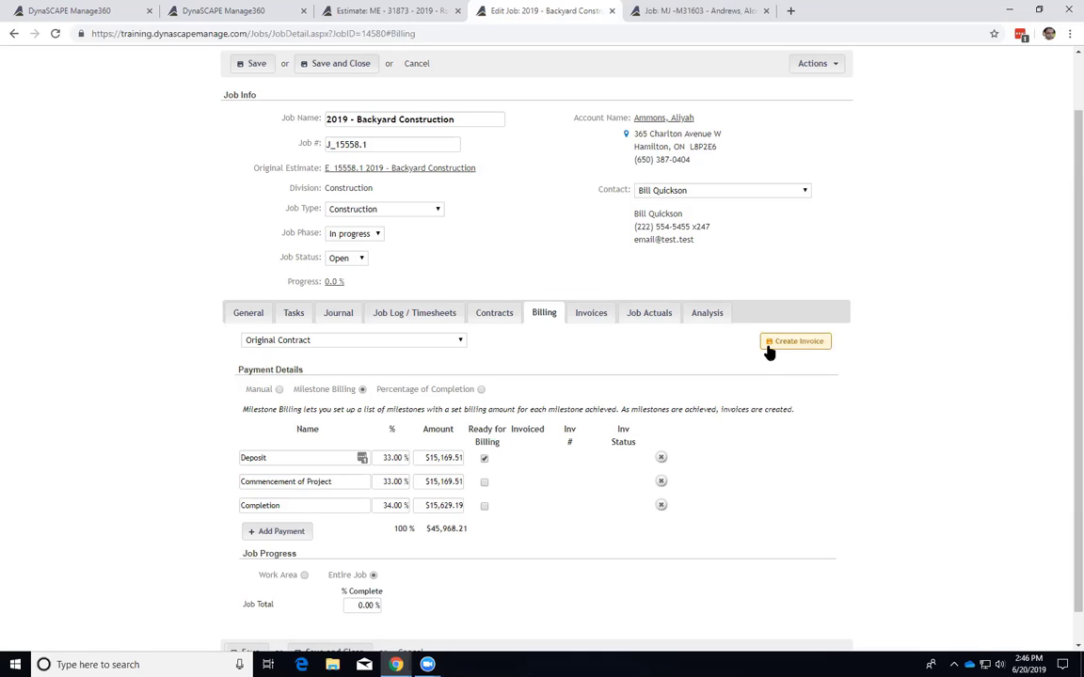
Examine the Job Progress section and the entire job's % Complete field under Milestone Billing.
mouse_move(467, 429)
left_mouse_down()
mouse_move(503, 445)
mouse_move(468, 435)
left_mouse_up()
left_click_drag(244, 555, 294, 556)
left_click(297, 551)
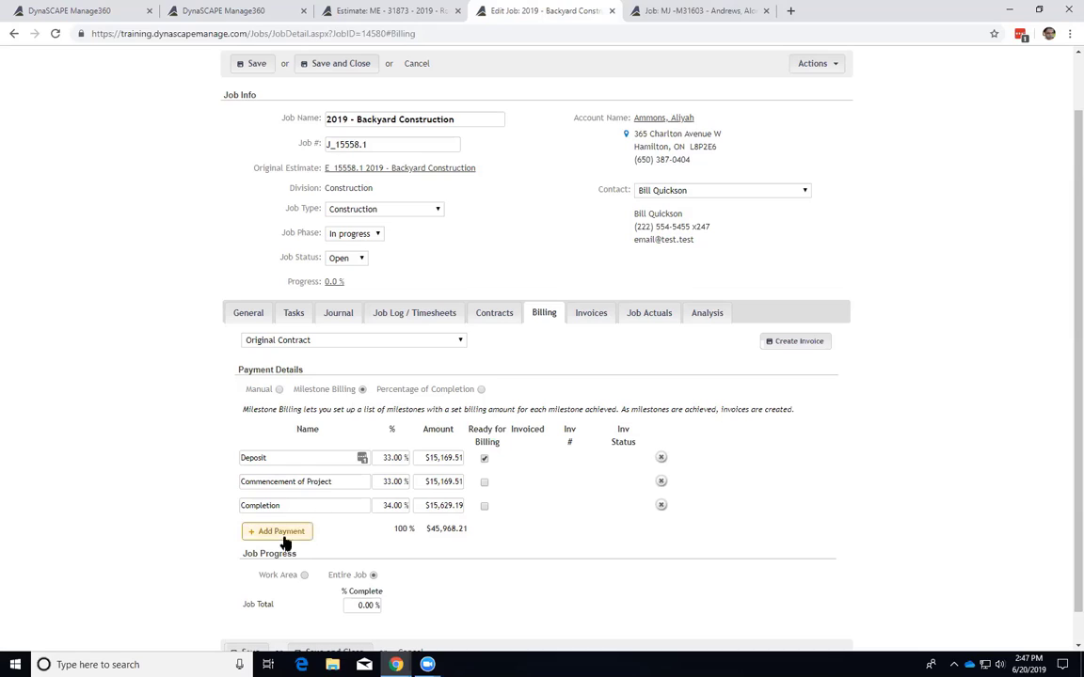
left_click_drag(245, 554, 297, 555)
left_click(351, 608)
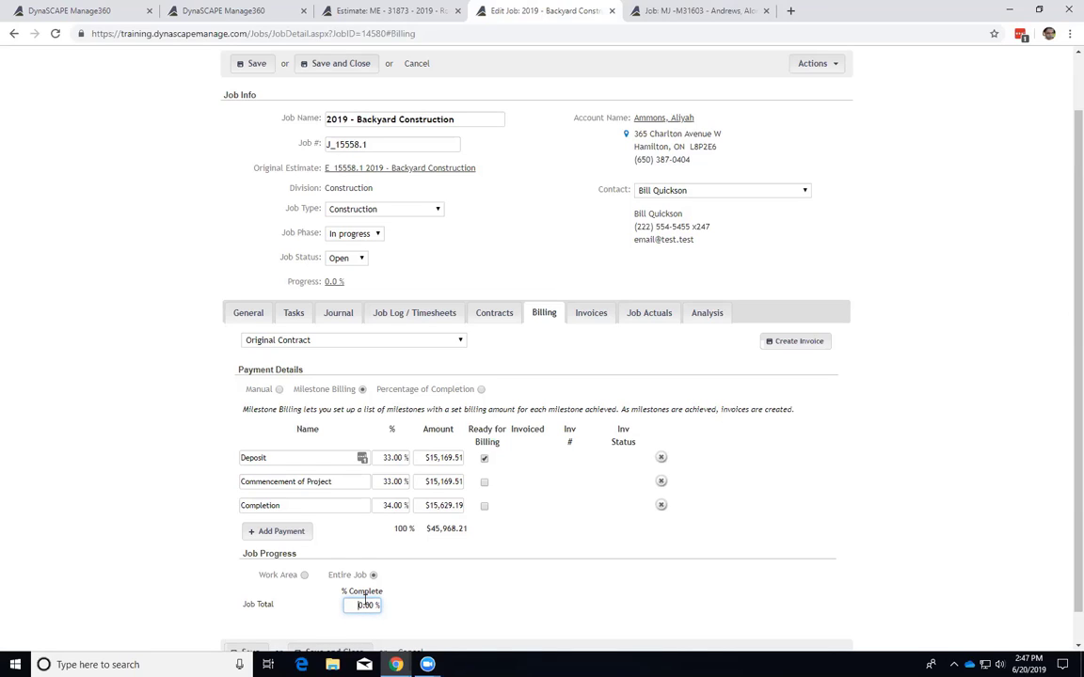
Preview Percentage of Completion billing, return to Milestone Billing, and clear the Deposit milestone's Ready for Billing mark.
left_click(478, 390)
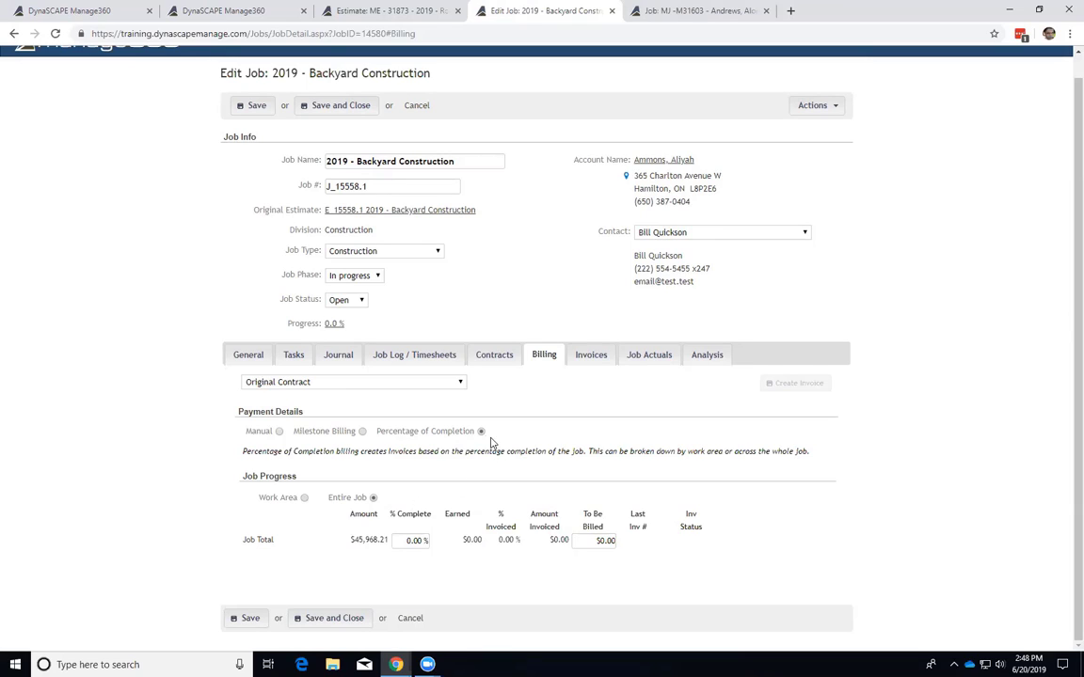
left_click(362, 431)
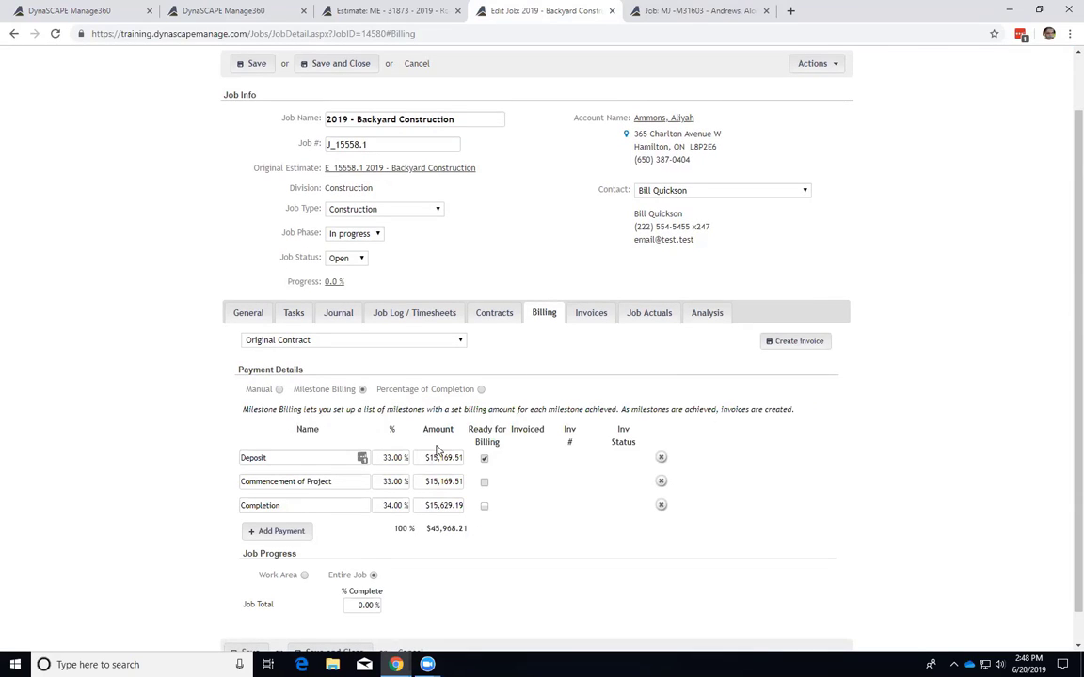
left_click(483, 458)
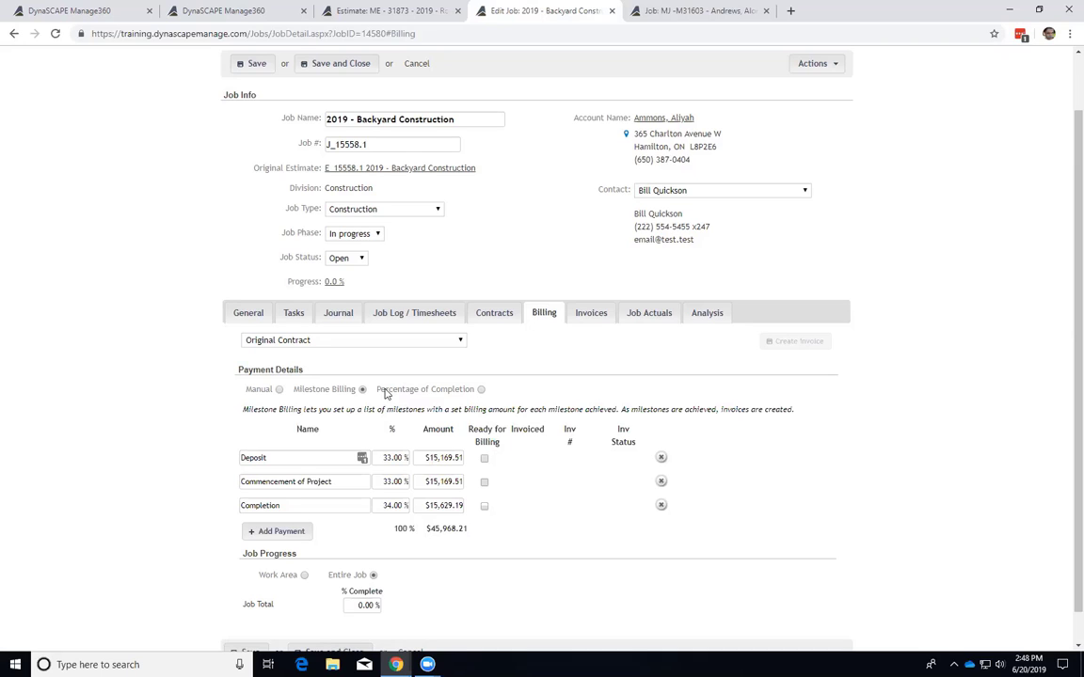
Change the job's billing method to Percentage of Completion and track its progress by Work Area.
left_click(479, 391)
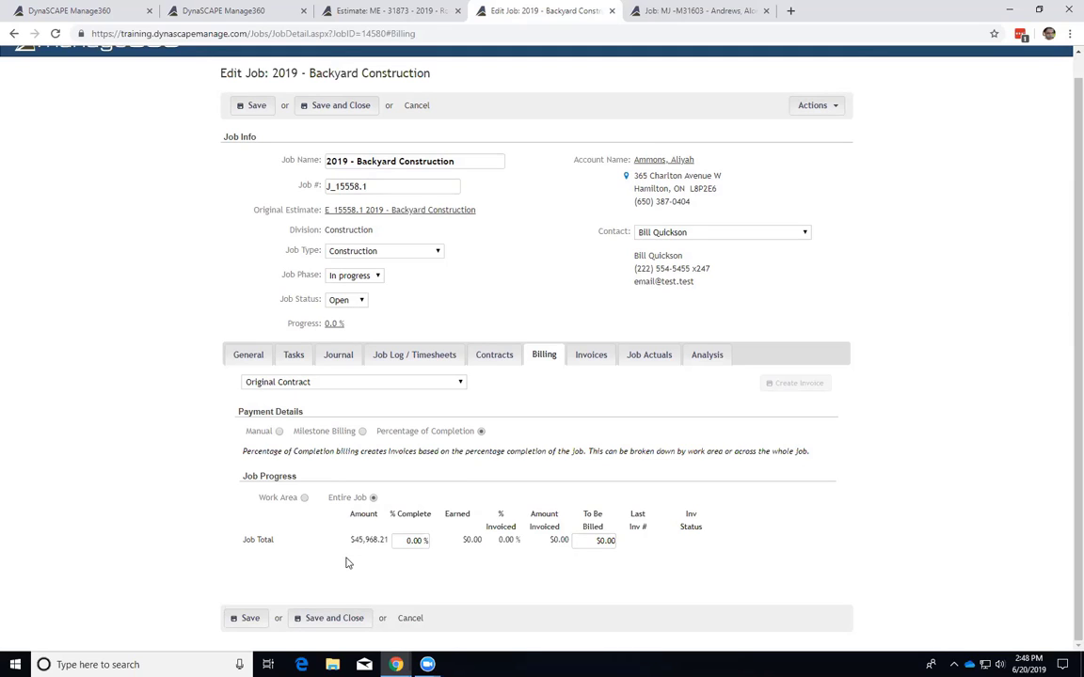
left_click_drag(350, 515, 395, 544)
left_click(392, 545)
left_click_drag(241, 477, 297, 479)
double_click(408, 540)
left_click_drag(328, 497, 371, 506)
left_click(304, 498)
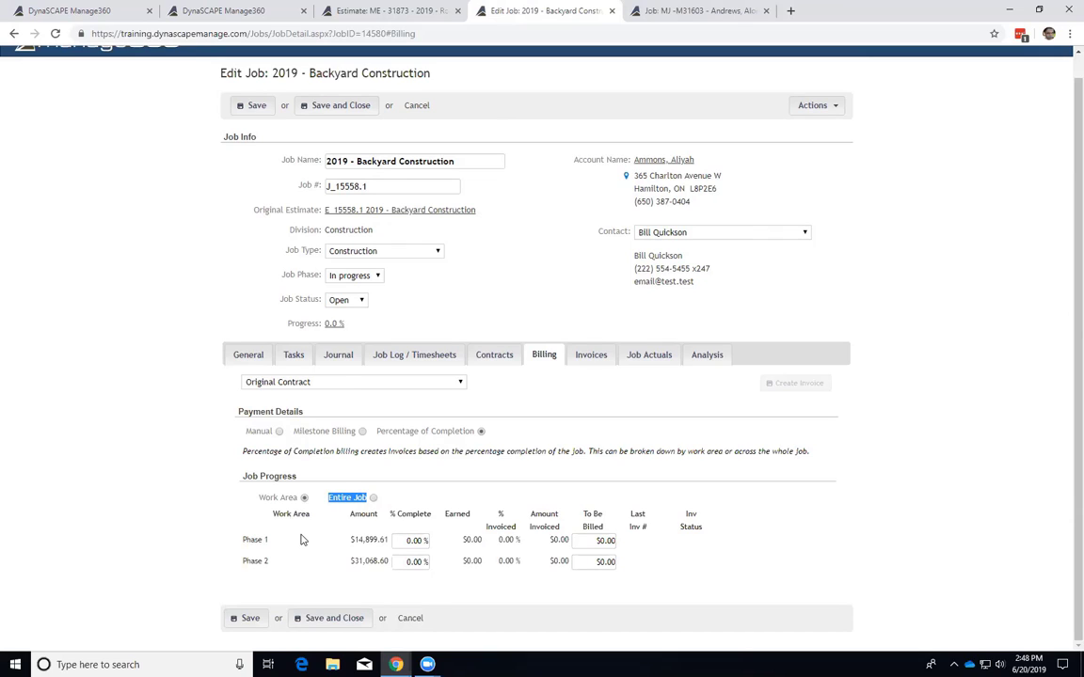
Review the progress fields of both work areas and set Phase 1 to 10% complete.
double_click(244, 541)
left_click(254, 540)
left_click(403, 542)
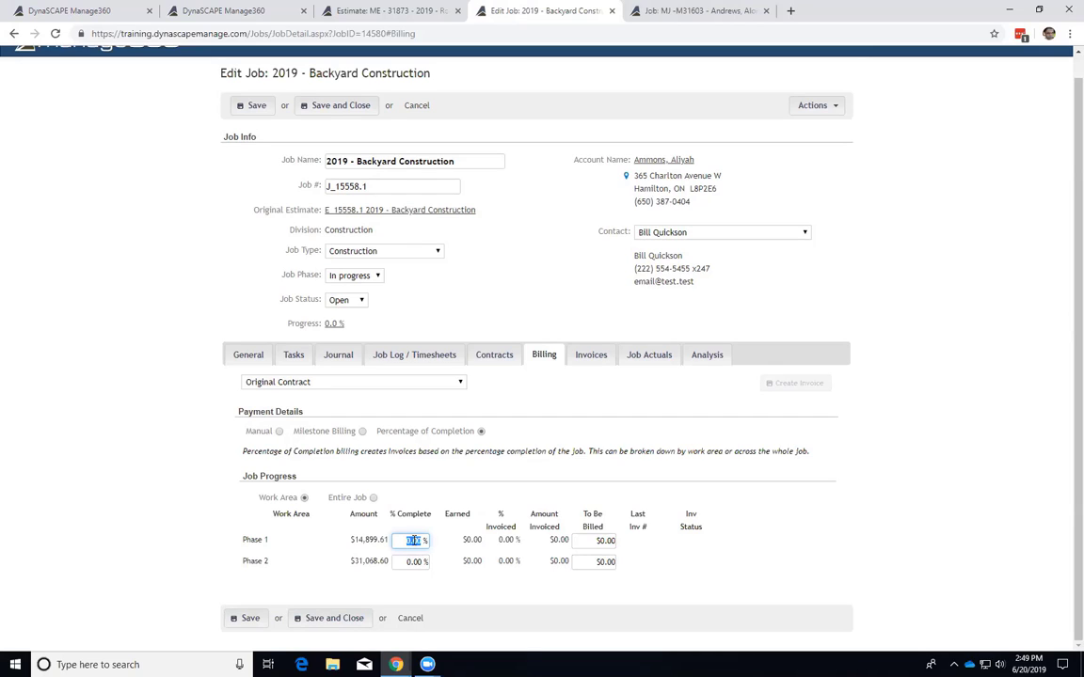
left_click(411, 561)
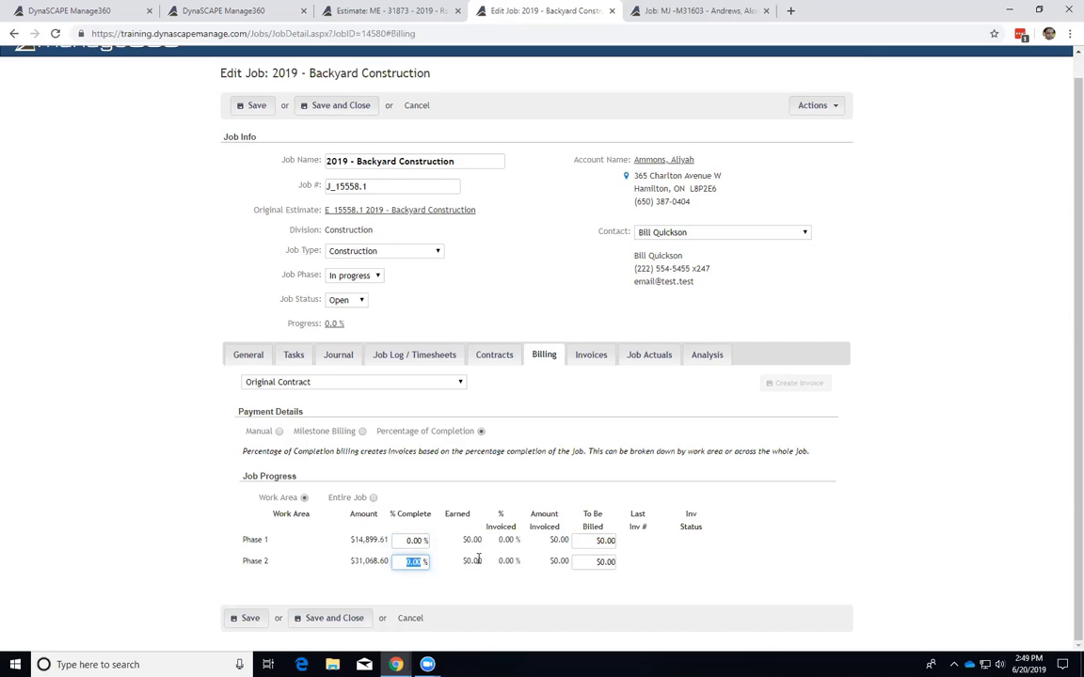
double_click(506, 541)
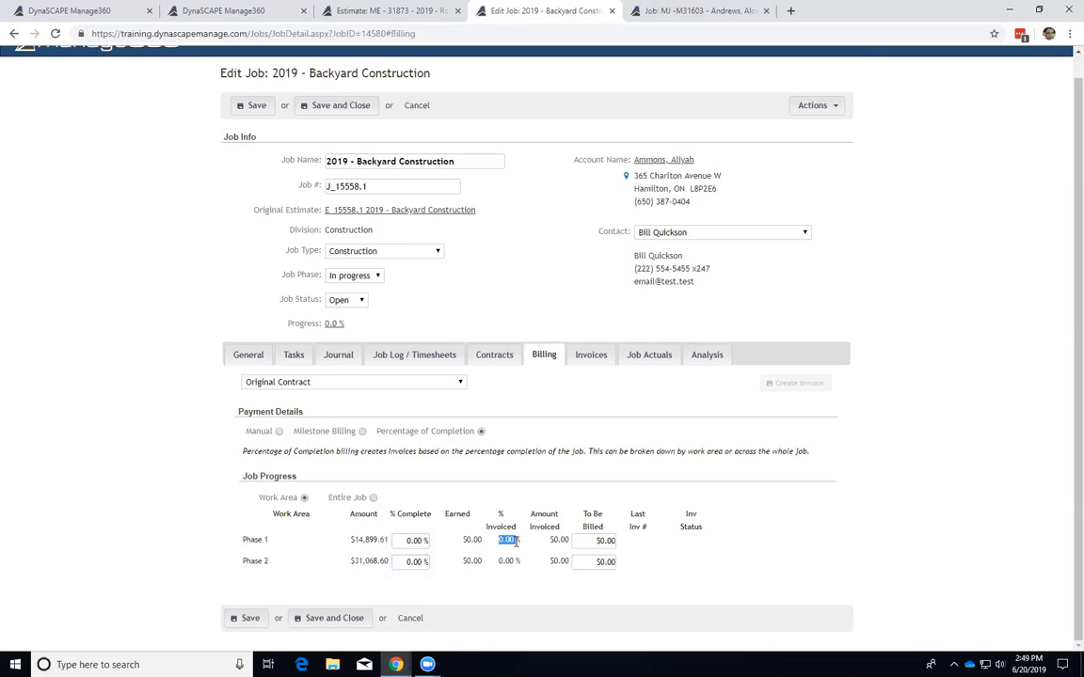
double_click(507, 562)
left_click(415, 541)
left_click_drag(415, 543, 456, 543)
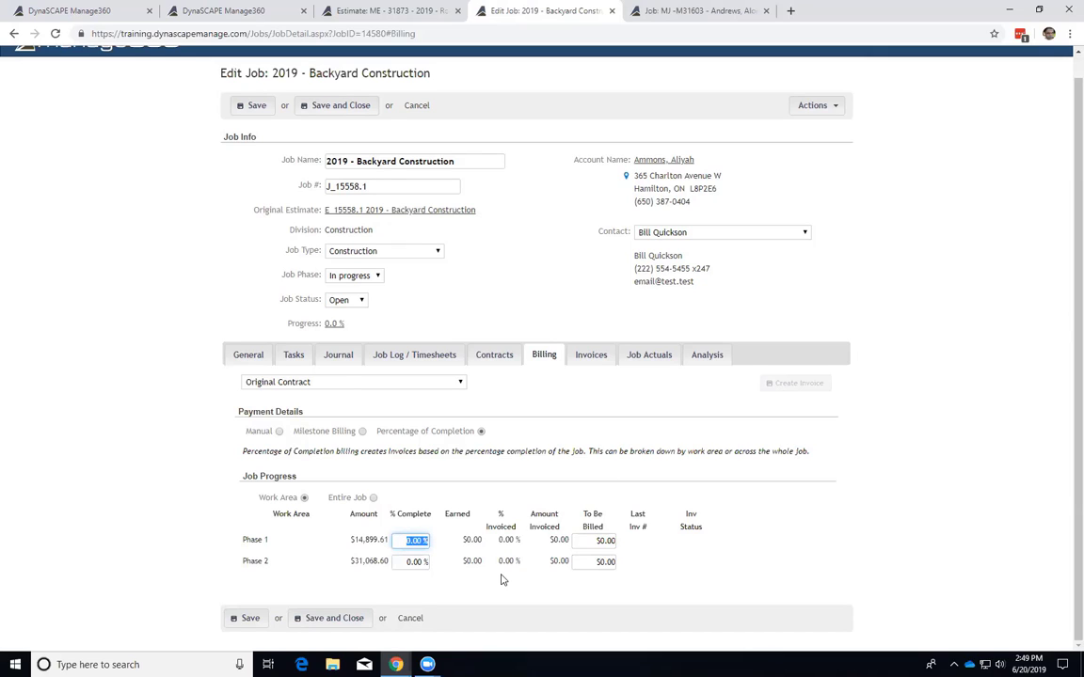
type("10")
left_click(486, 578)
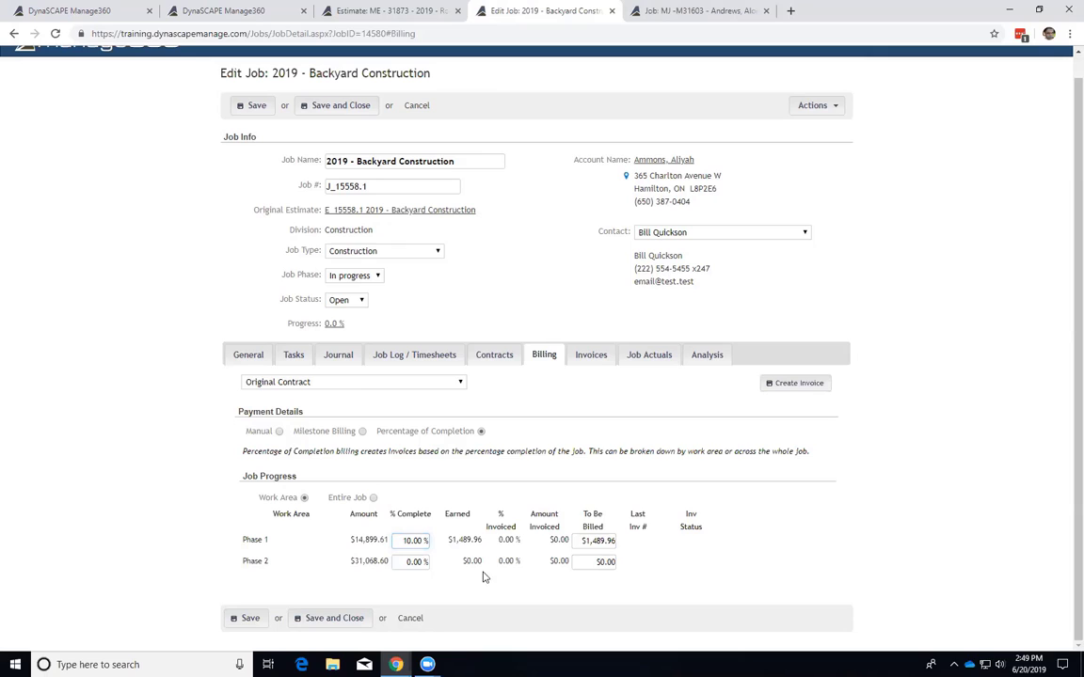
Check Phase 1's To Be Billed amount and set Phase 2 to 15% complete.
left_click(590, 543)
left_click(586, 544)
left_click(413, 563)
type("15")
left_click(440, 579)
Create an invoice for the job's billable amounts with a blank description and open the resulting Invoice Report PDF.
left_click(793, 386)
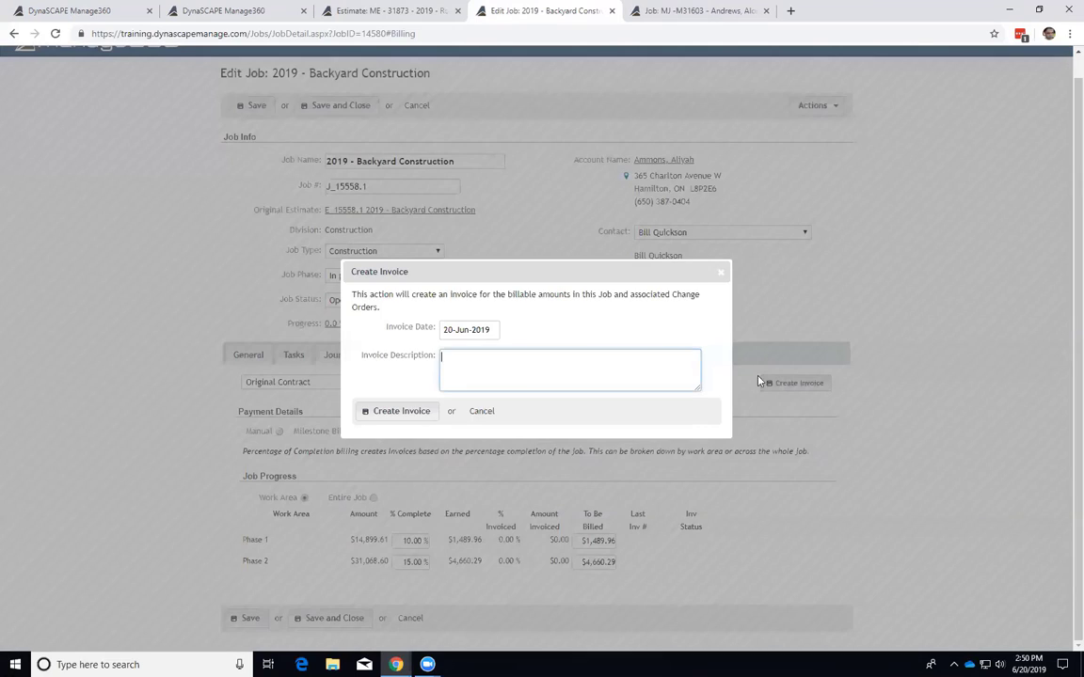
left_click(400, 411)
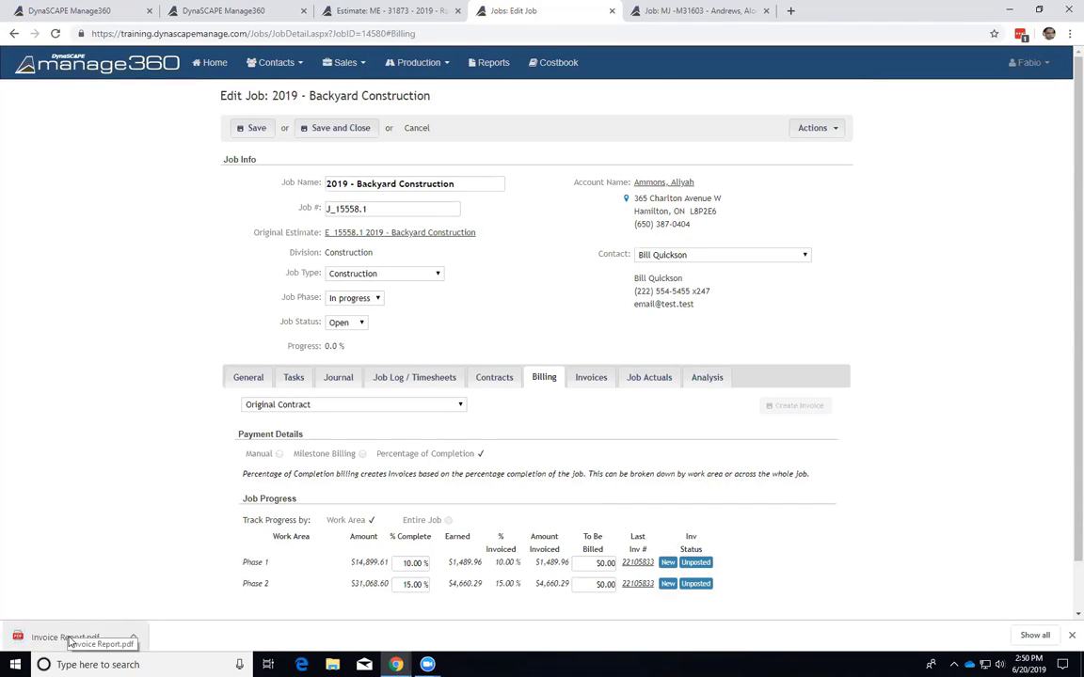
left_click(68, 638)
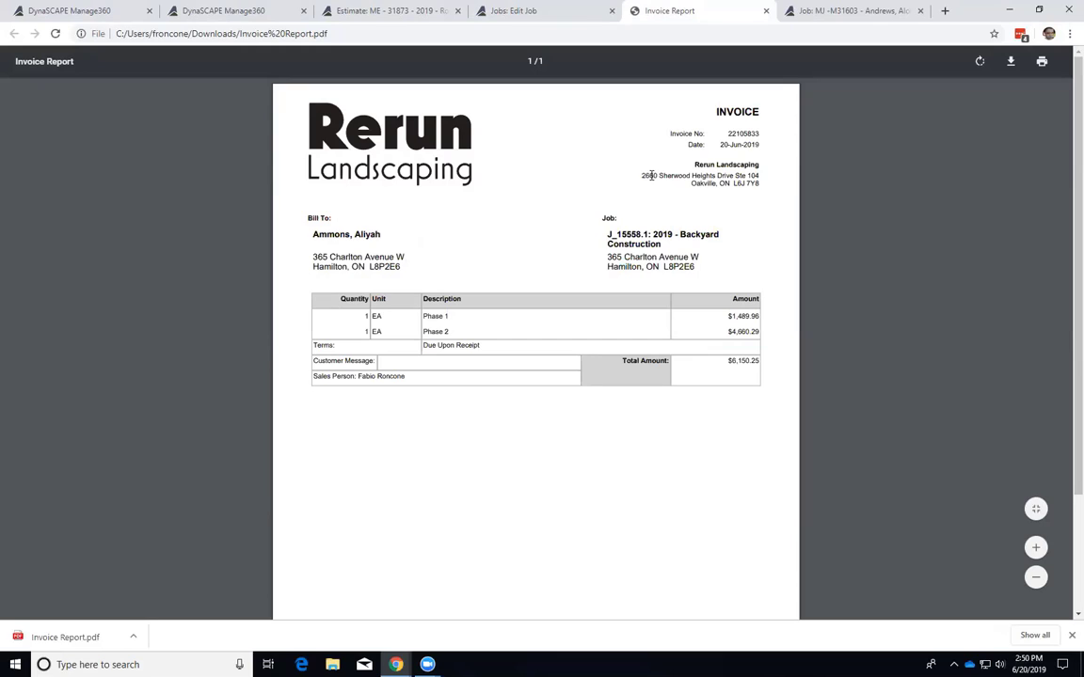
Examine the company address and the sales person line on the invoice report.
left_click_drag(651, 176, 764, 184)
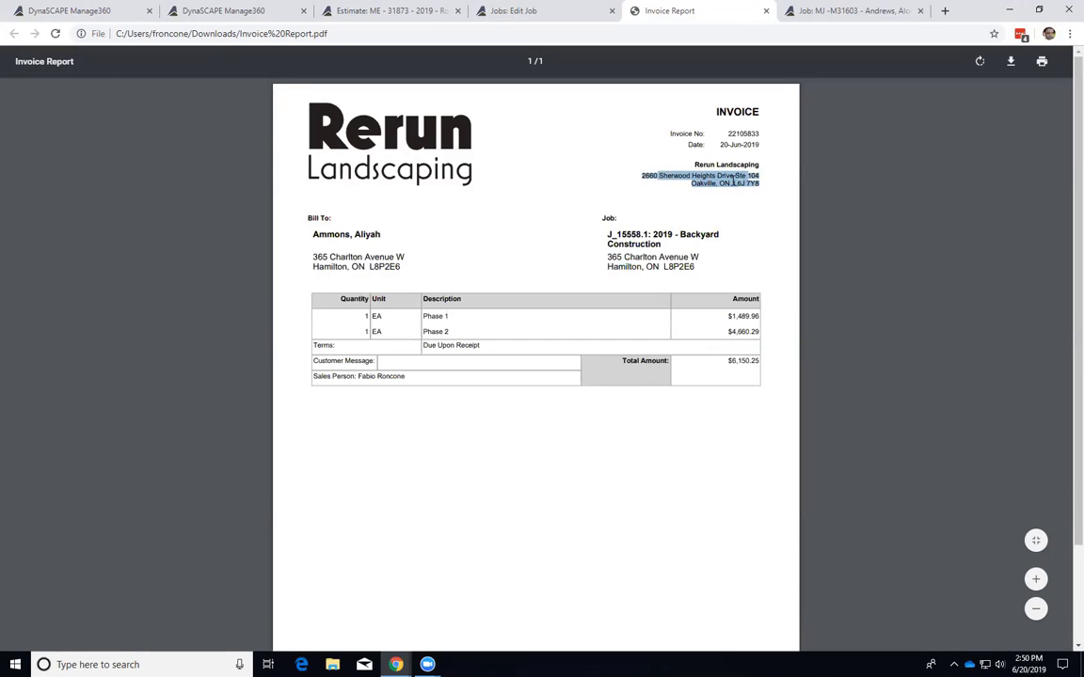
left_click(733, 180)
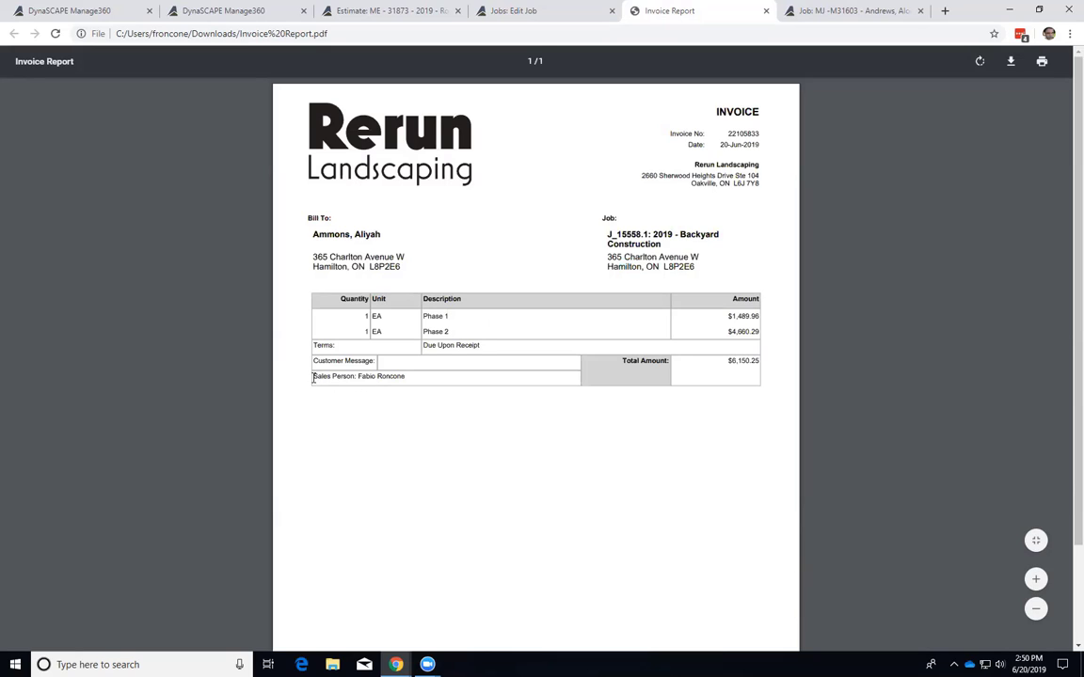
left_click_drag(313, 376, 376, 379)
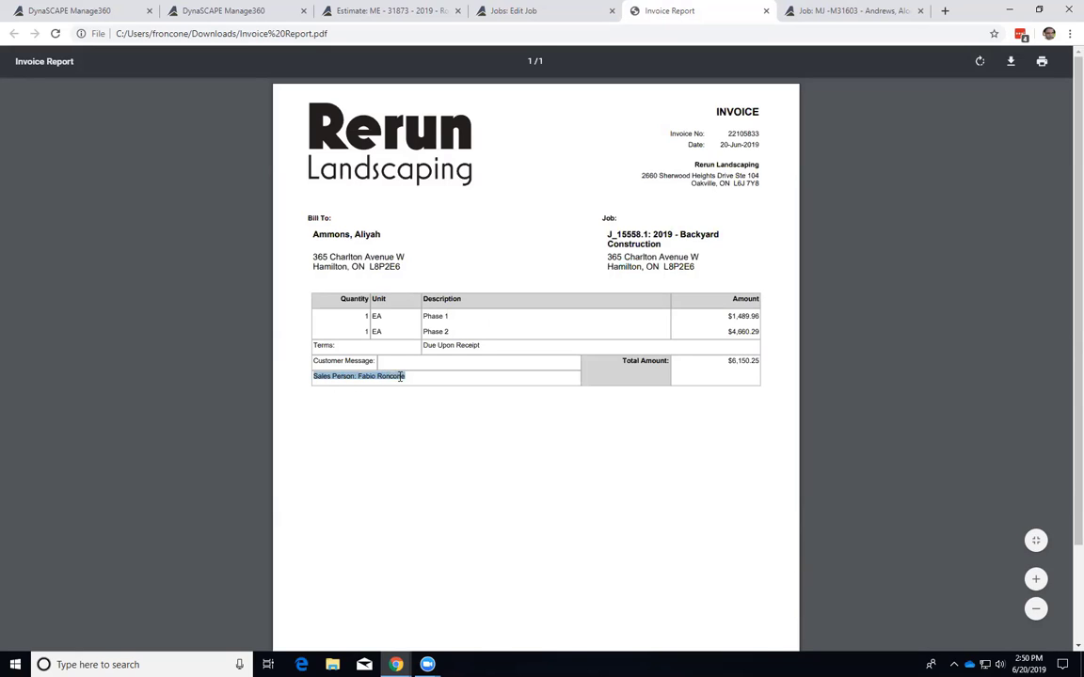
left_click(344, 378)
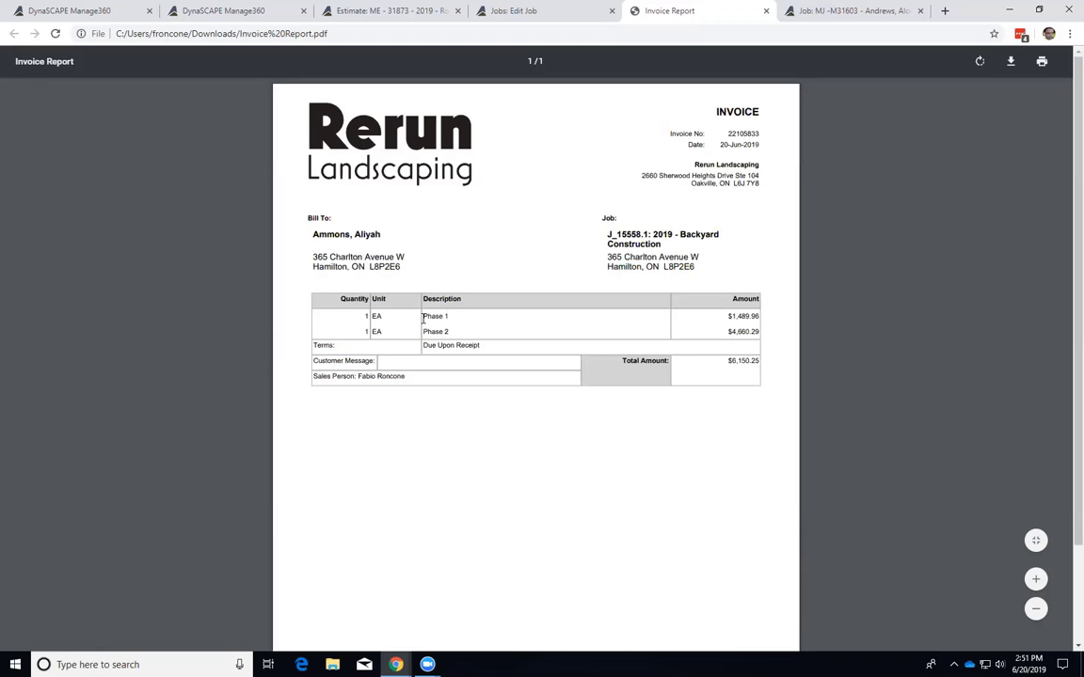
Review the Phase 1 and Phase 2 lines on the invoice report, close it, and check the invoiced amounts in the job's billing.
left_click_drag(423, 318, 453, 332)
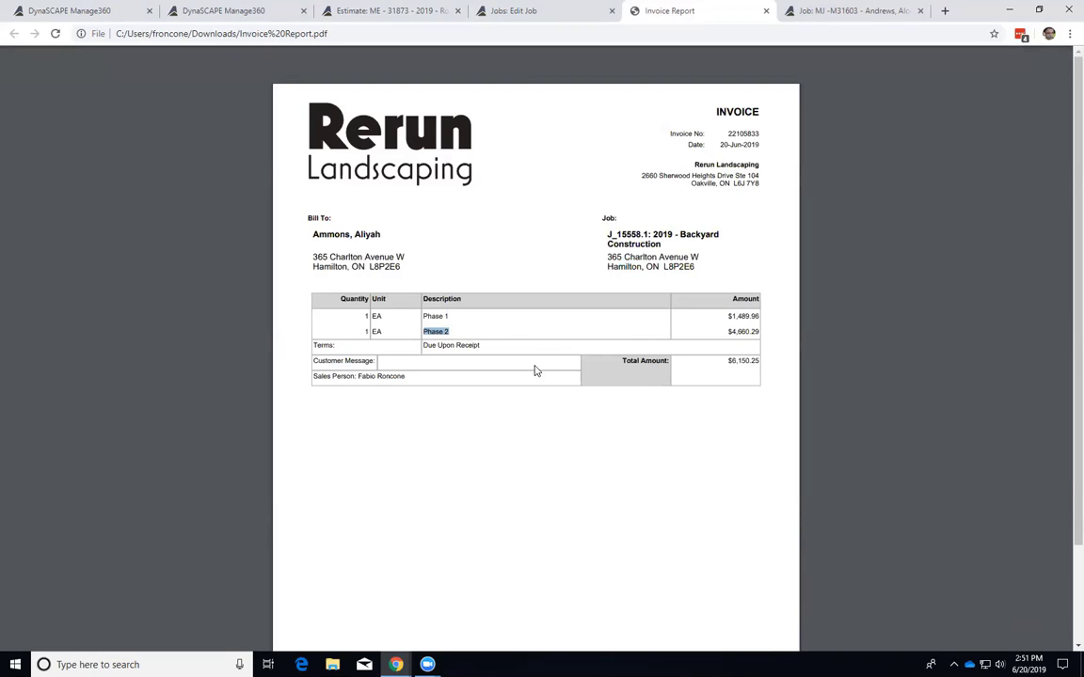
left_click(765, 11)
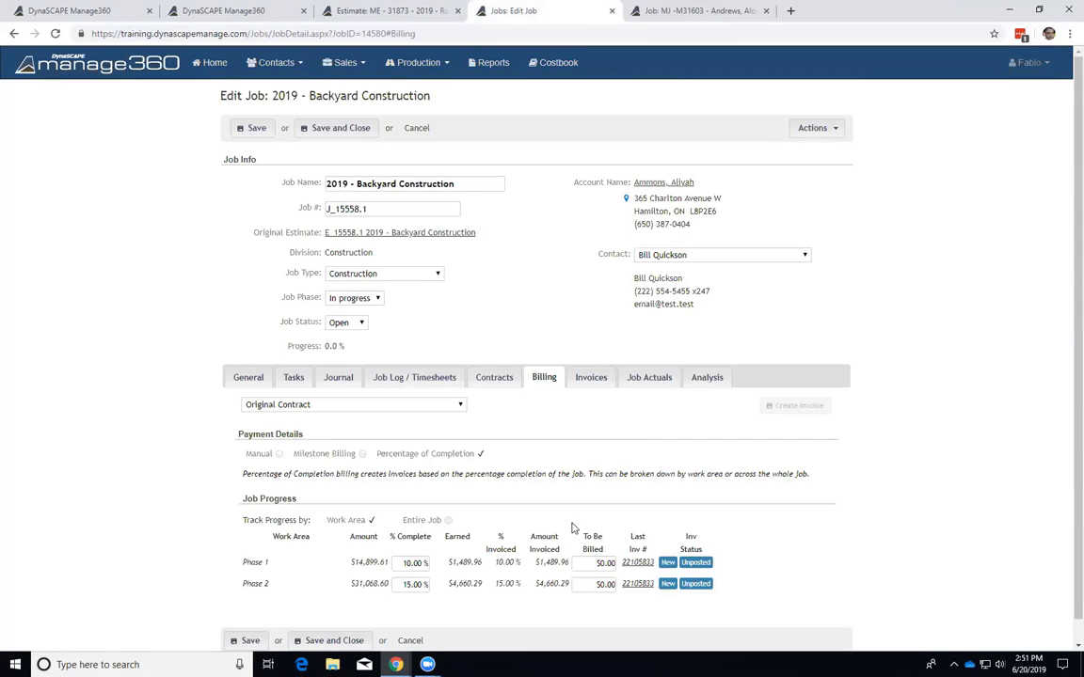
scroll(524, 431, "down", 1)
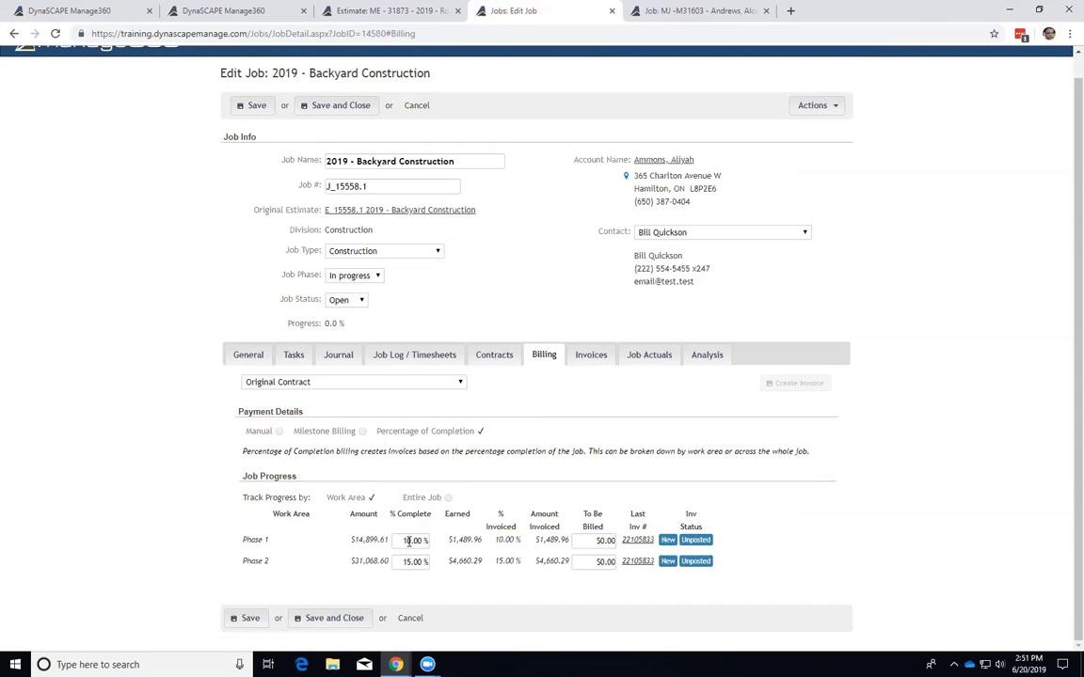
double_click(551, 541)
left_click(552, 543)
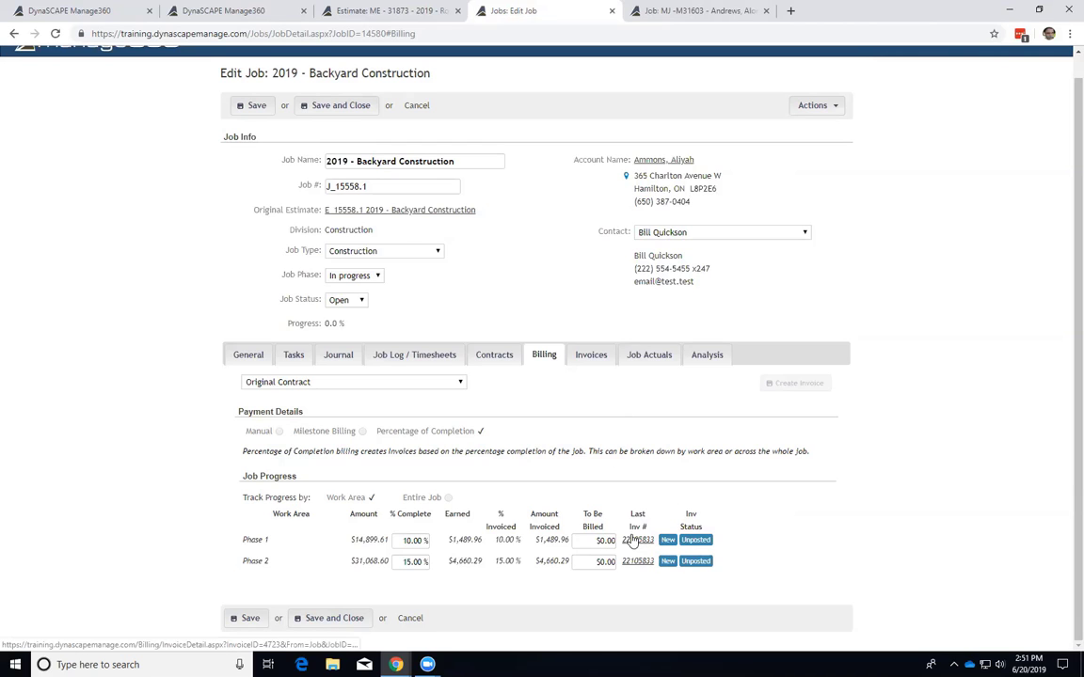
Open the job's unposted invoice, review its Phase 1 and Phase 2 line items and available actions, and save and close it.
left_click(585, 362)
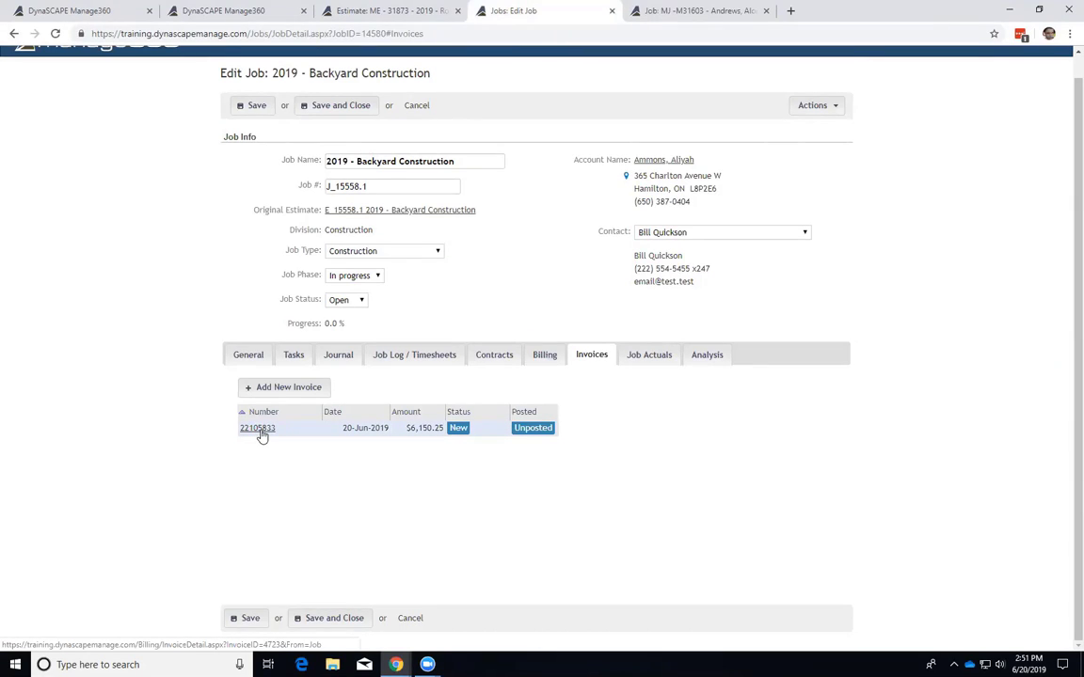
left_click(261, 435)
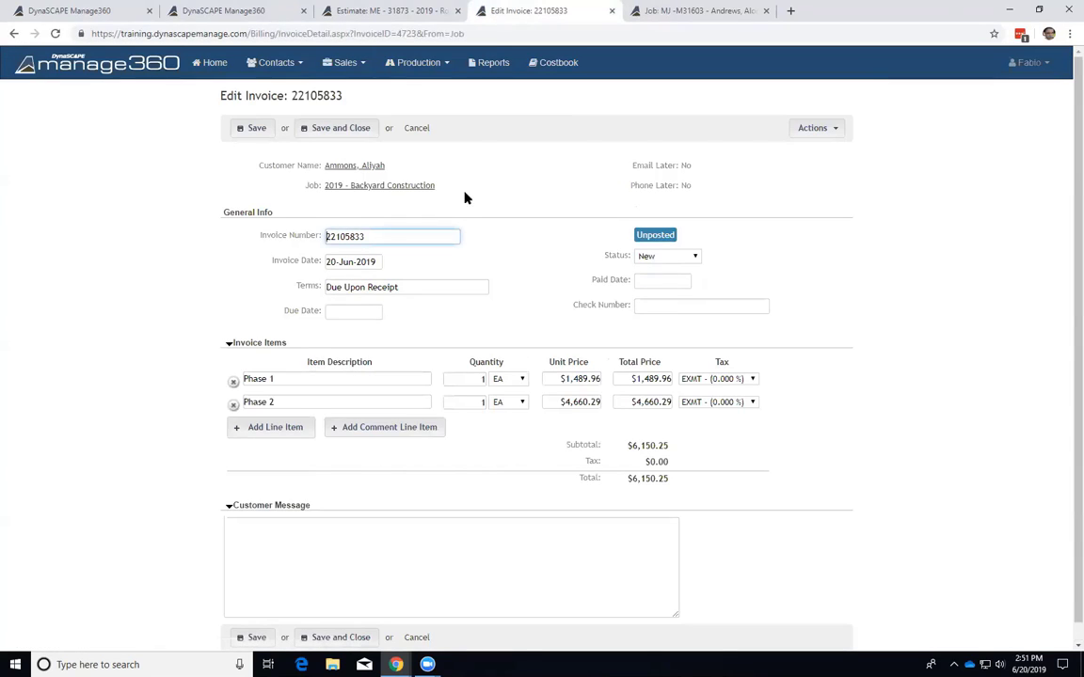
left_click(356, 379)
left_click(356, 401)
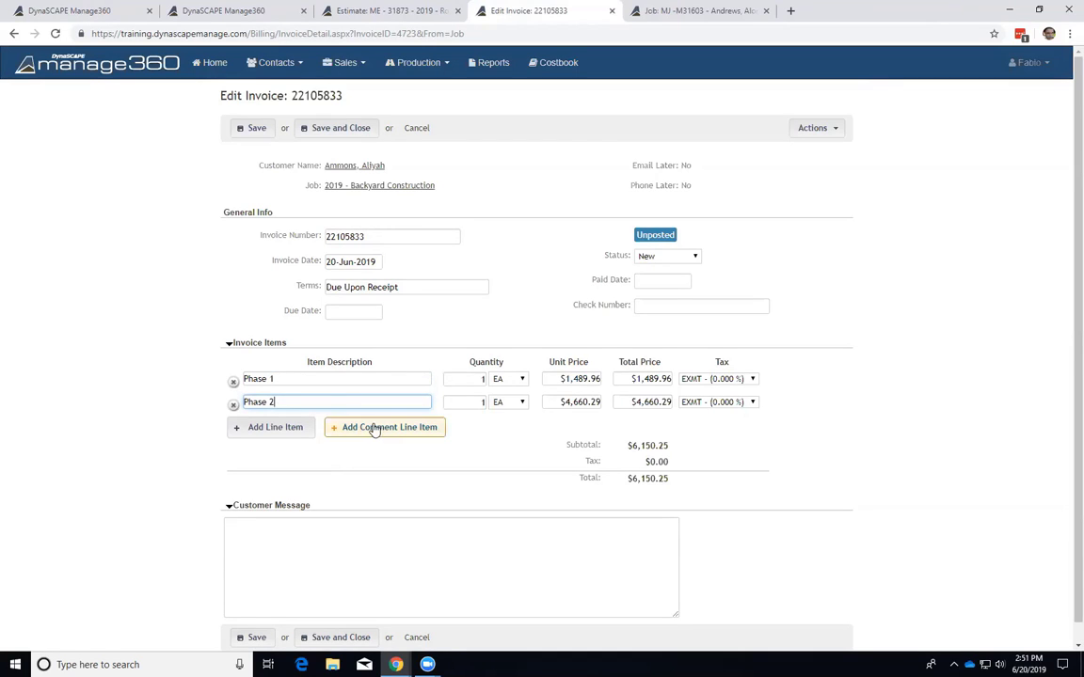
scroll(380, 456, "down", 1)
scroll(381, 457, "up", 1)
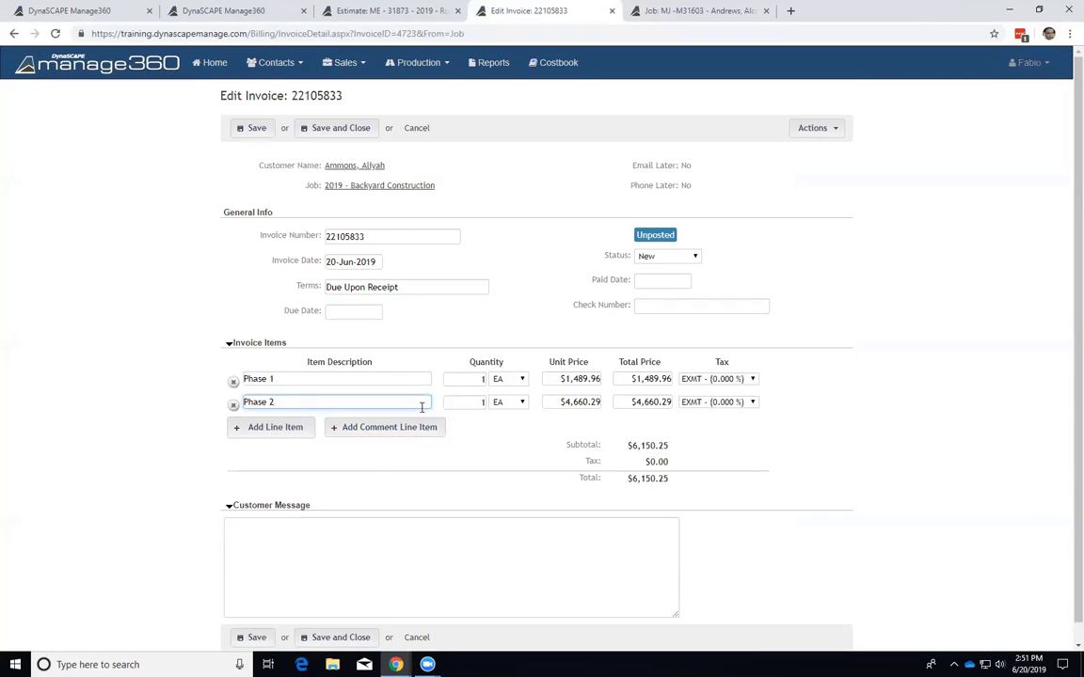
left_click(811, 130)
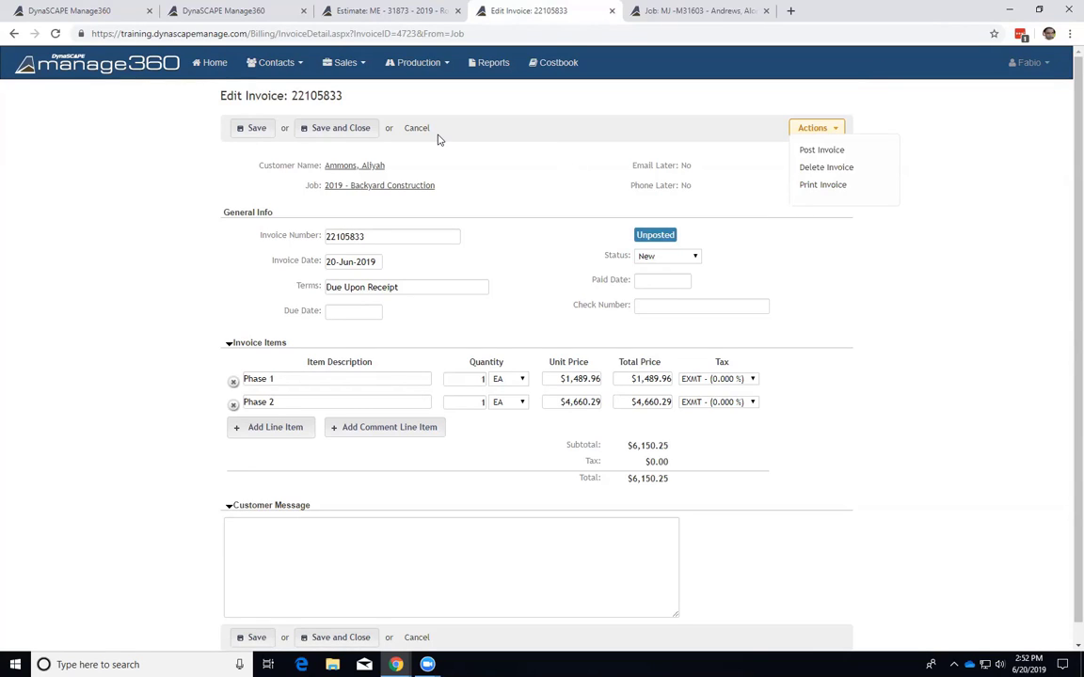
left_click(359, 132)
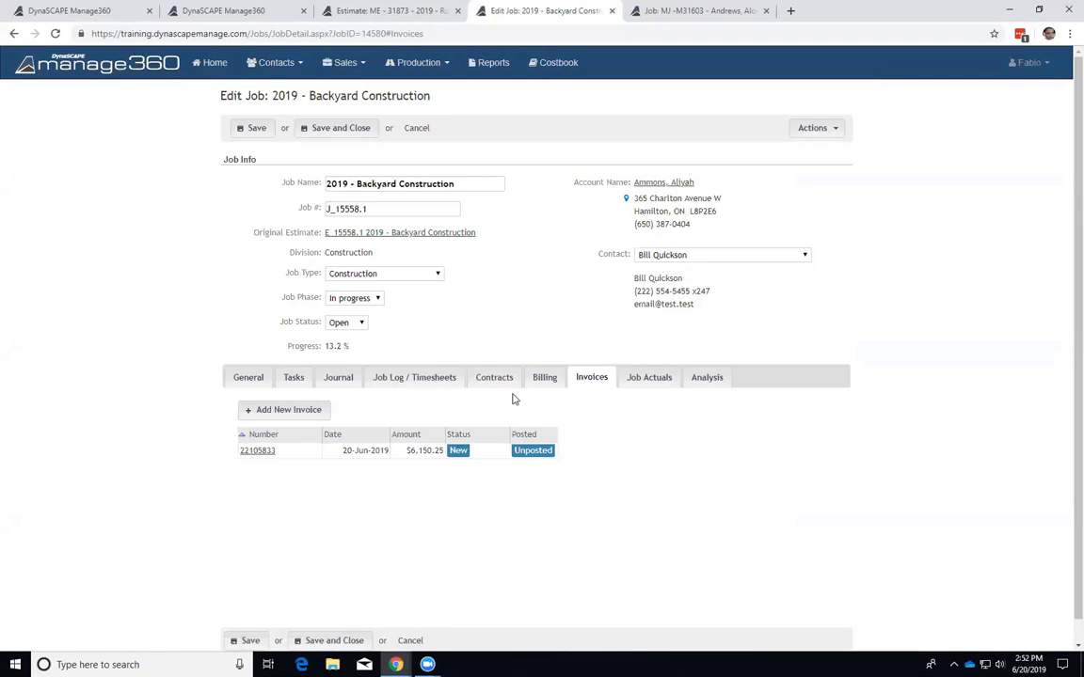
Check the Percentage of Completion payment setting in the job's original contract billing.
left_click(547, 378)
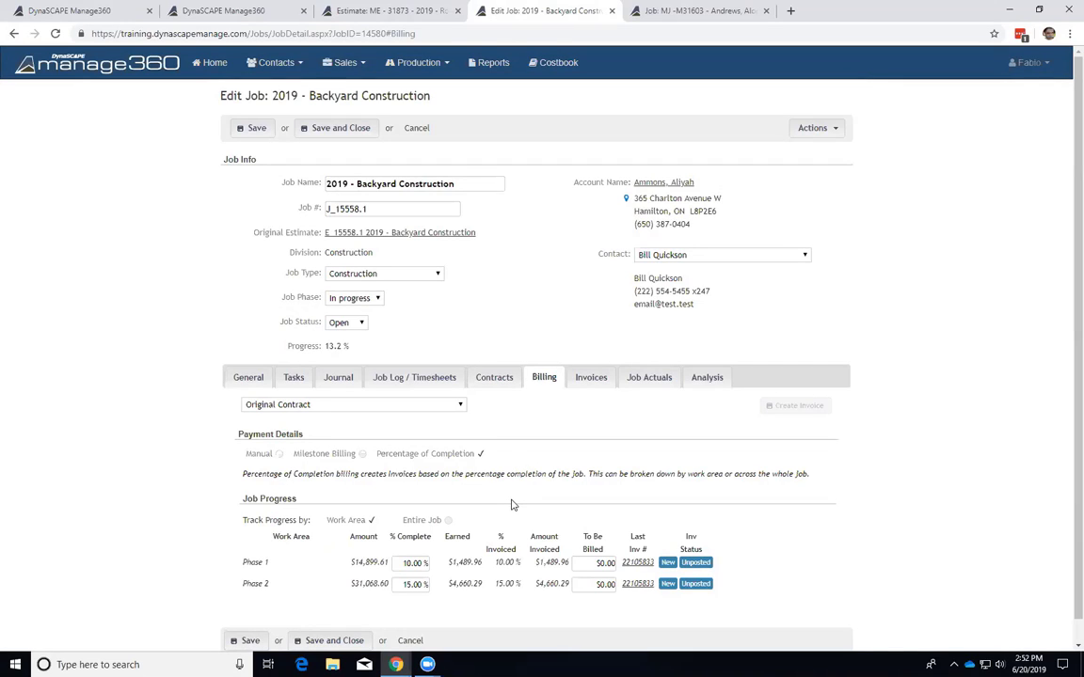
triple_click(480, 453)
left_click(481, 454)
triple_click(481, 454)
left_click(481, 455)
Check the job's list of contracts and display the 20-Jun-2019 New Planting Bed Change Order in the job's billing.
left_click(498, 380)
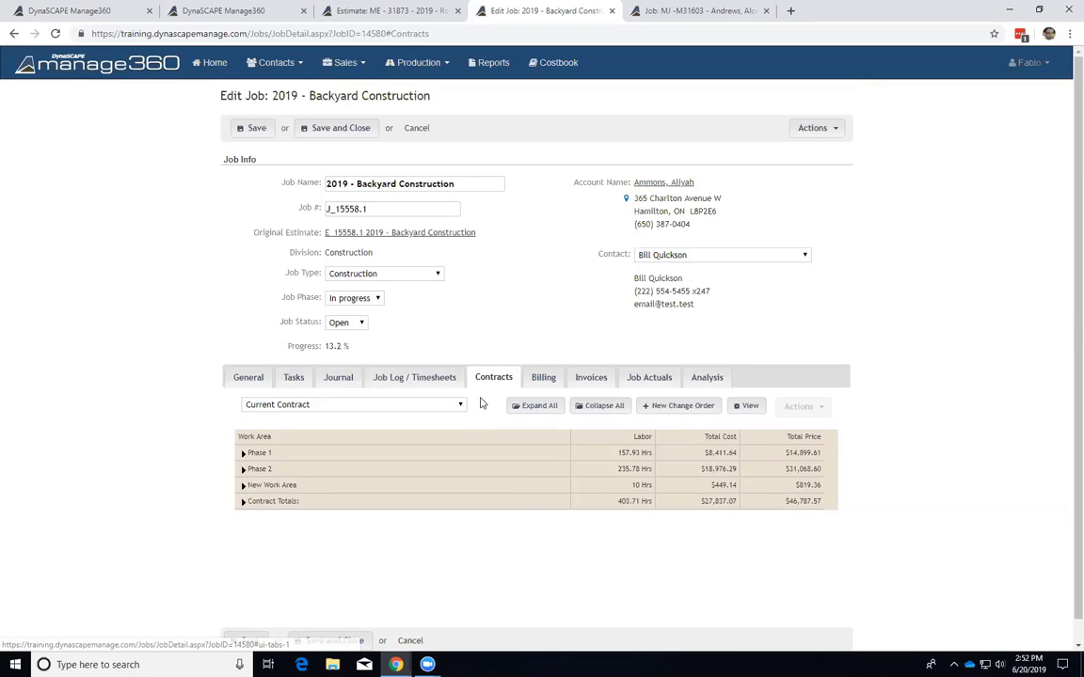
left_click(461, 405)
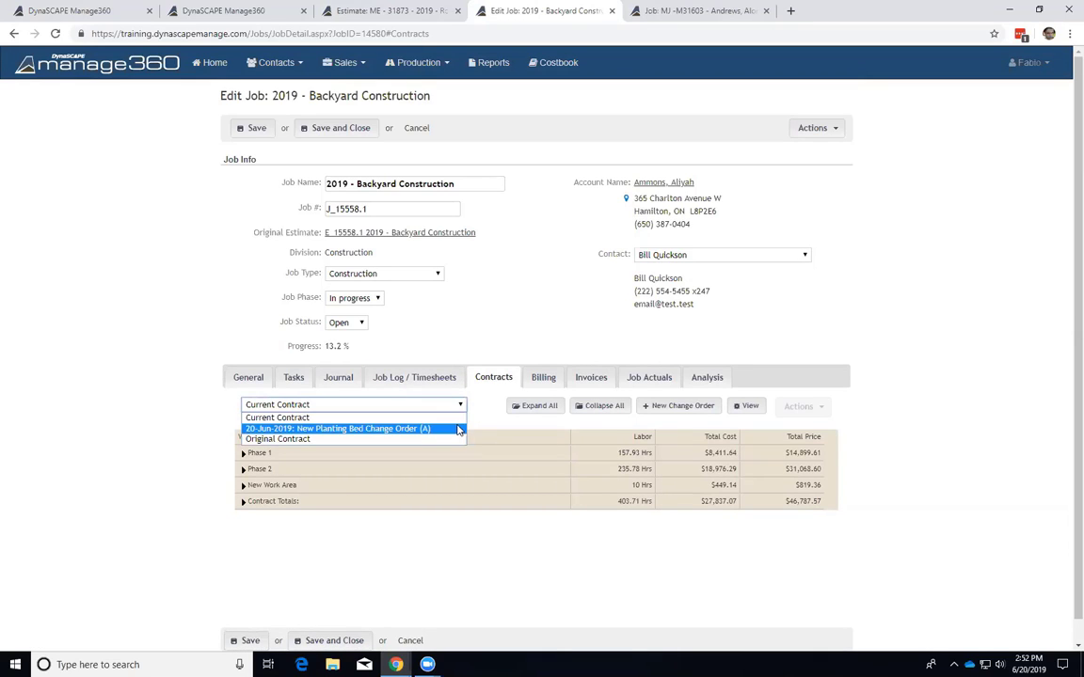
left_click(543, 377)
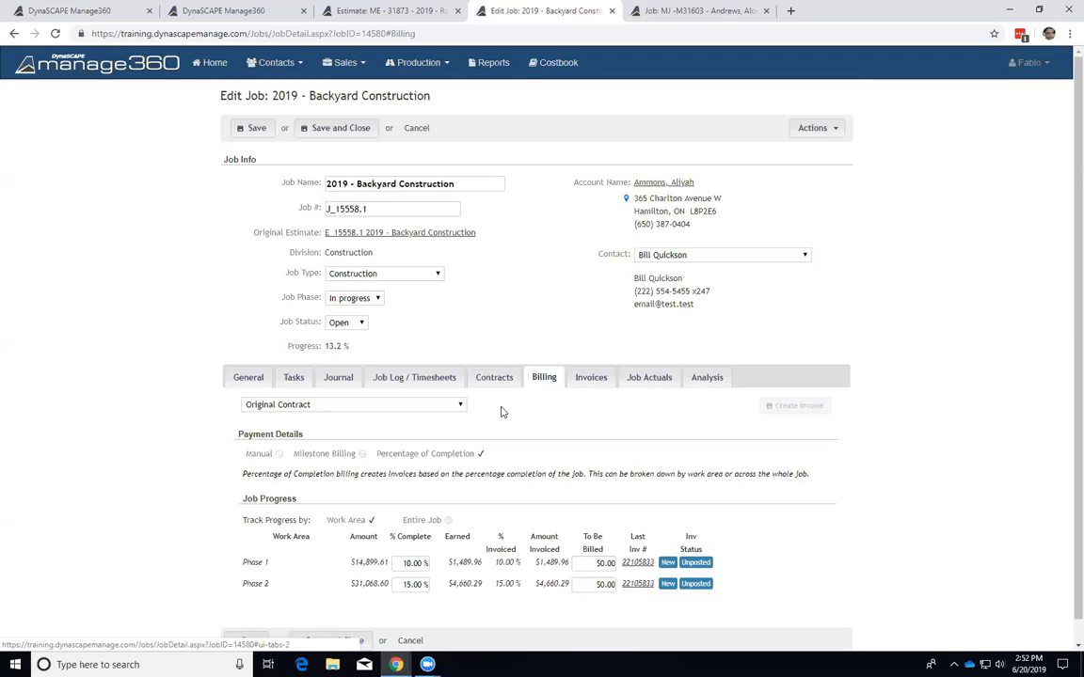
left_click(459, 406)
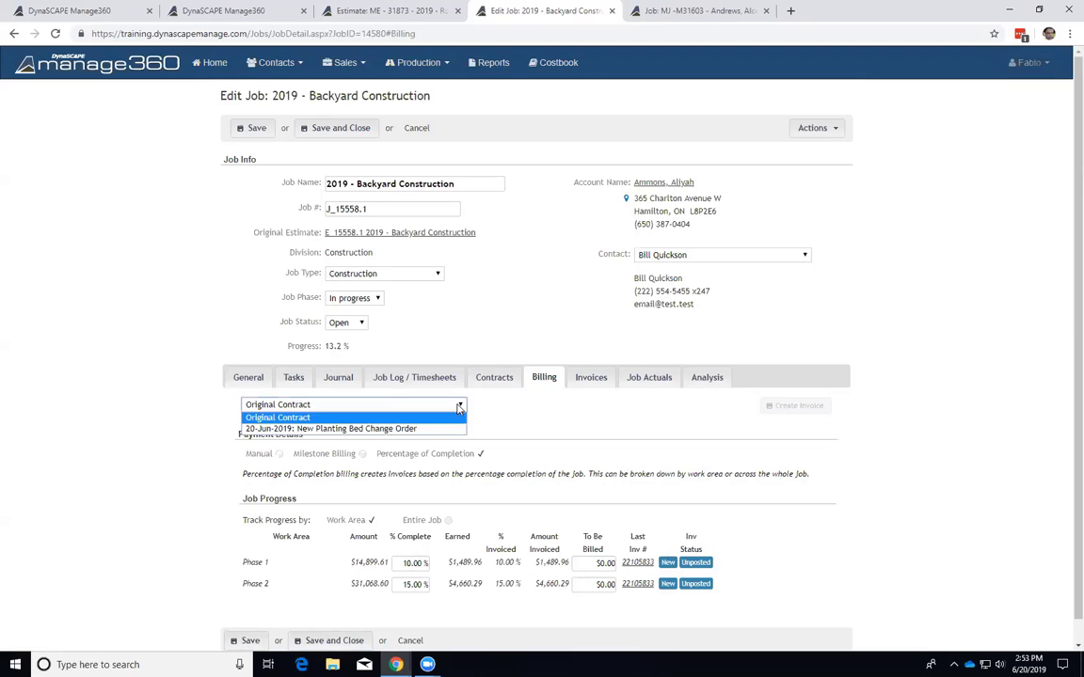
left_click(343, 429)
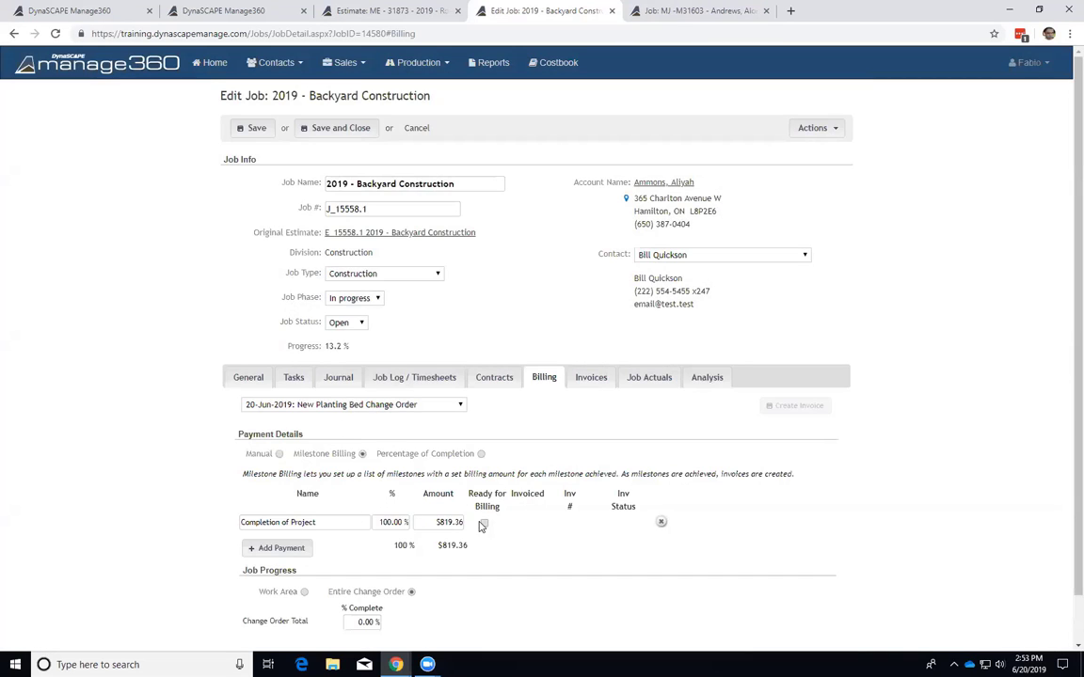
Examine the change order's Ready for Billing field and Milestone Billing option, keeping the New Planting Bed Change Order selected.
left_click_drag(468, 493, 502, 509)
left_click(393, 456)
left_click(363, 456)
left_click(461, 406)
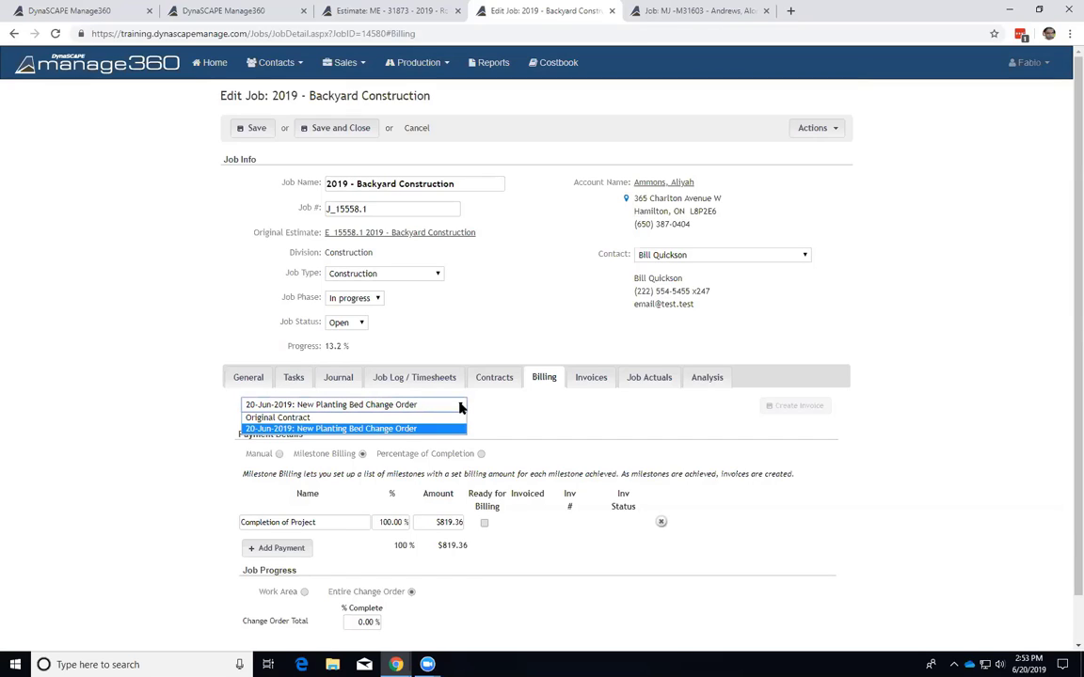
left_click(461, 429)
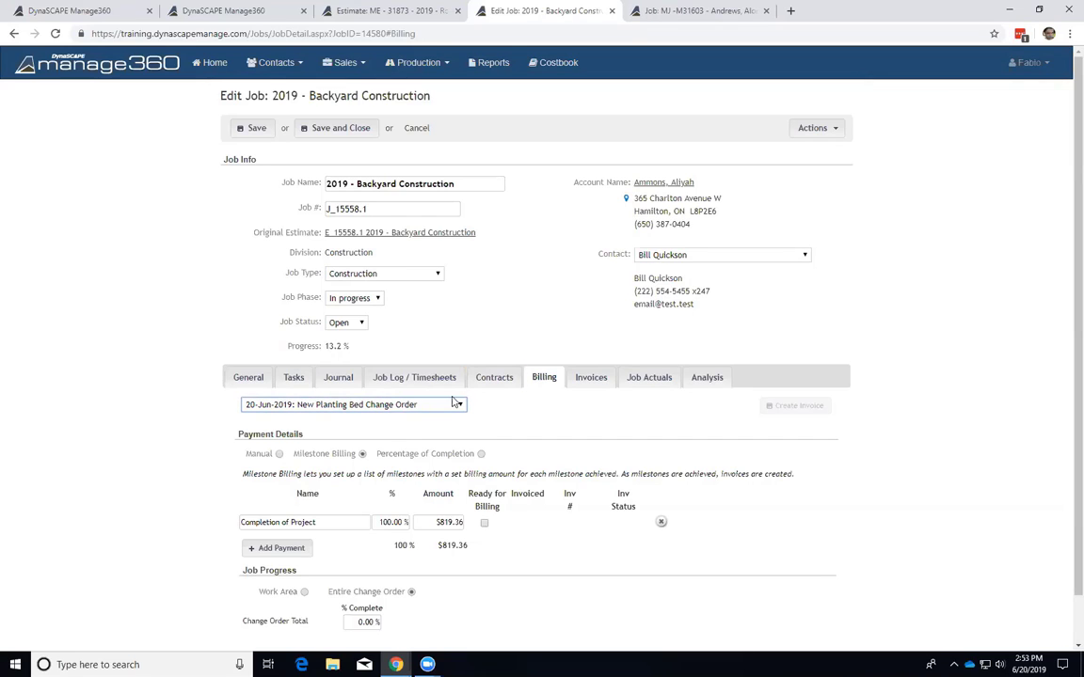
Compare the Original Contract billing with the New Planting Bed Change Order and mark the change order's Completion of Project milestone ready for billing.
left_click(428, 404)
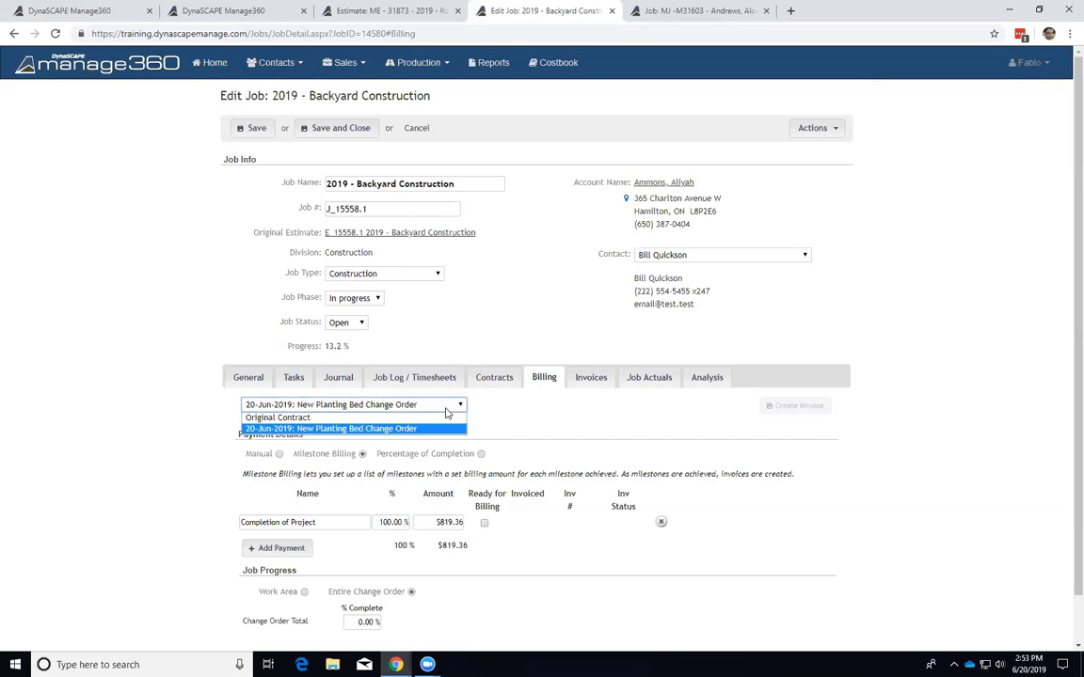
left_click(429, 418)
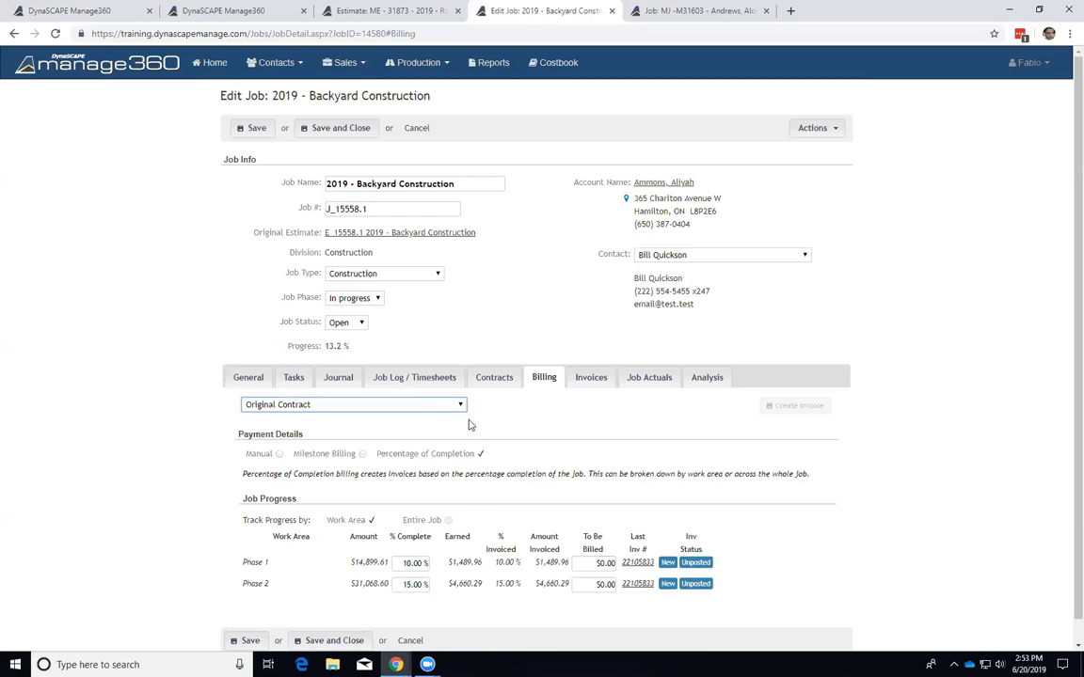
left_click(432, 405)
left_click(438, 426)
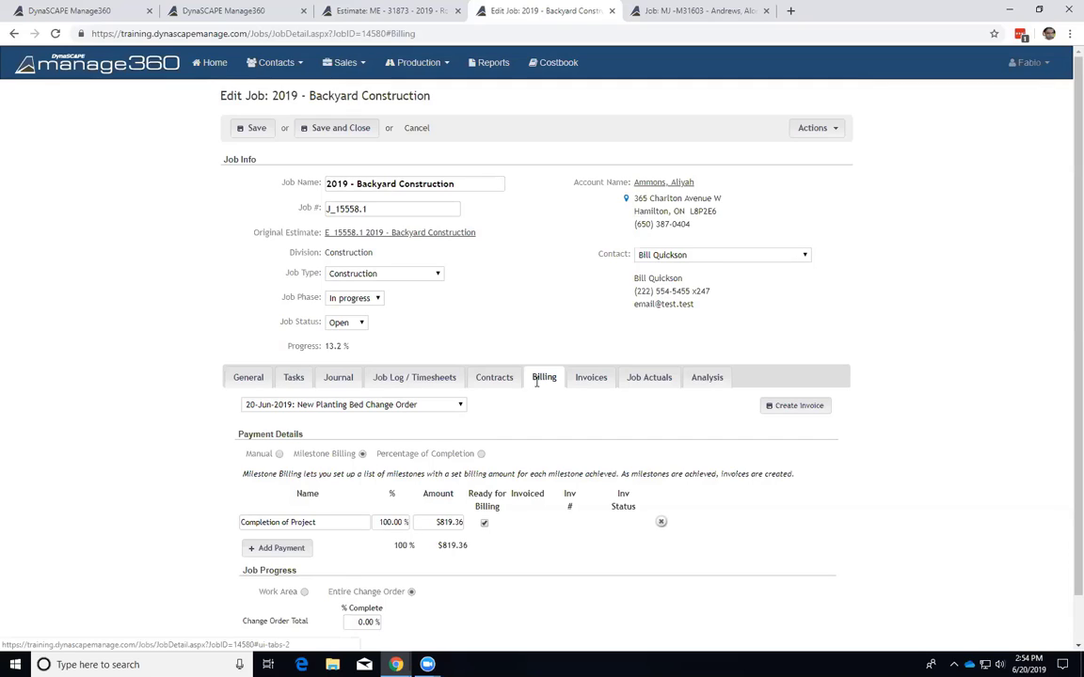
left_click(459, 405)
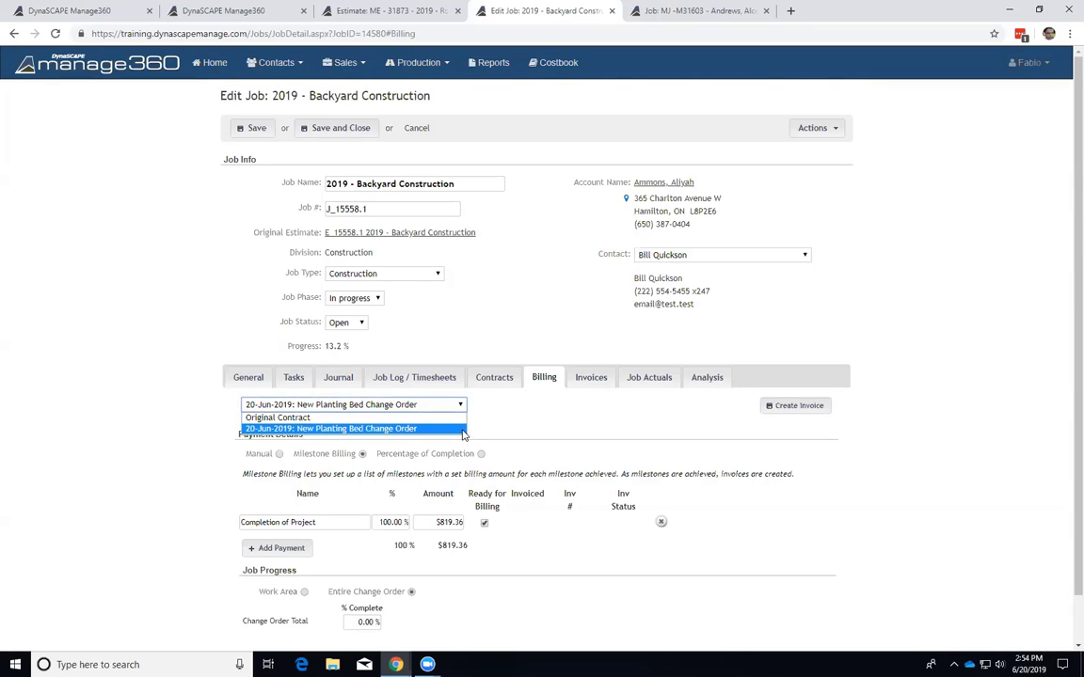
left_click(508, 432)
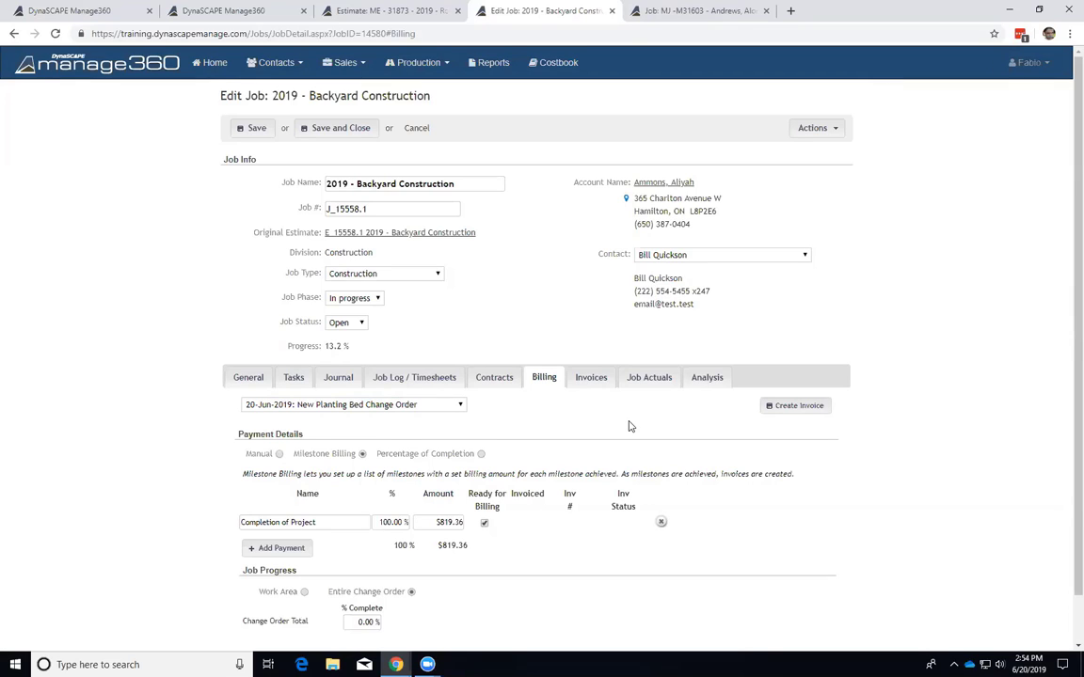
Switch to the open 2019 maintenance contract estimate and review its services and billing options.
left_click(392, 13)
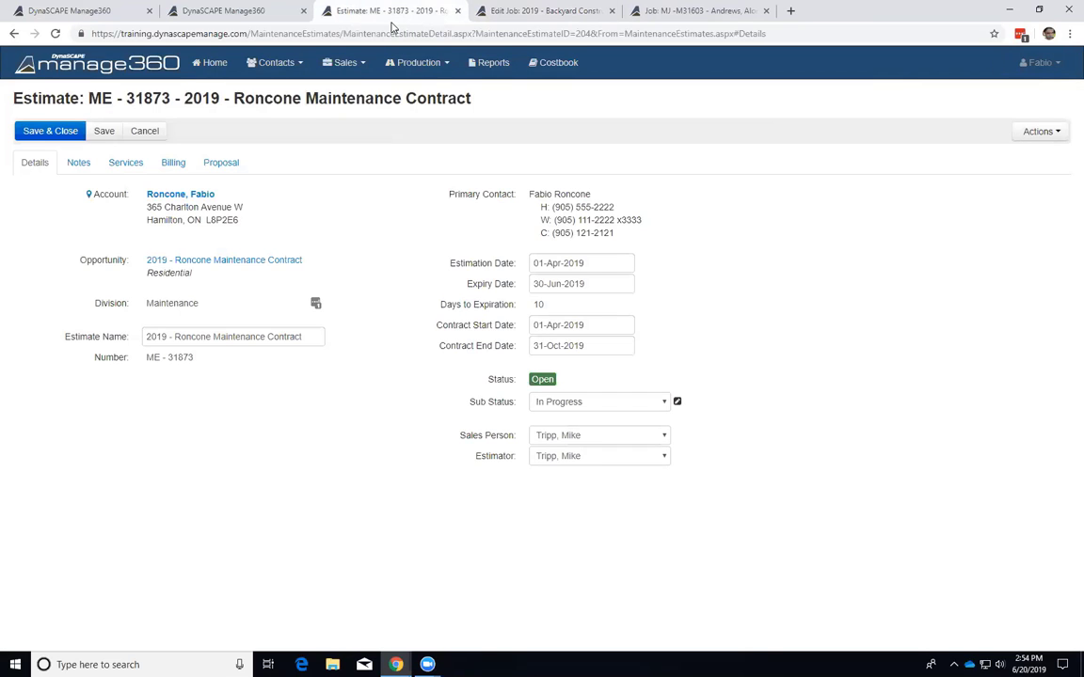
left_click(127, 166)
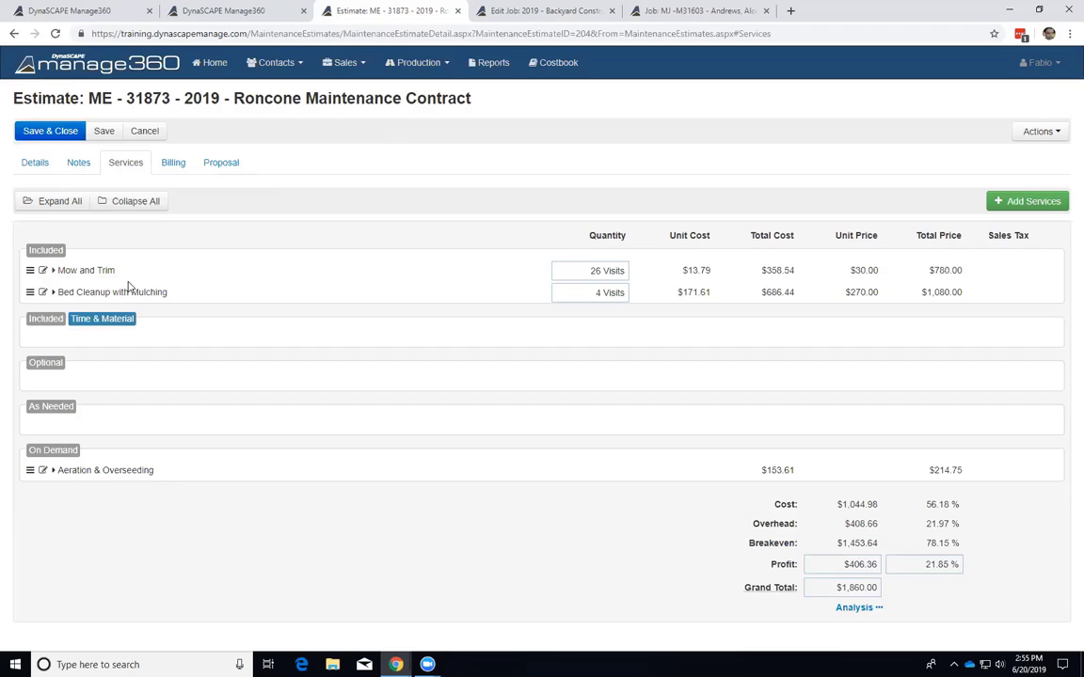
left_click(172, 163)
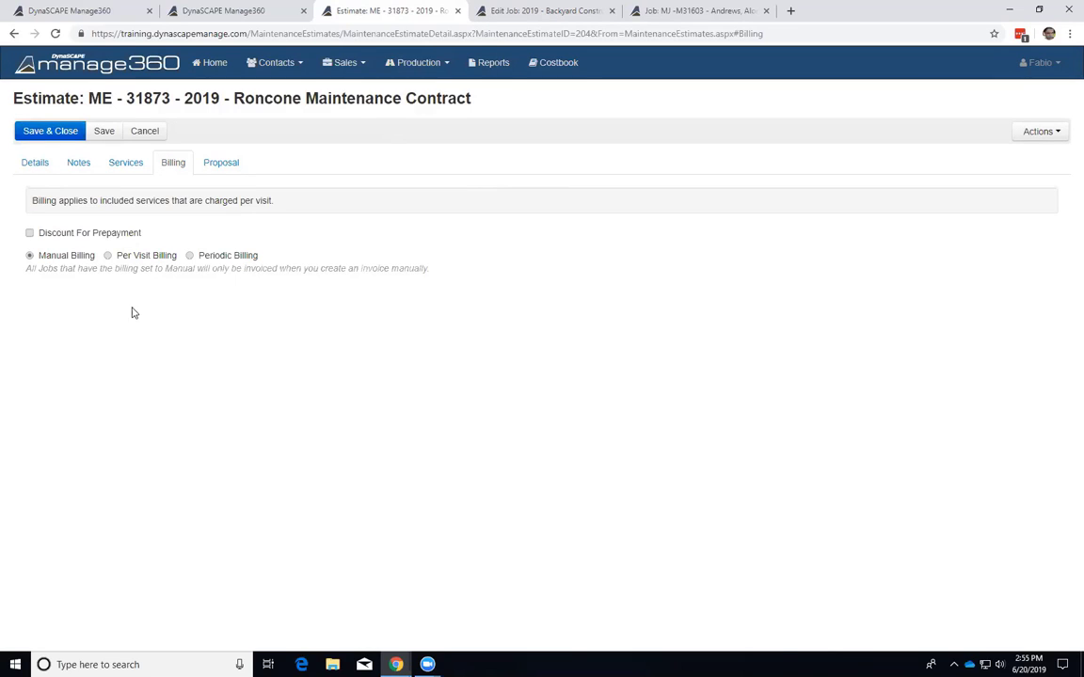
Enable Discount For Prepayment on the maintenance estimate and set it as a percentage.
left_click(29, 234)
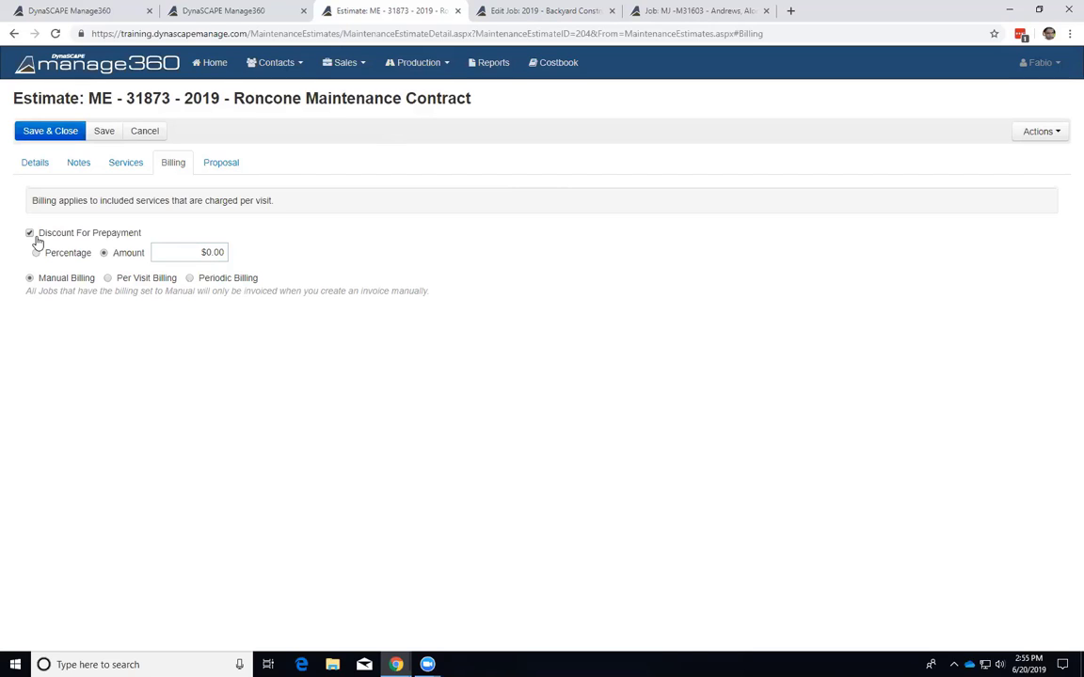
left_click(29, 234)
left_click(31, 234)
left_click(37, 253)
left_click(130, 254)
left_click(177, 255)
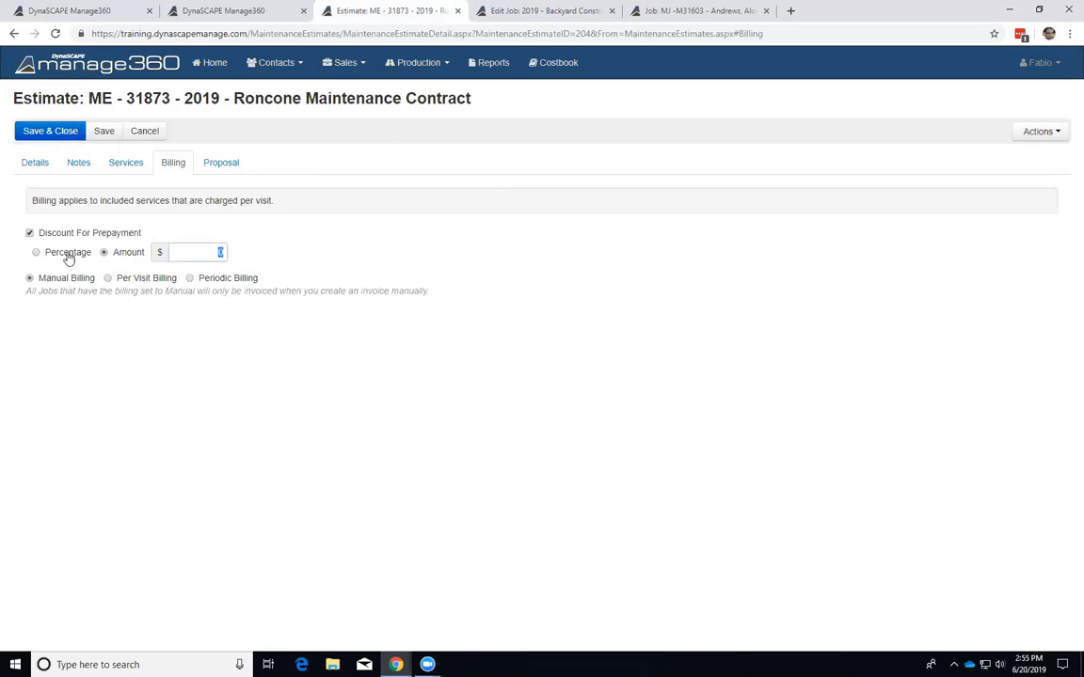
left_click(66, 254)
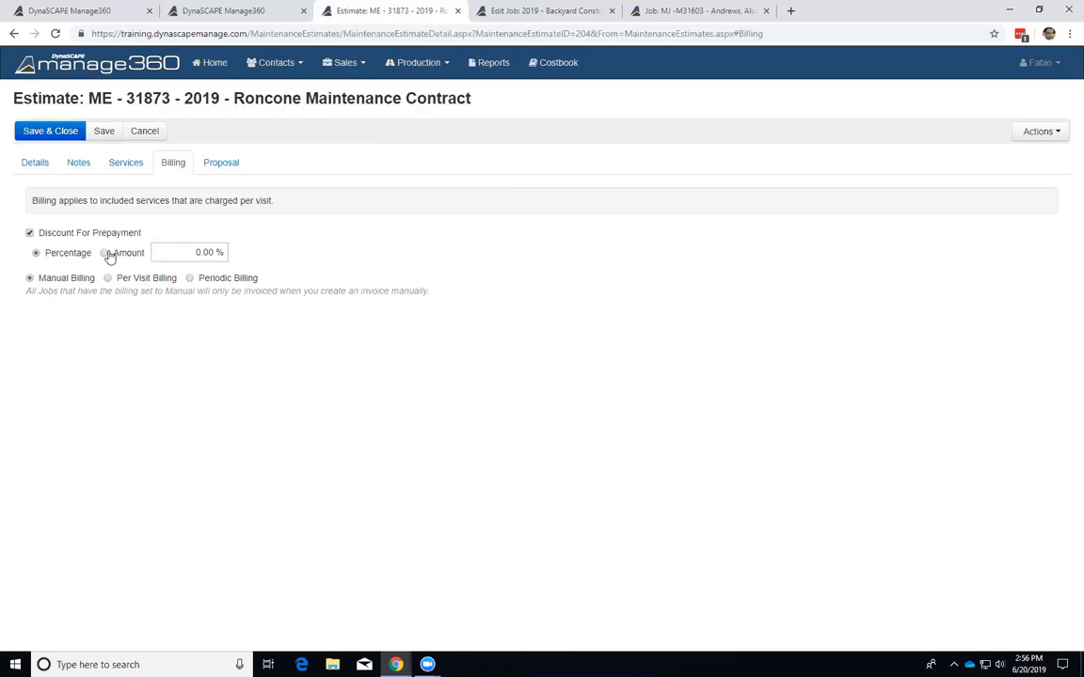
Begin marking the estimate as won, try the Prepayment Discount option, and cancel.
left_click(1030, 140)
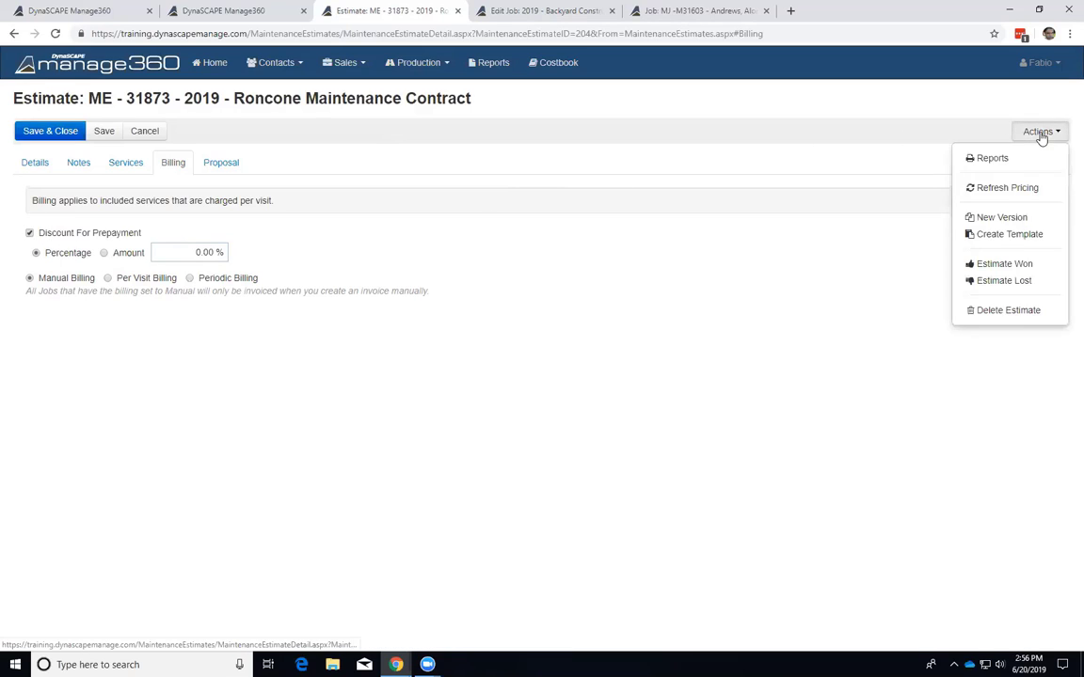
left_click(998, 260)
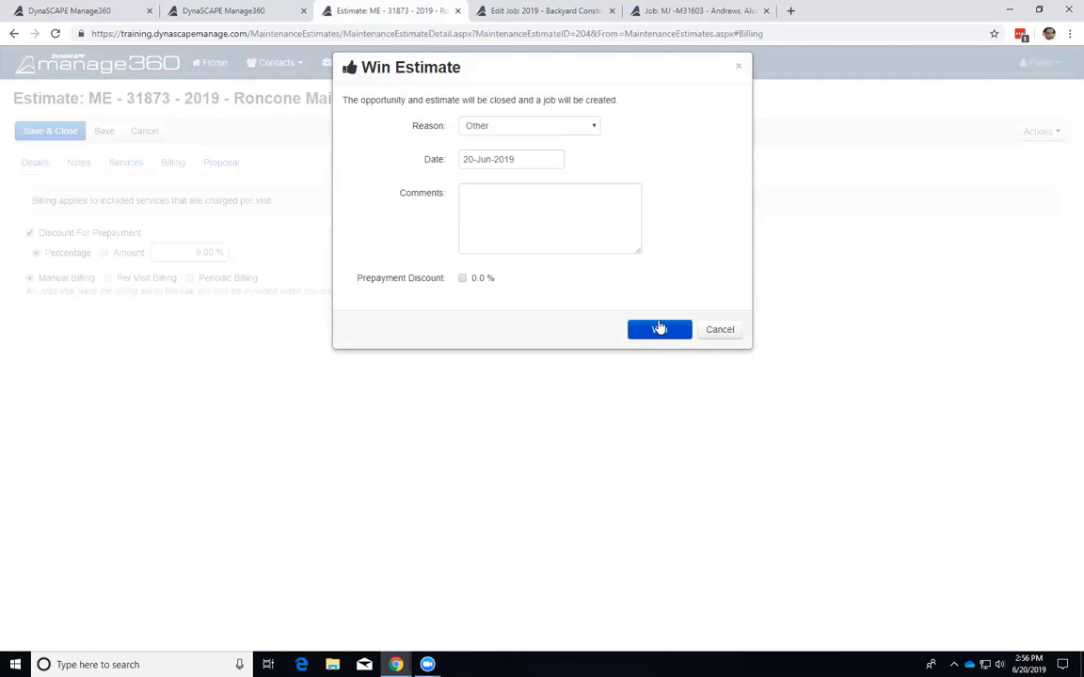
left_click_drag(365, 286, 466, 285)
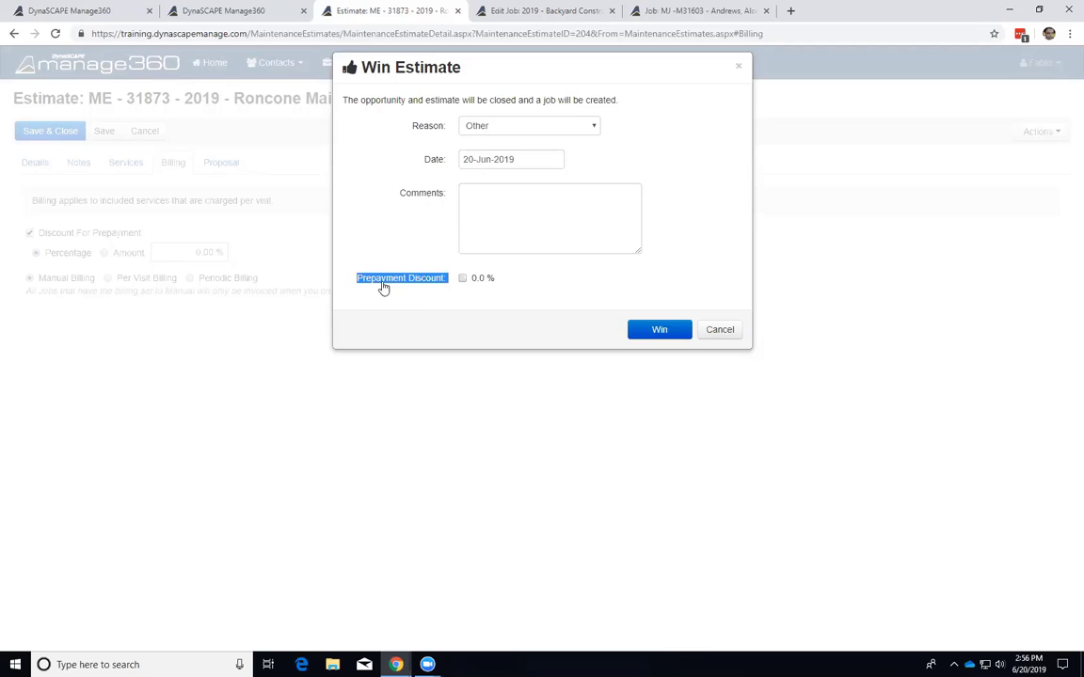
left_click(378, 287)
left_click(462, 279)
left_click(461, 280)
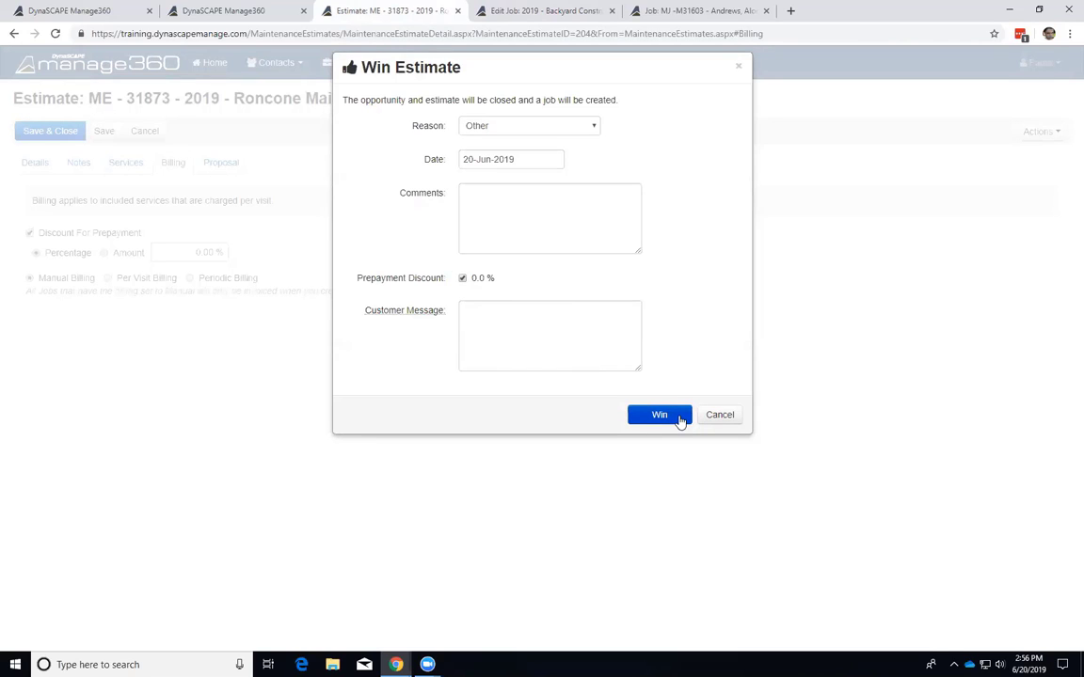
left_click(722, 416)
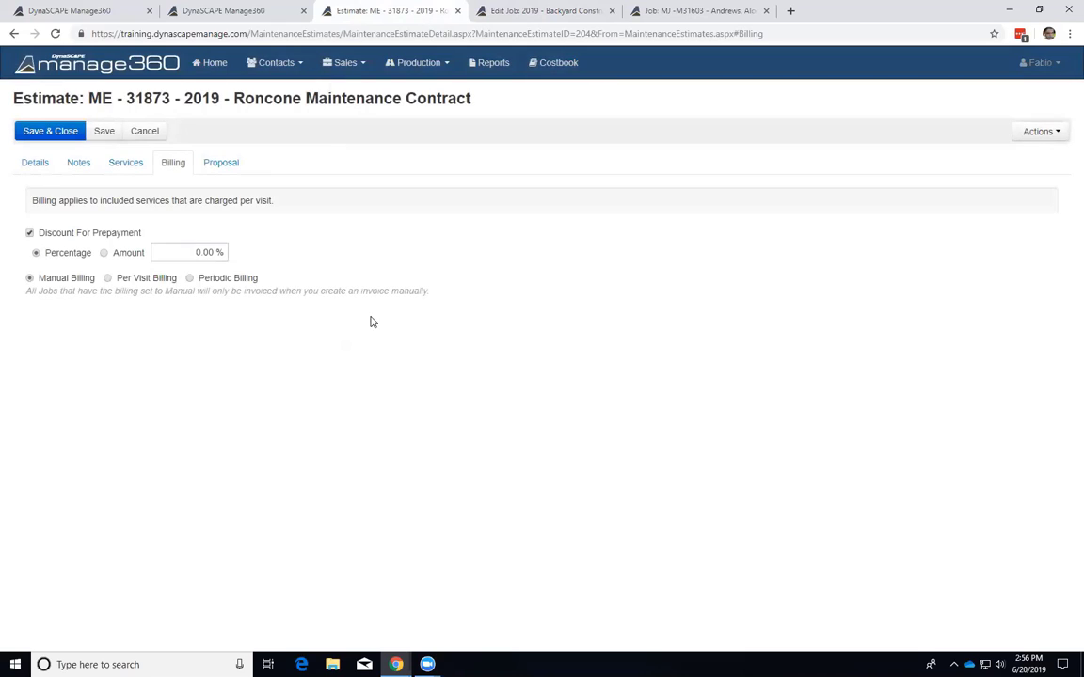
Review the maintenance estimate's included services and turn off Discount For Prepayment in its billing settings.
left_click(132, 173)
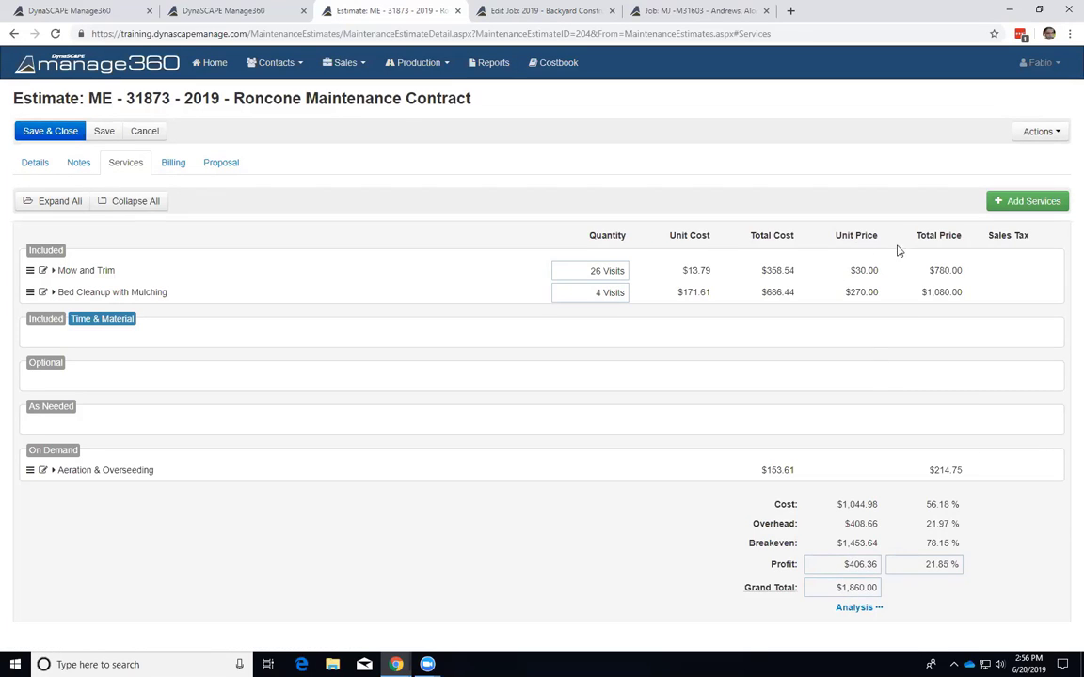
left_click(172, 163)
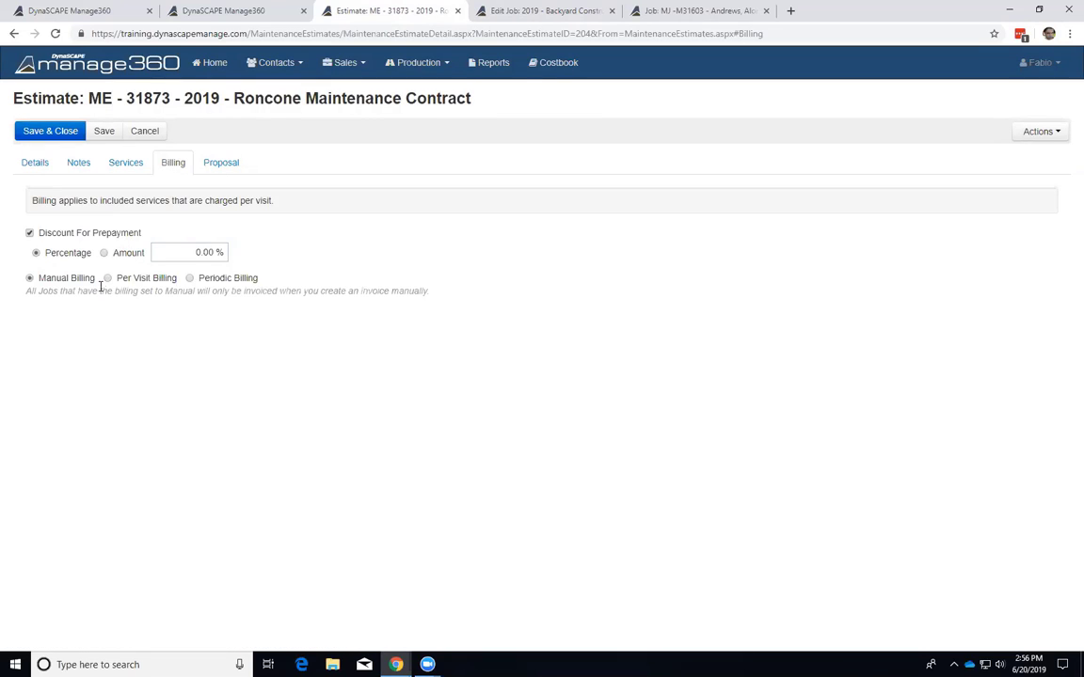
left_click(29, 235)
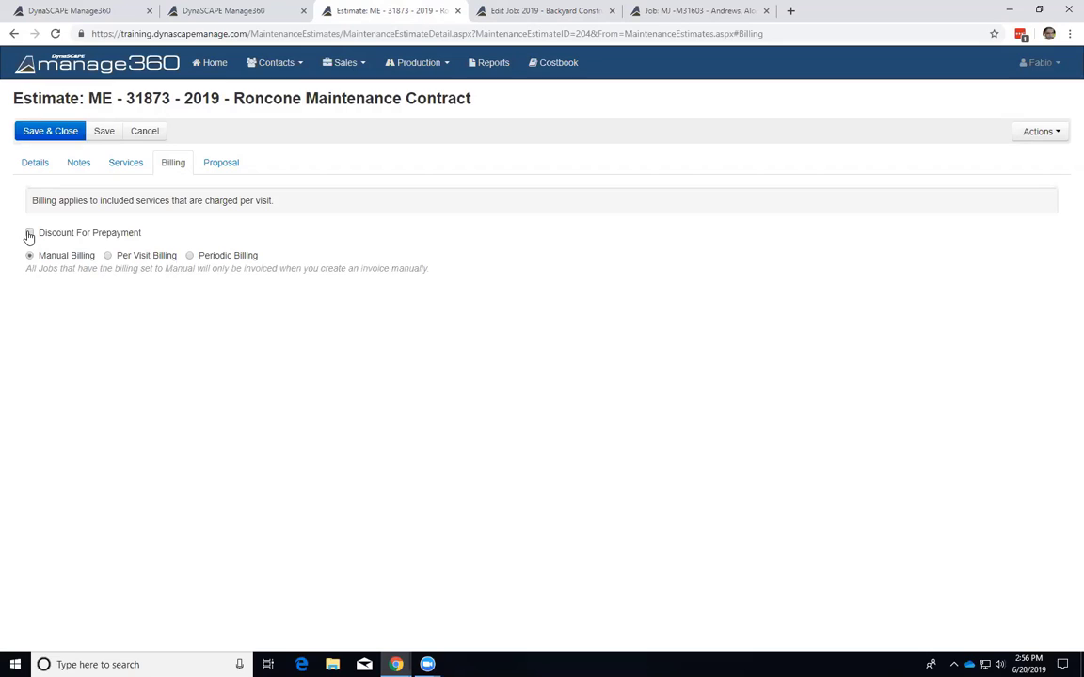
left_click(29, 235)
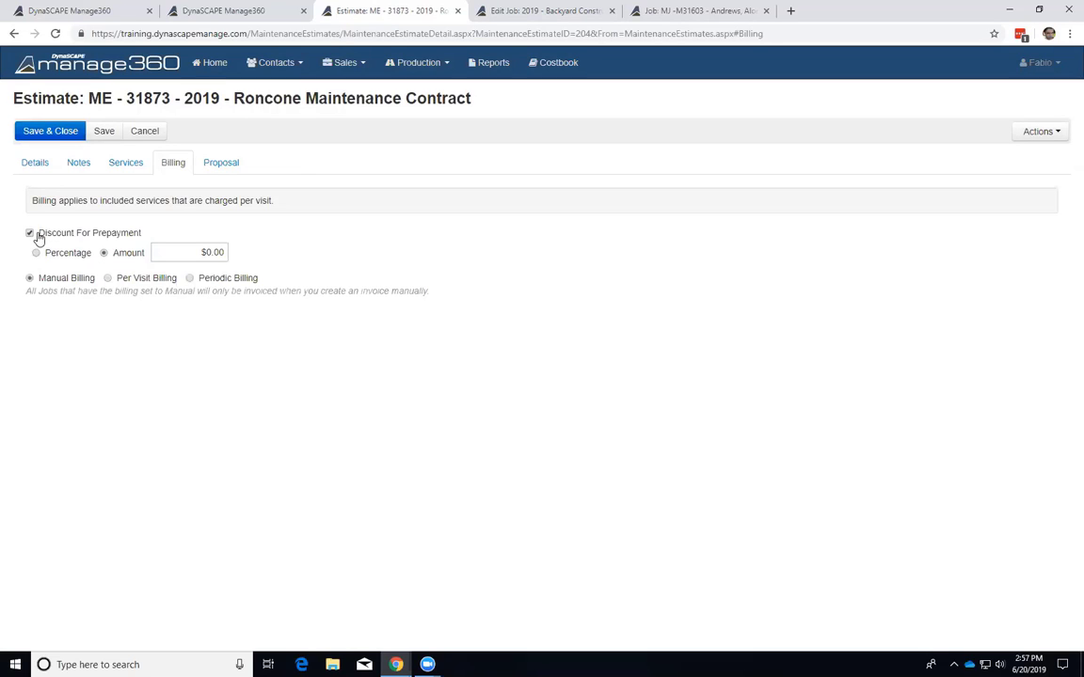
left_click(29, 234)
Try the Per Visit and Periodic Billing options on the estimate and check the included services' per-visit prices.
left_click(109, 257)
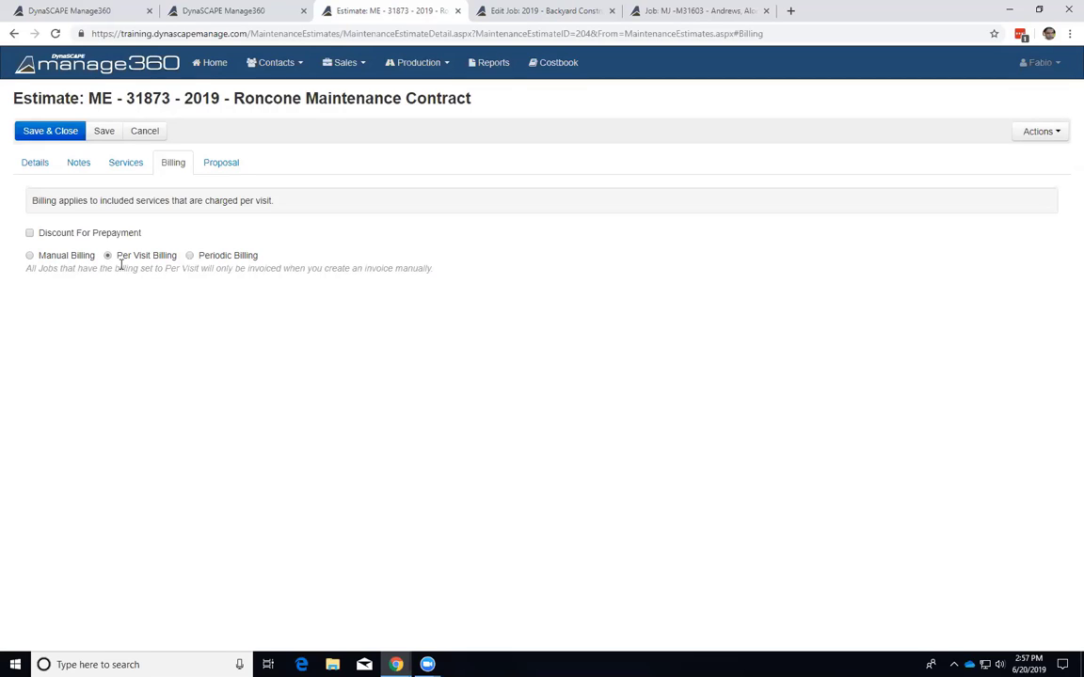
left_click(189, 256)
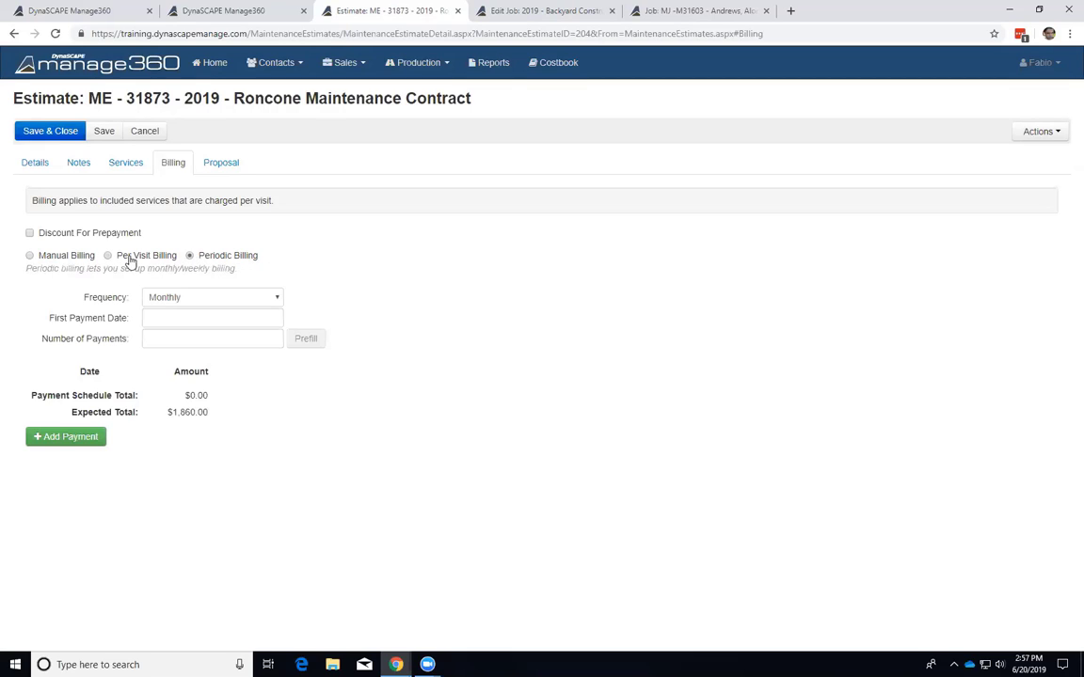
left_click(111, 258)
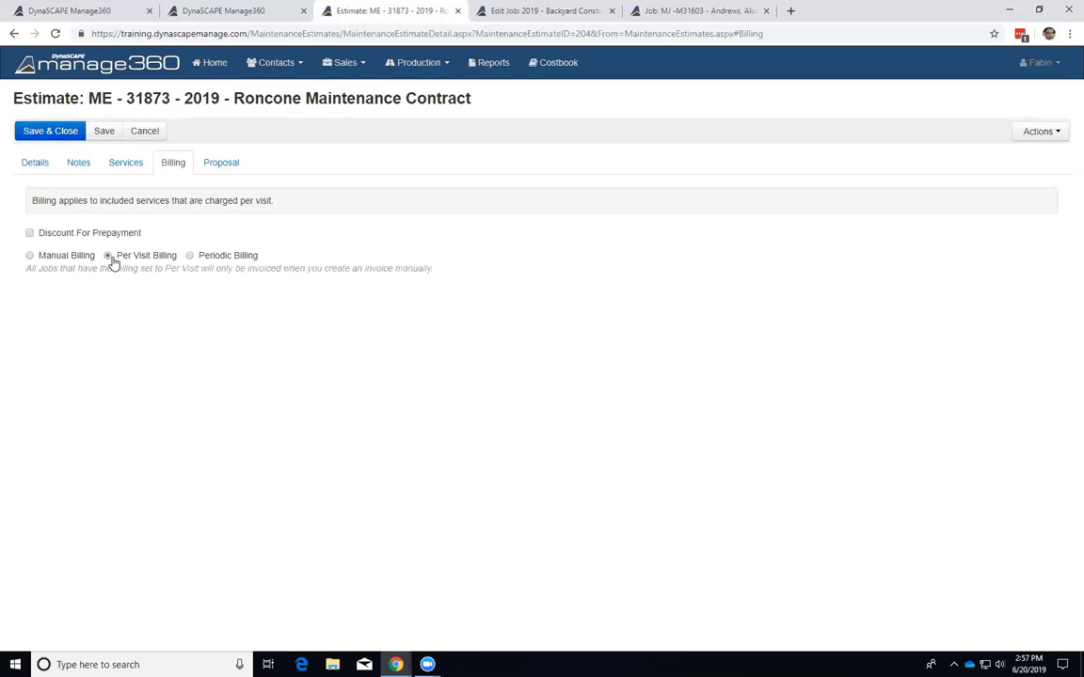
left_click(126, 163)
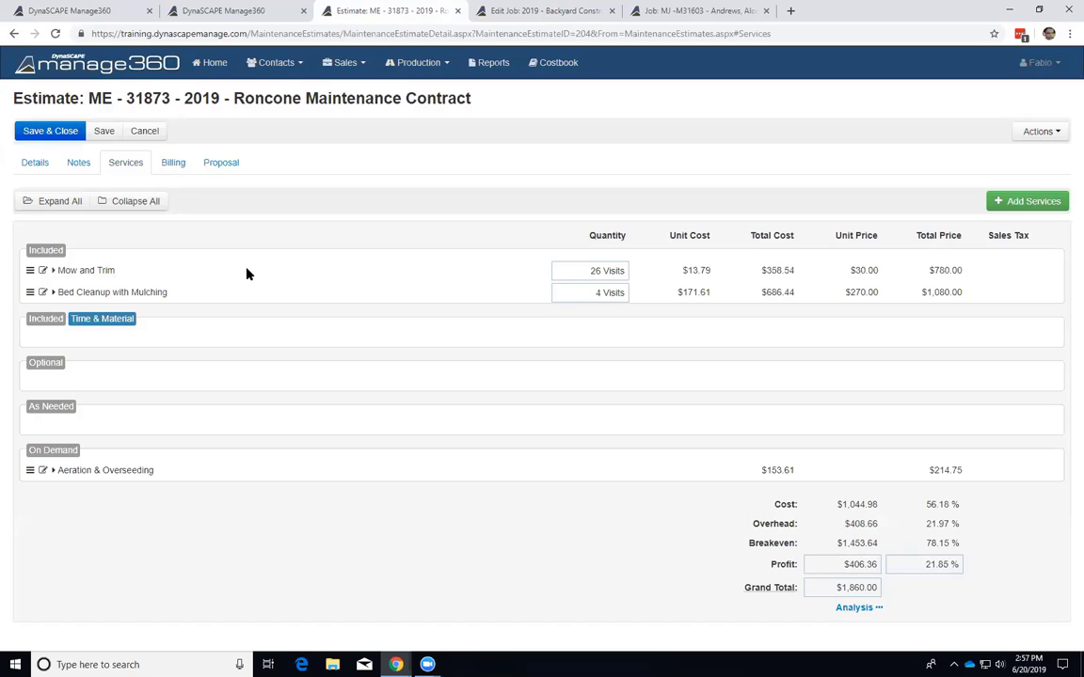
left_click(174, 164)
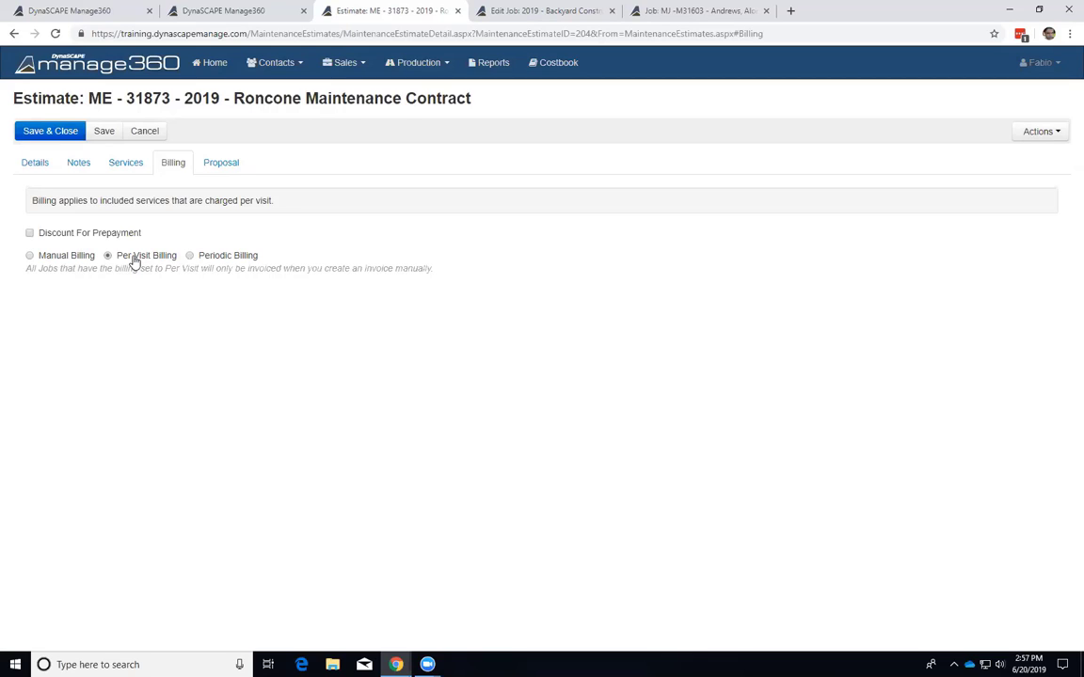
Set the estimate to Periodic Billing and compare its expected total with the services' grand total.
left_click(190, 257)
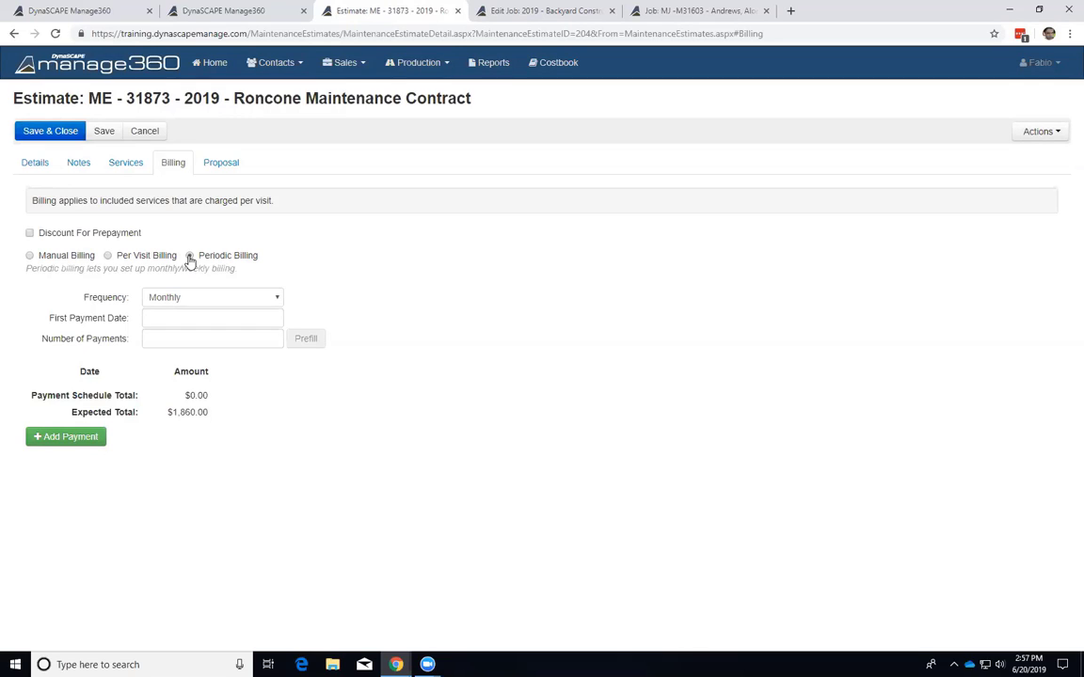
left_click_drag(68, 412, 136, 416)
left_click(140, 172)
left_click_drag(837, 589, 817, 480)
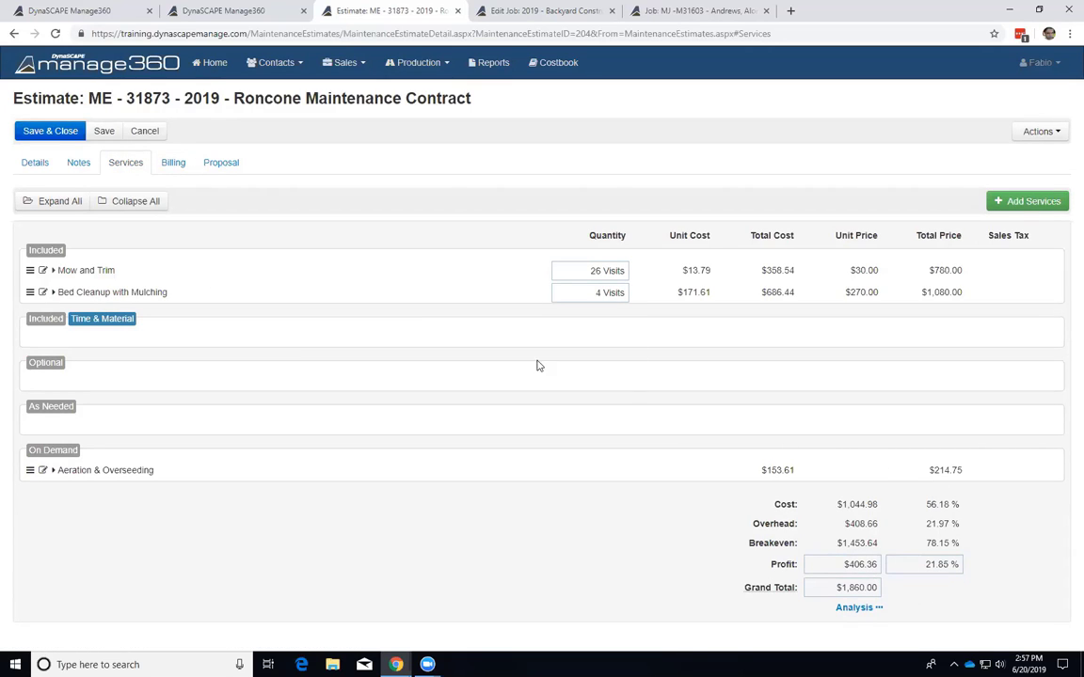
left_click(173, 163)
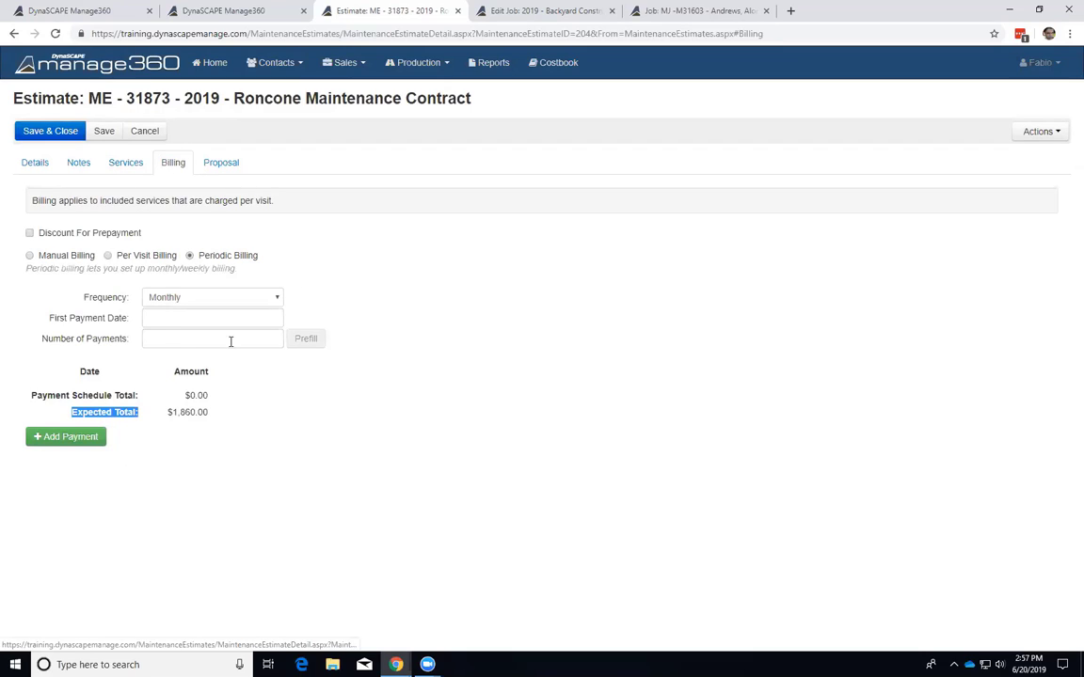
Prefill a monthly payment schedule of 5 payments with a first payment date of 01-May-2019.
left_click(181, 318)
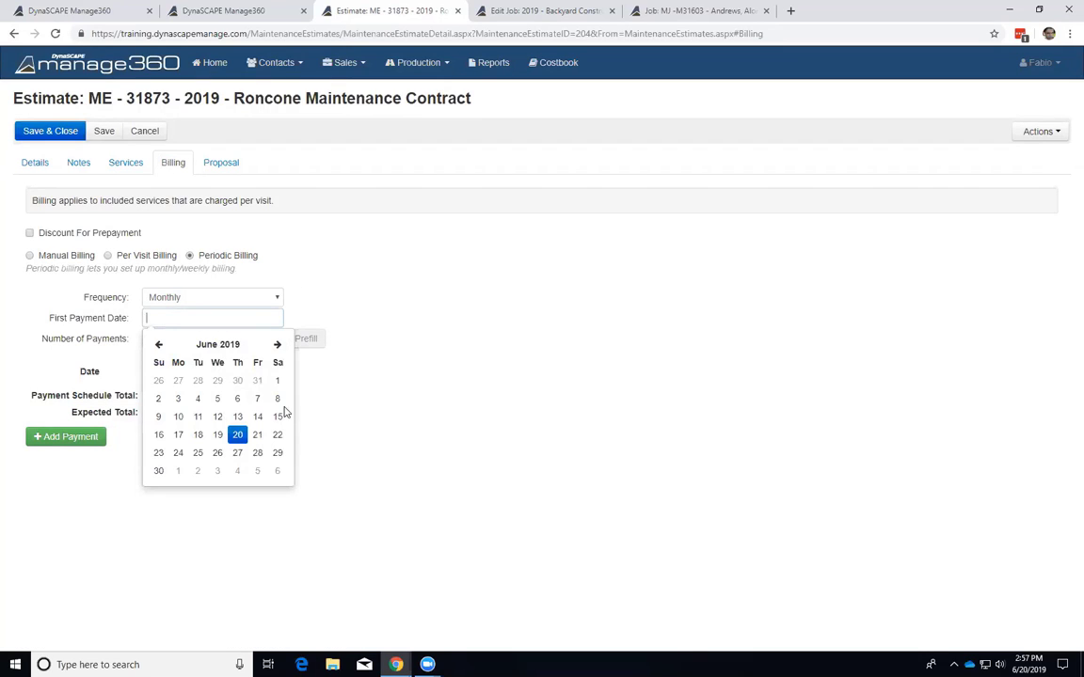
left_click(158, 344)
left_click(218, 381)
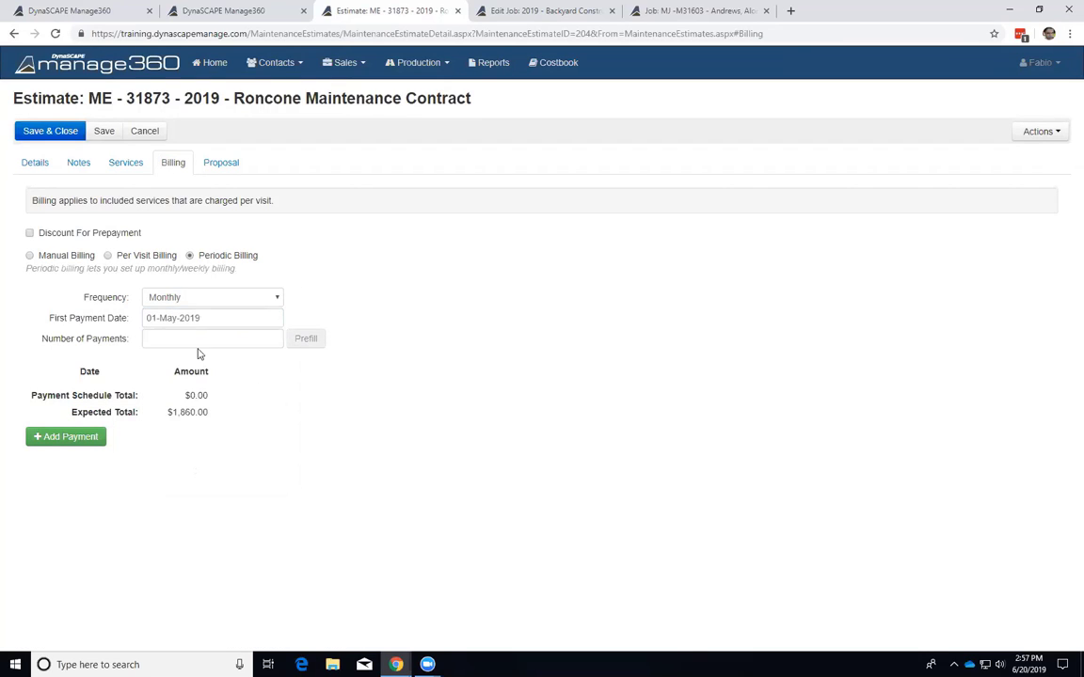
left_click(194, 339)
type("5")
left_click(309, 340)
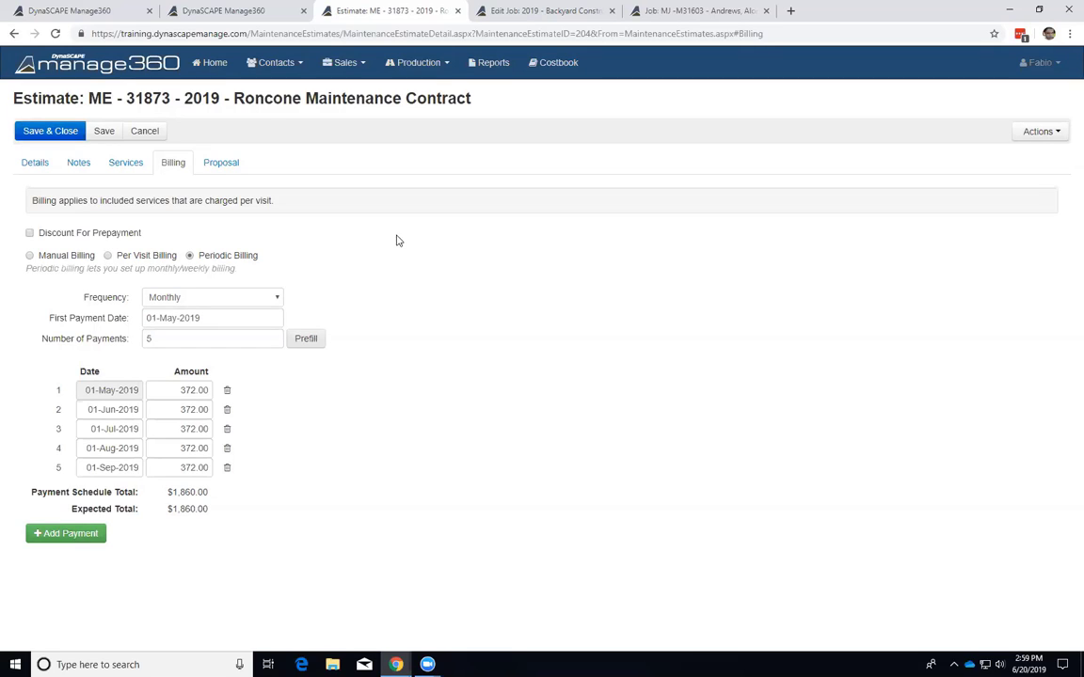
Switch to the open maintenance job and check its billing type in the job details.
left_click(696, 10)
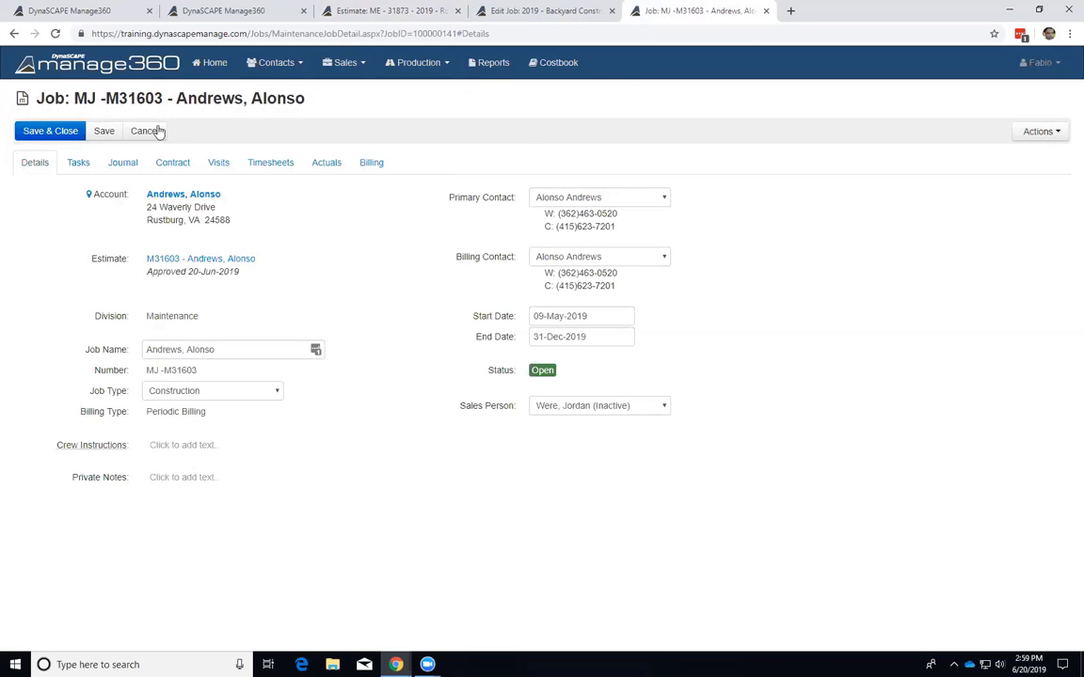
left_click_drag(36, 96, 262, 100)
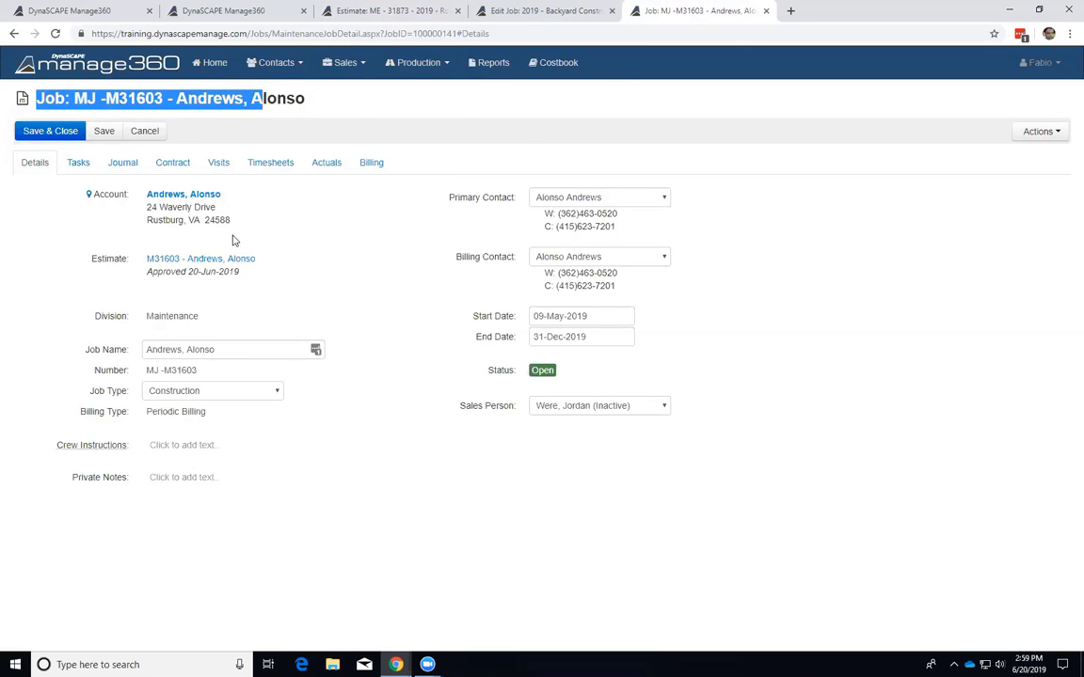
left_click(103, 414)
left_click_drag(79, 412, 213, 420)
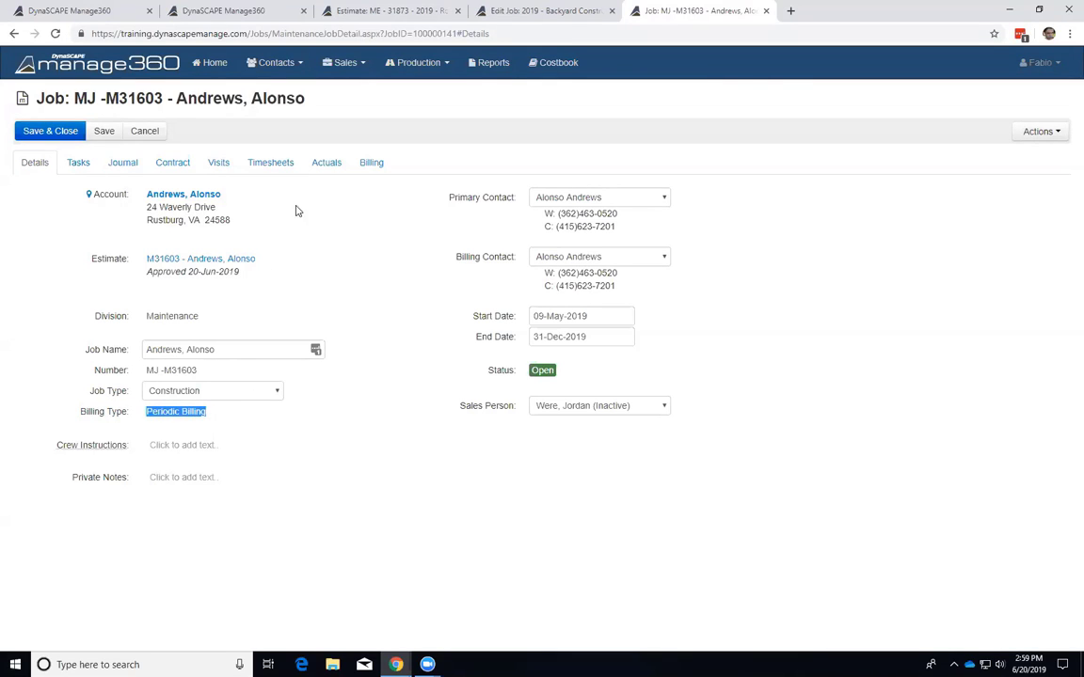
Examine the maintenance job's installments that are ready to be invoiced.
left_click(371, 164)
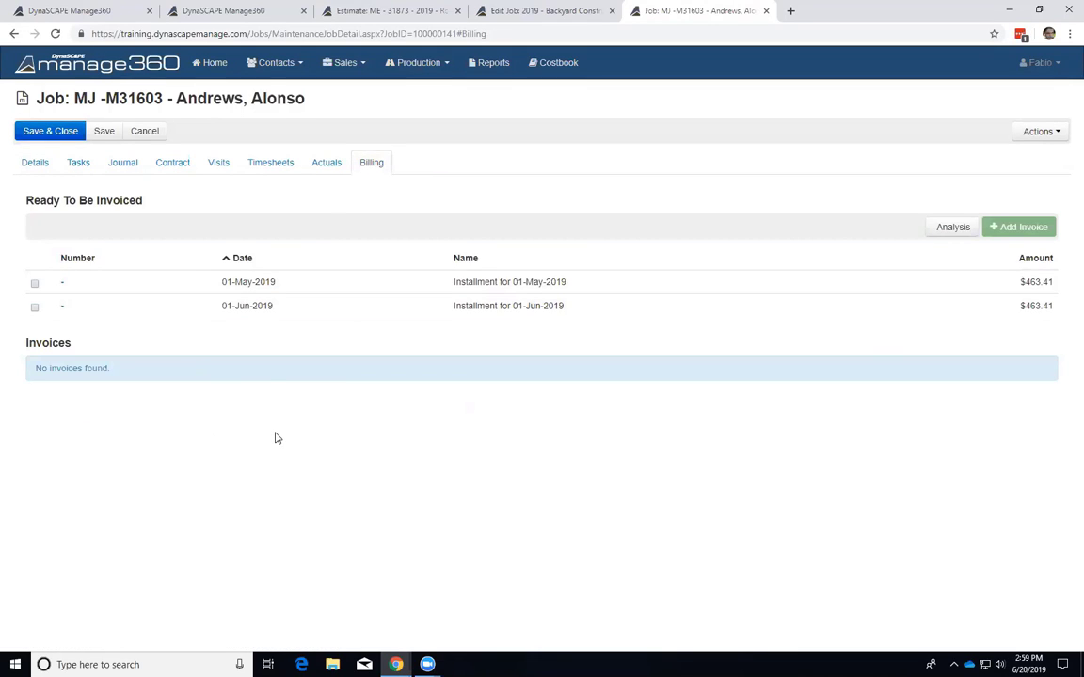
left_click_drag(24, 200, 148, 205)
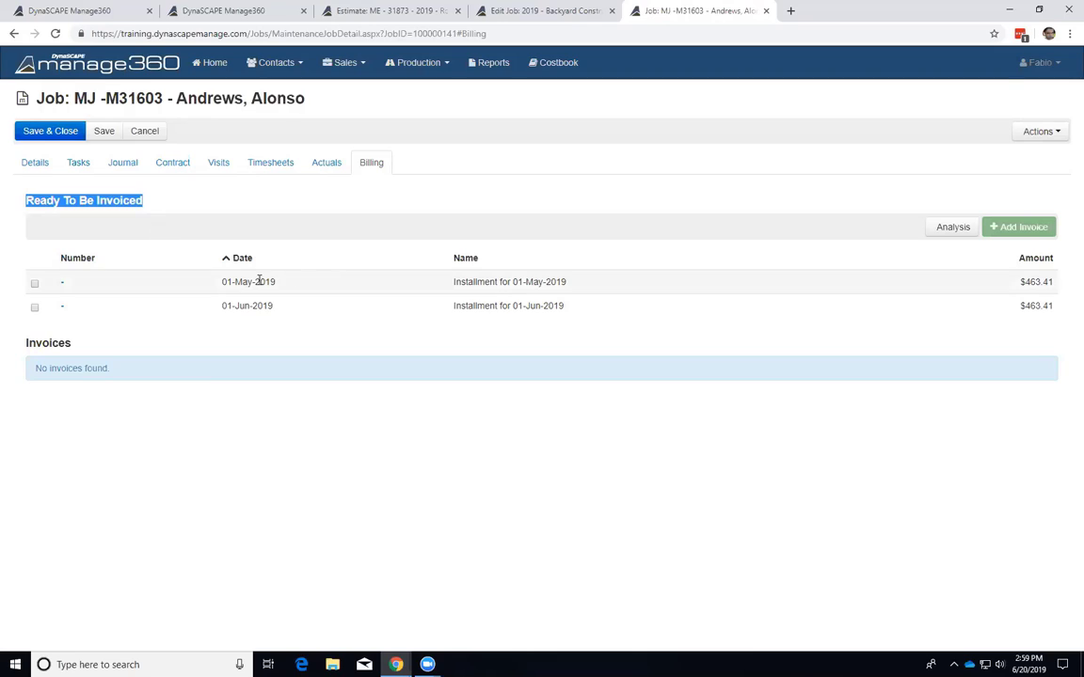
left_click(68, 199)
left_click_drag(27, 200, 131, 200)
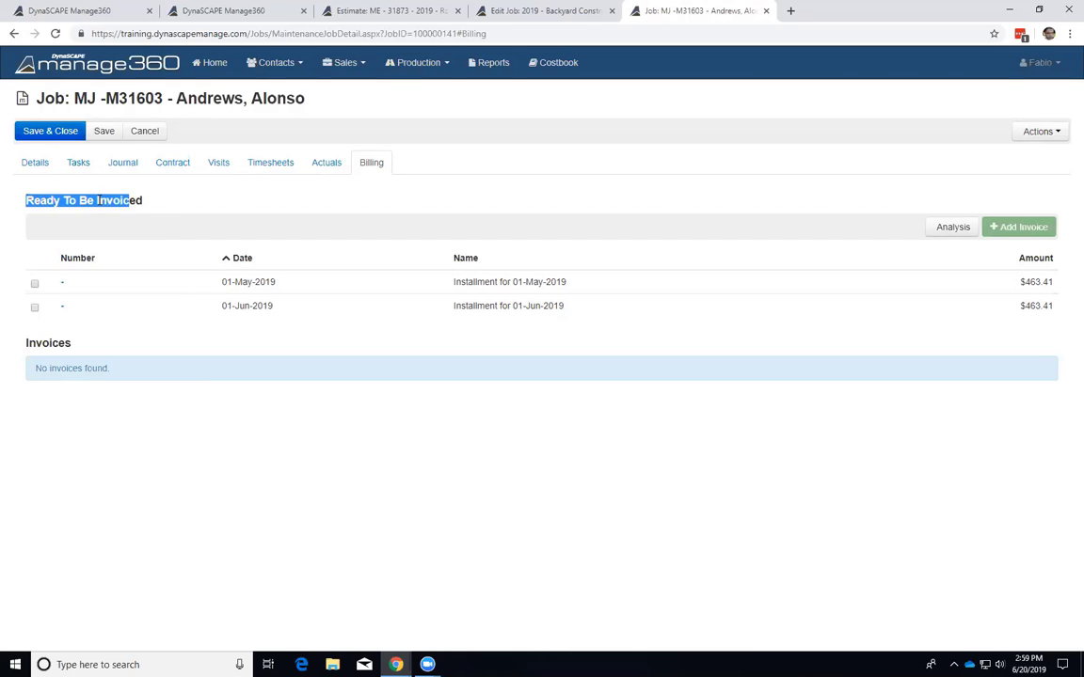
left_click(94, 200)
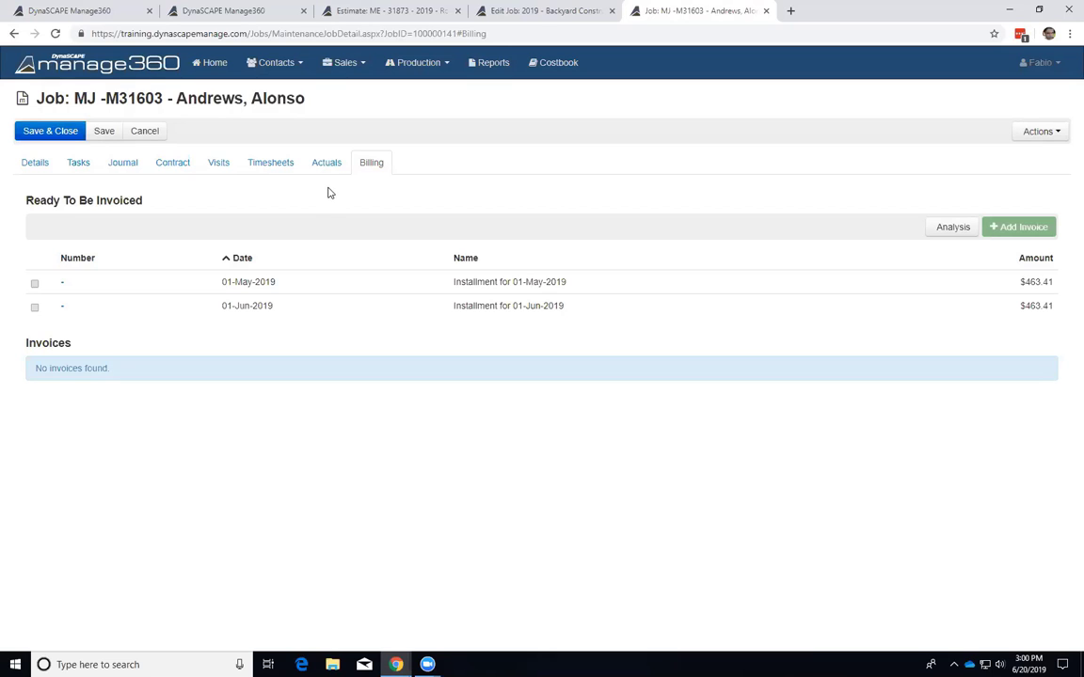
Look through the maintenance job's full list of visits, checking their services, scheduling and status.
left_click(218, 165)
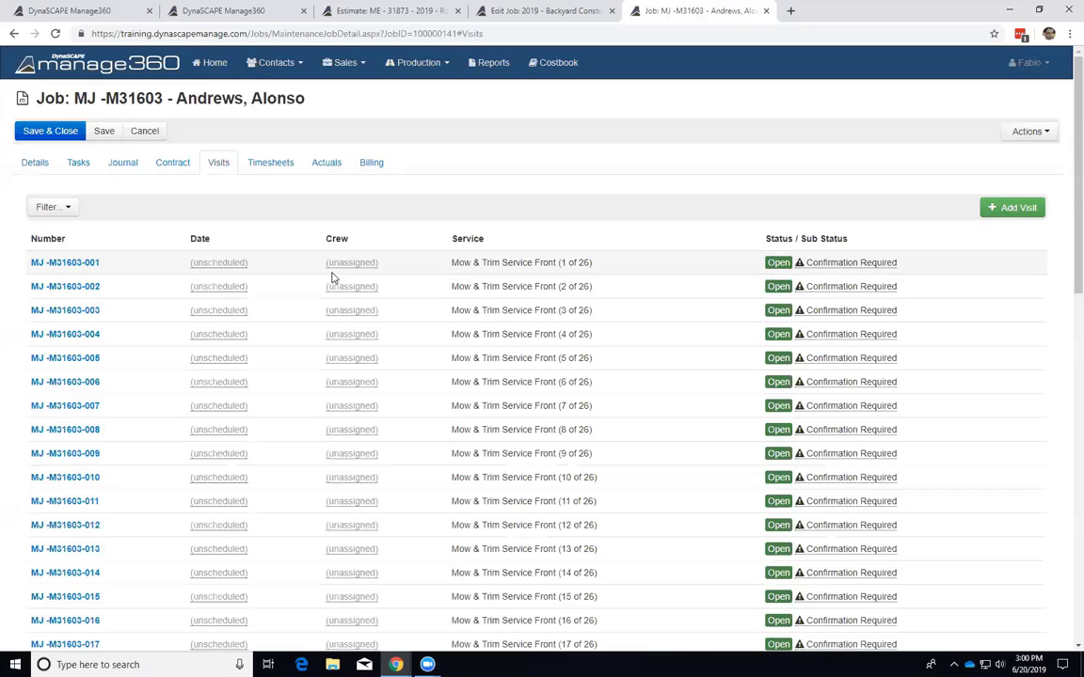
scroll(399, 339, "down", 2)
scroll(423, 351, "down", 9)
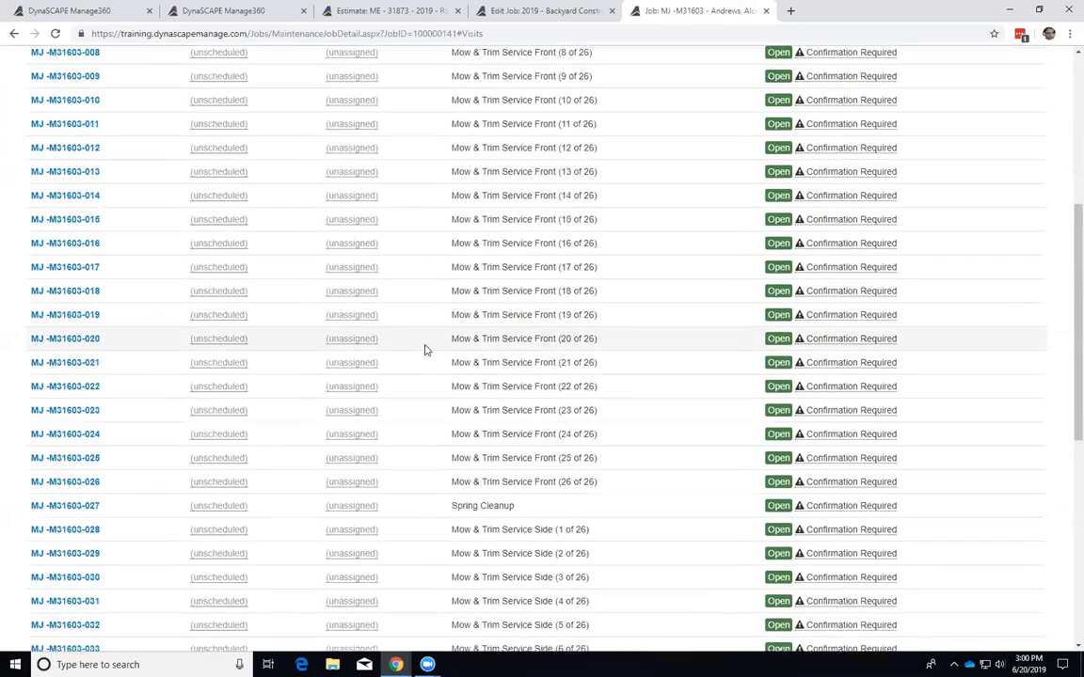
scroll(452, 368, "up", 4)
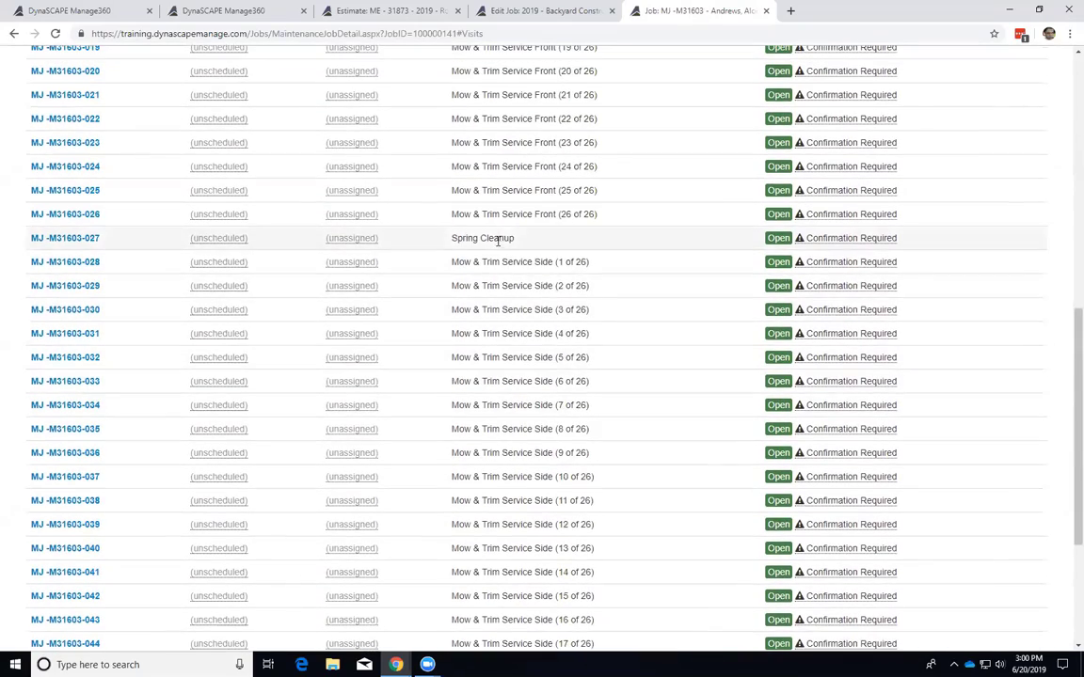
scroll(501, 305, "down", 3)
scroll(500, 302, "up", 3)
scroll(500, 303, "up", 7)
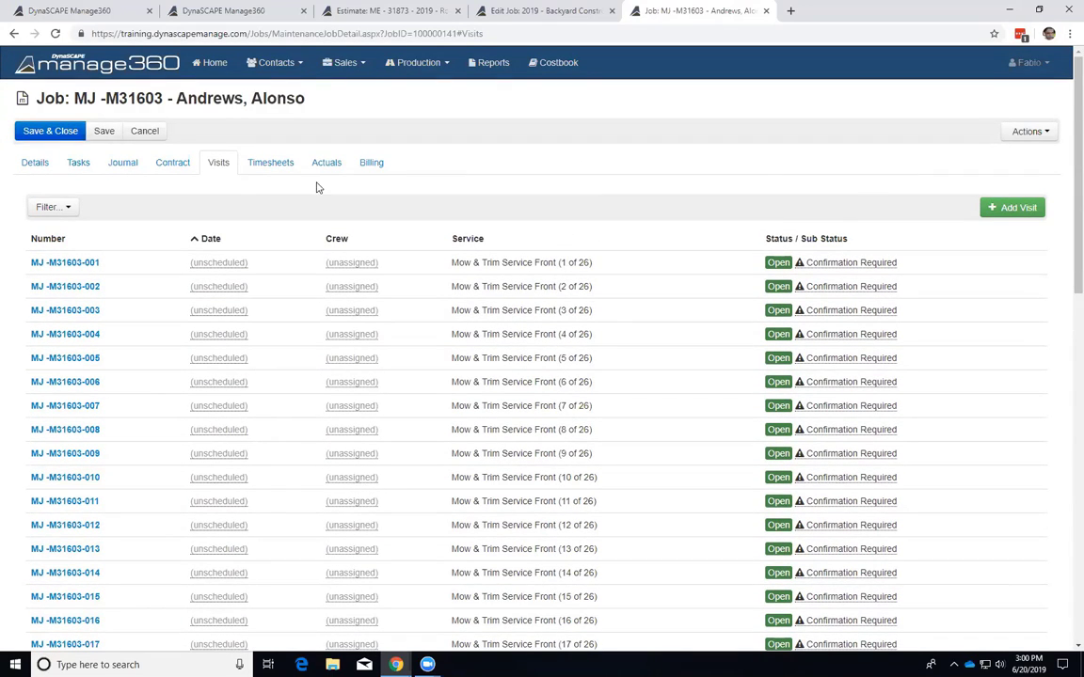
Check the job's contracted services, then add an on-demand Aeration & Overseeding visit and save its work order.
left_click(168, 169)
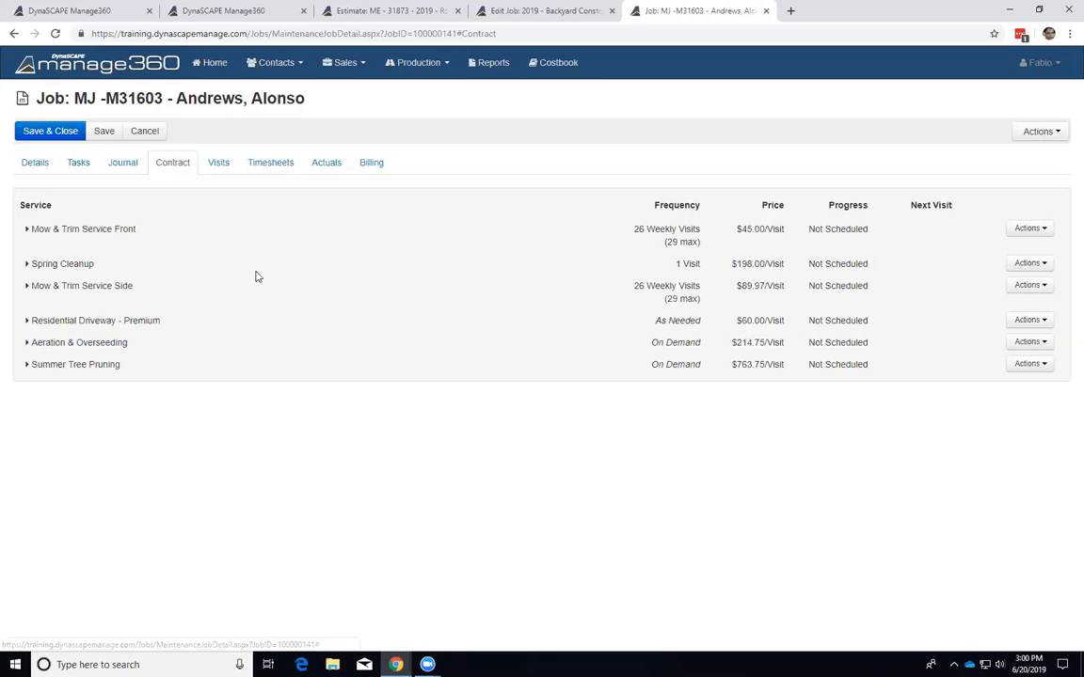
left_click(221, 163)
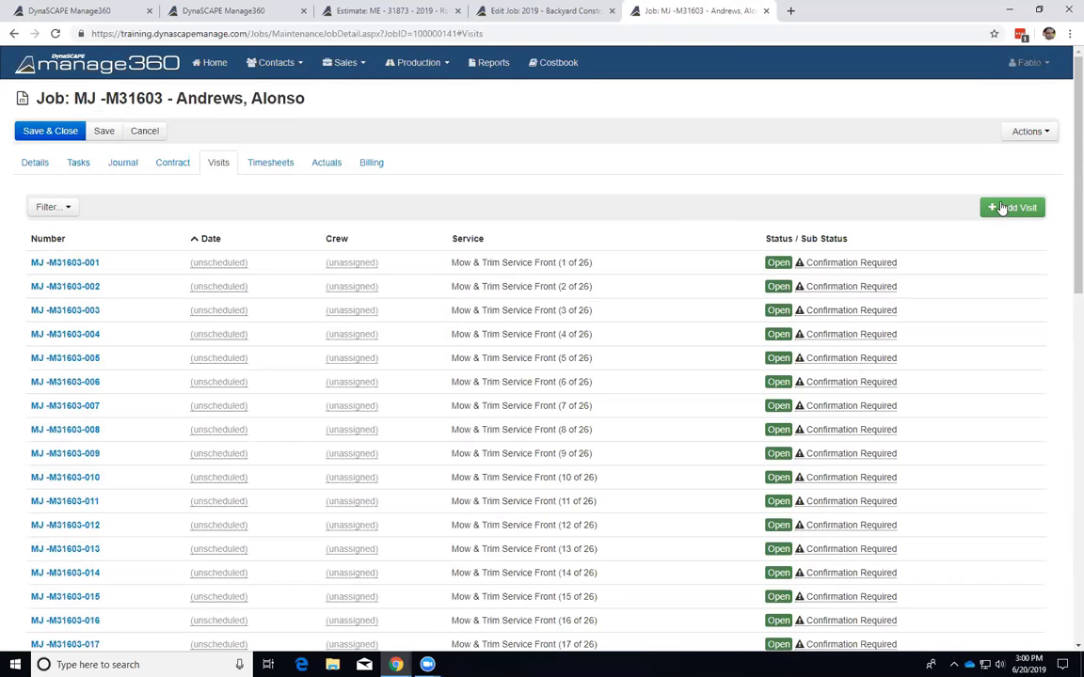
left_click(1003, 211)
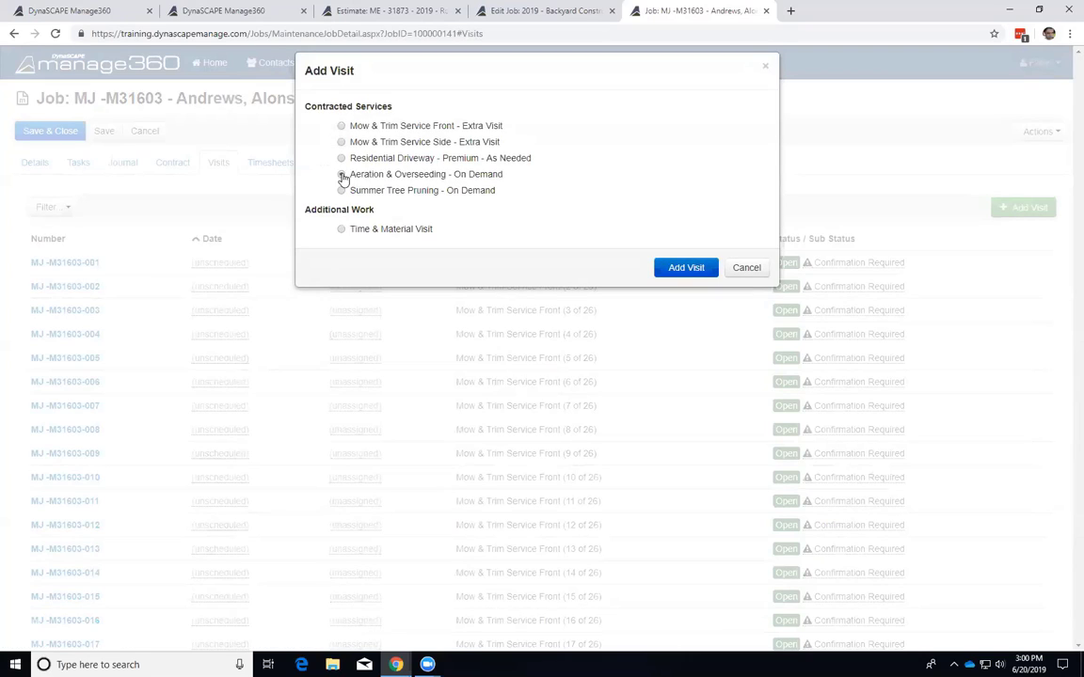
left_click(342, 174)
left_click(676, 268)
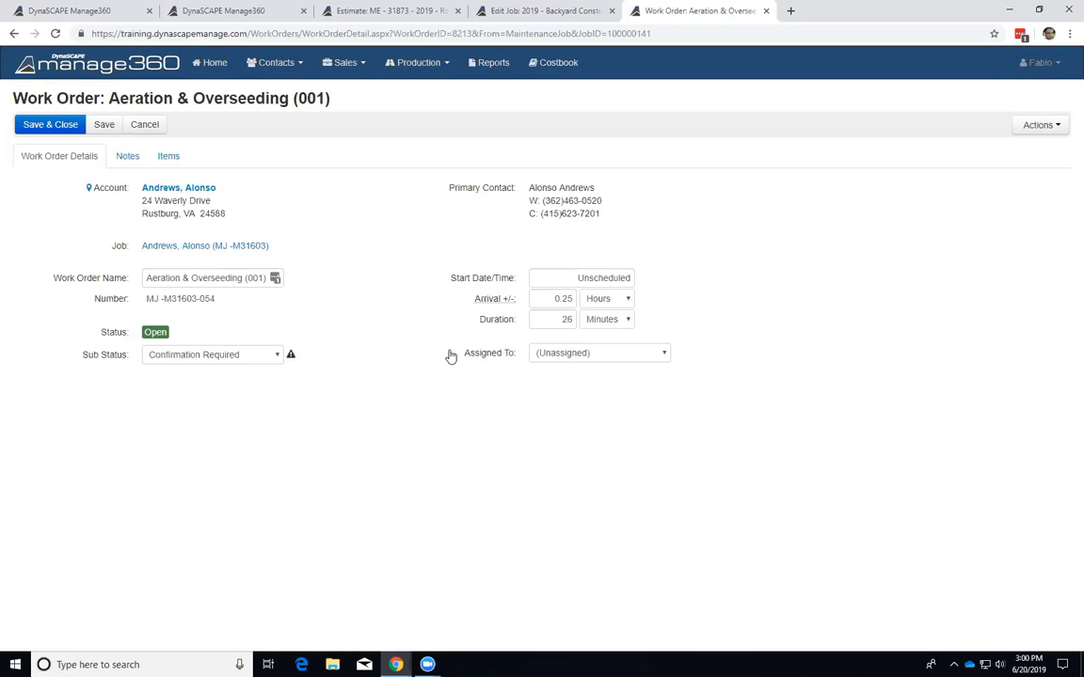
left_click(62, 130)
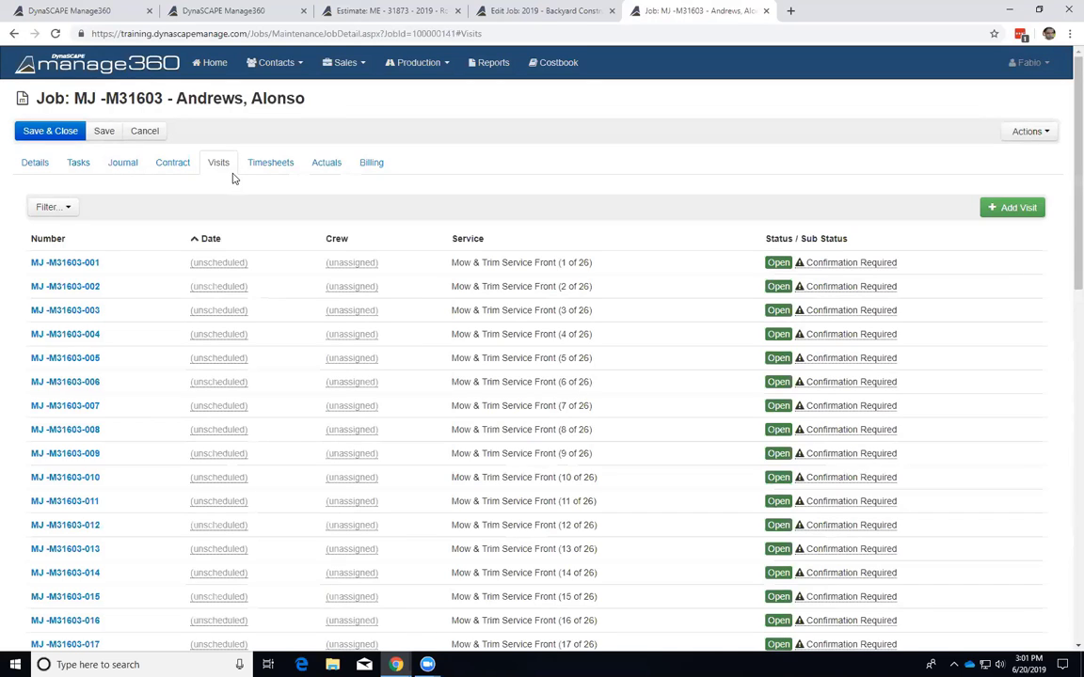
Schedule the new Aeration & Overseeding visit for 19-Jun-2019 at 8:00 AM.
scroll(329, 342, "down", 10)
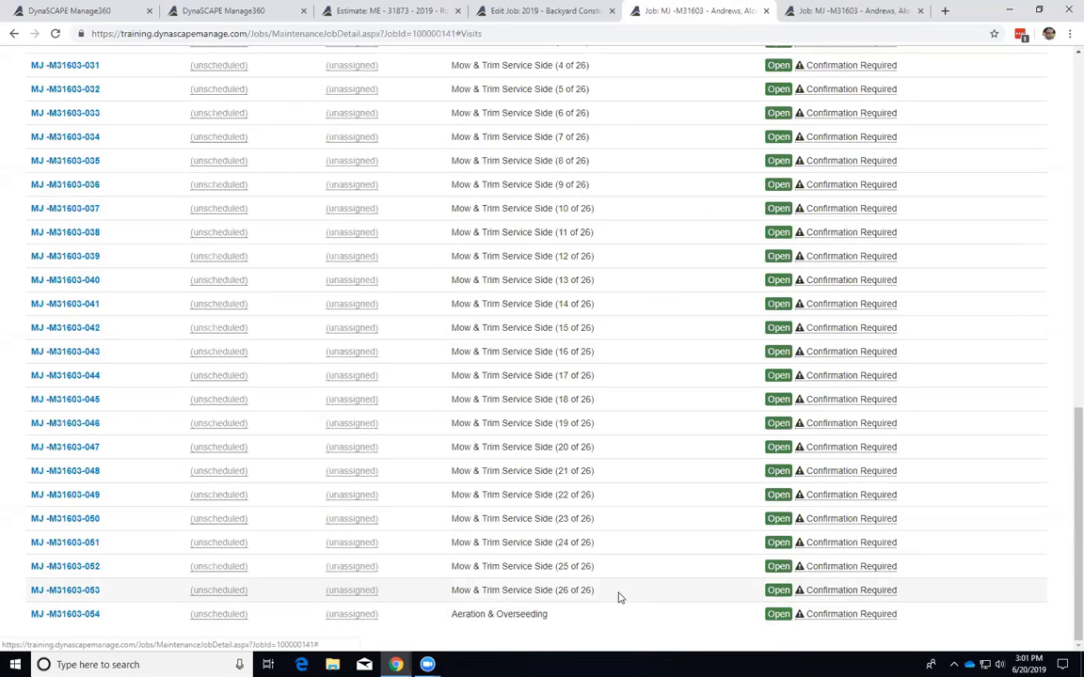
left_click(229, 615)
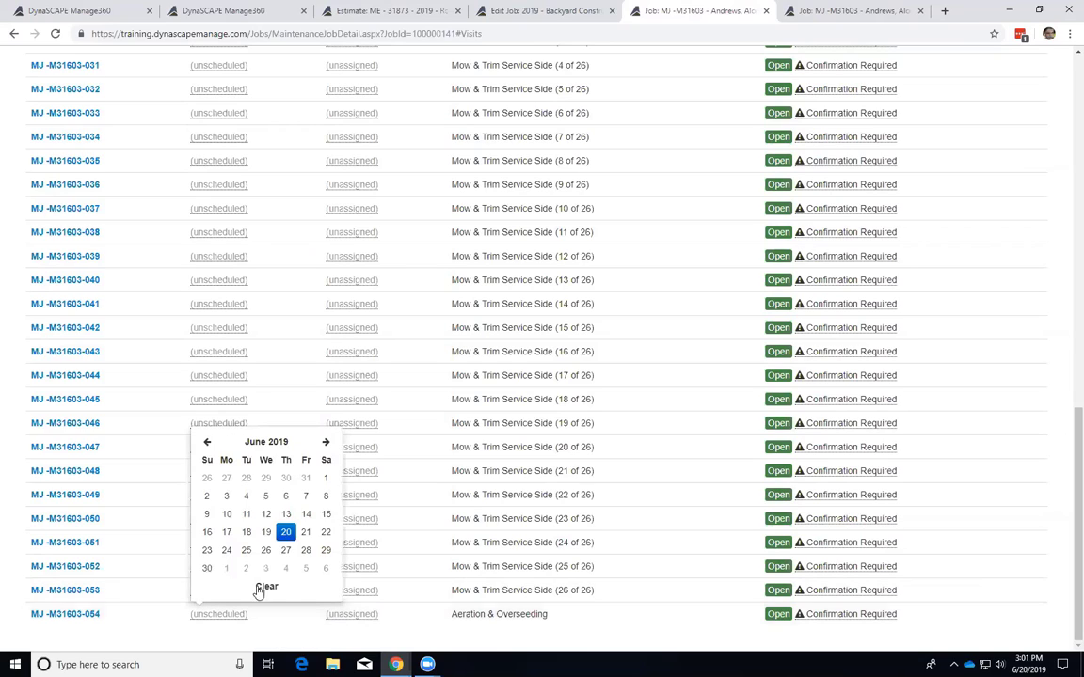
left_click(270, 533)
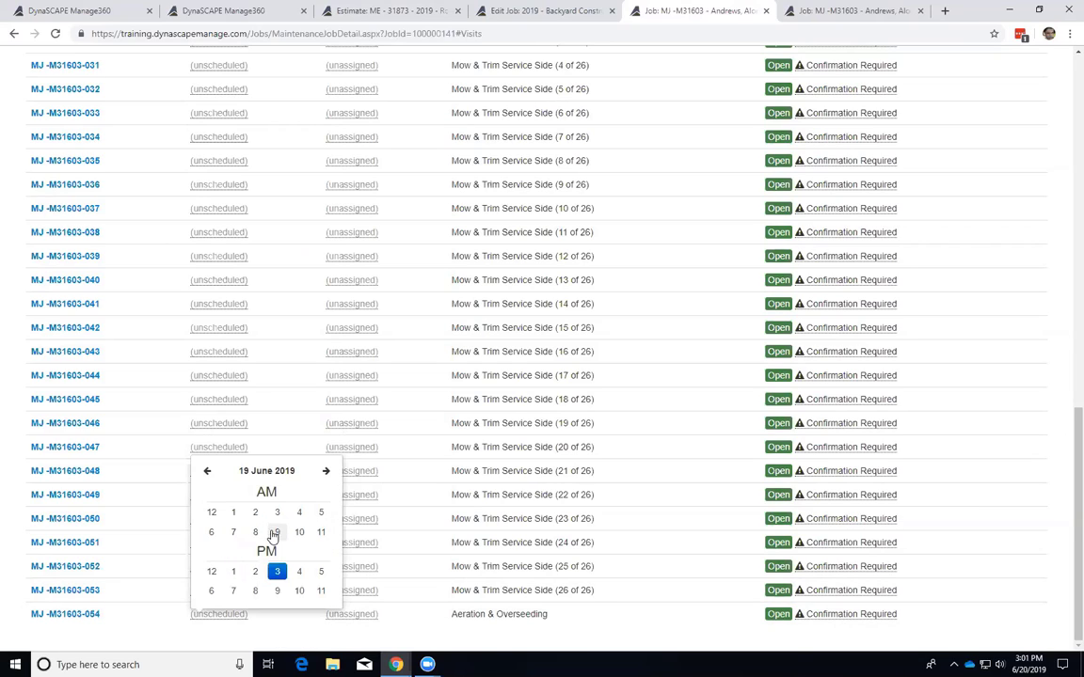
left_click(256, 532)
left_click(217, 590)
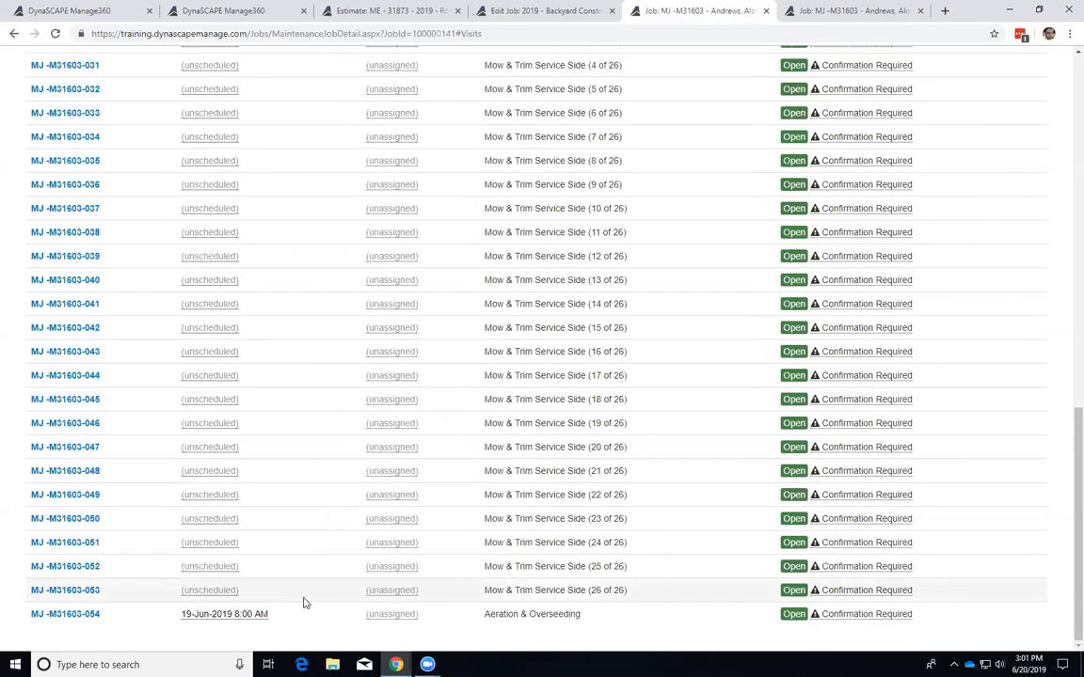
Assign Maintenance Crew 1 to the Aeration & Overseeding visit and mark it Completed as Requested.
left_click(387, 615)
left_click(392, 578)
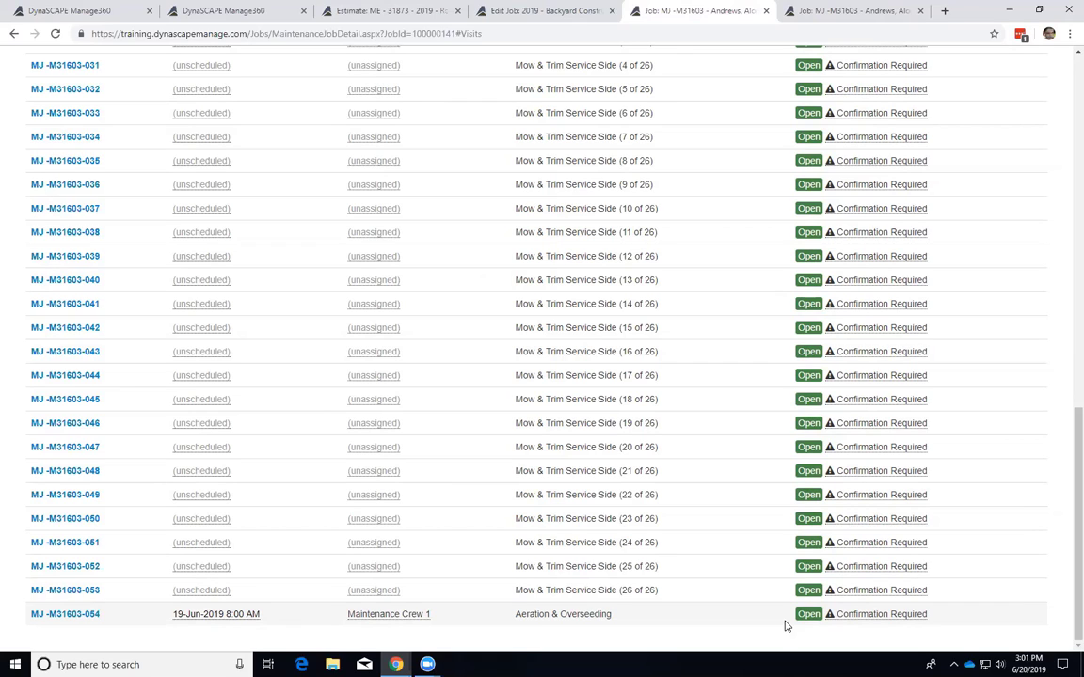
left_click(867, 614)
left_click(849, 531)
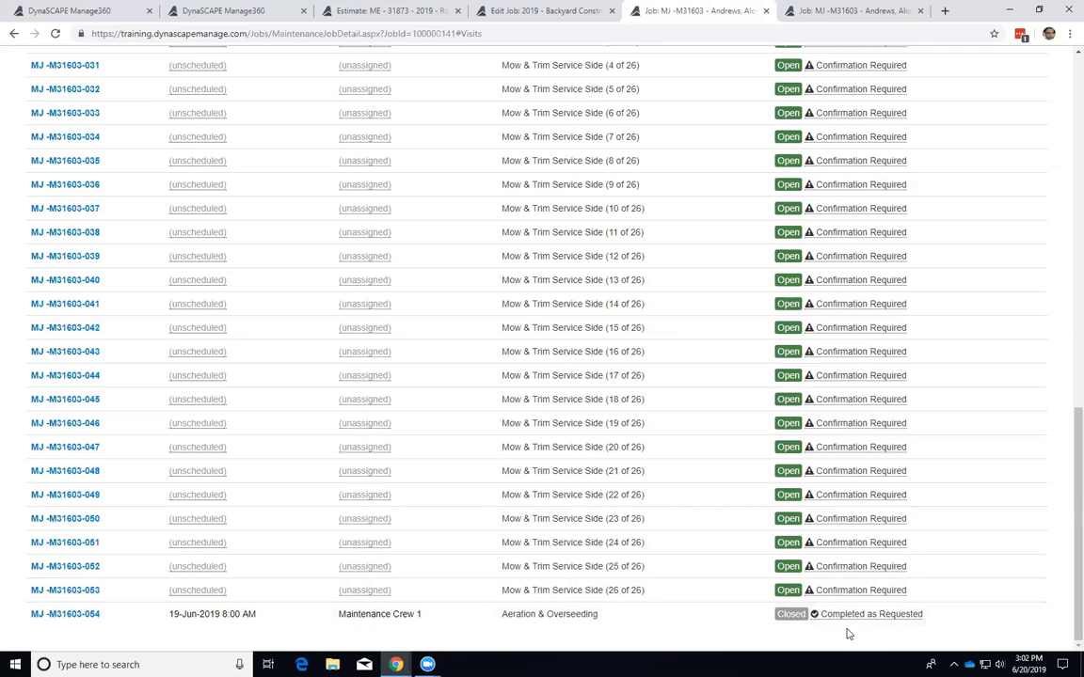
Check the job's billing for the completed Aeration & Overseeding visit among the items ready to be invoiced.
scroll(663, 537, "up", 4)
scroll(661, 535, "up", 6)
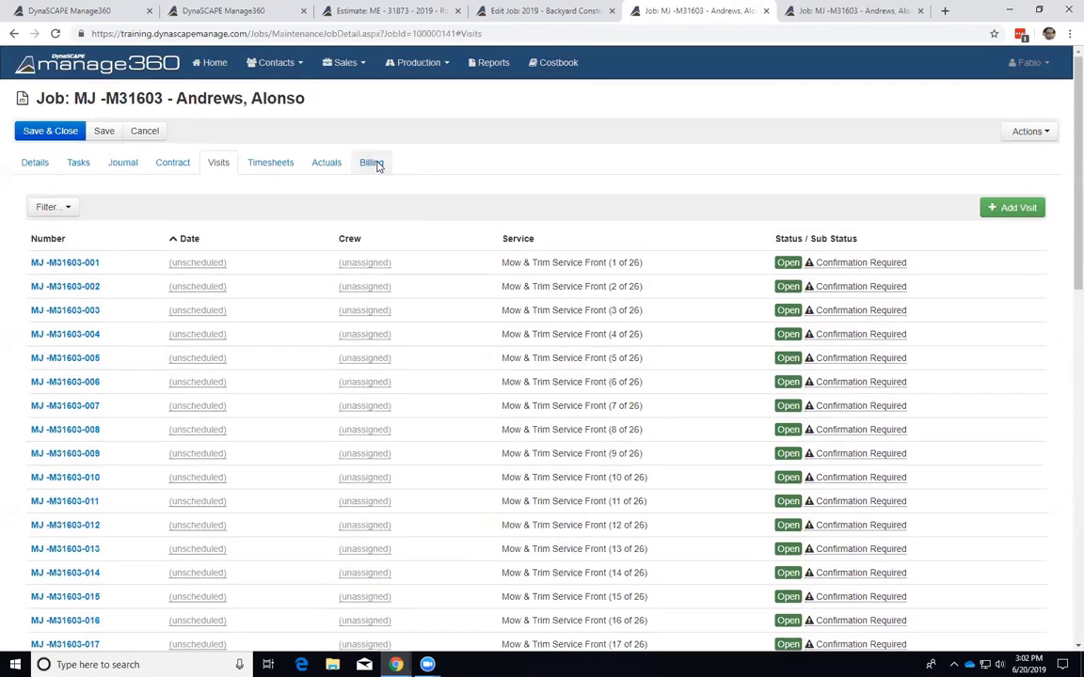
left_click(369, 160)
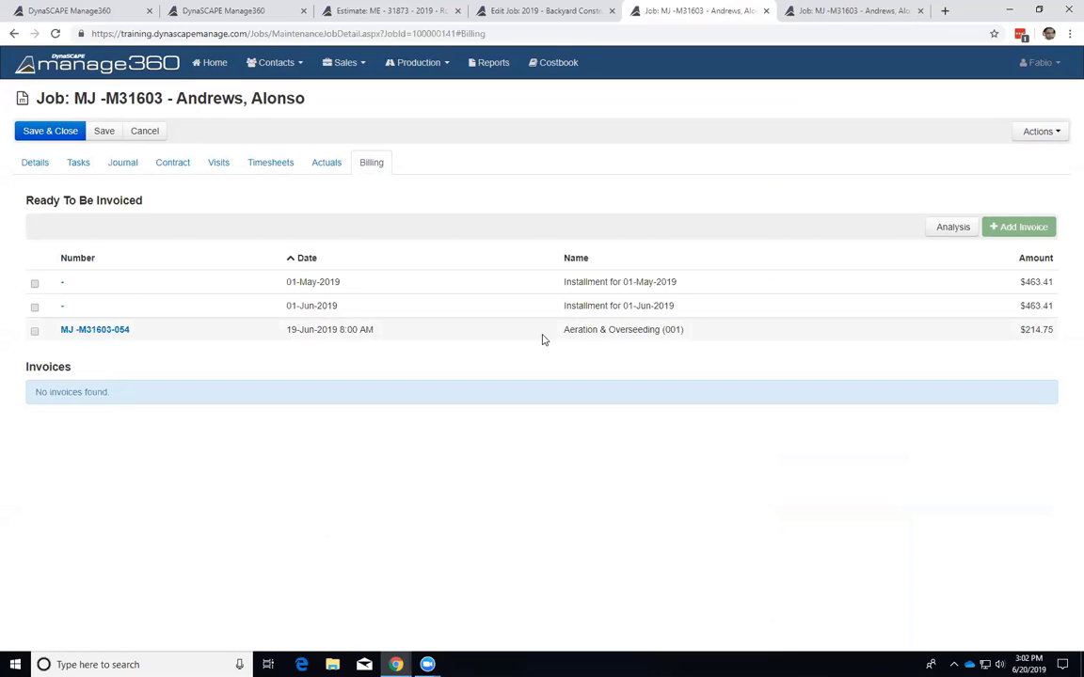
left_click_drag(562, 329, 687, 330)
left_click(590, 376)
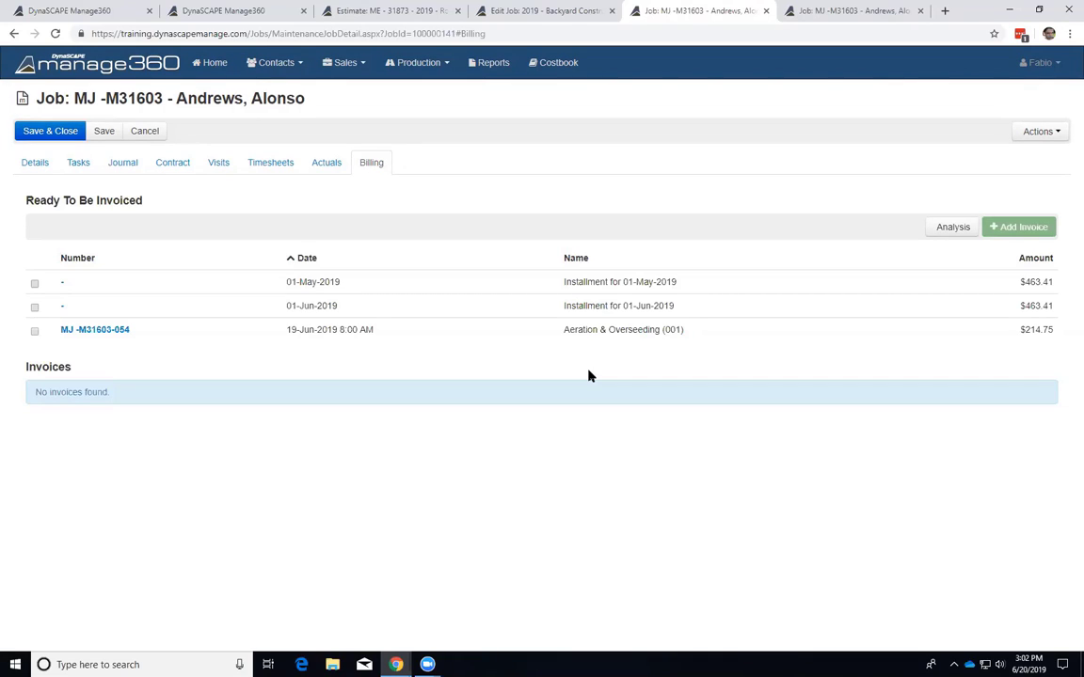
Schedule the first two Mow & Trim Service Front visits for 11-Jun-2019 8:00 AM and 18-Jun-2019 2:00 PM.
left_click(220, 165)
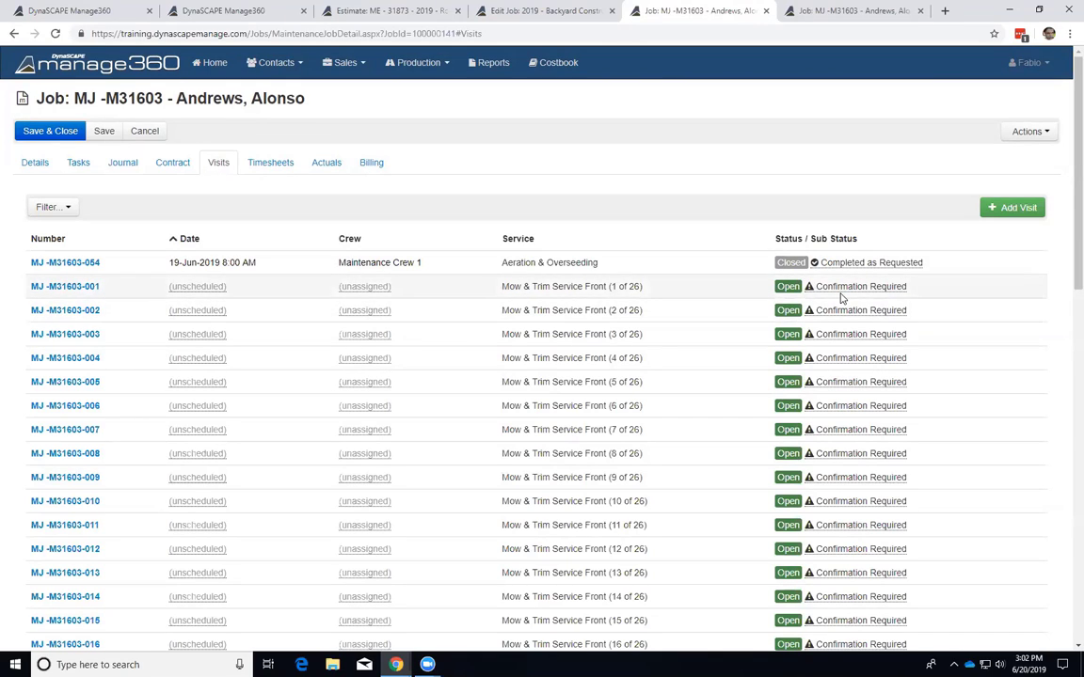
left_click(206, 293)
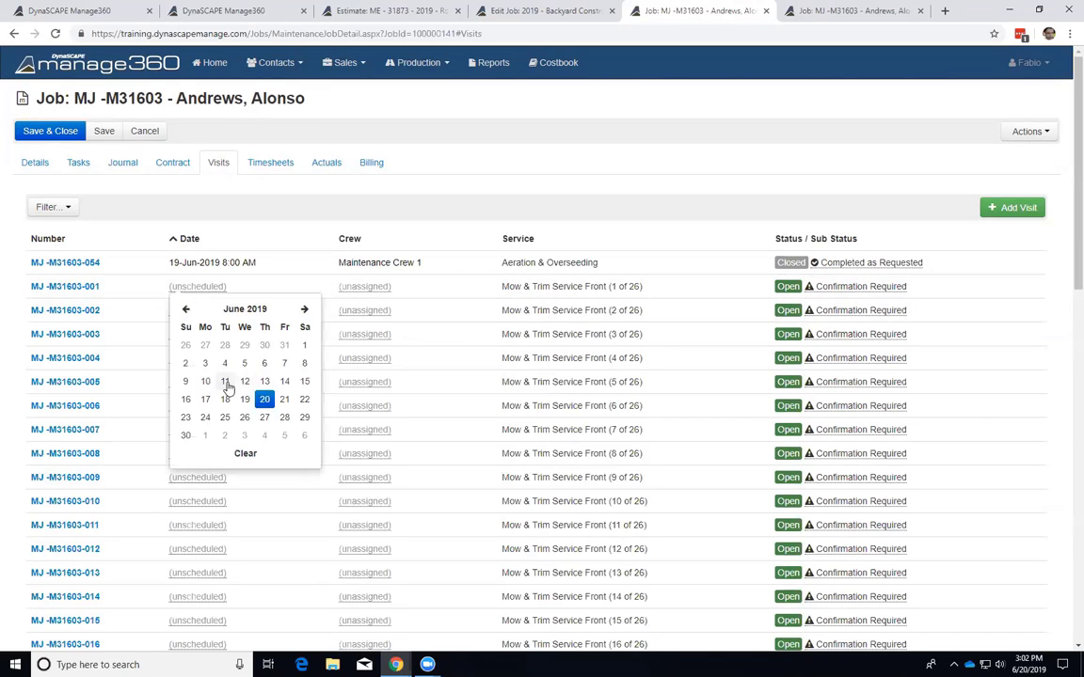
left_click(225, 382)
left_click(233, 370)
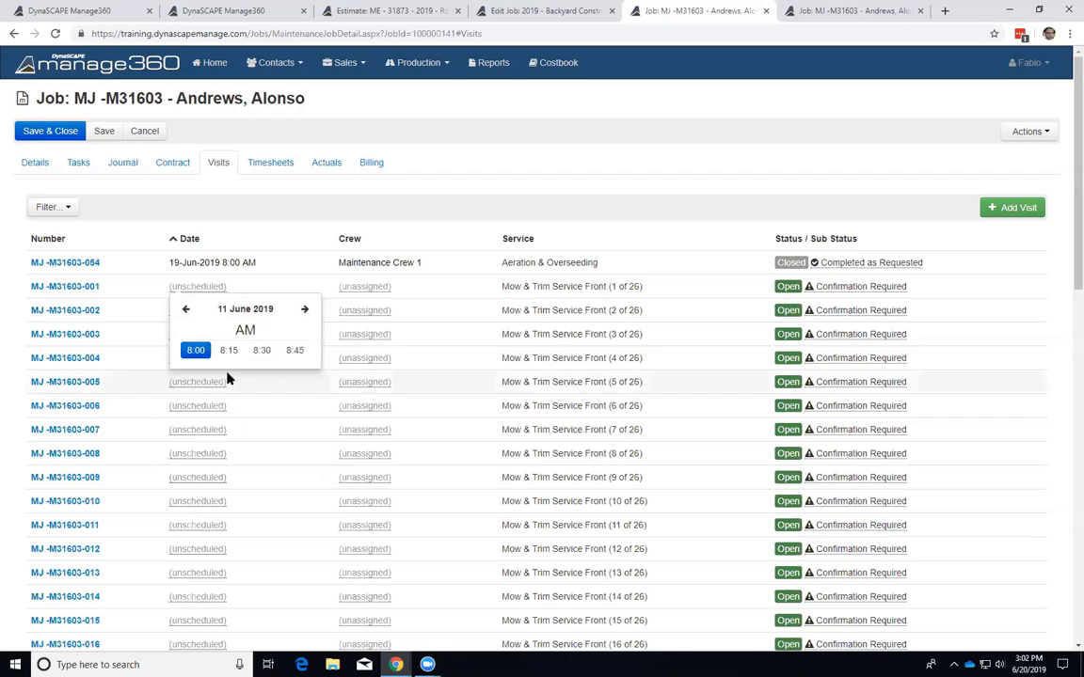
left_click(198, 351)
left_click(204, 317)
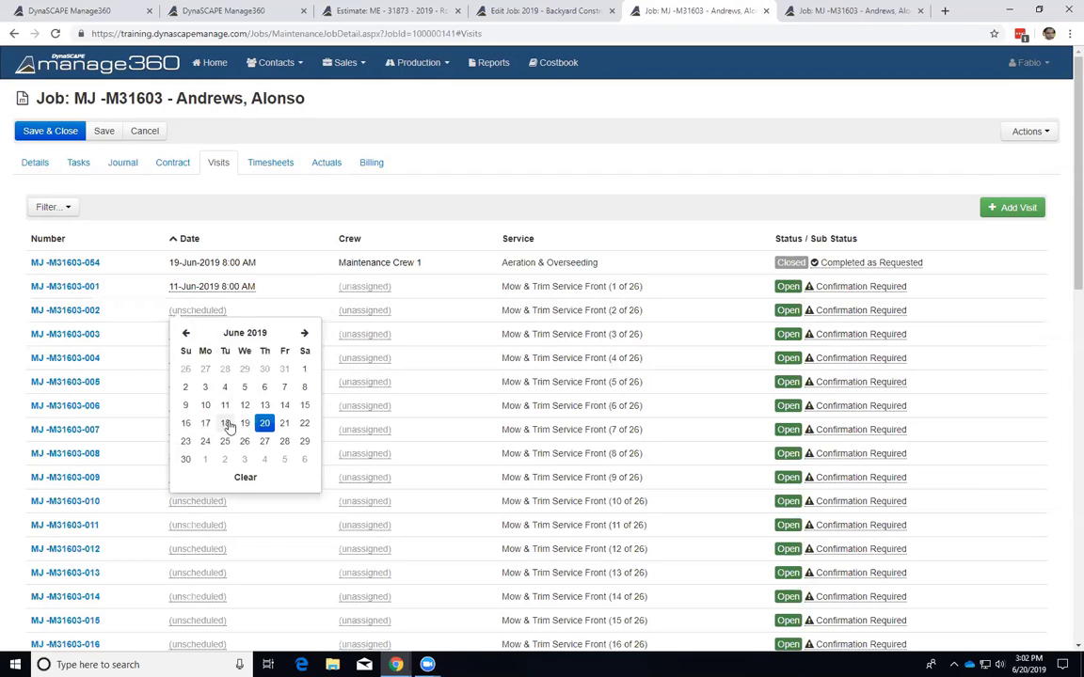
left_click(225, 424)
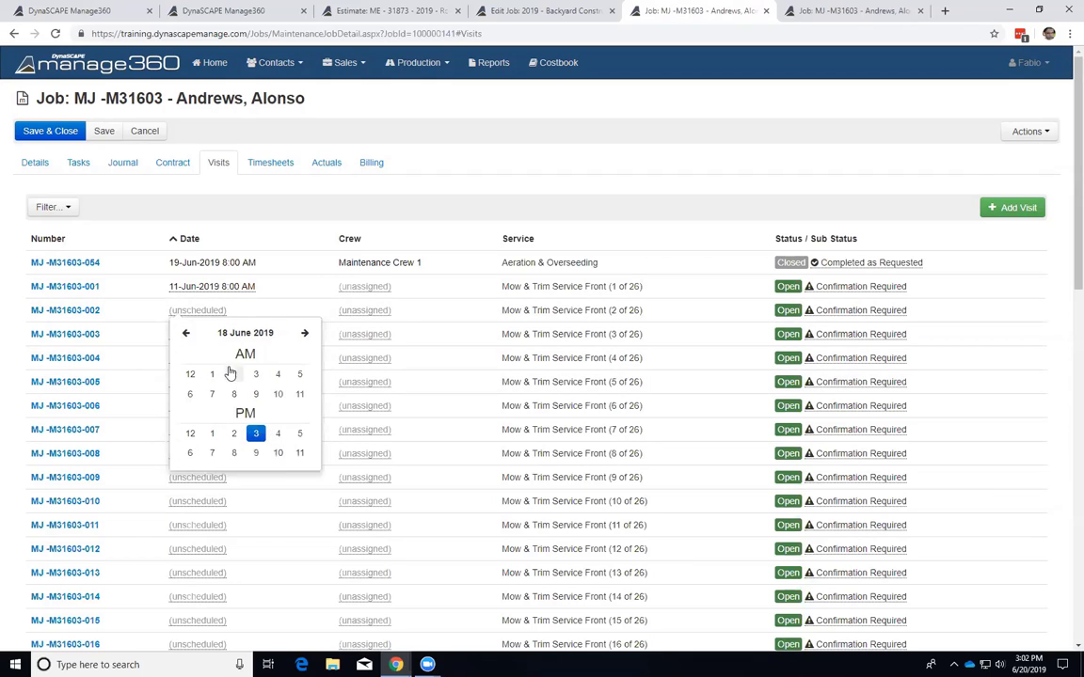
left_click(234, 431)
left_click(198, 375)
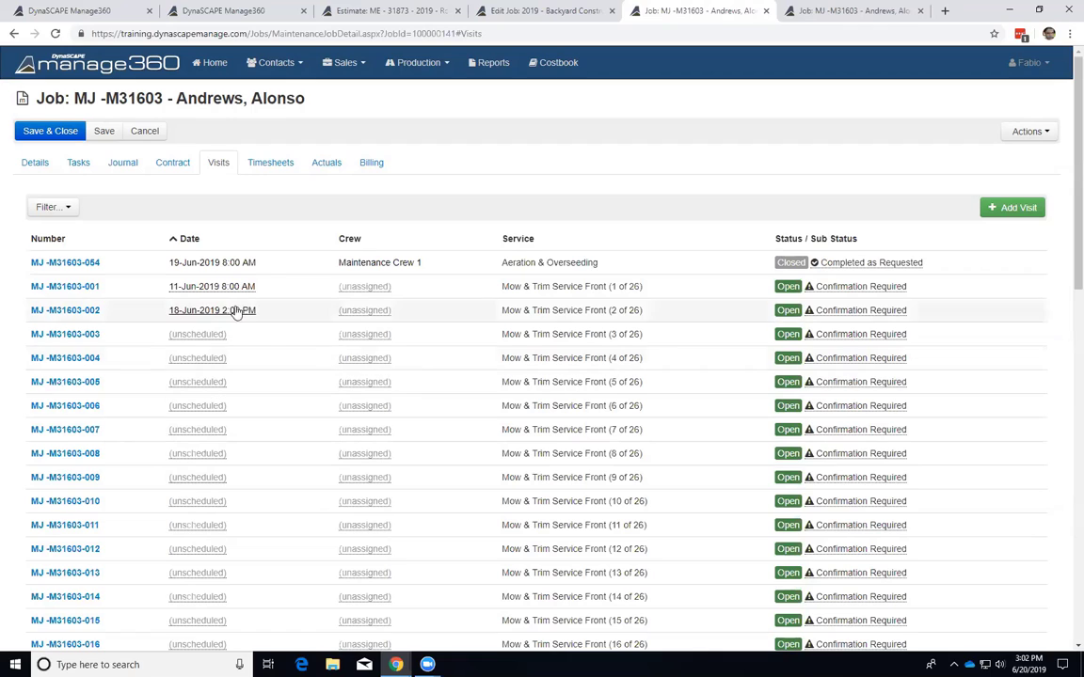
Assign Maintenance Crew 1 to the first Mow & Trim Service Front visit and Maintenance Crew 2 to the second.
left_click(362, 288)
left_click(374, 360)
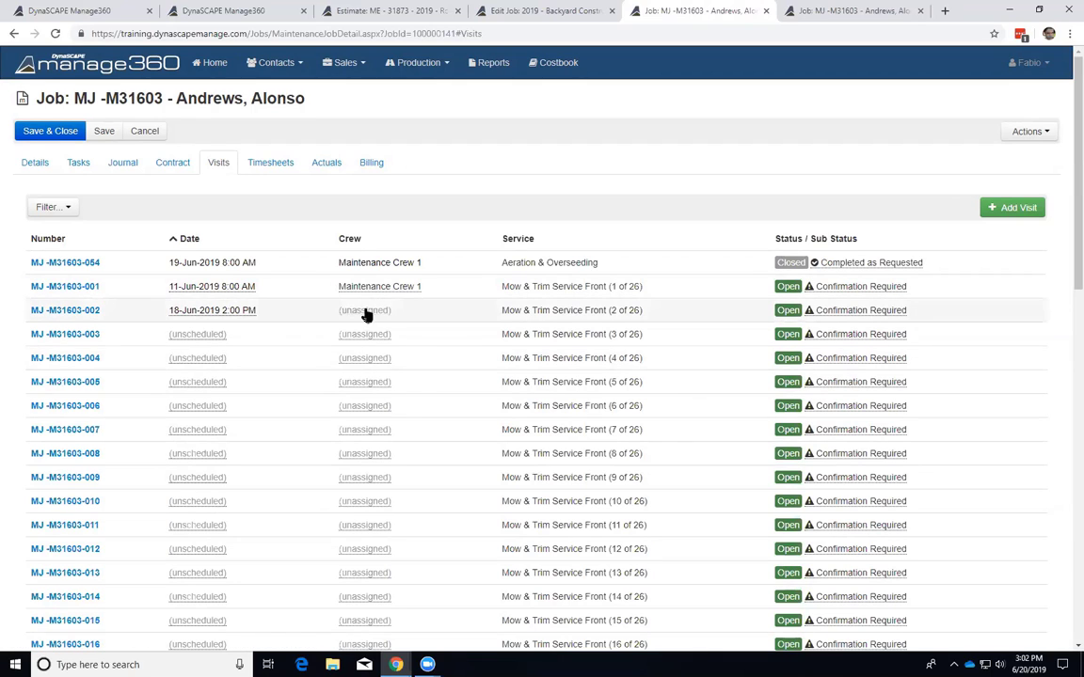
left_click(367, 312)
left_click(382, 395)
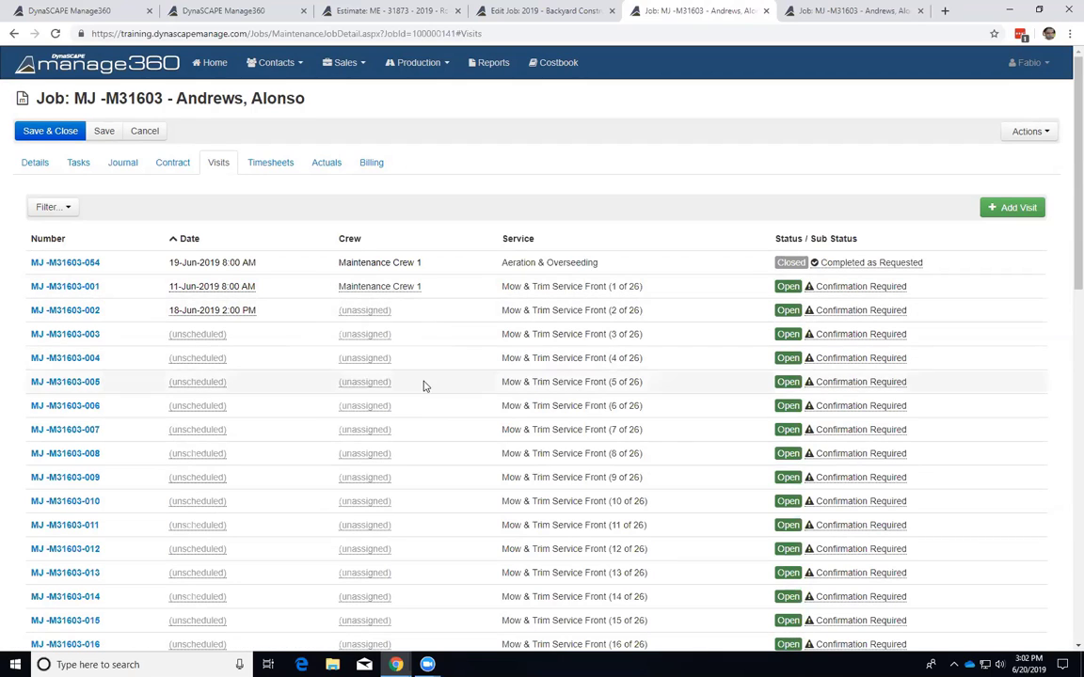
Mark the first two Mow & Trim Service Front visits as Completed as Requested.
left_click(851, 287)
left_click(827, 411)
left_click(851, 311)
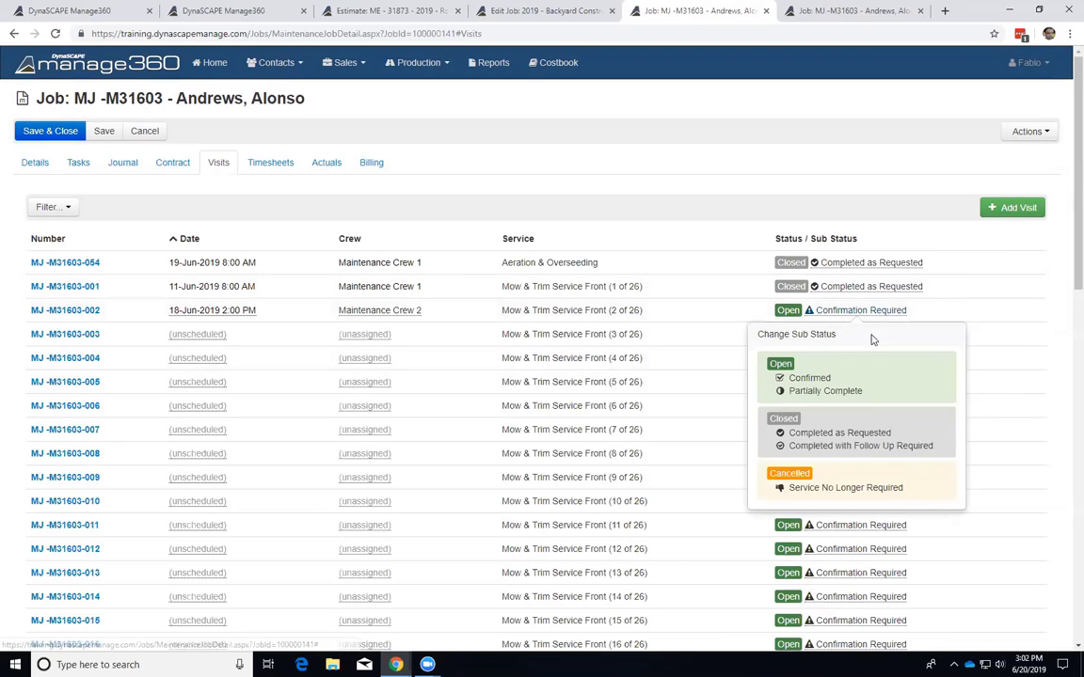
left_click(842, 433)
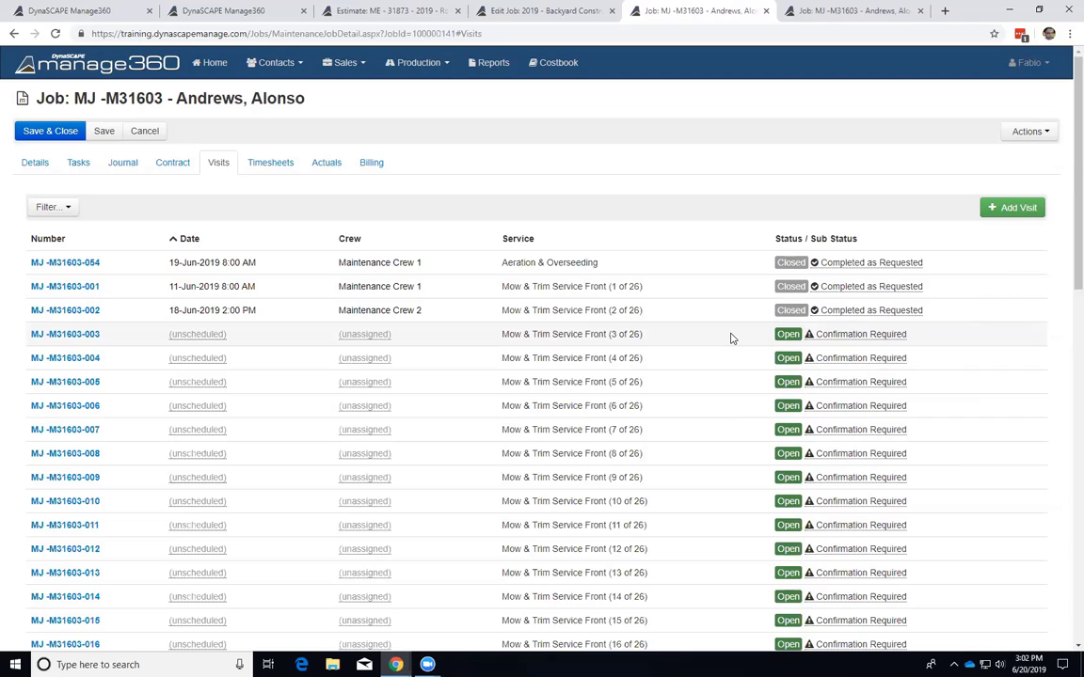
Review the maintenance job's billing to see whether the completed Mow & Trim visits affect what can be invoiced.
left_click(371, 163)
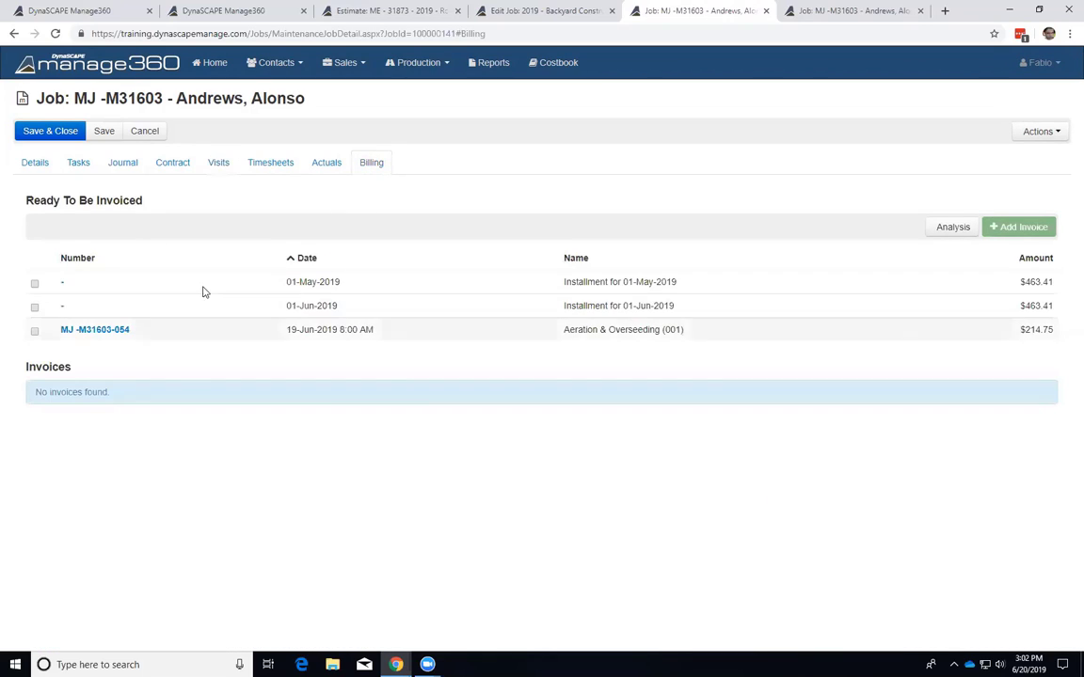
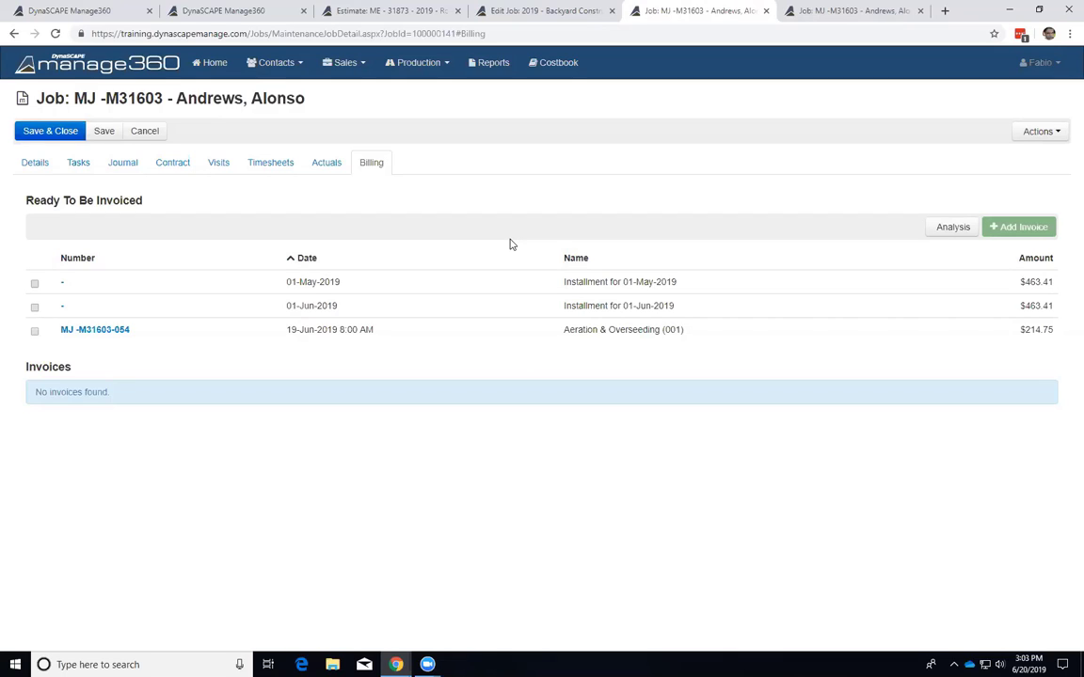
left_click(431, 66)
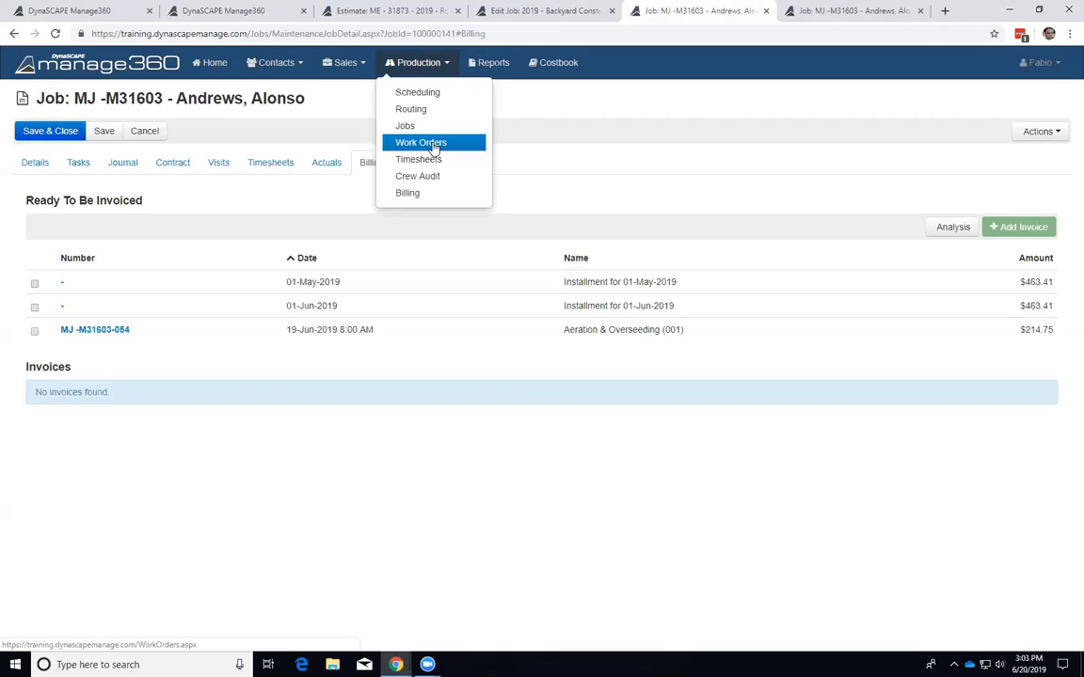
left_click(538, 166)
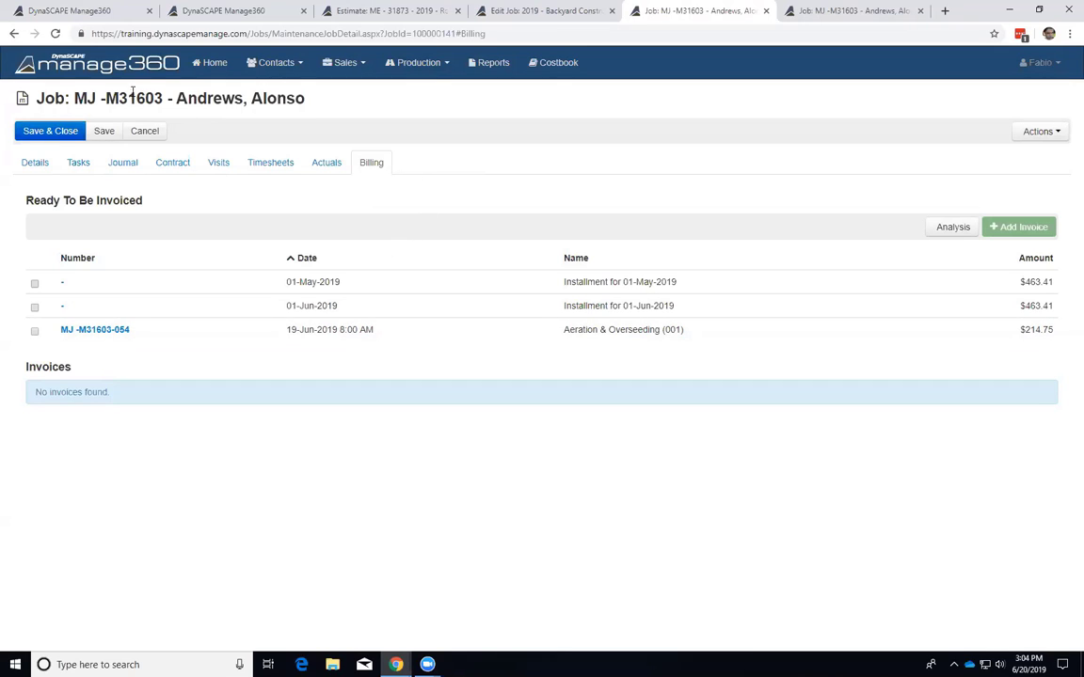
Switch from the job to the Payment Terms browser page and open the company-wide production Billing page there.
left_click(107, 12)
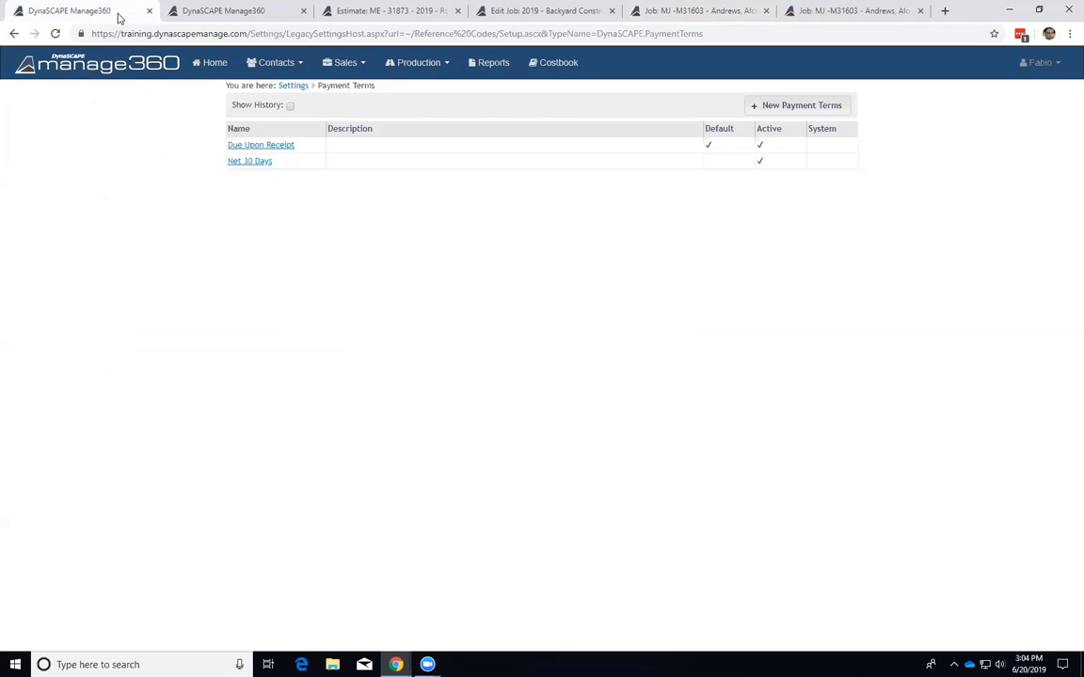
left_click(430, 65)
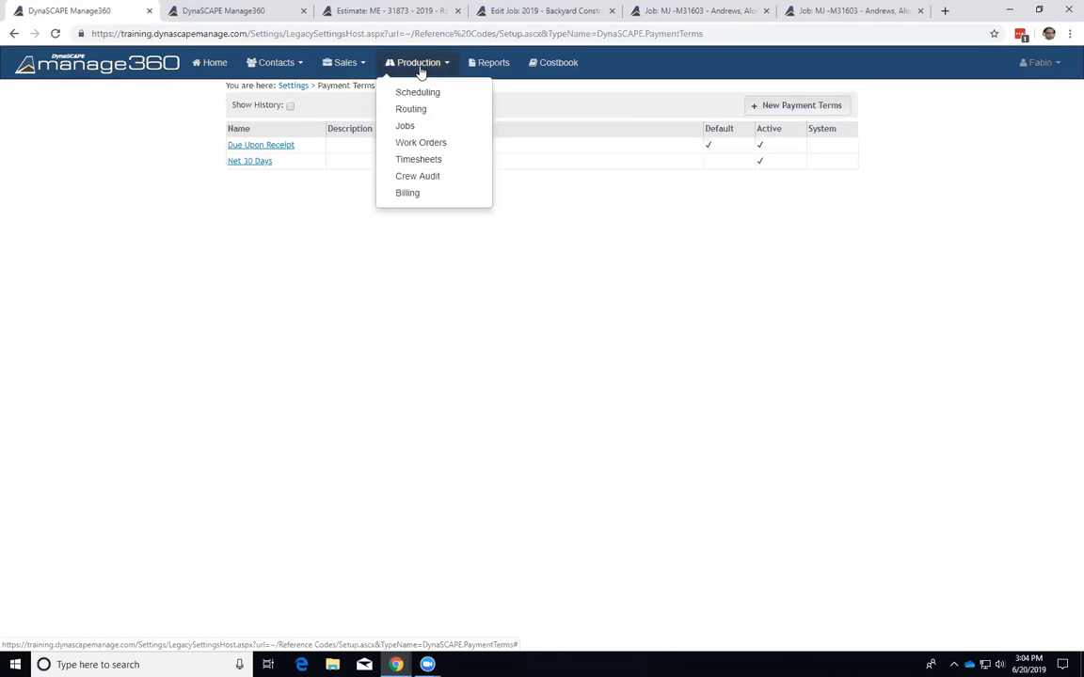
left_click(436, 192)
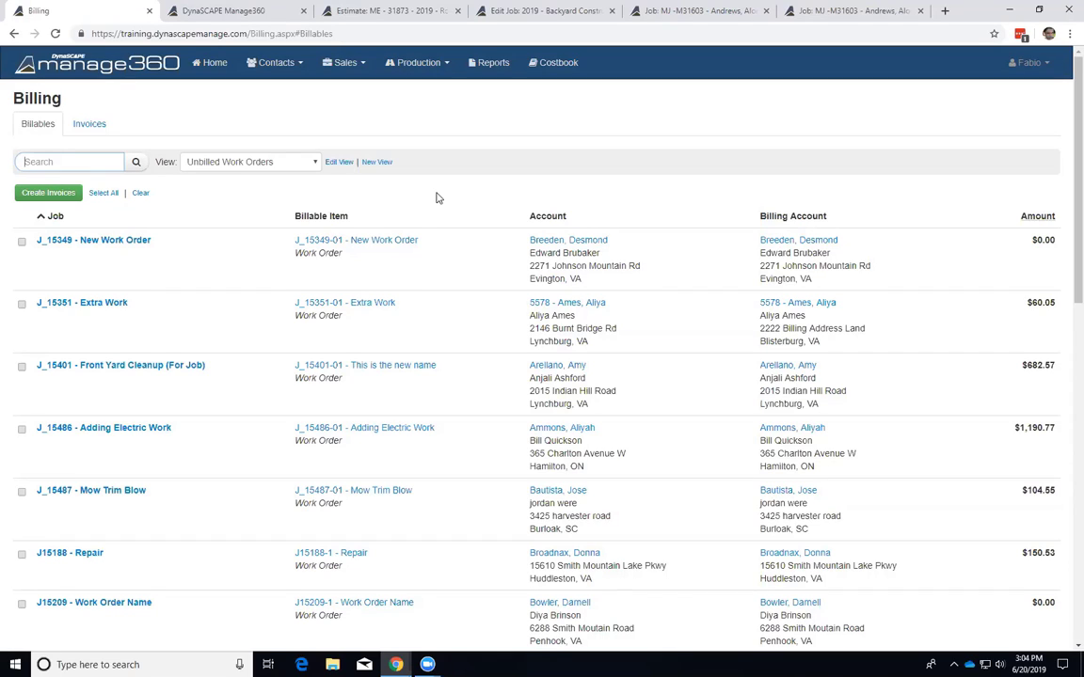
left_click_drag(13, 91, 63, 98)
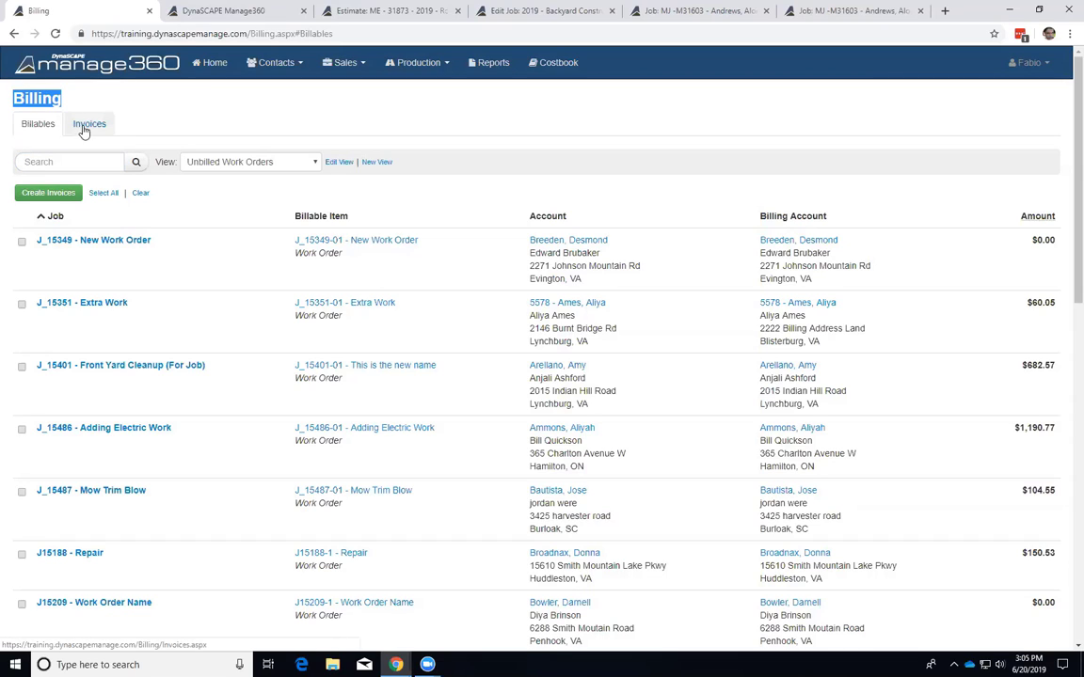
left_click(53, 106)
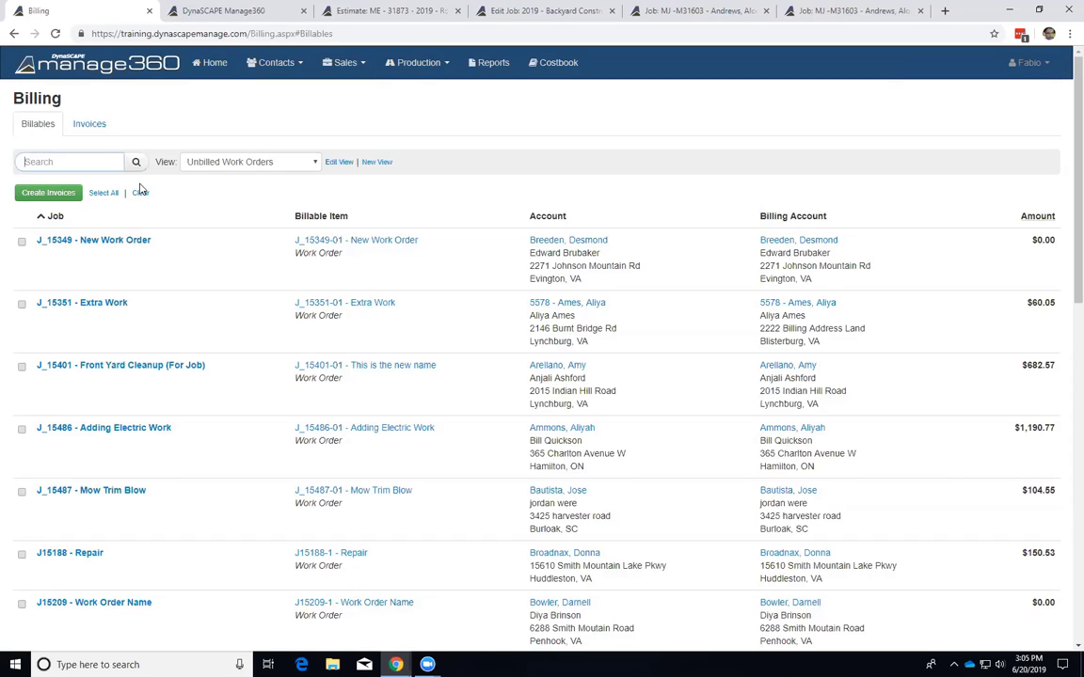
Search the unbilled work orders for 31873 and for 15558, and clear the search.
type("31873")
key("Return")
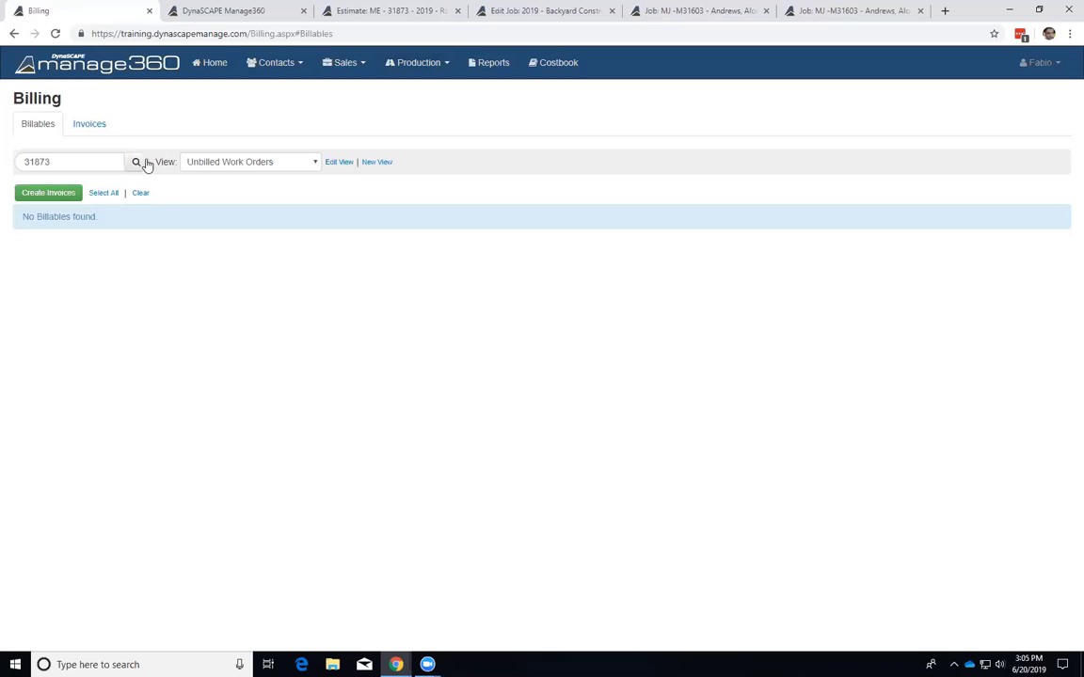
left_click(67, 162)
double_click(67, 162)
type("15558")
key("Return")
left_click(116, 162)
left_click(135, 163)
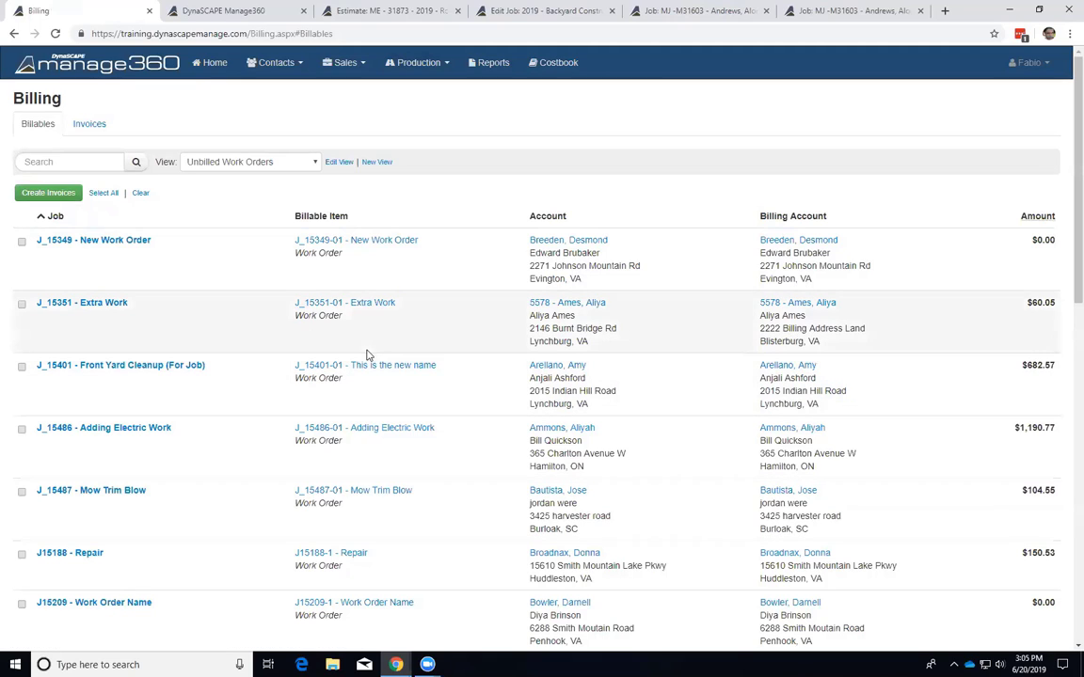
Examine the saved billables views and look through the whole Unbilled Work Orders list.
left_click(271, 165)
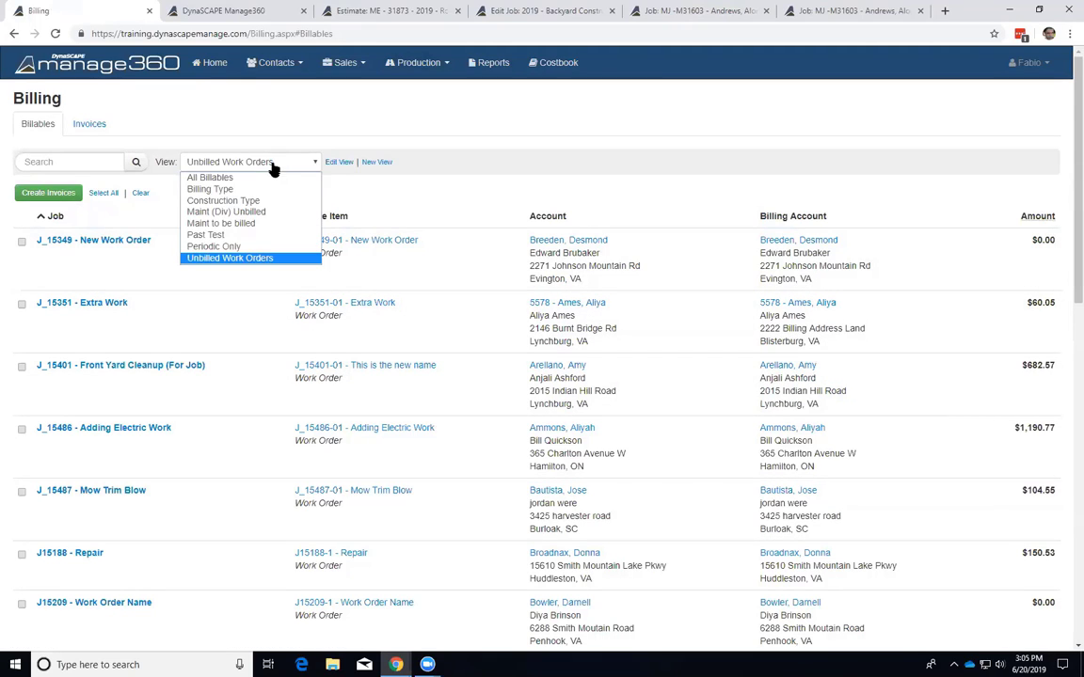
left_click(272, 168)
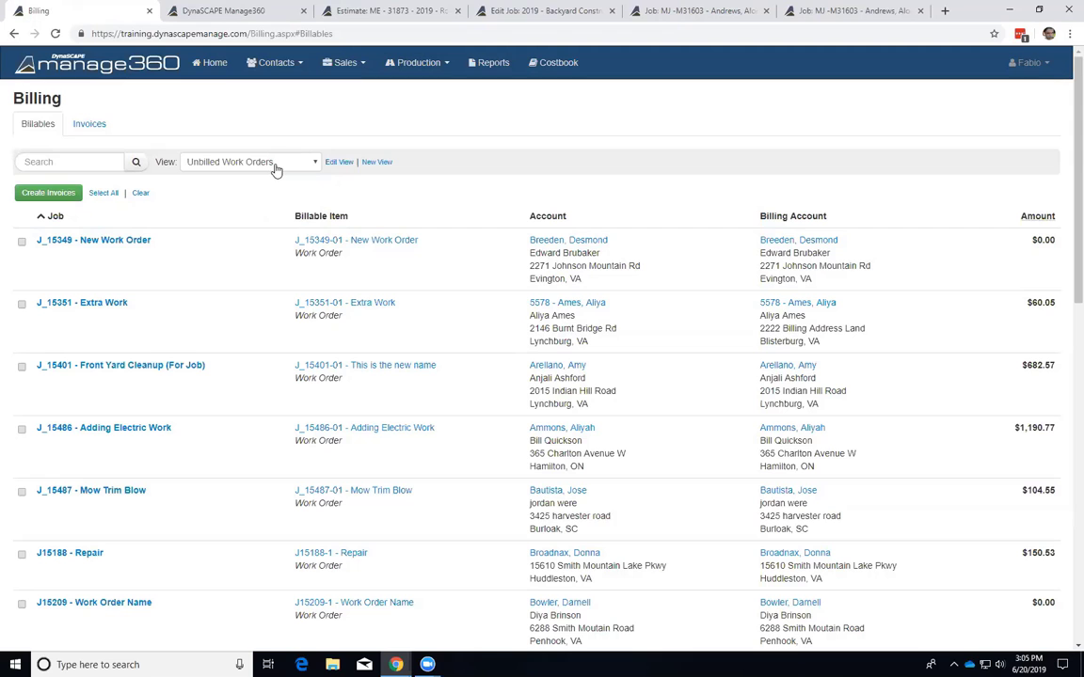
scroll(125, 304, "down", 2)
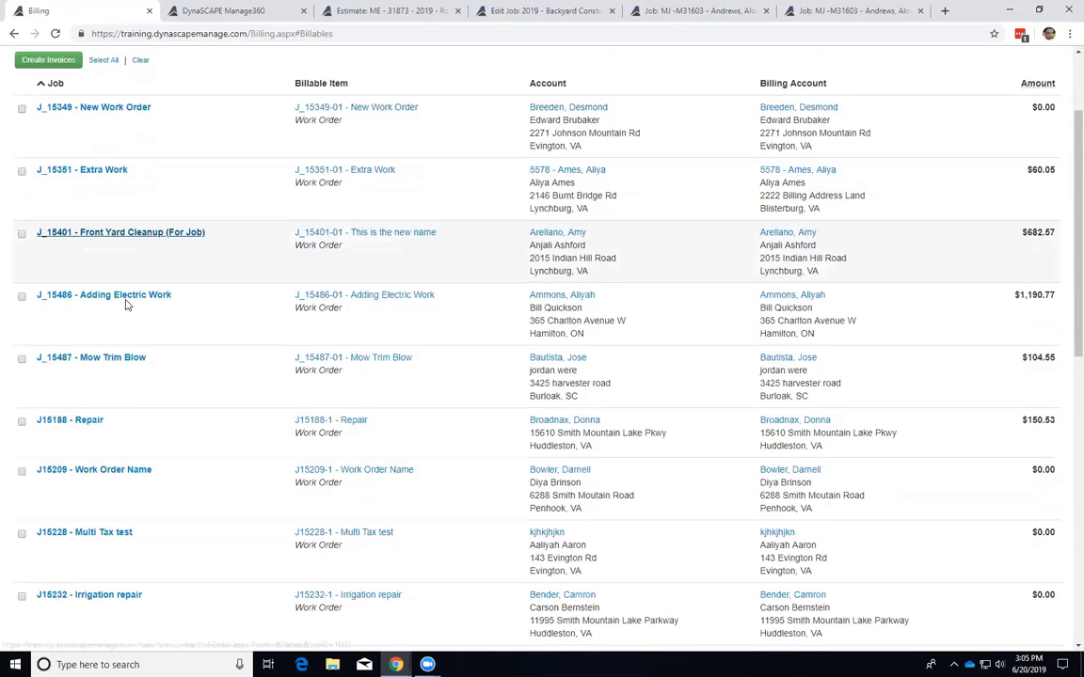
scroll(128, 308, "down", 7)
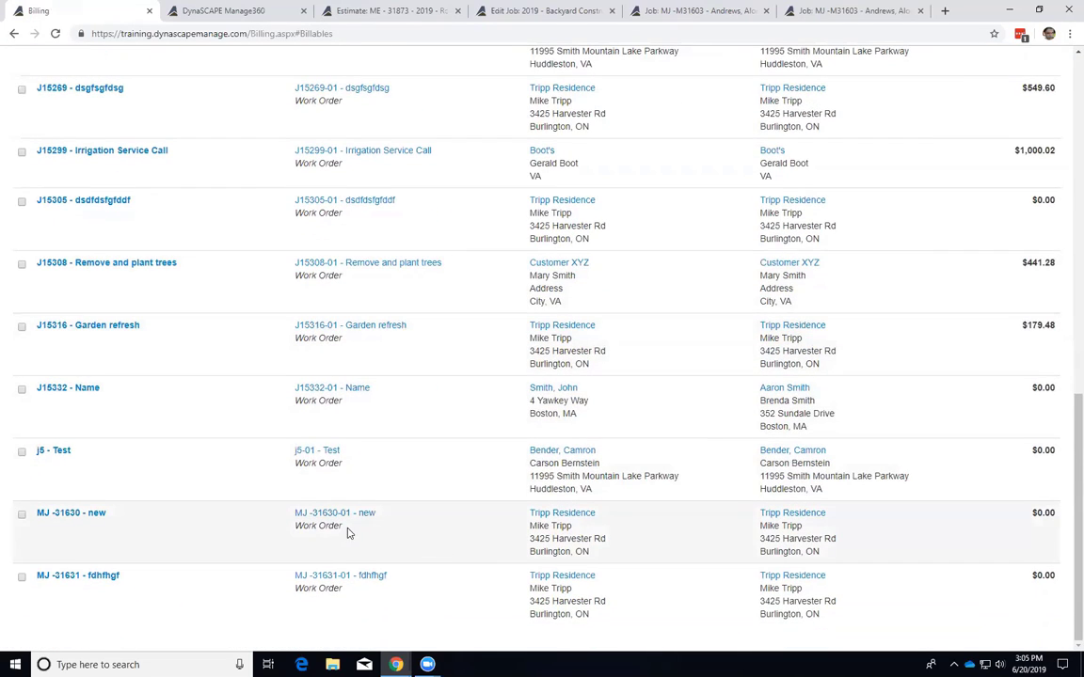
scroll(299, 525, "up", 9)
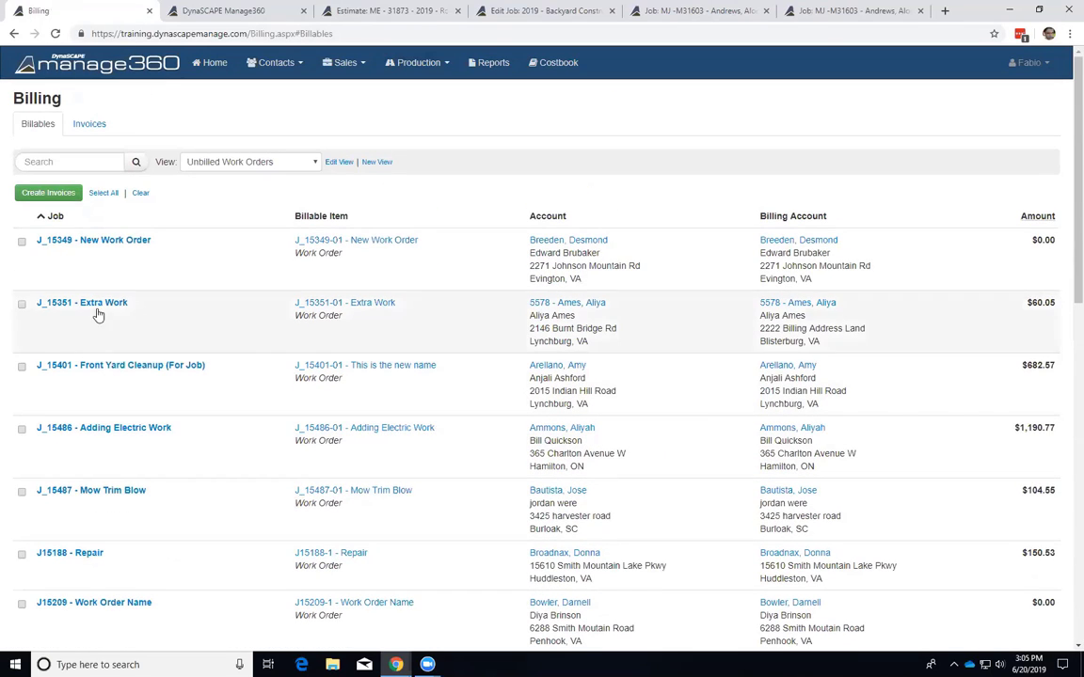
Try selecting and clearing all billables, and just the Front Yard Cleanup (For Job) and Adding Electric Work jobs.
left_click(103, 193)
left_click(140, 193)
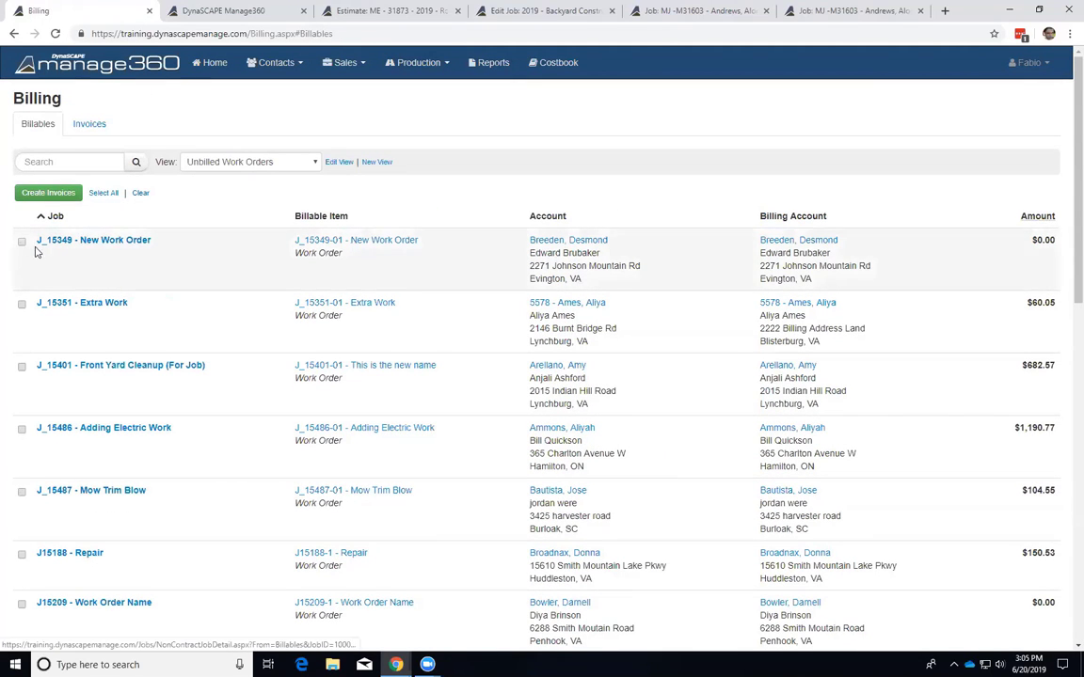
left_click(22, 366)
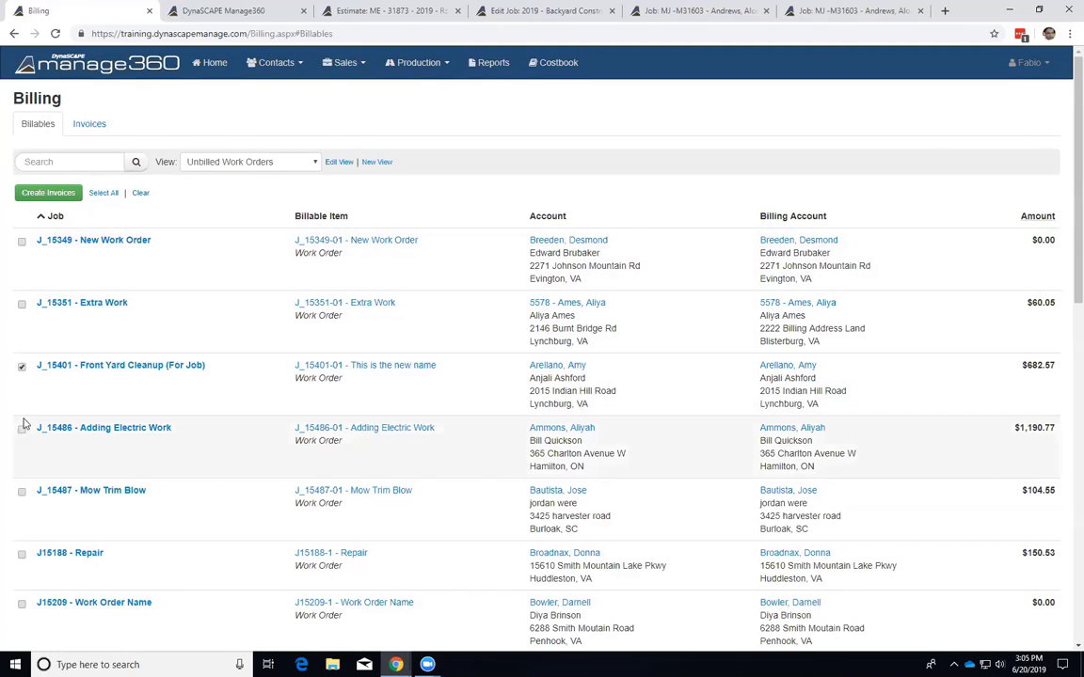
left_click(21, 429)
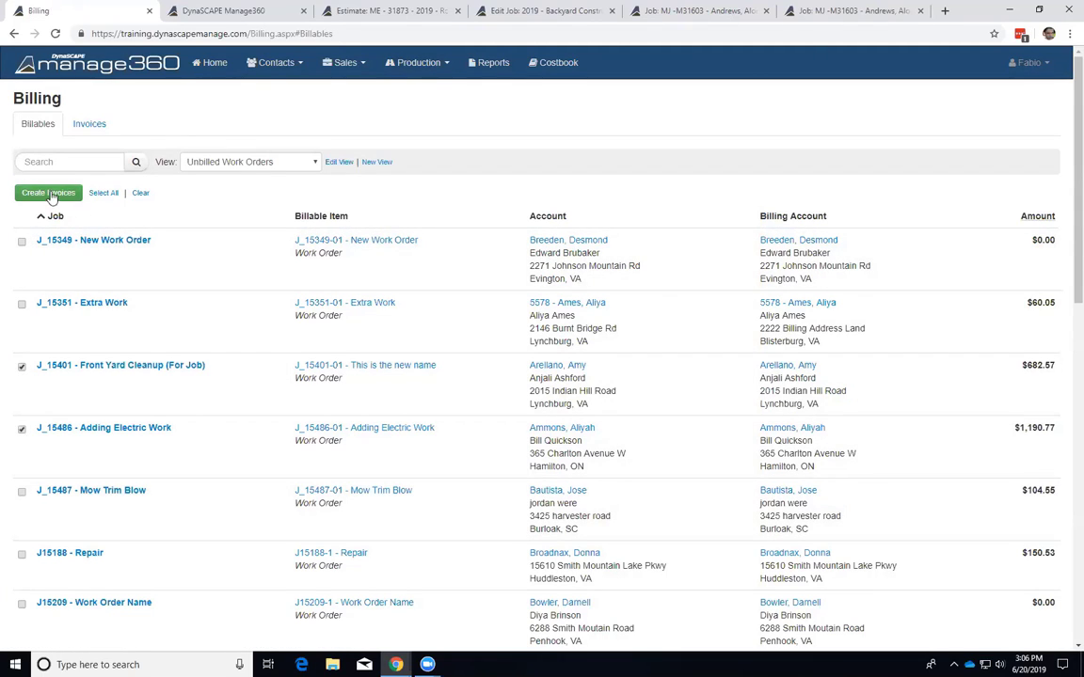
left_click(22, 366)
left_click(22, 429)
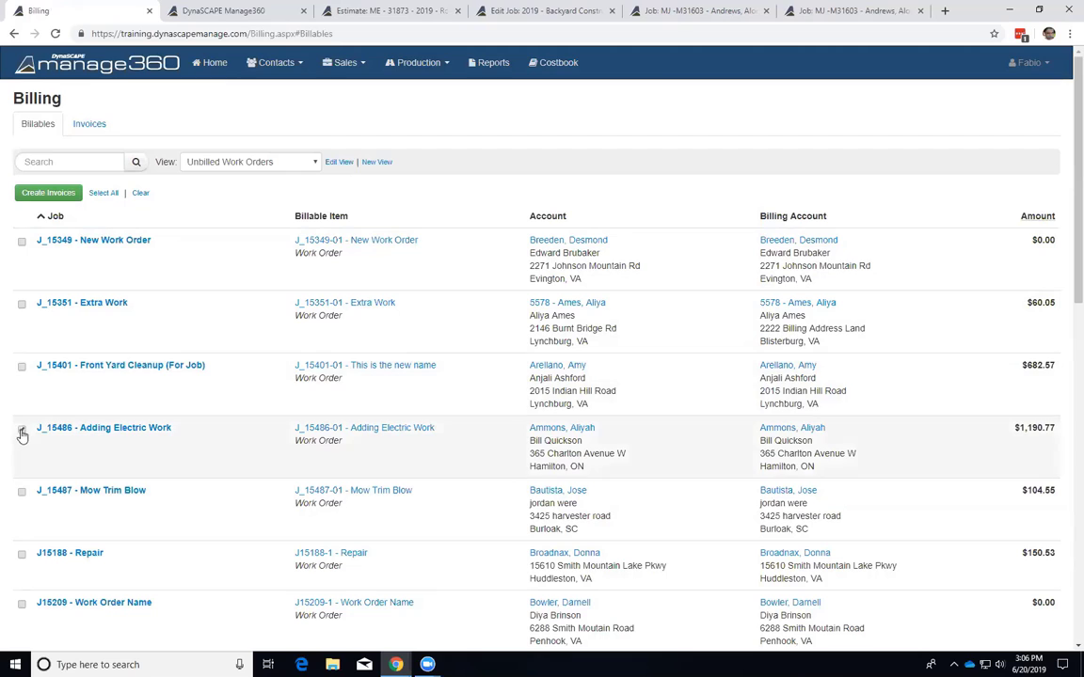
Switch the billables to the Maint (Div) Unbilled view and examine the periodic billing installments it lists.
left_click(293, 166)
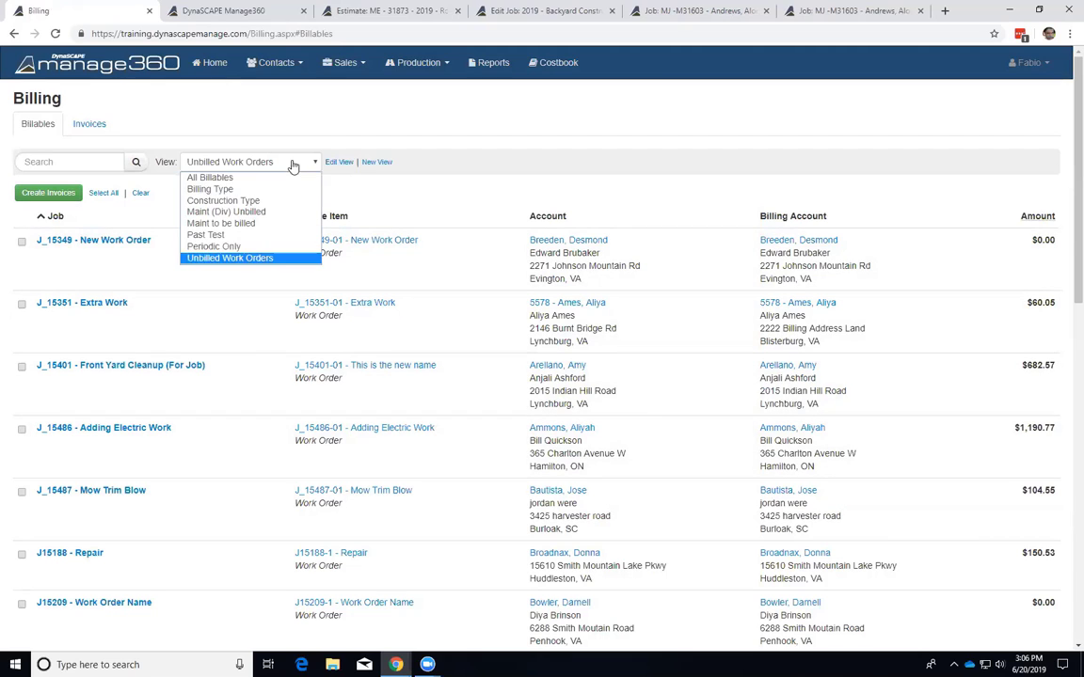
left_click(268, 212)
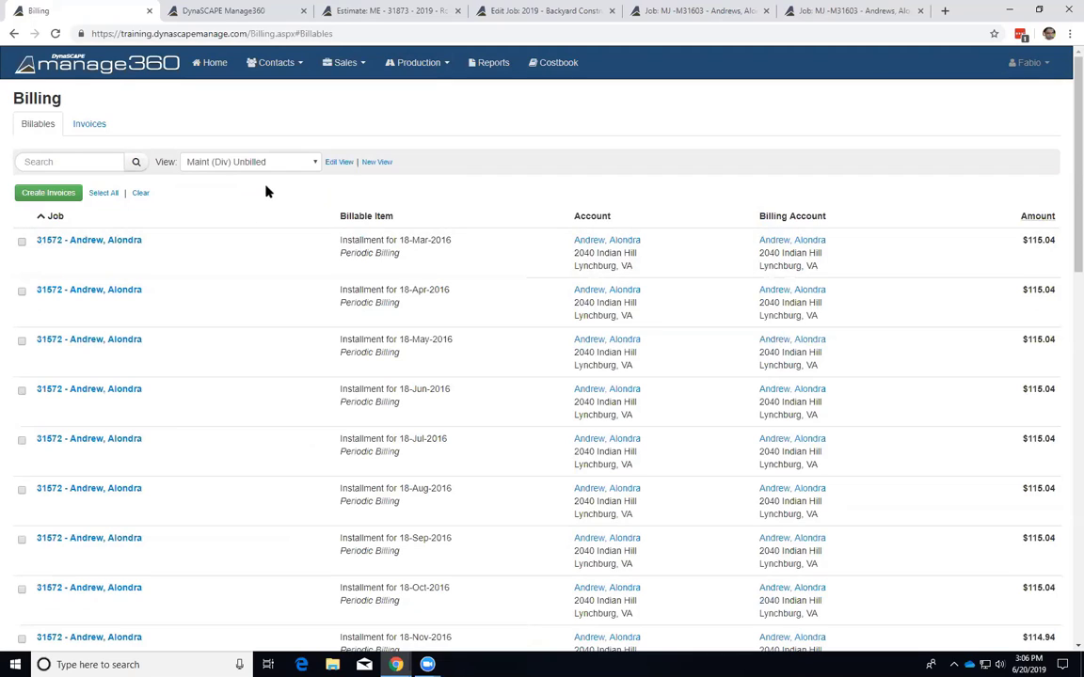
left_click_drag(340, 254, 418, 260)
left_click_drag(341, 303, 395, 301)
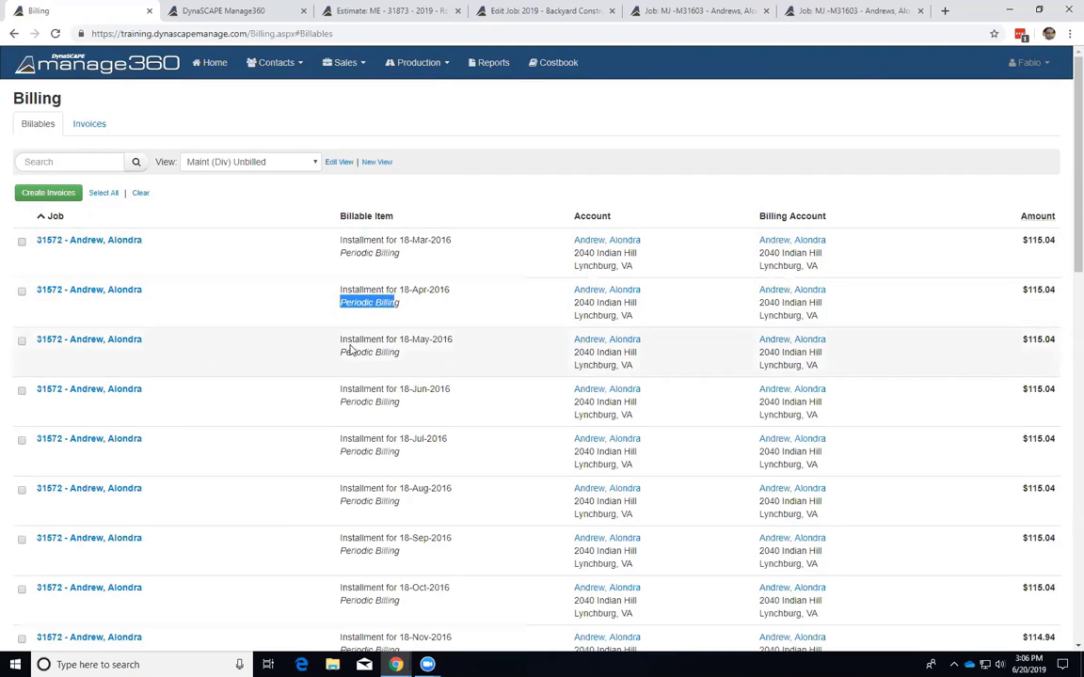
left_click_drag(342, 352, 399, 353)
left_click_drag(346, 402, 400, 402)
left_click_drag(357, 452, 387, 453)
left_click_drag(356, 501, 381, 502)
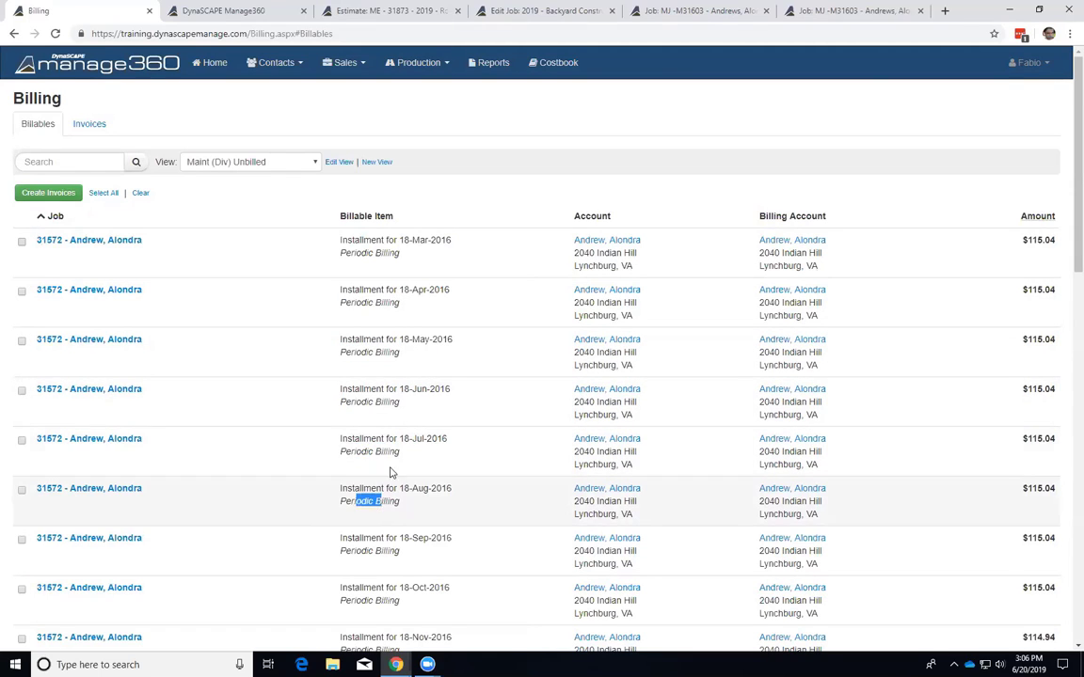
scroll(332, 231, "down", 1)
scroll(332, 230, "up", 1)
Switch the billables to the Construction Type view and examine its change order, work order and milestone items.
left_click(301, 166)
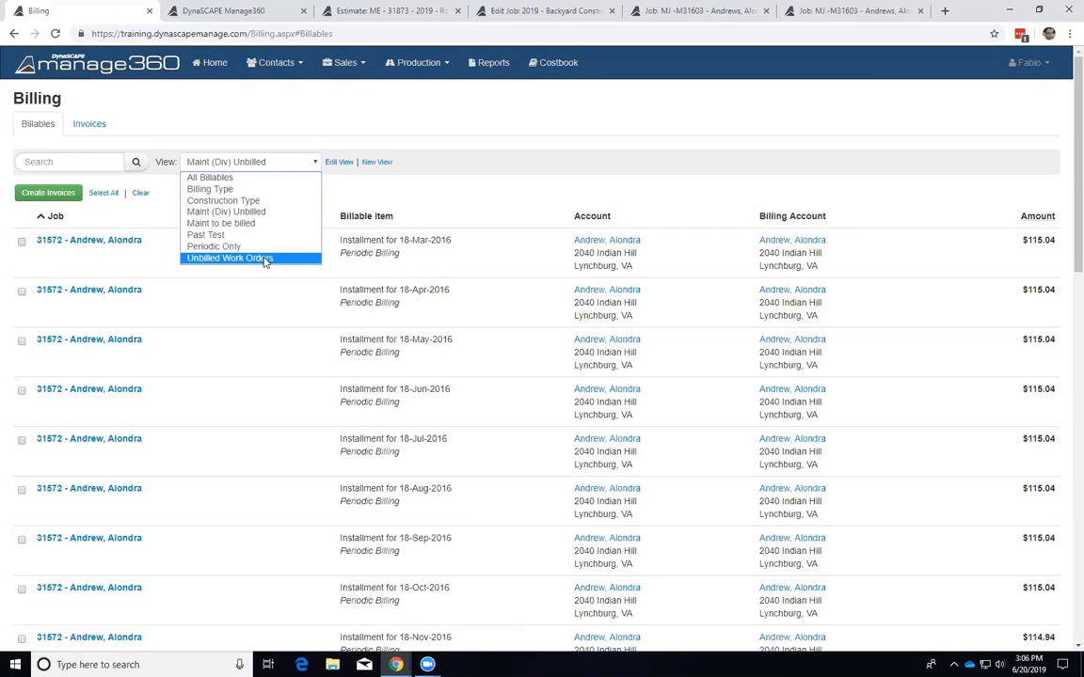
left_click(247, 201)
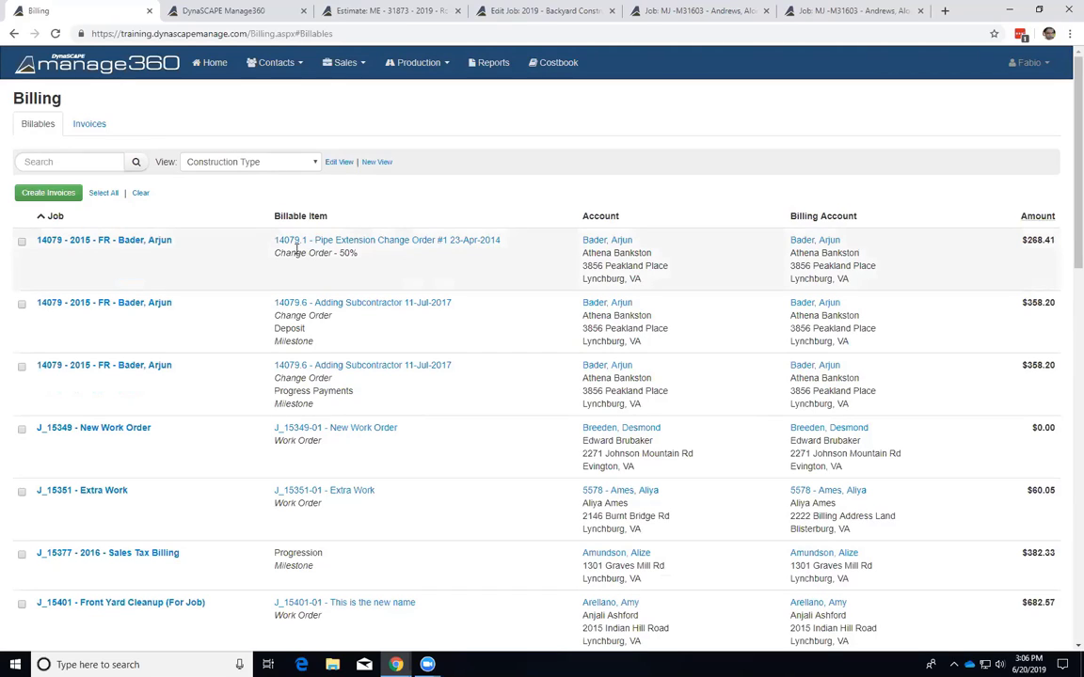
left_click_drag(273, 255, 326, 256)
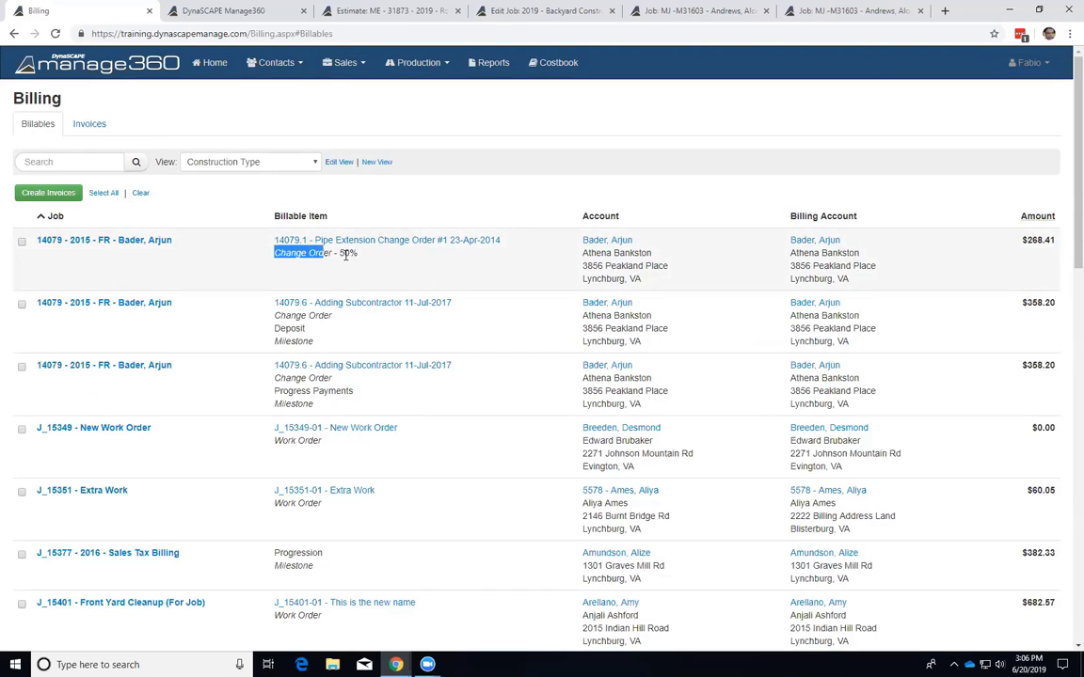
double_click(345, 254)
left_click_drag(274, 316, 319, 317)
left_click_drag(274, 378, 301, 377)
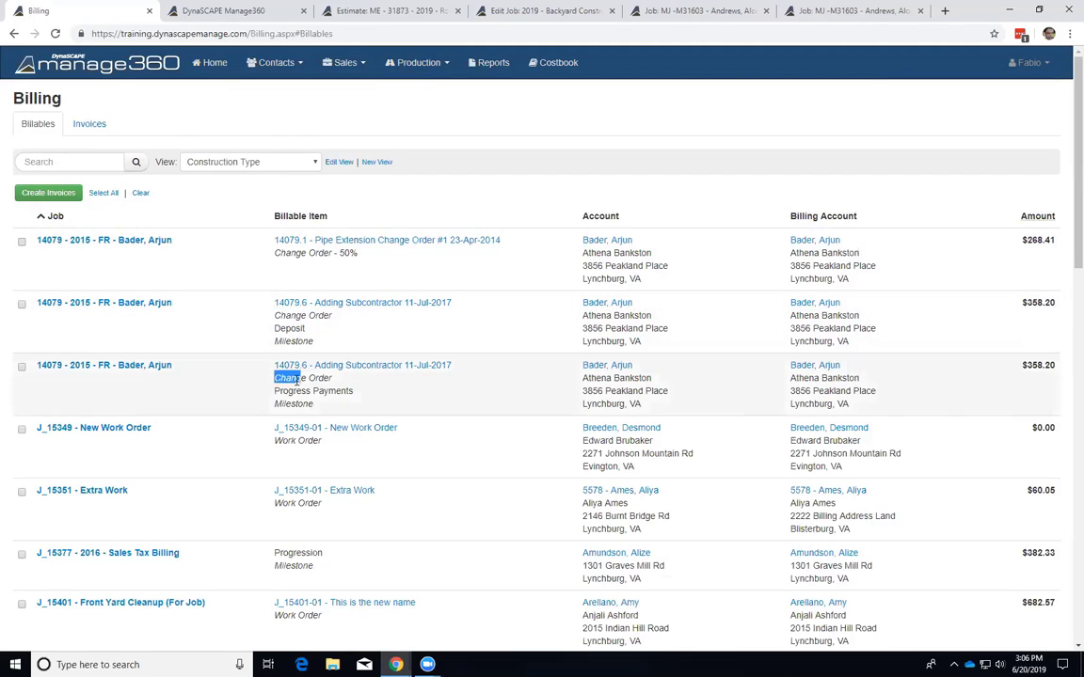
left_click_drag(274, 440, 322, 441)
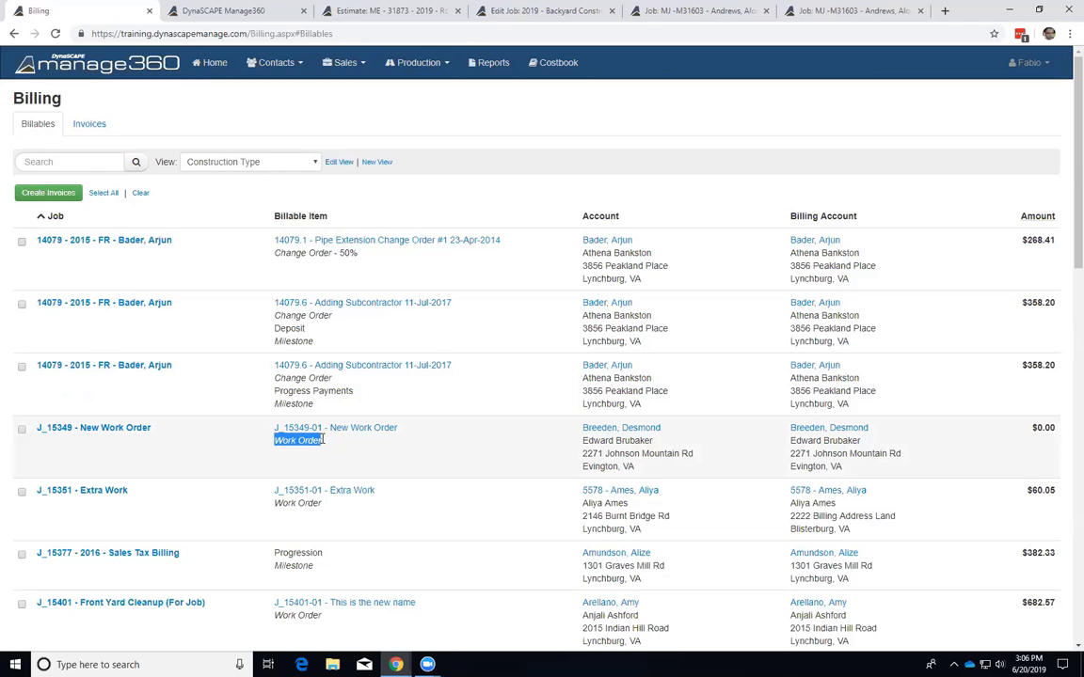
scroll(323, 451, "down", 2)
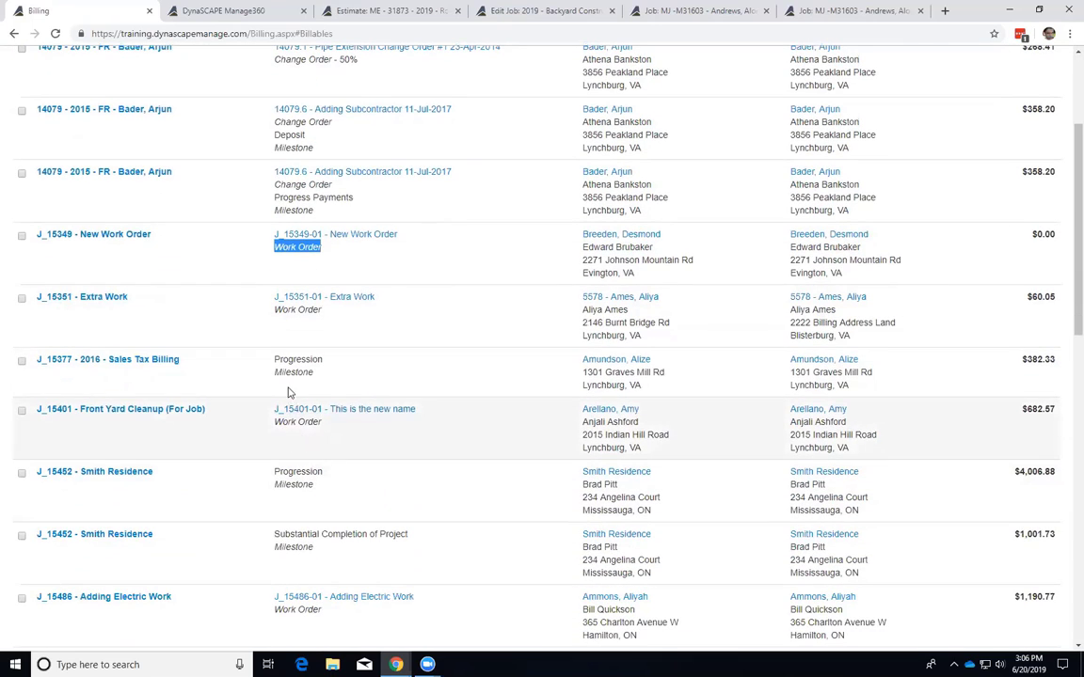
left_click_drag(274, 372, 324, 361)
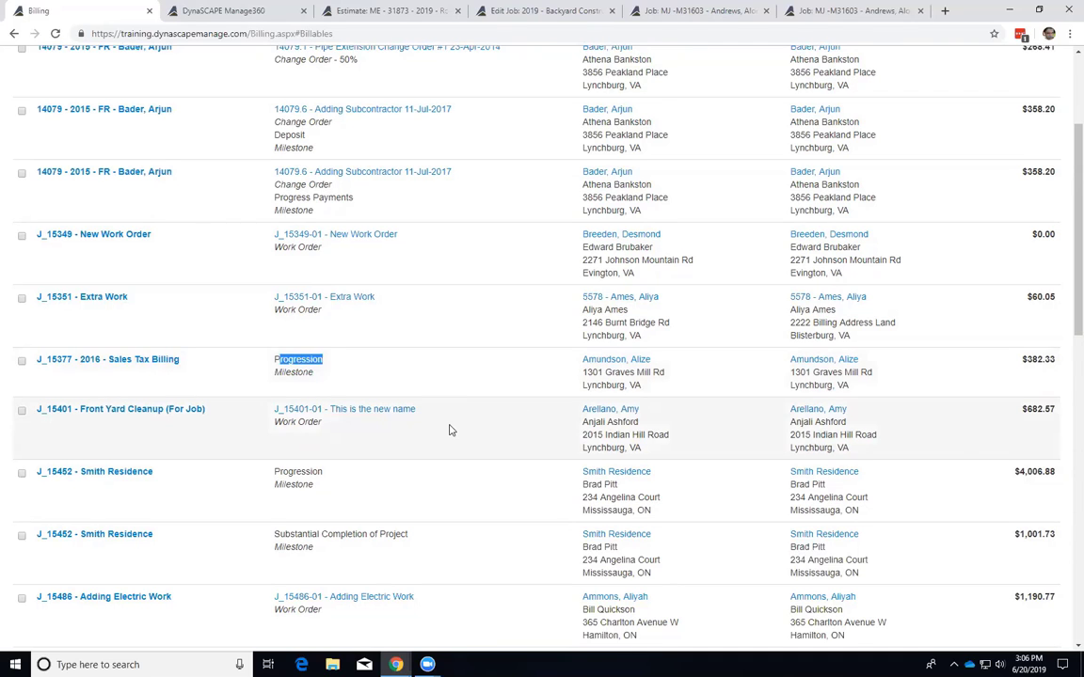
scroll(433, 431, "down", 2)
scroll(432, 431, "up", 4)
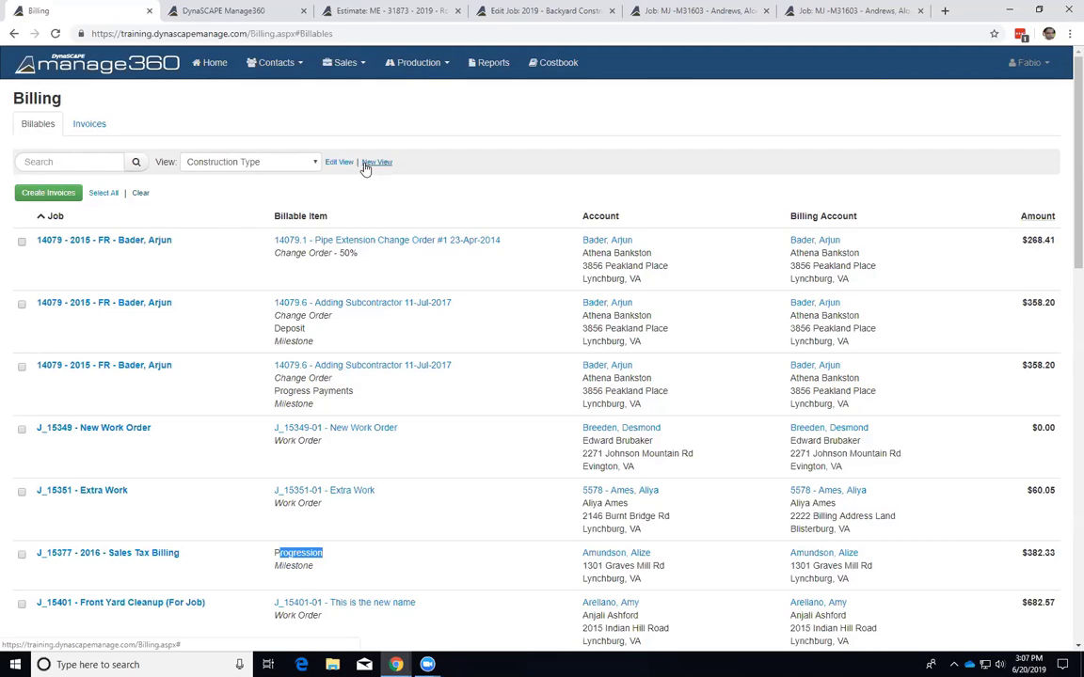
Start a new billables view with a Billing Type condition and review the billing types it can match.
left_click(314, 163)
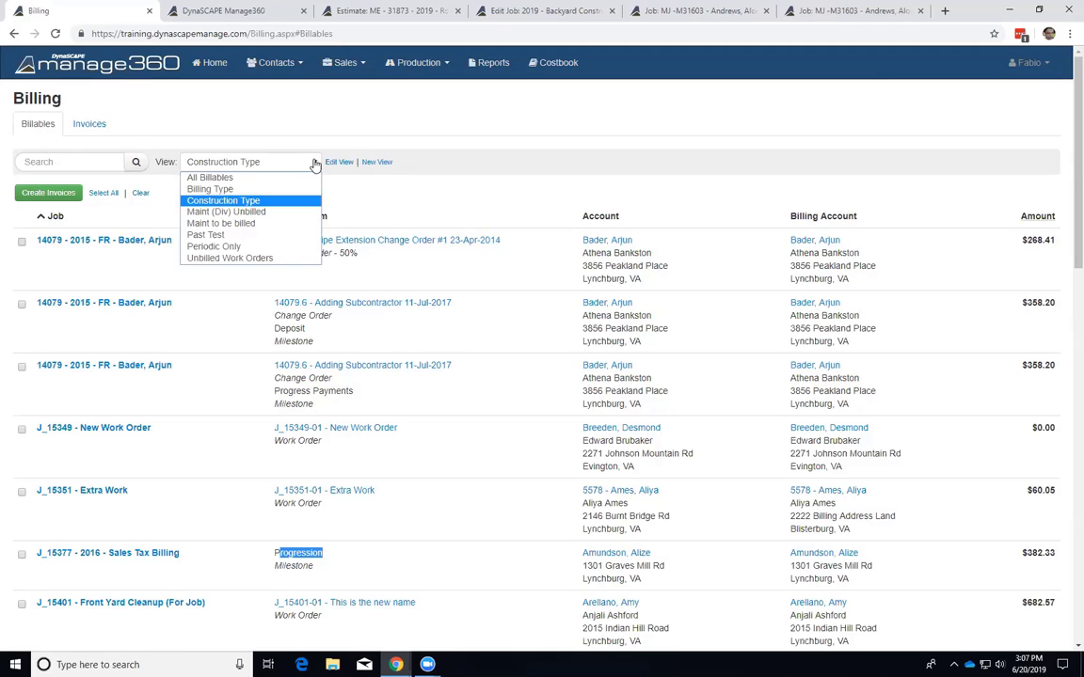
left_click(315, 163)
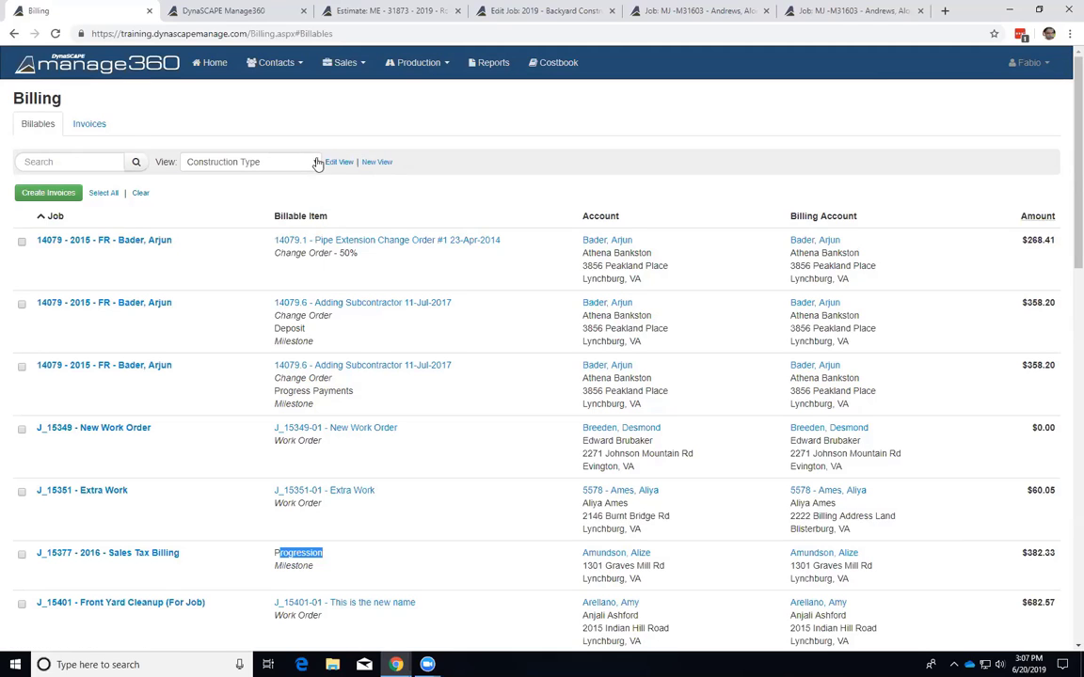
left_click(377, 163)
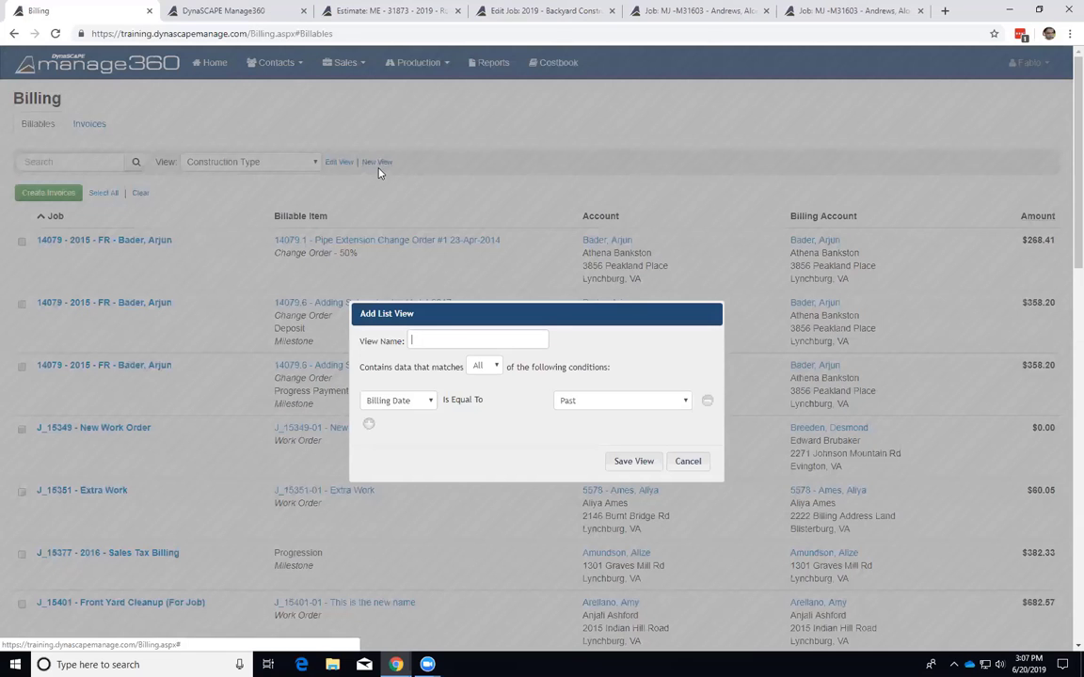
left_click(431, 403)
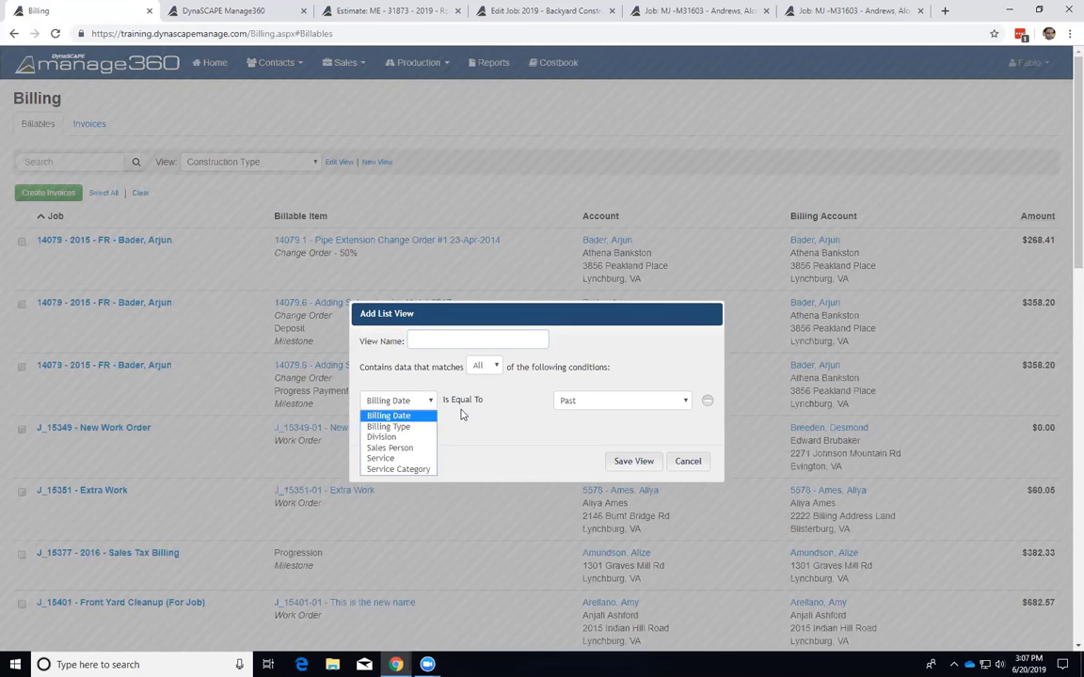
left_click(419, 428)
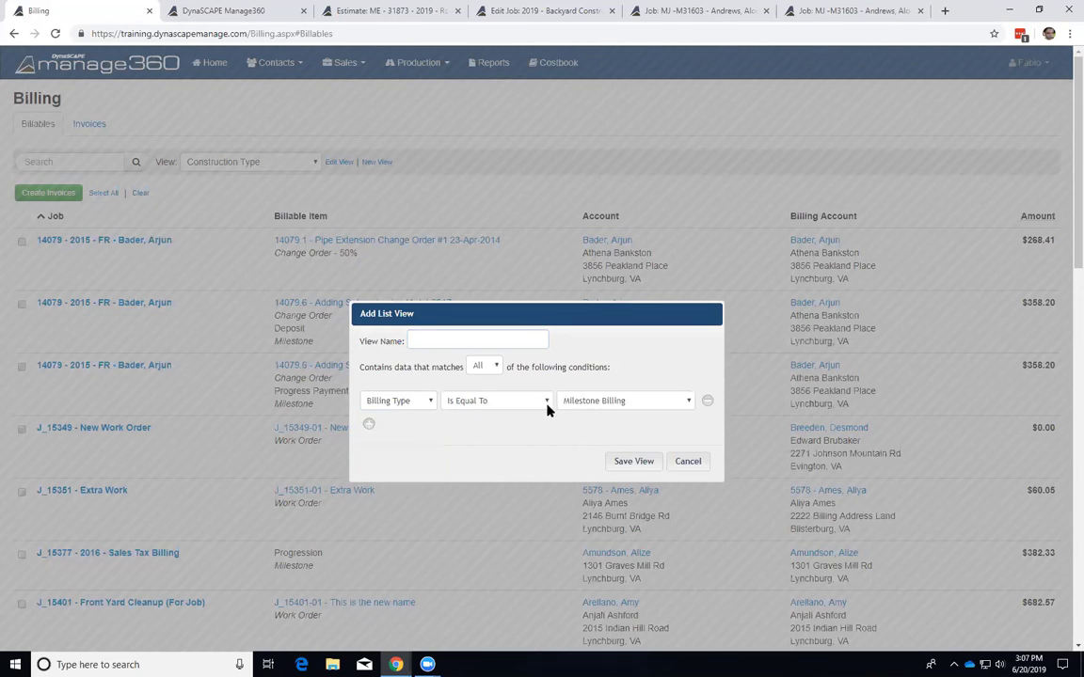
left_click(561, 402)
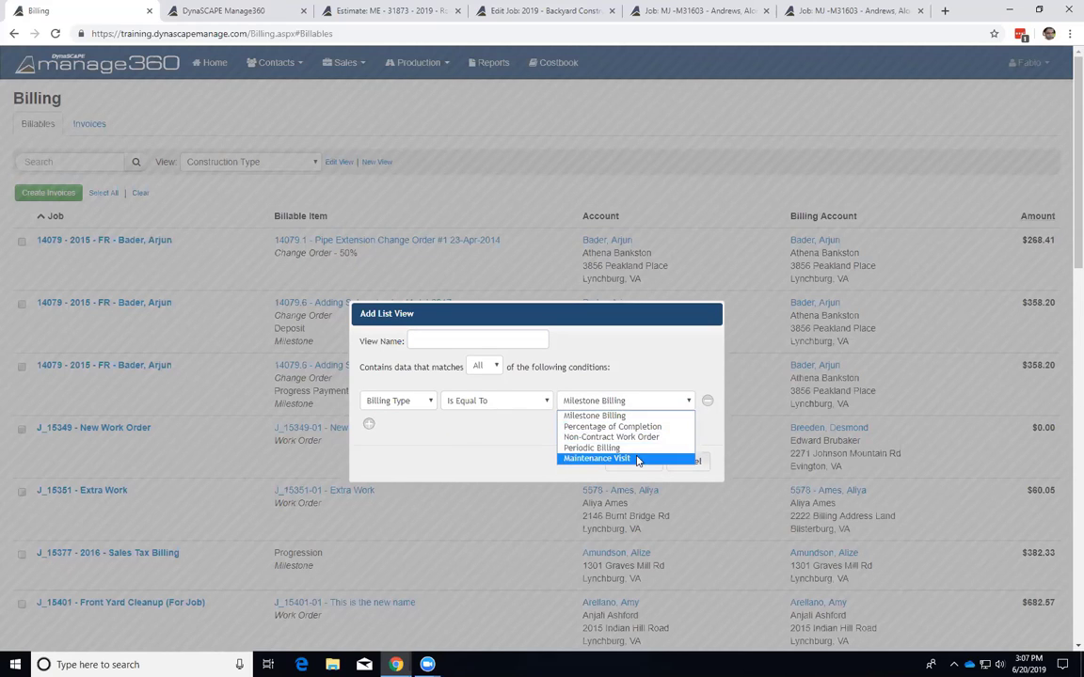
Try a Service condition equal to Maintenance - Grounds Maintenance - Bed Cleanup with Mulching, and discard the new view.
left_click(429, 403)
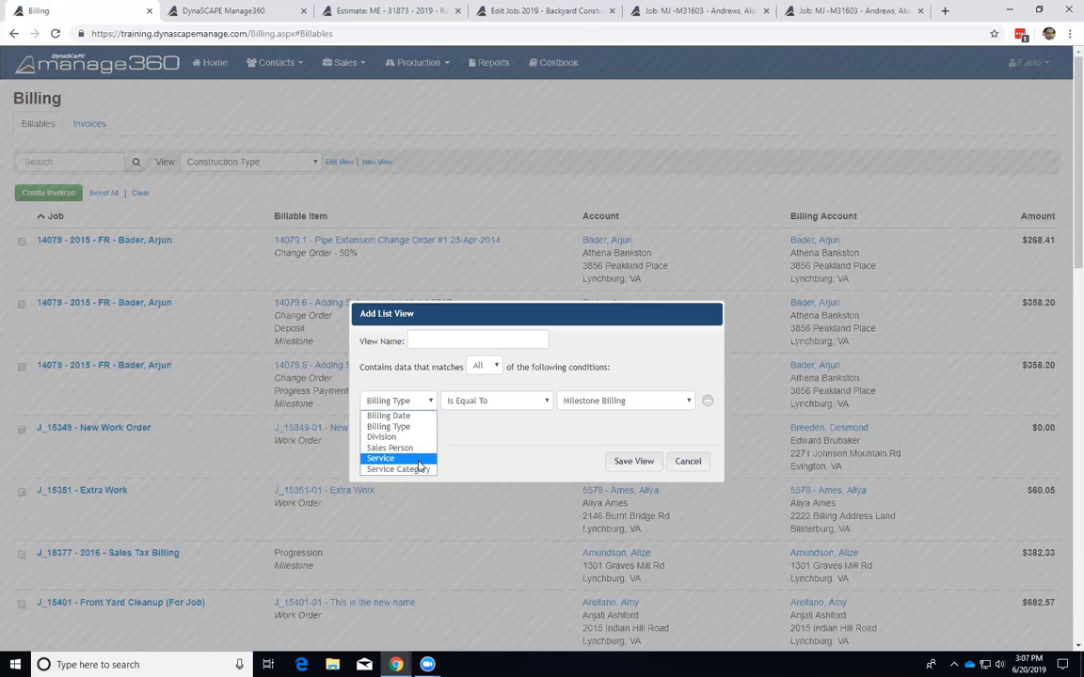
left_click(414, 459)
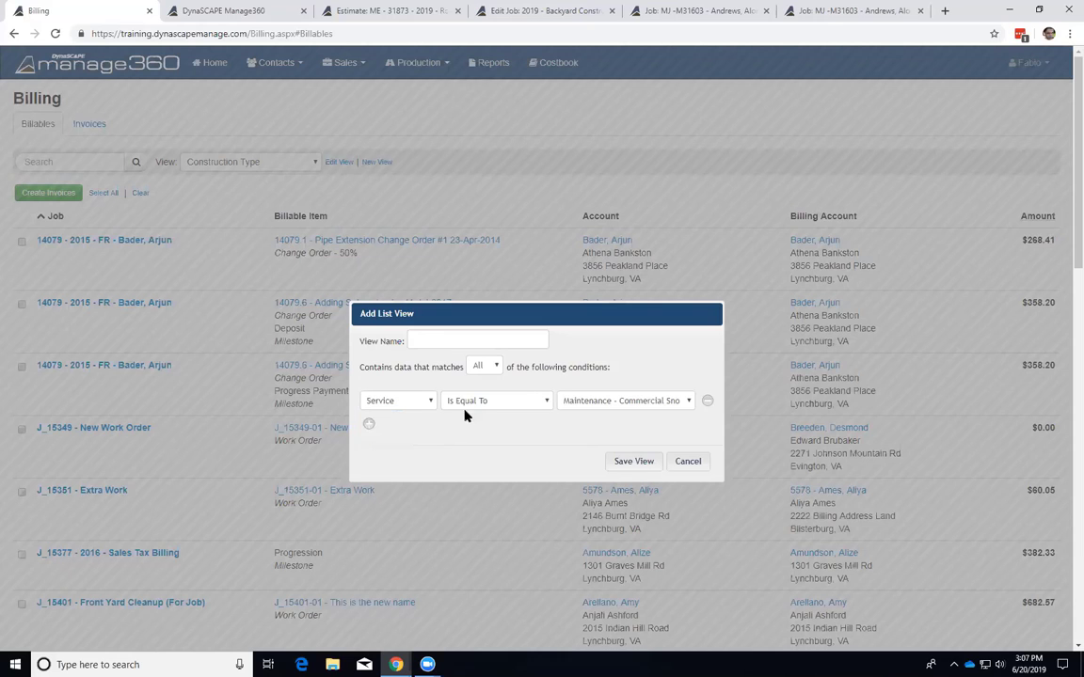
left_click(577, 401)
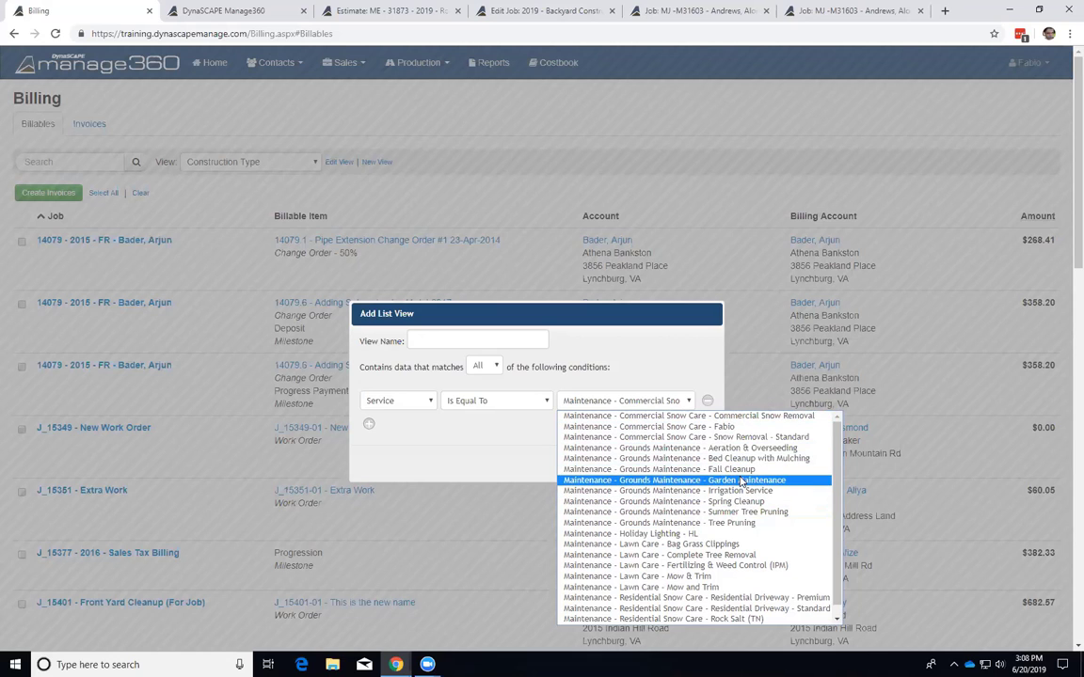
scroll(745, 523, "down", 1)
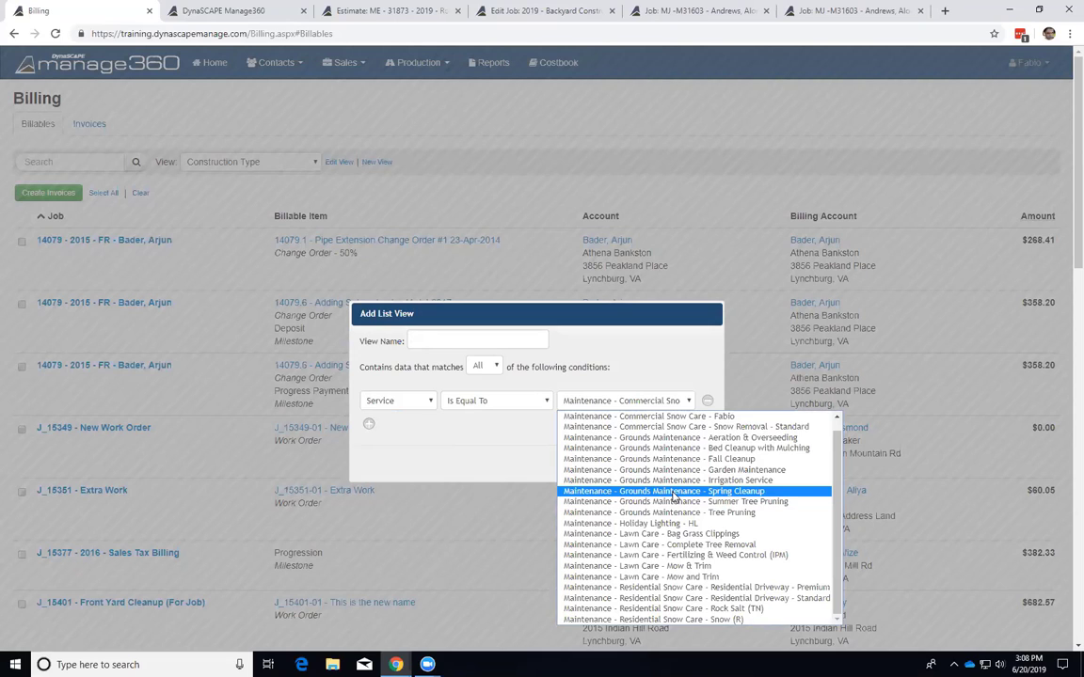
left_click(687, 449)
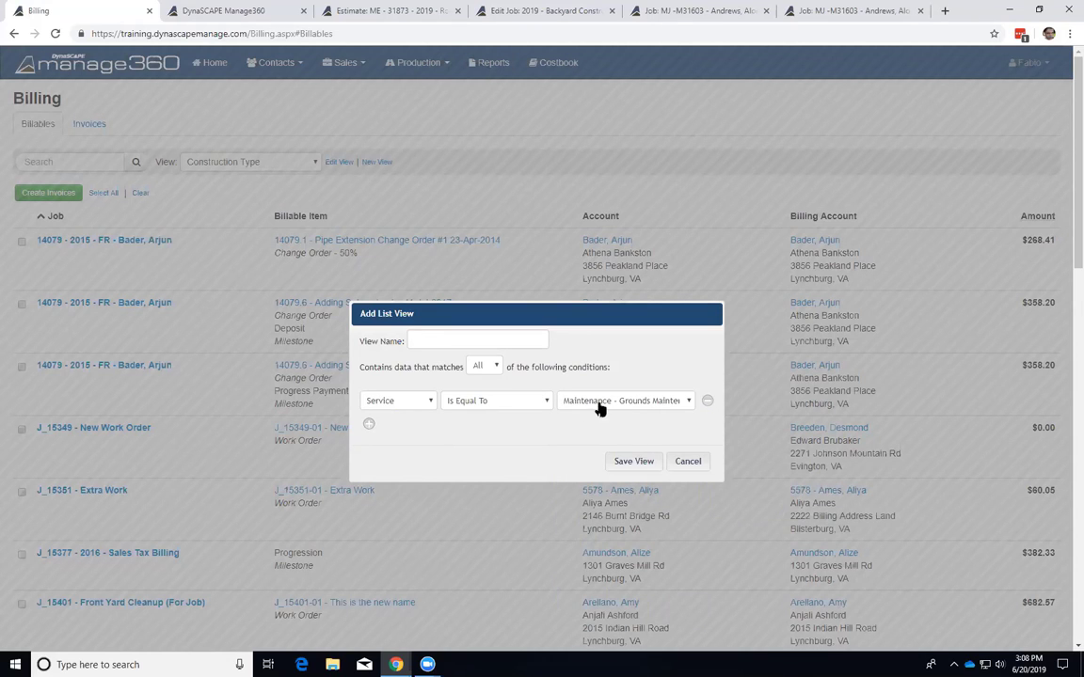
left_click(686, 463)
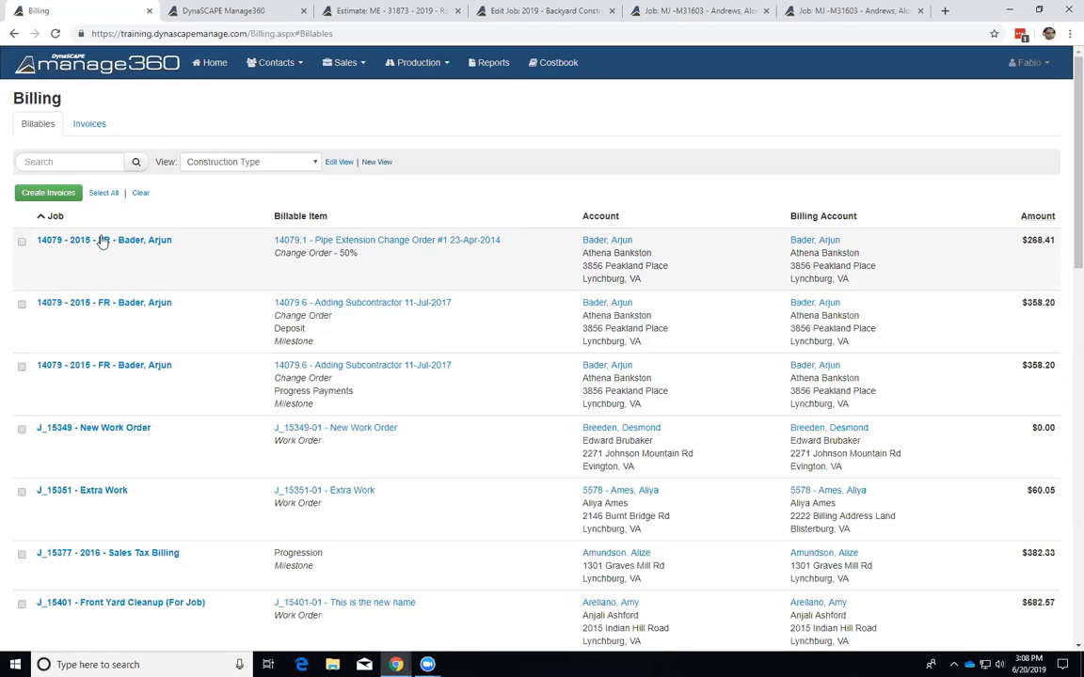
Open the company-wide invoices list, show Invoices Created Today, and review the other saved invoice views.
left_click(92, 129)
left_click(43, 126)
left_click(94, 132)
left_click(193, 162)
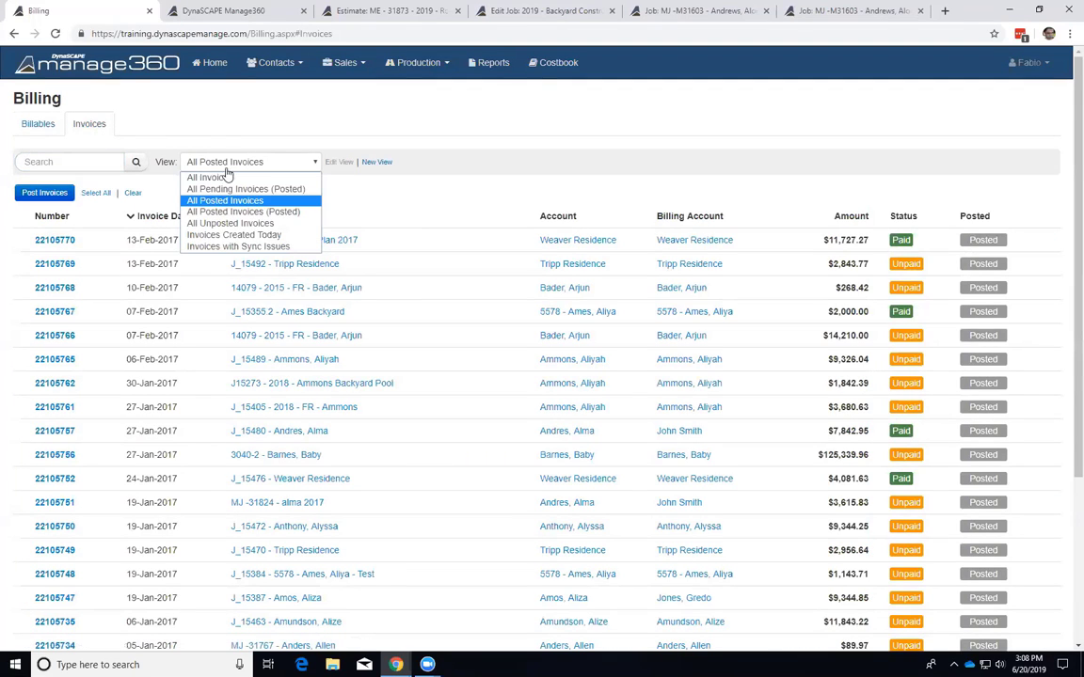
left_click(233, 234)
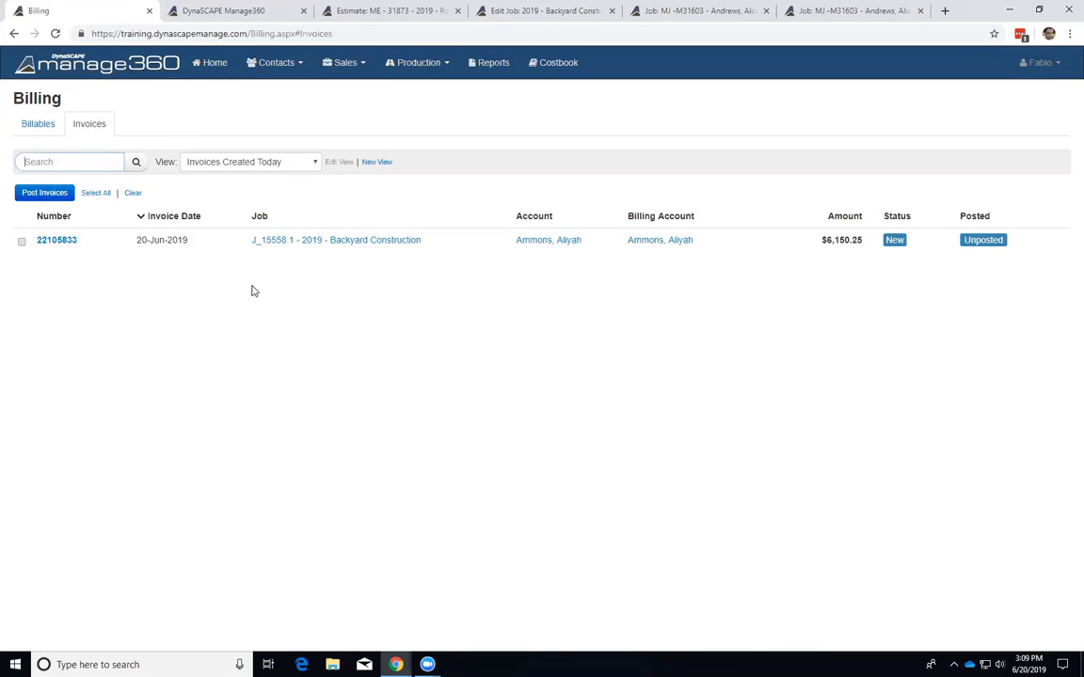
left_click(273, 162)
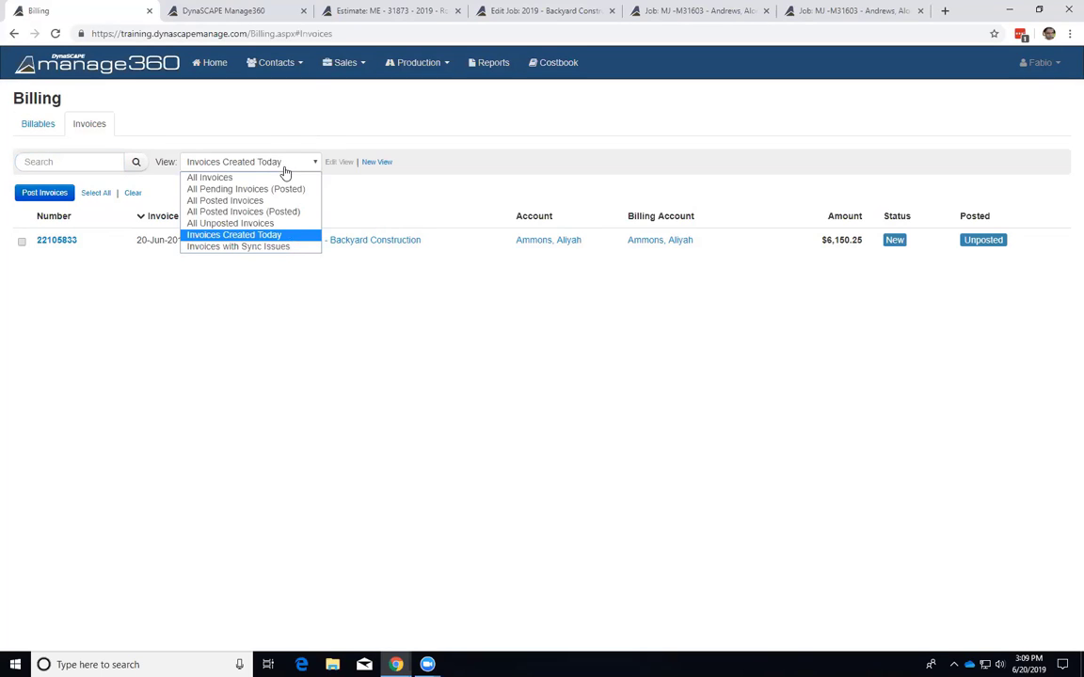
left_click(382, 192)
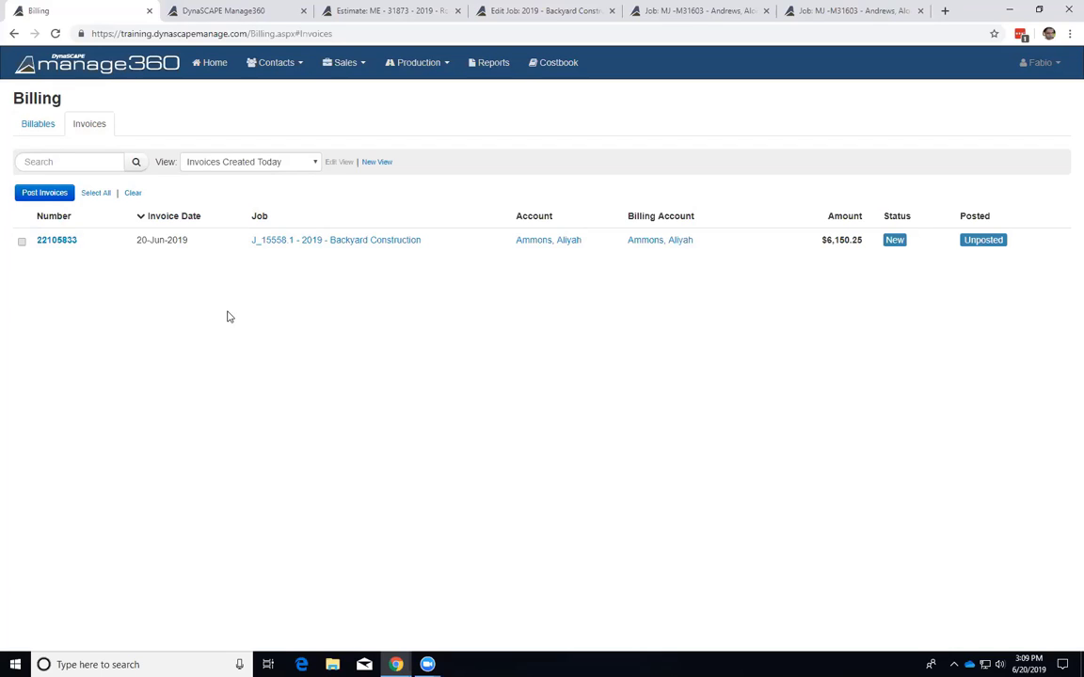
Select the 2019 - Backyard Construction invoice and review the statuses it can be changed to.
left_click(21, 242)
left_click(895, 243)
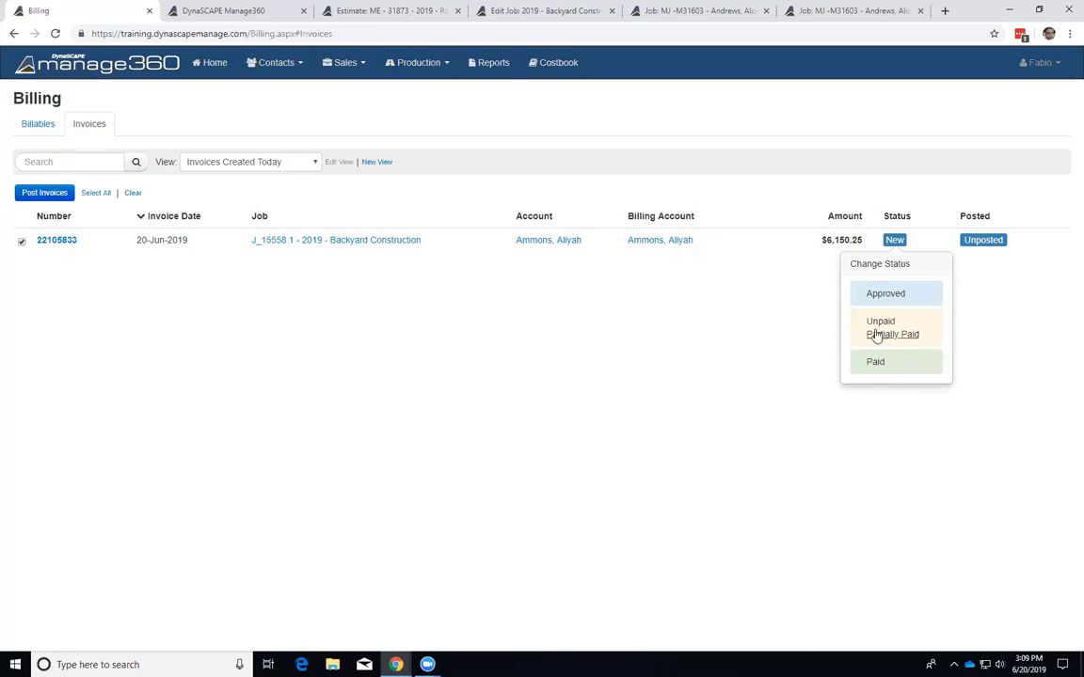
left_click(798, 310)
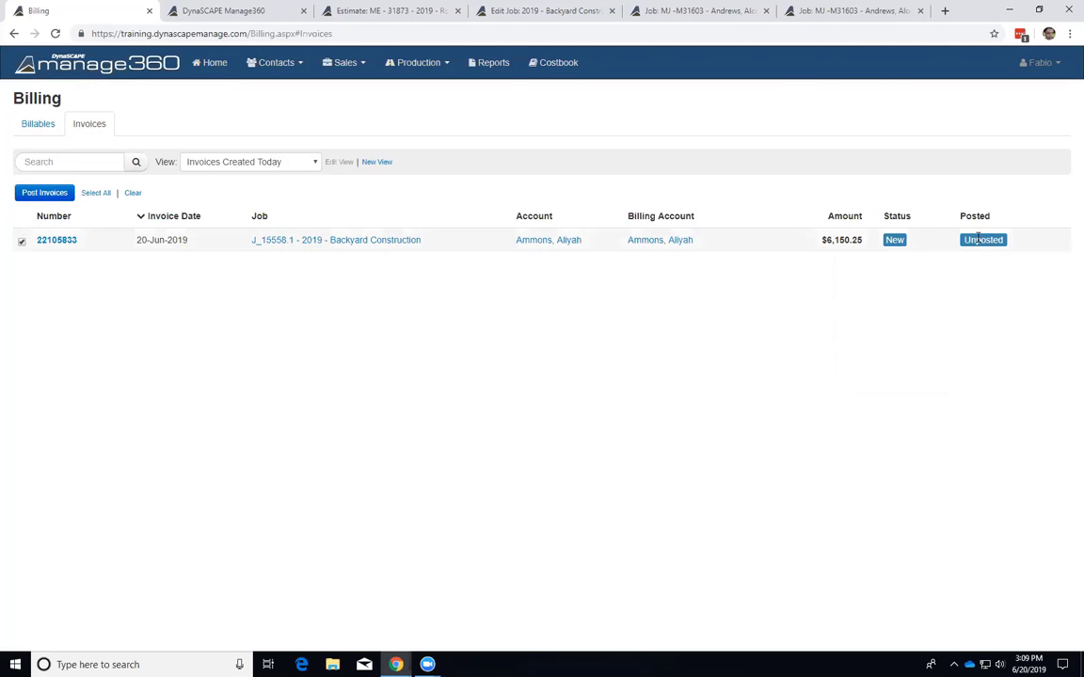
left_click(896, 244)
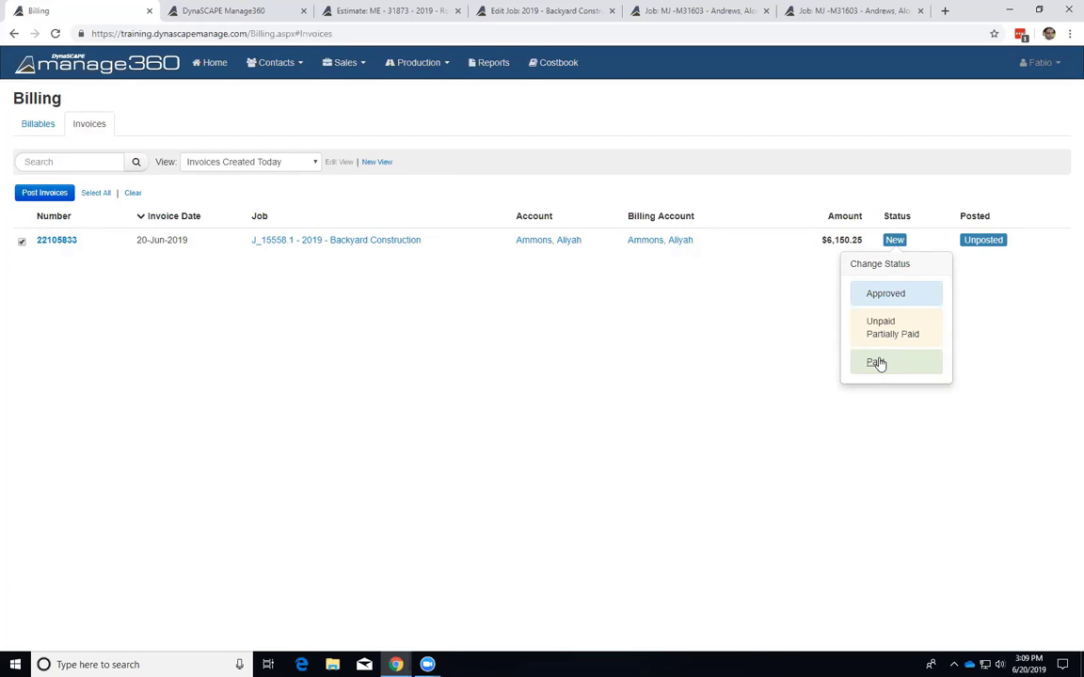
left_click(724, 323)
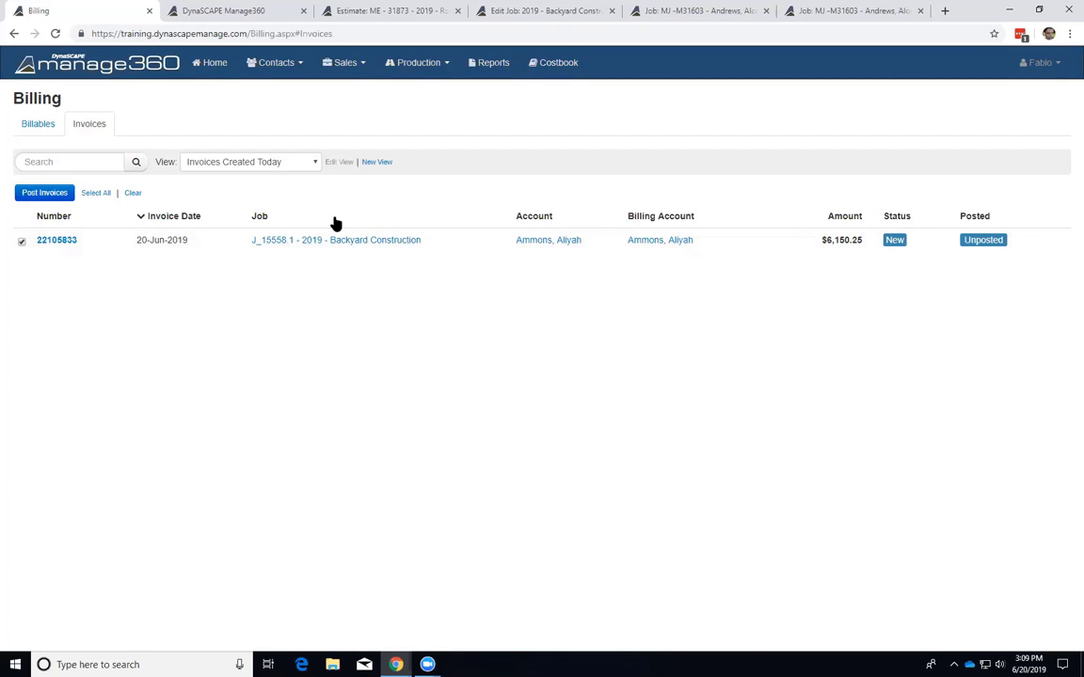
Show the Invoices with Sync Issues view, and switch the list to All Invoices.
left_click(318, 162)
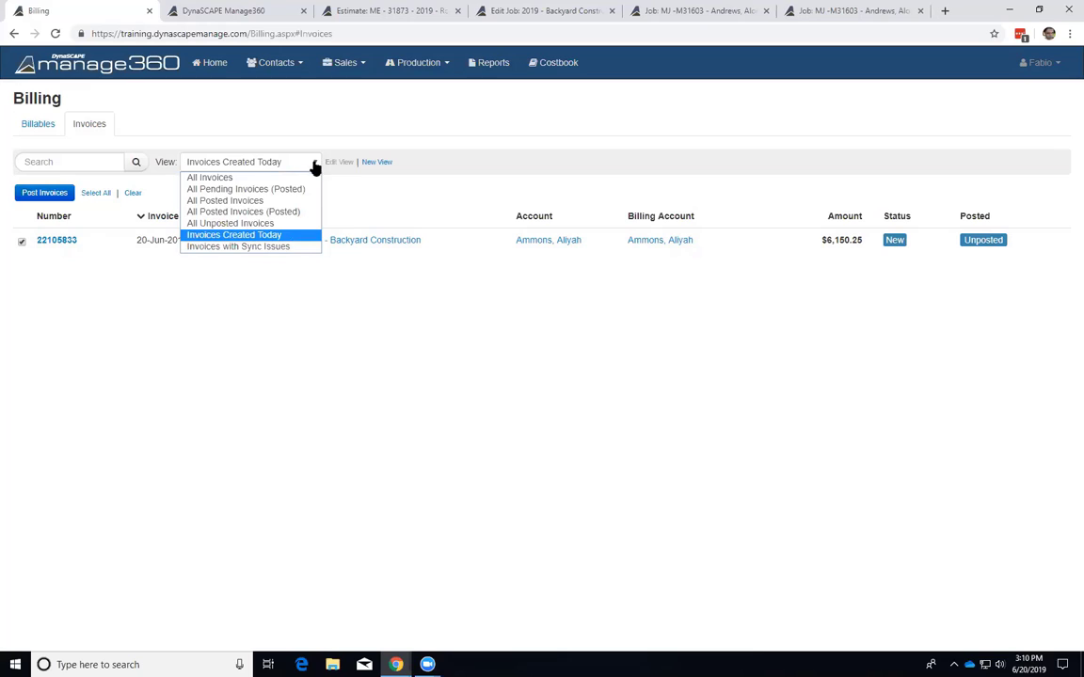
left_click(293, 247)
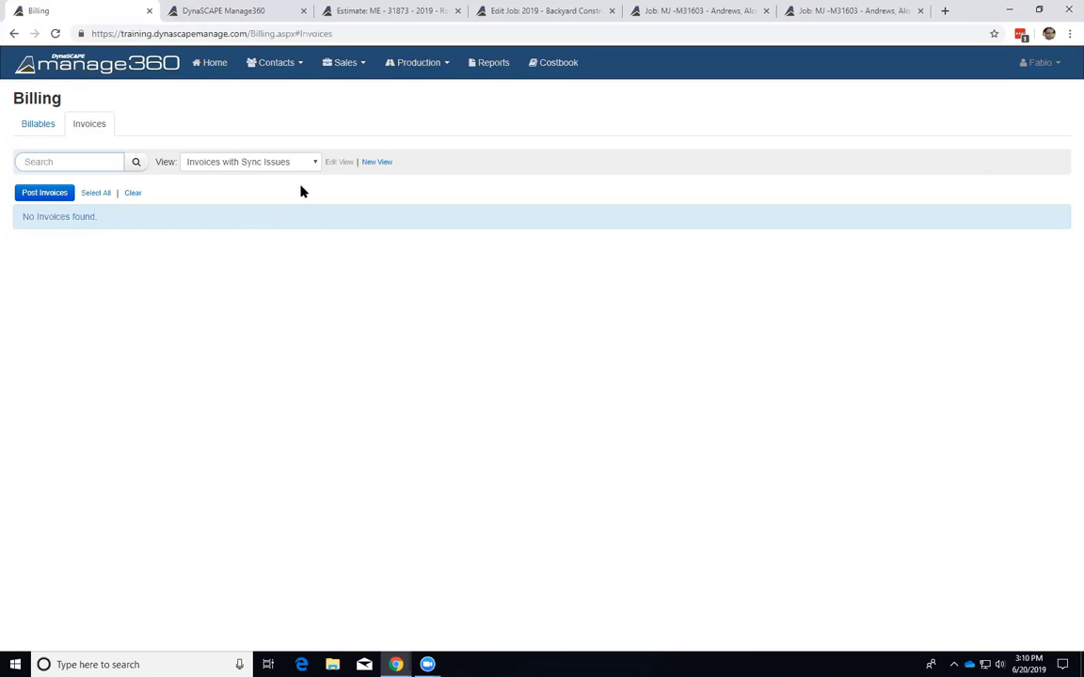
left_click(315, 162)
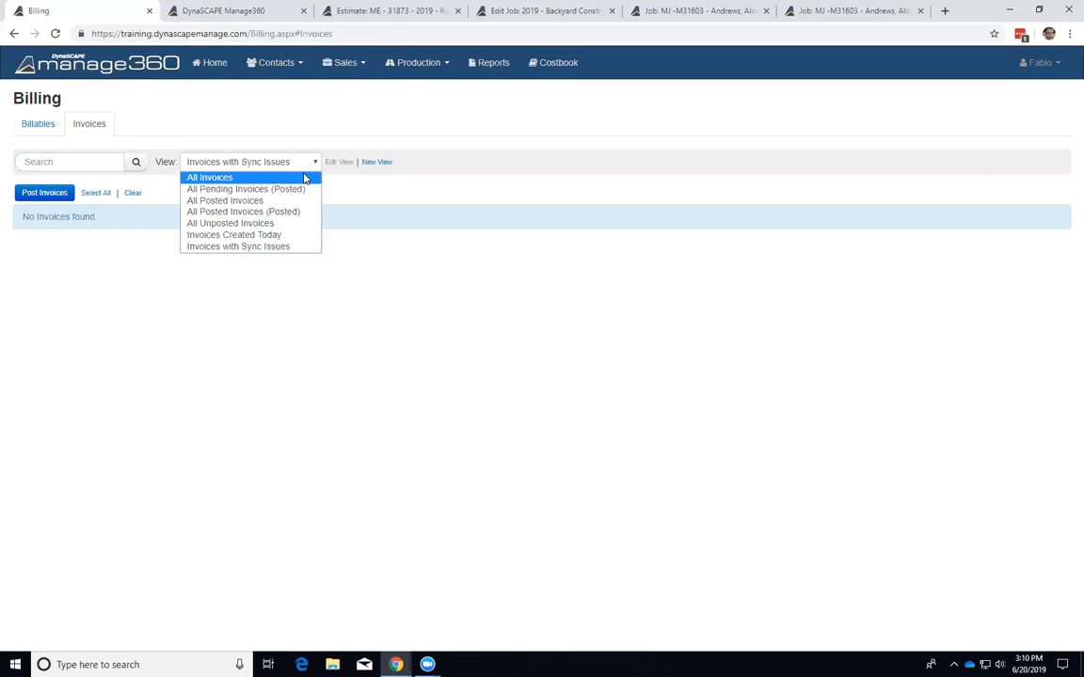
left_click(309, 177)
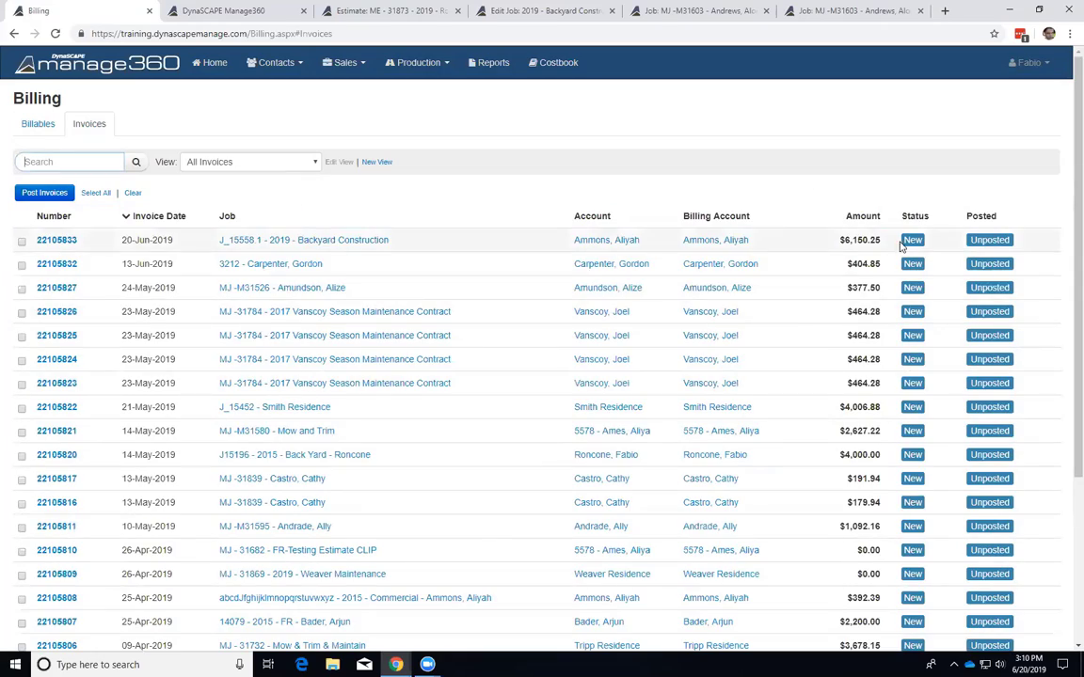
Look through the full invoices list and switch it to the All Posted Invoices view.
scroll(888, 356, "down", 3)
scroll(887, 356, "up", 2)
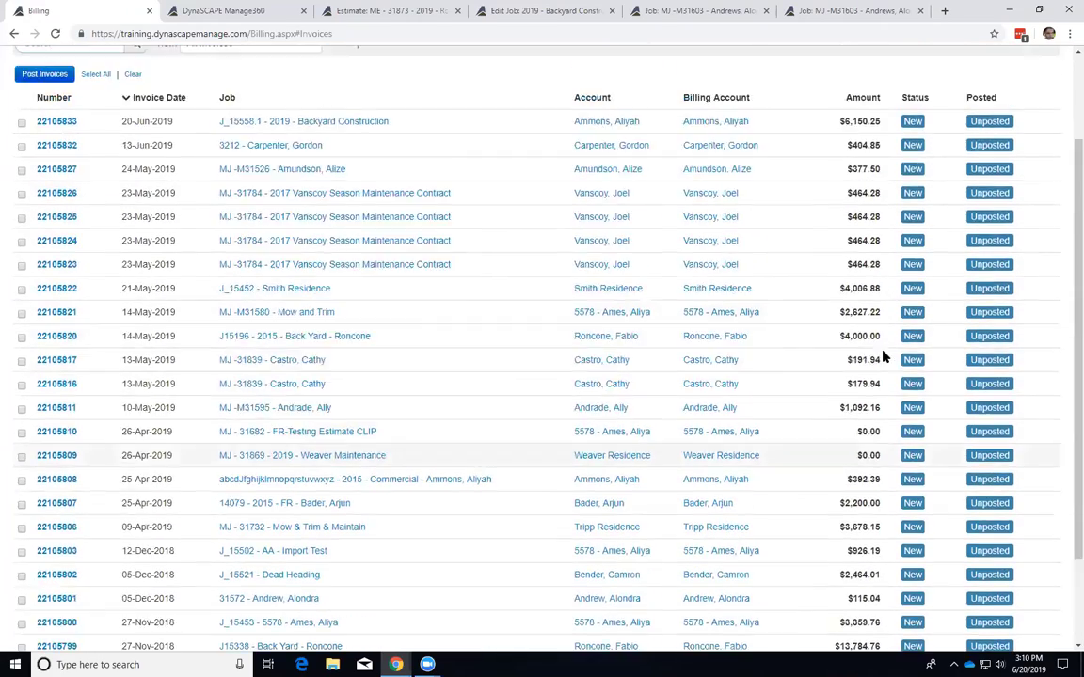
scroll(884, 356, "down", 1)
scroll(394, 355, "up", 5)
left_click(285, 162)
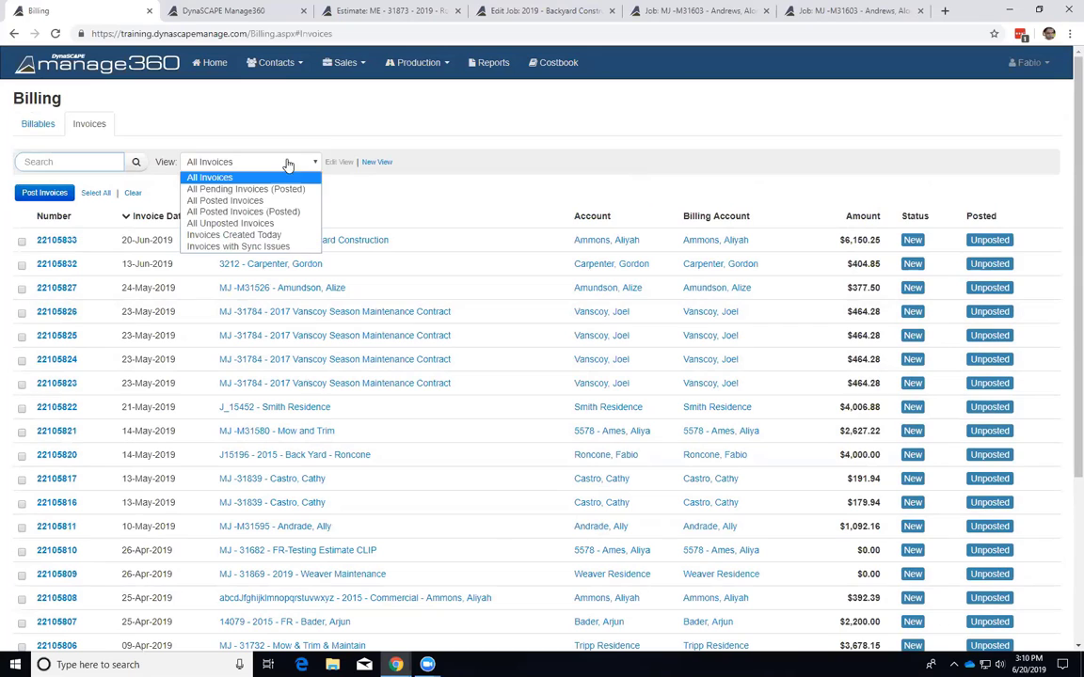
left_click(280, 202)
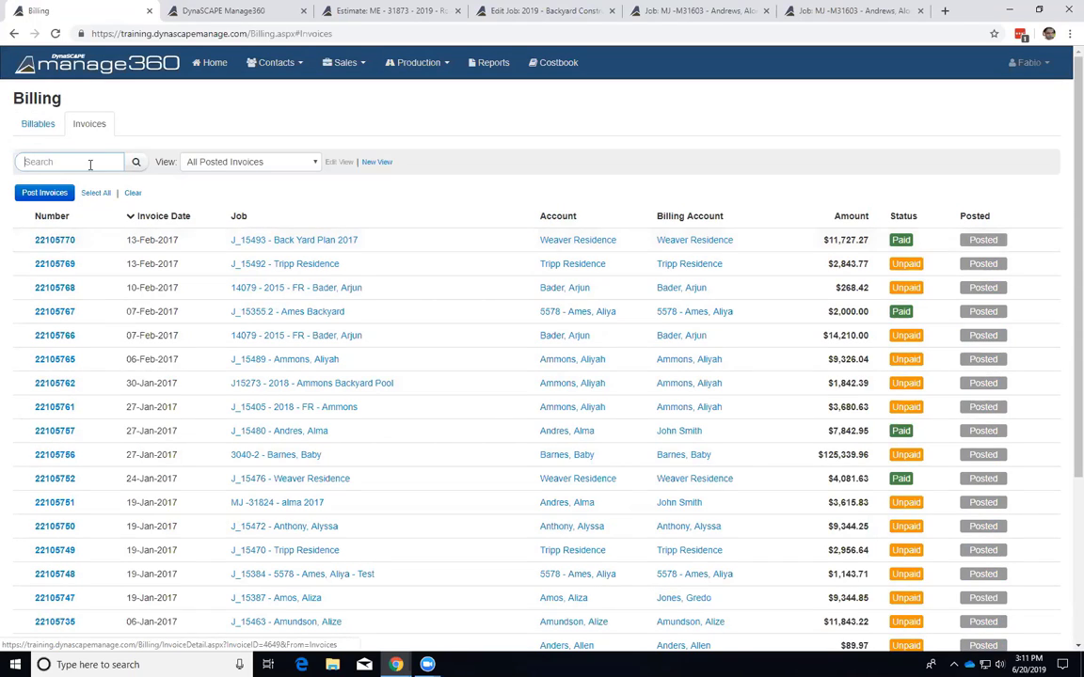
Return to the company-wide billables list and review its saved views.
left_click(55, 125)
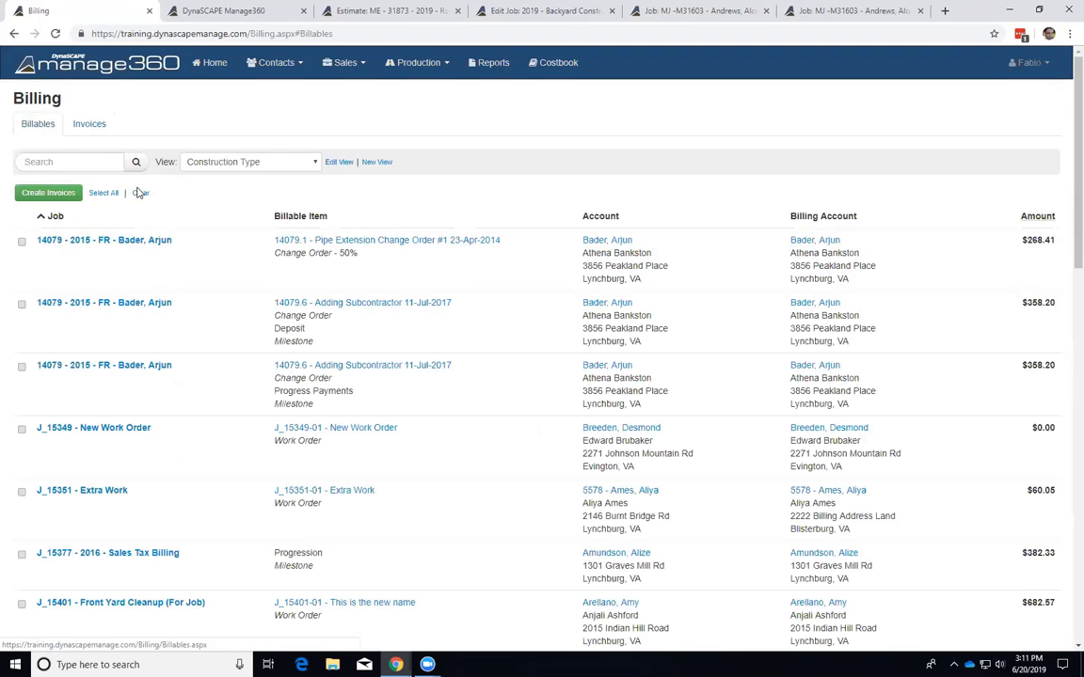
left_click(260, 160)
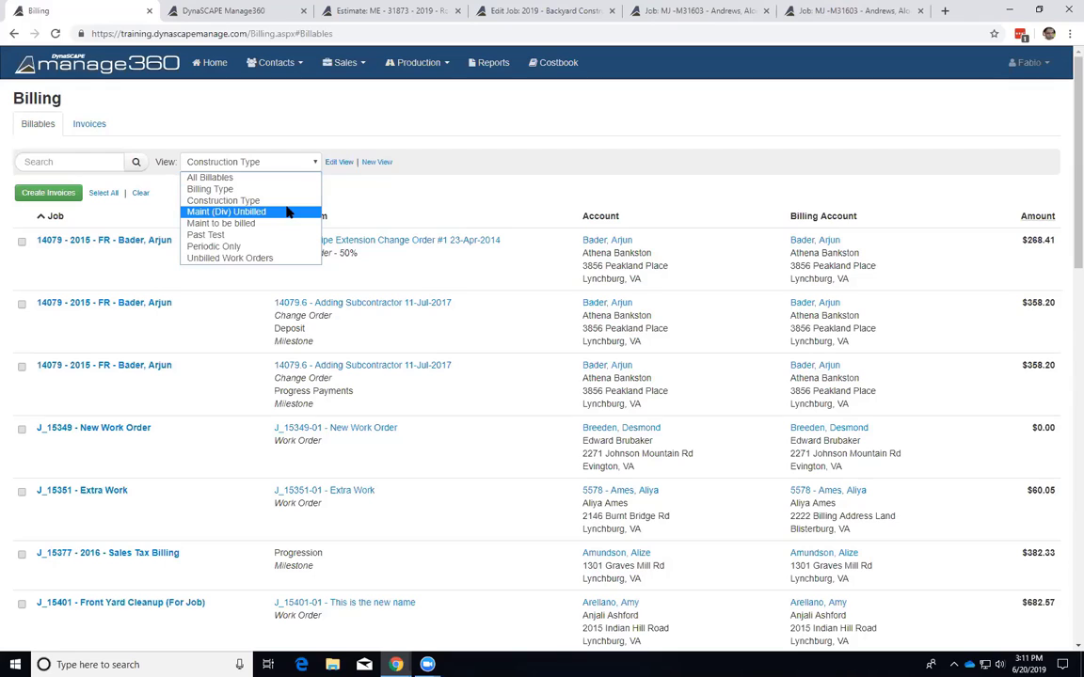
left_click(410, 178)
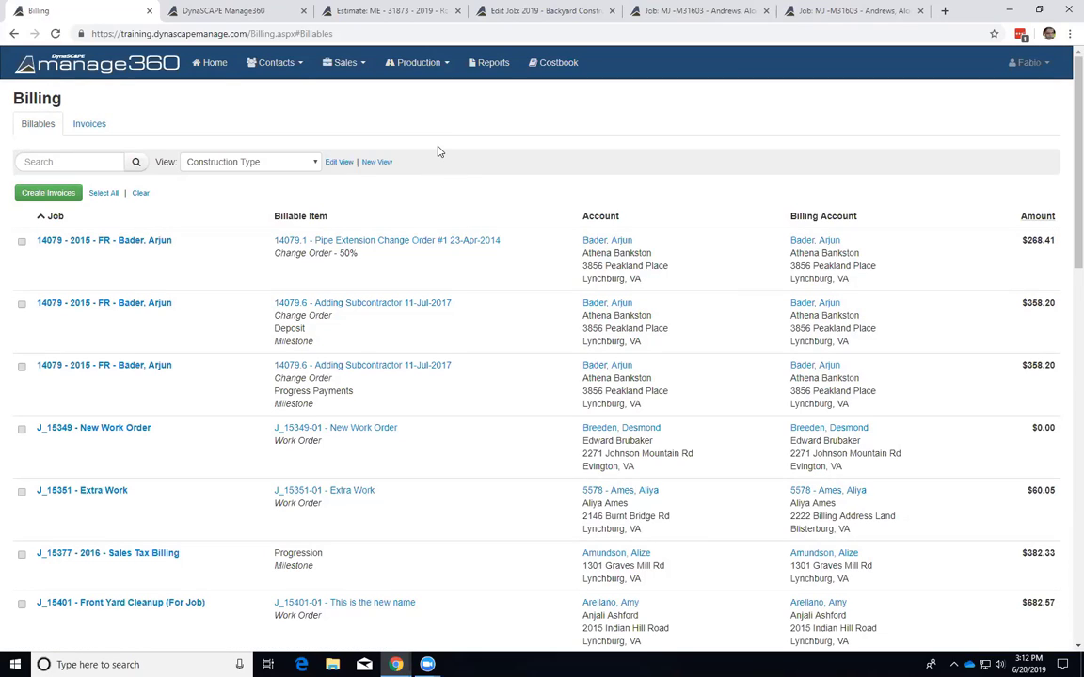
Open the Invoice Report from the Billing type in the reports list and look over its options.
left_click(485, 65)
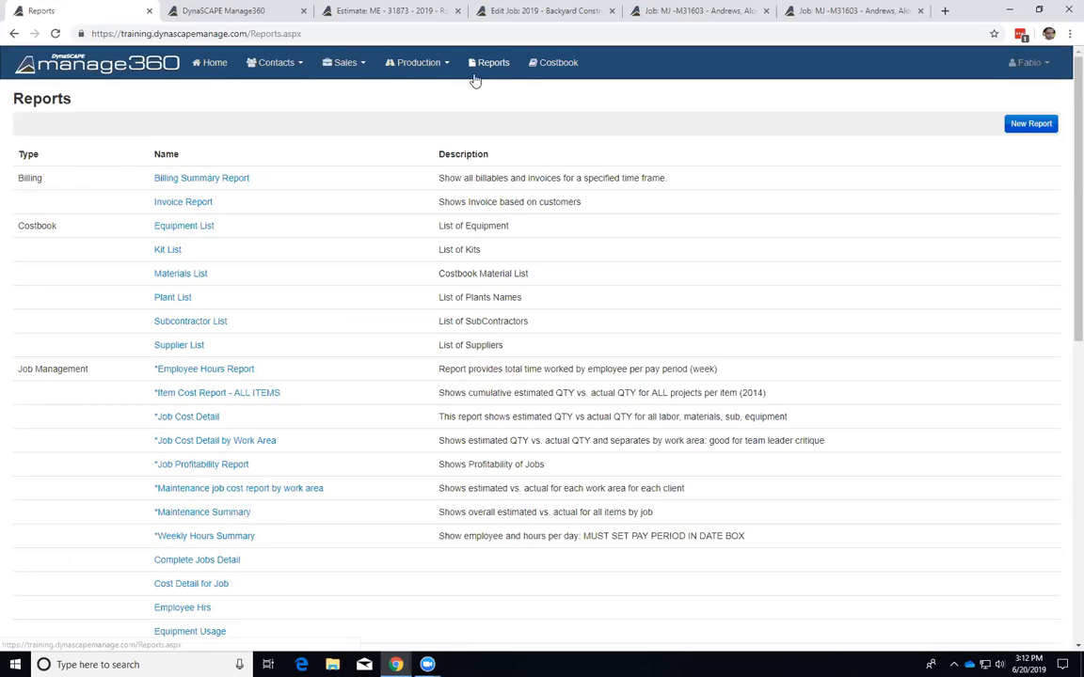
left_click_drag(19, 154, 40, 179)
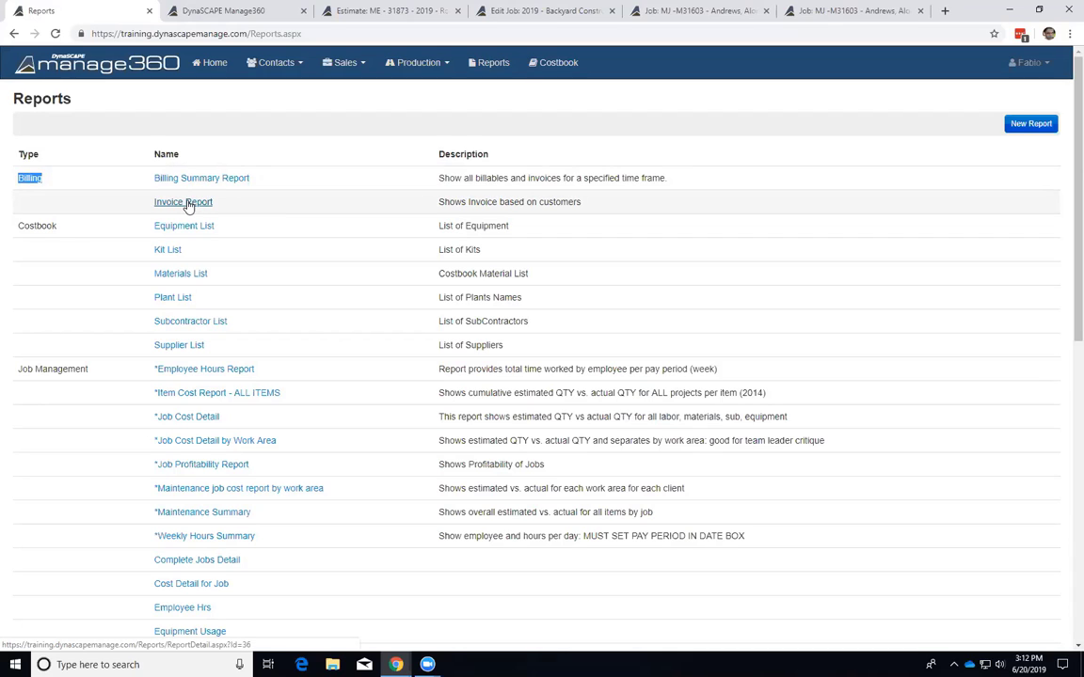
left_click_drag(437, 201, 555, 203)
left_click(553, 203)
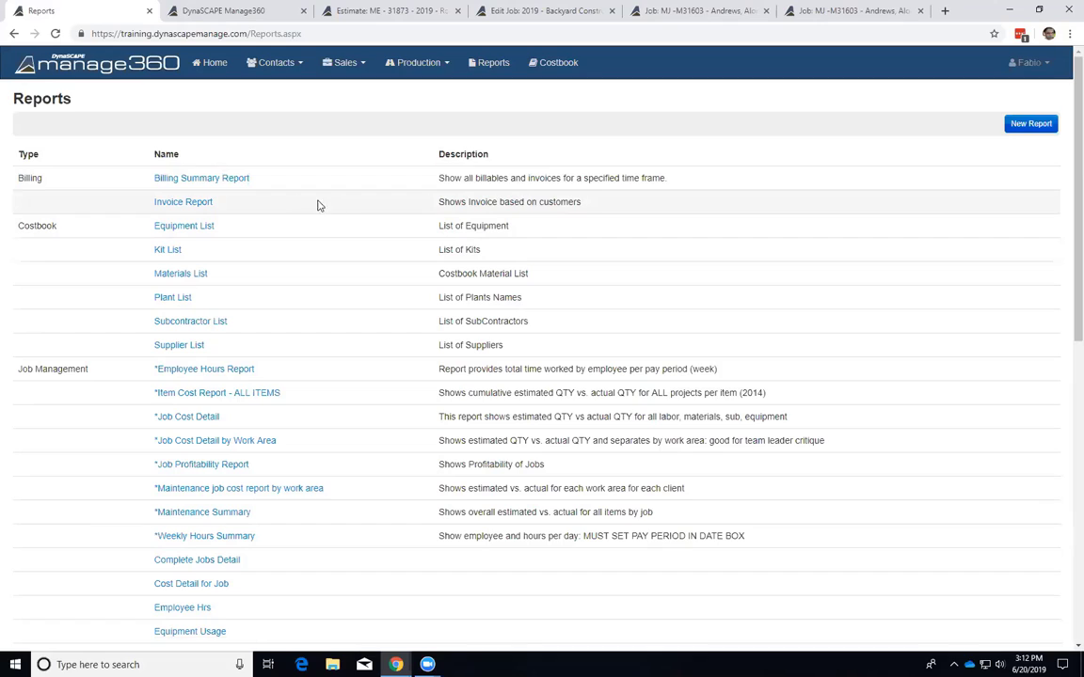
left_click(205, 202)
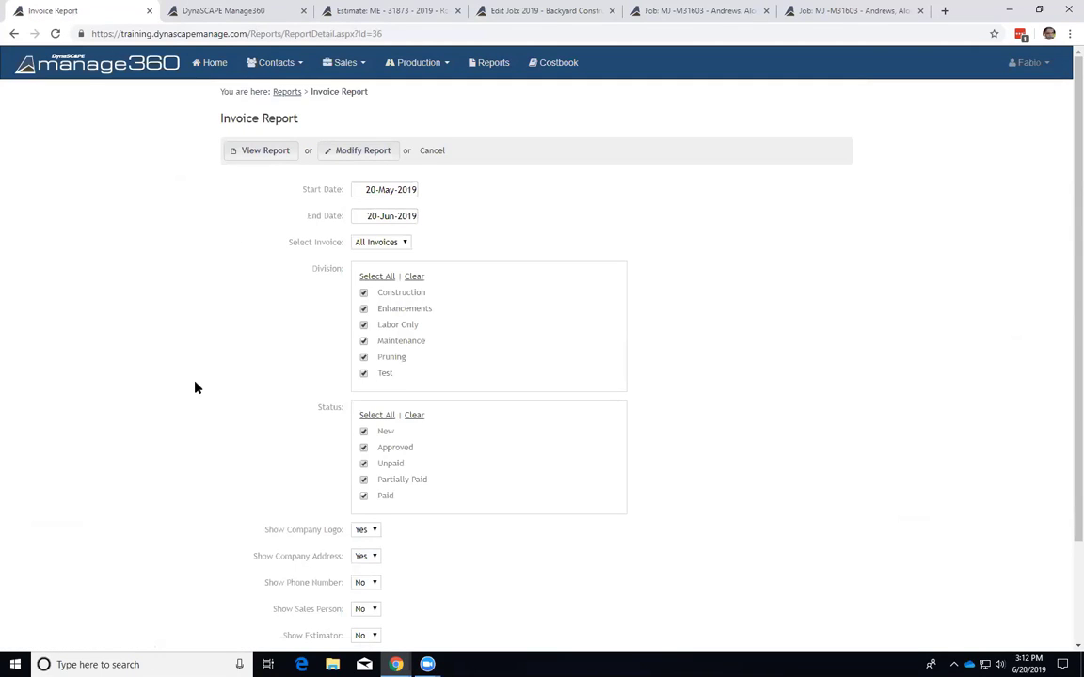
scroll(174, 425, "down", 2)
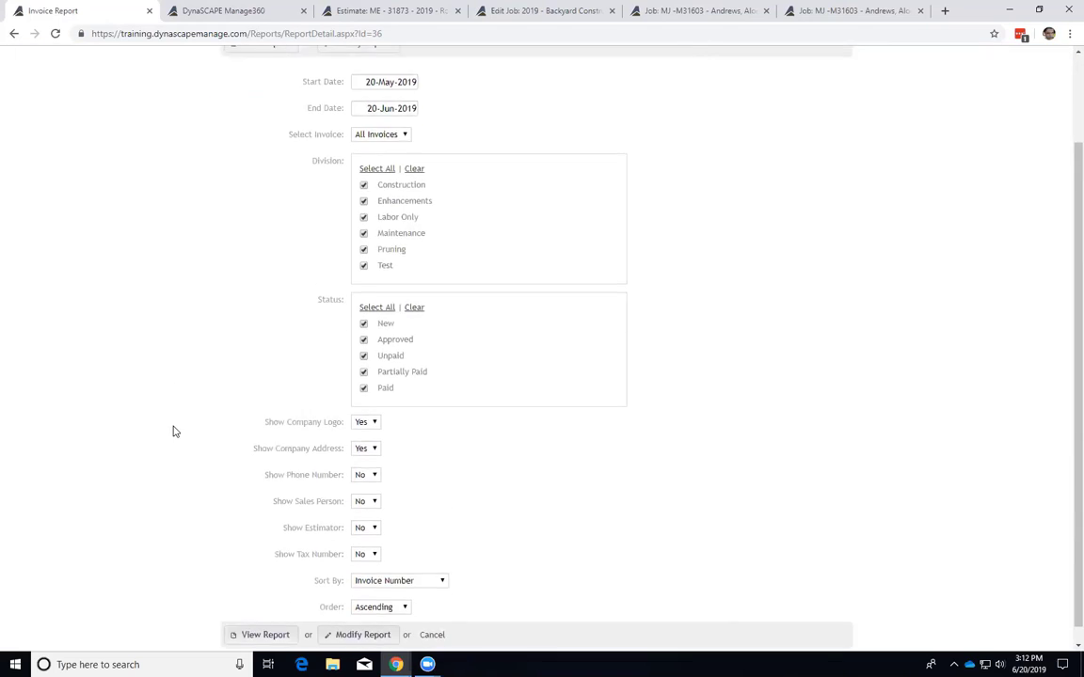
scroll(174, 431, "up", 2)
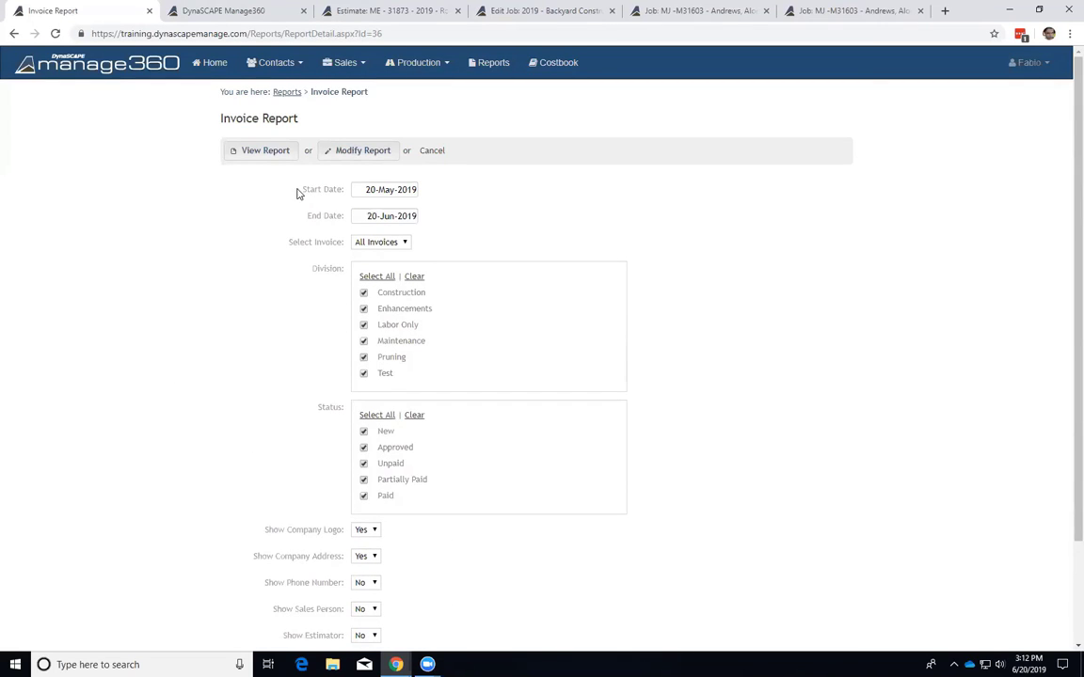
Set the Invoice Report's start date to 20-Jun-2019.
left_click_drag(298, 189, 349, 189)
left_click_drag(307, 216, 345, 193)
left_click(368, 193)
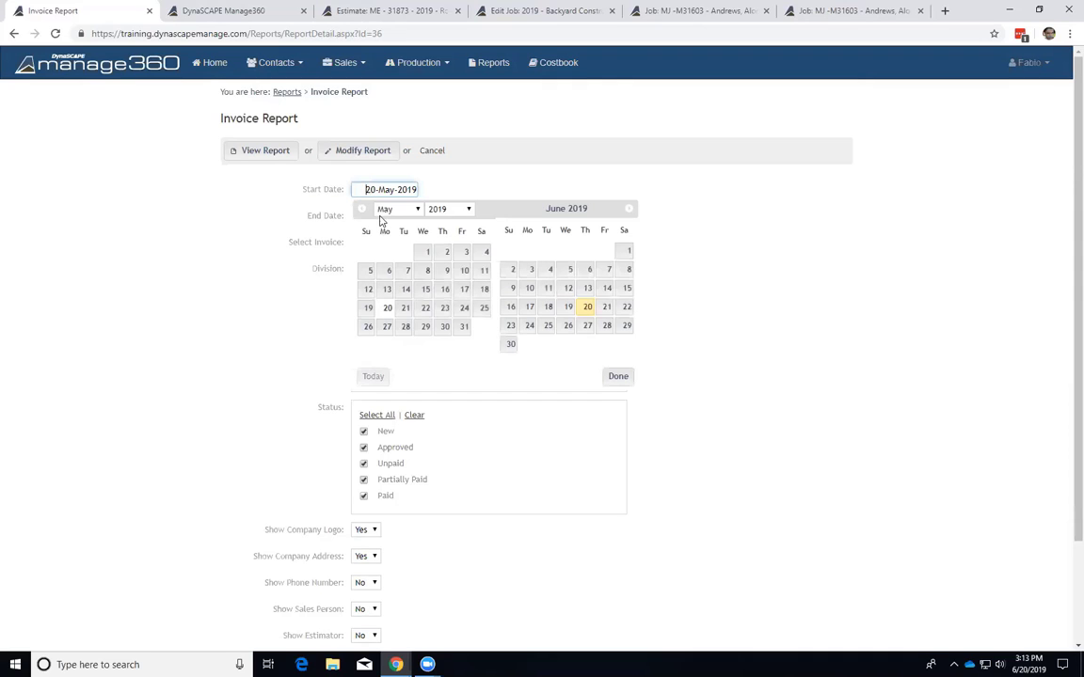
left_click(580, 308)
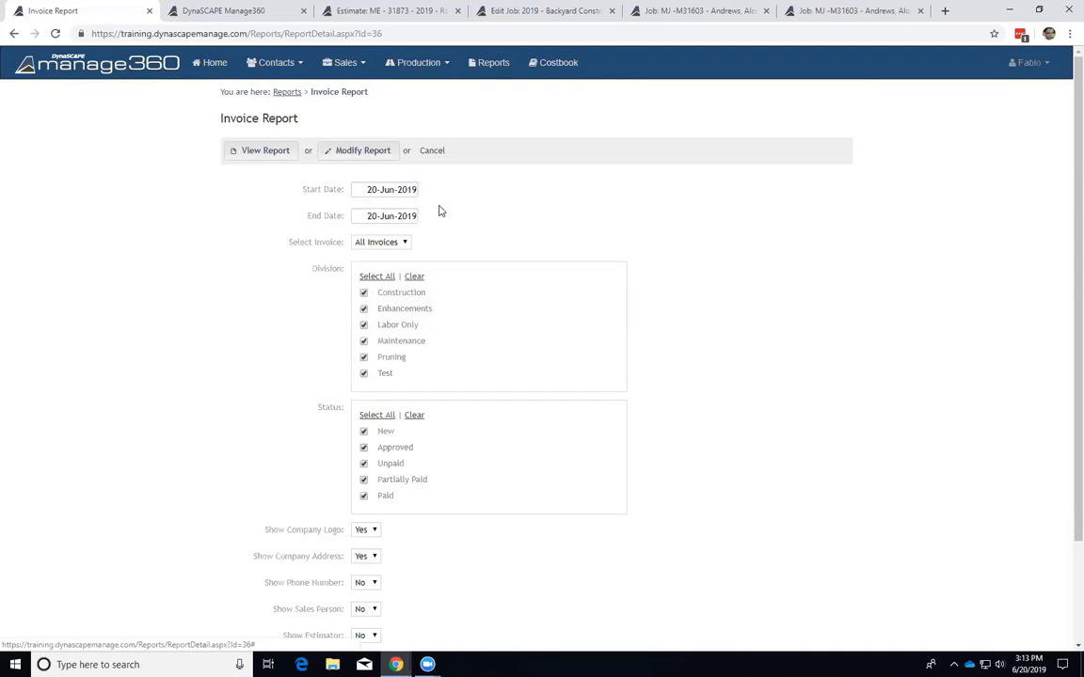
Review the report's invoice selection, keeping All Invoices, and examine the division, status and company display options.
left_click(405, 243)
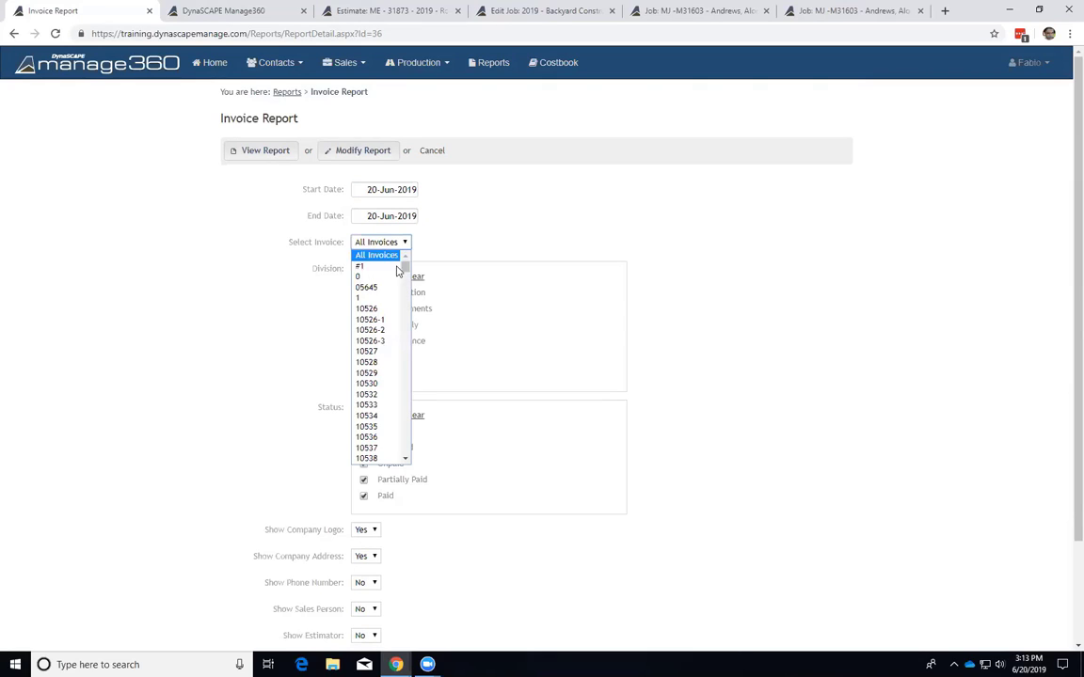
left_click(397, 253)
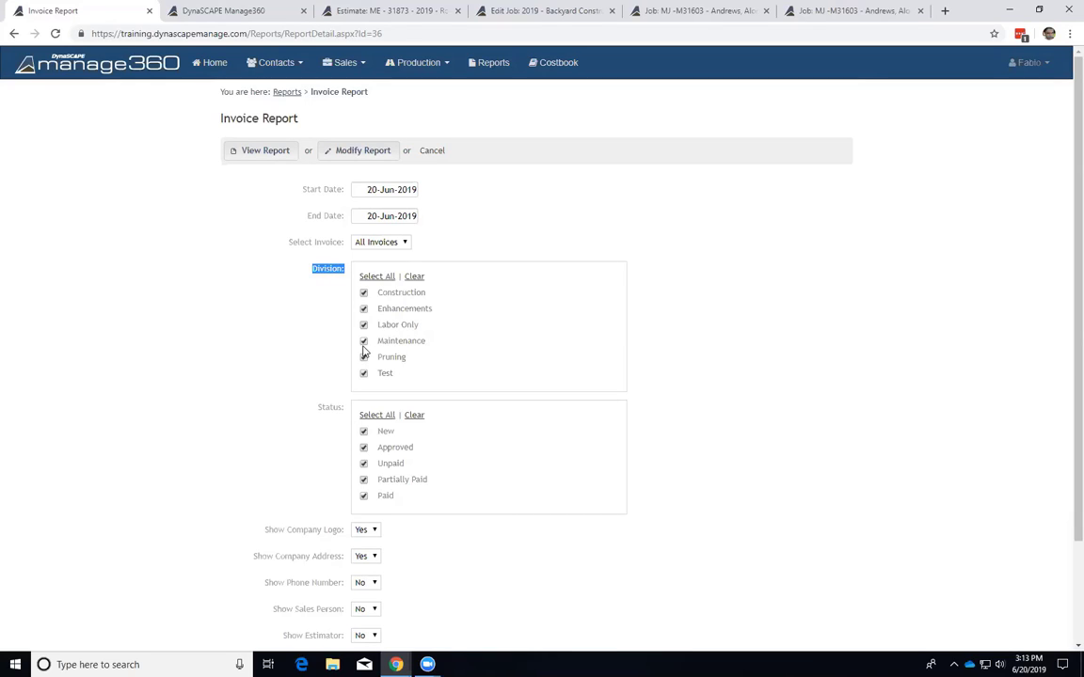
double_click(330, 406)
scroll(292, 423, "down", 1)
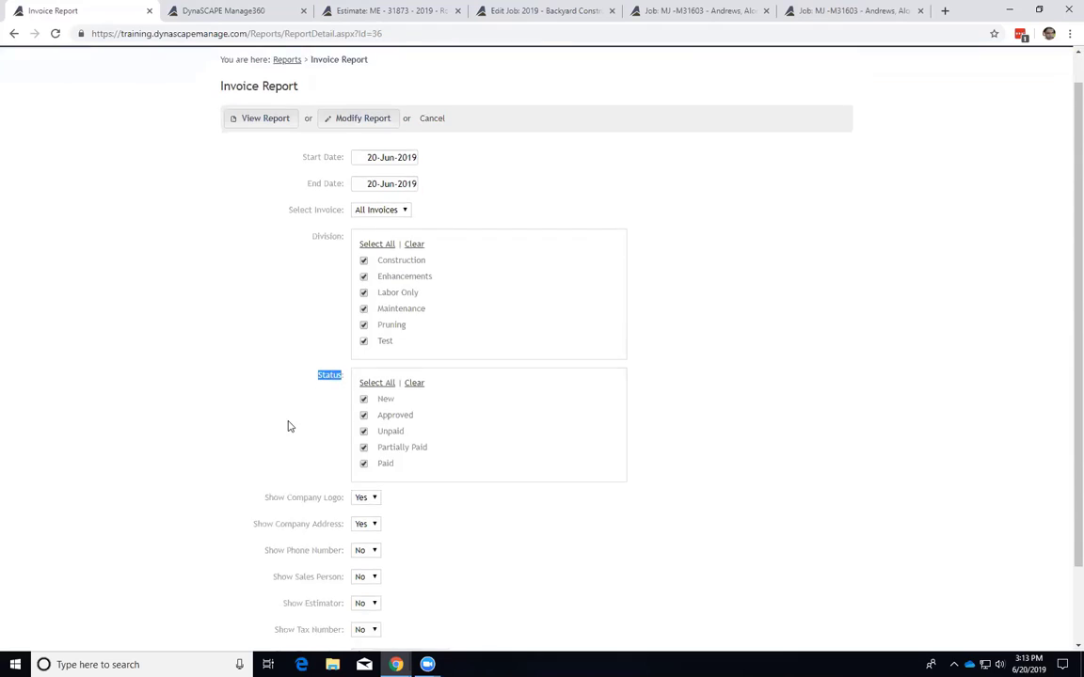
scroll(291, 433, "down", 2)
left_click_drag(266, 411, 336, 407)
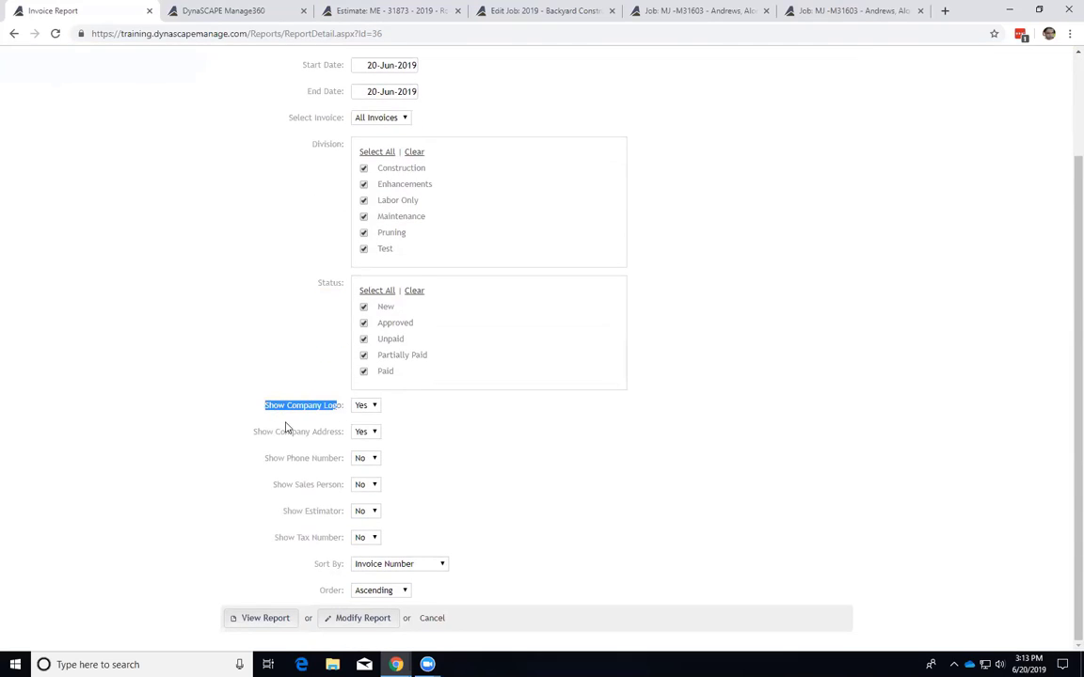
left_click_drag(260, 432, 332, 486)
Set Show Phone Number to Yes for the Invoice Report and look over the remaining options.
left_click(369, 458)
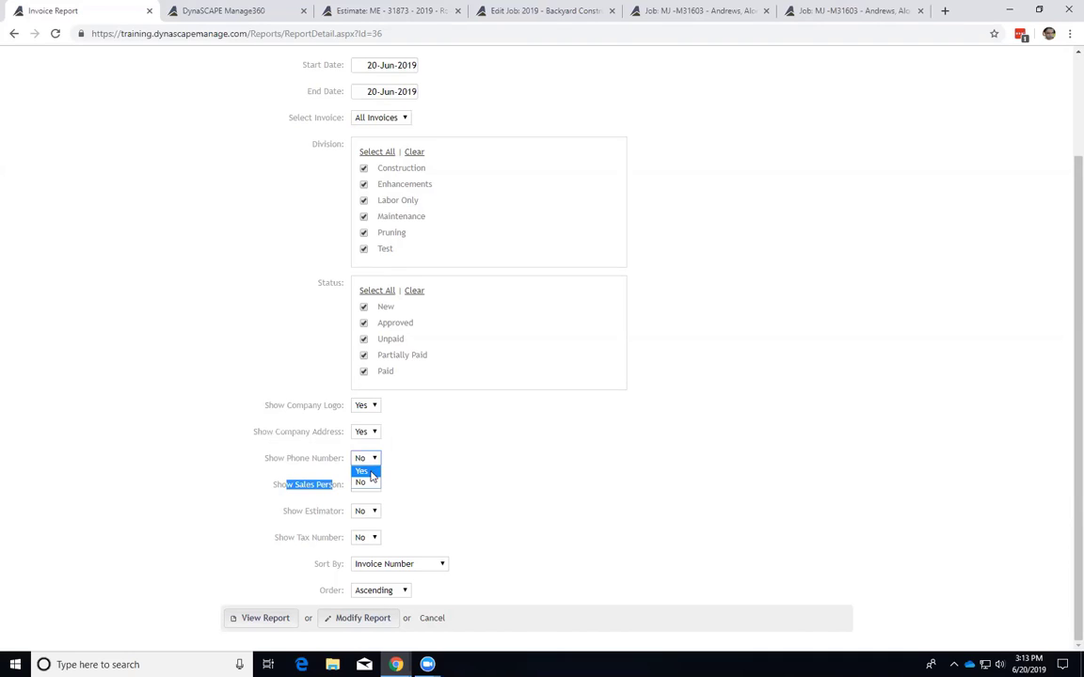
left_click(372, 477)
left_click(279, 501)
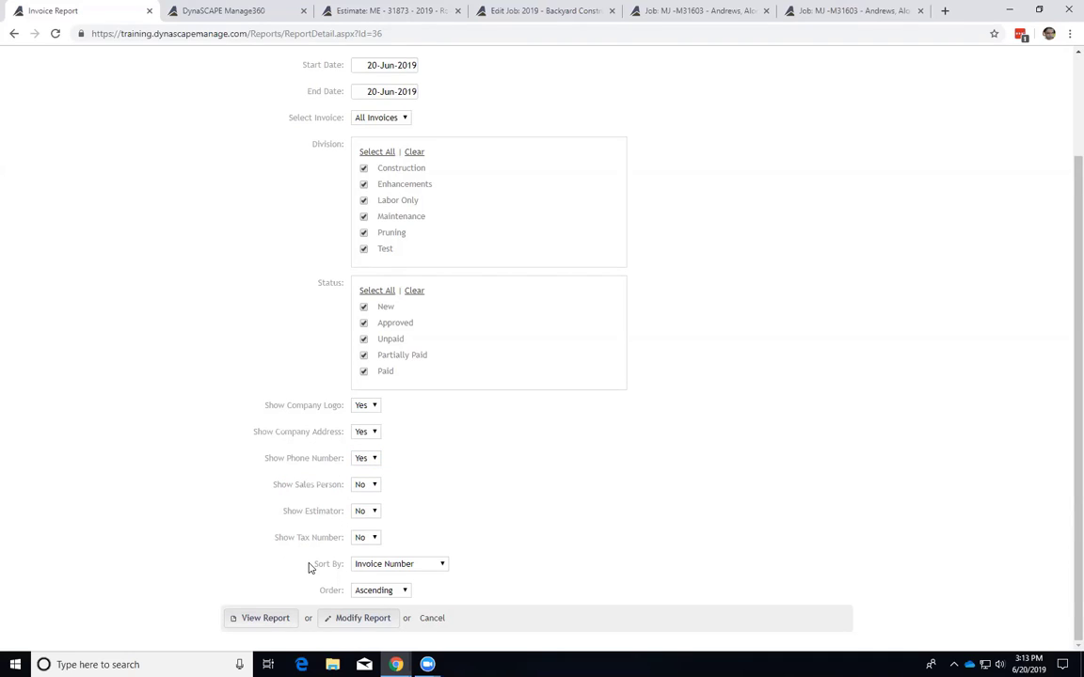
left_click_drag(314, 567, 325, 570)
scroll(206, 543, "up", 5)
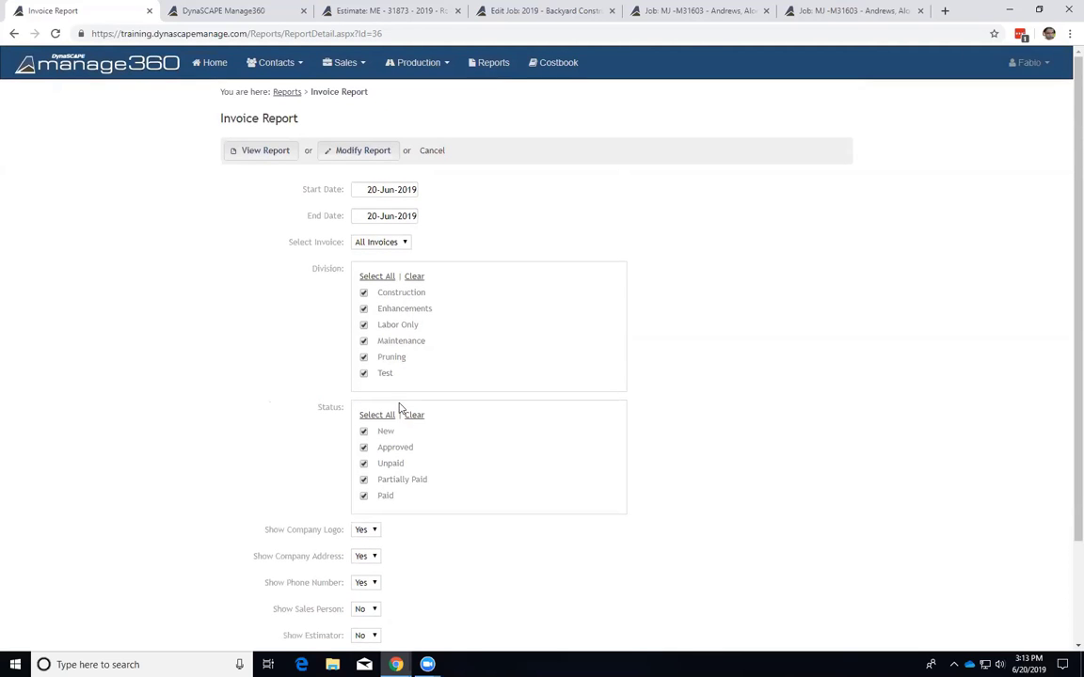
Set the Invoice Report's start date to 01-Apr-2019.
left_click(359, 188)
left_click(362, 211)
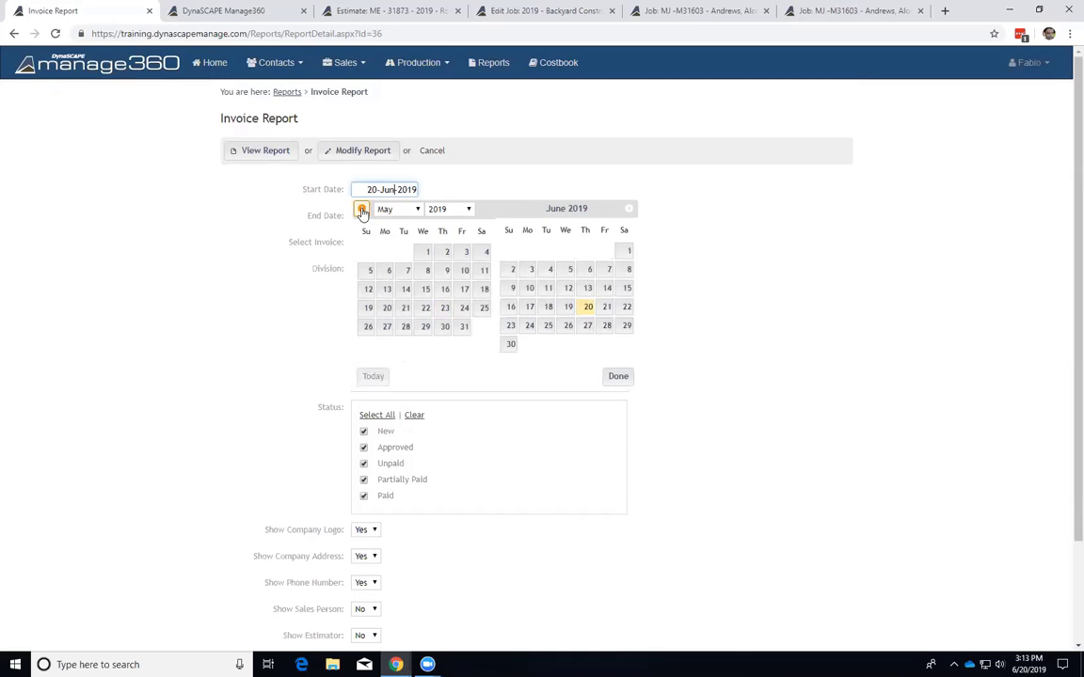
left_click(363, 213)
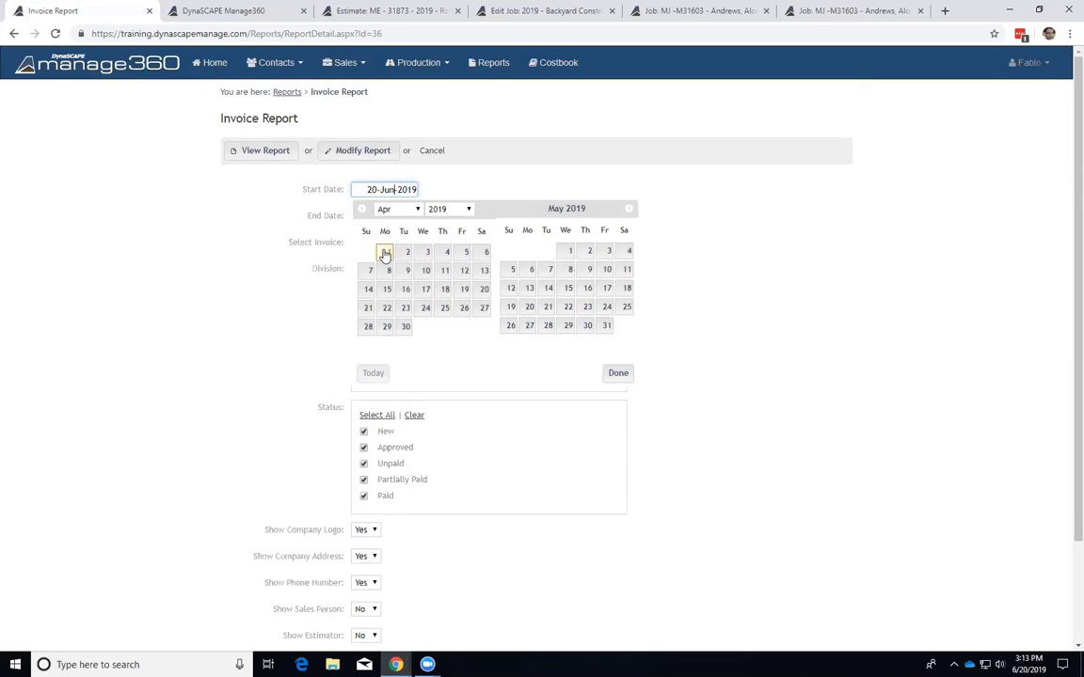
left_click(386, 252)
Sort the Invoice Report by Account Name and generate the report.
scroll(393, 561, "down", 2)
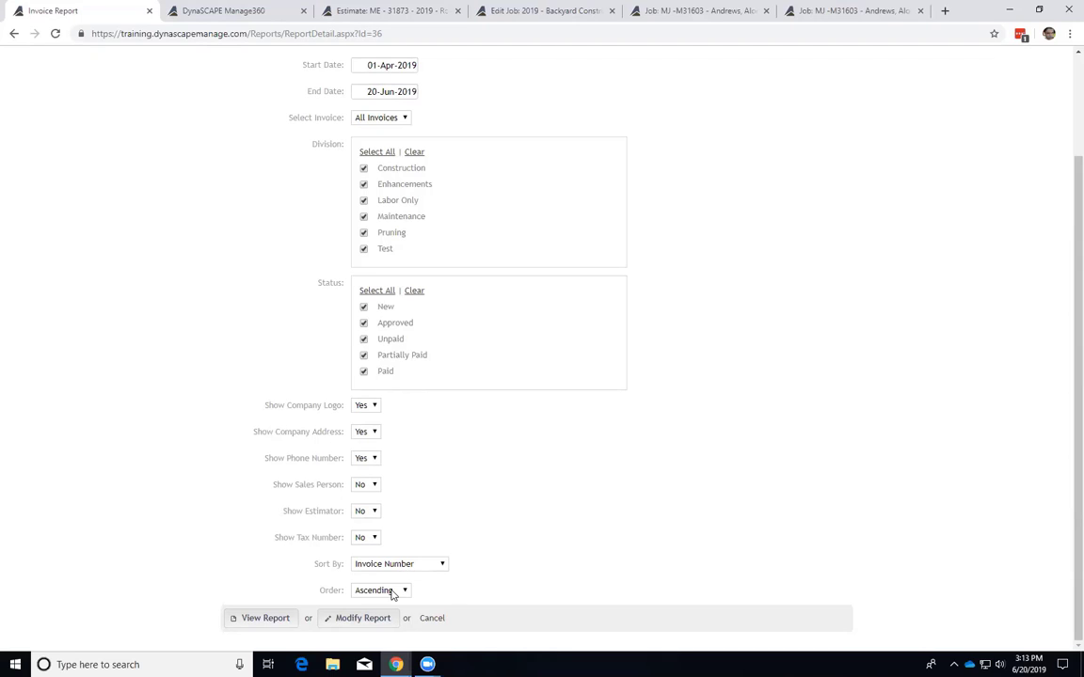
left_click(395, 590)
left_click(412, 566)
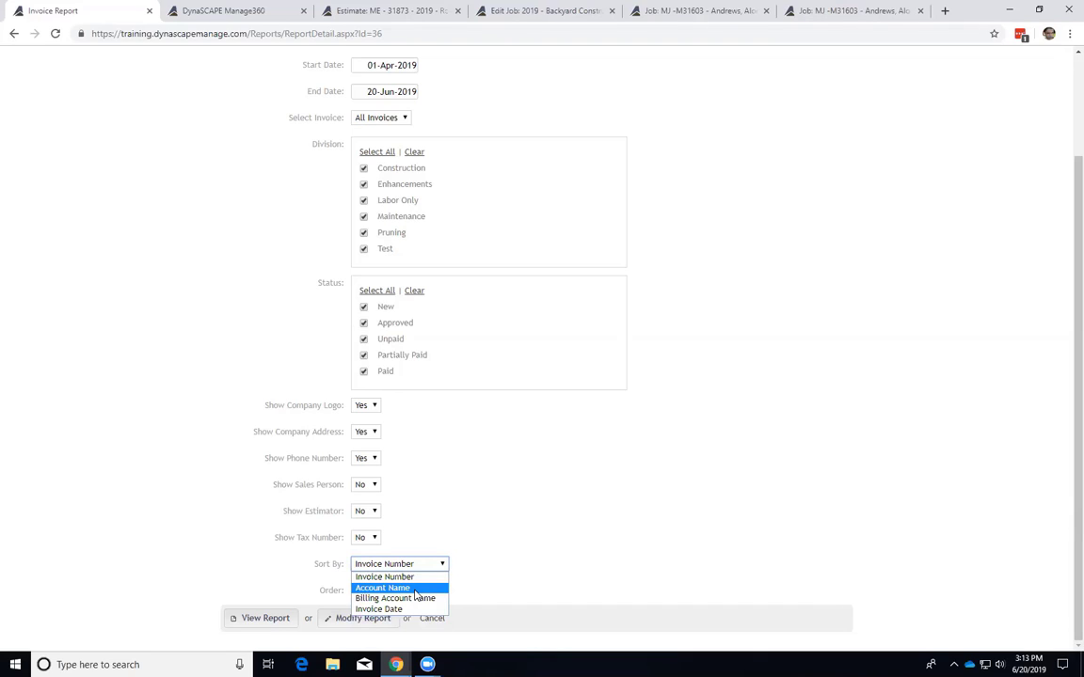
left_click(414, 590)
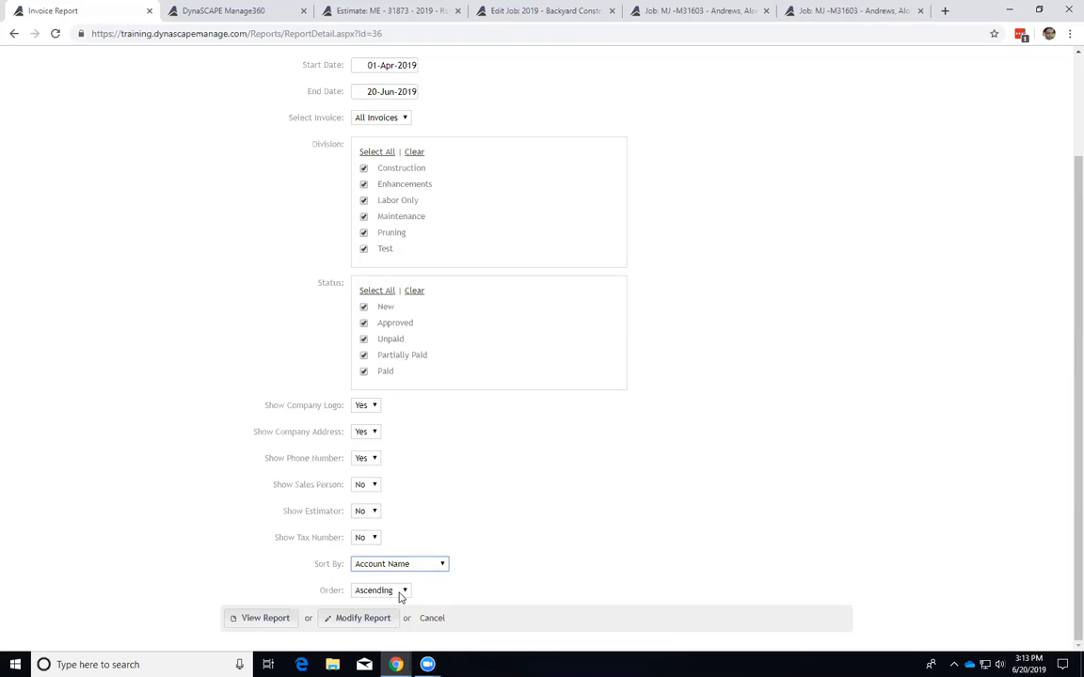
left_click(278, 620)
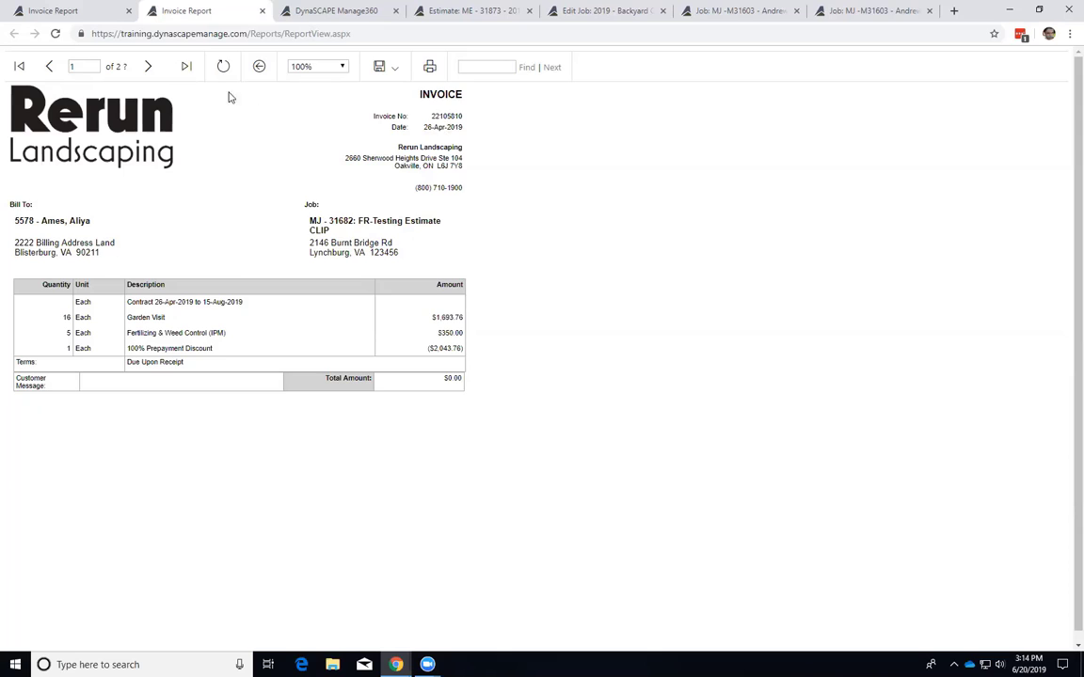
Go to the report's second invoice and examine the account name under Bill To.
left_click(146, 65)
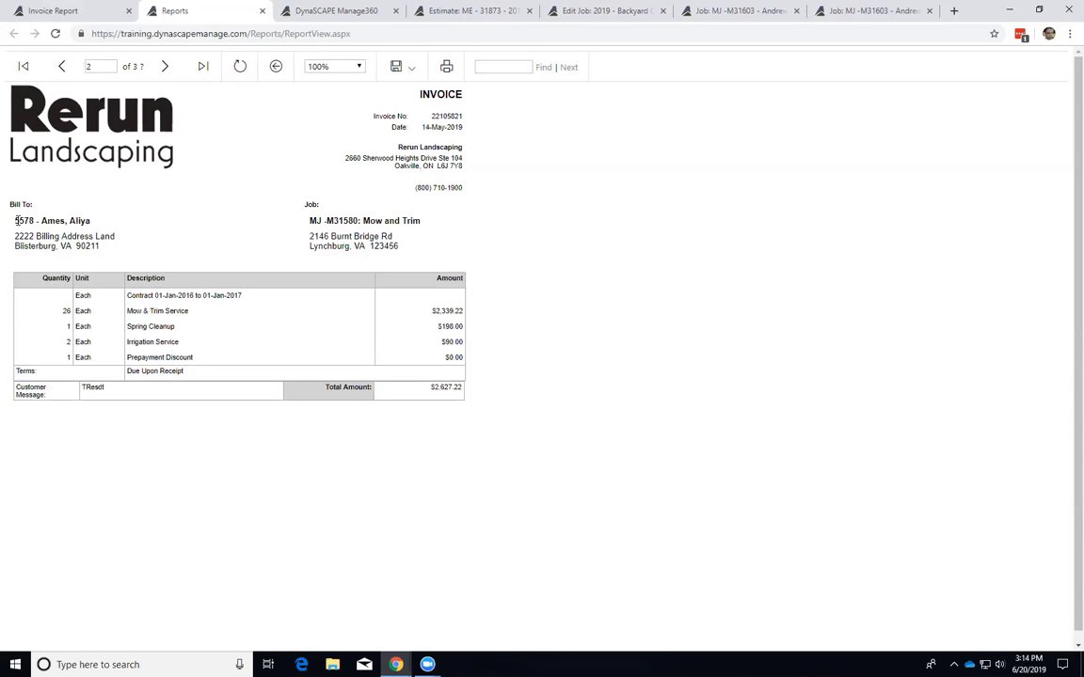
left_click_drag(14, 220, 90, 220)
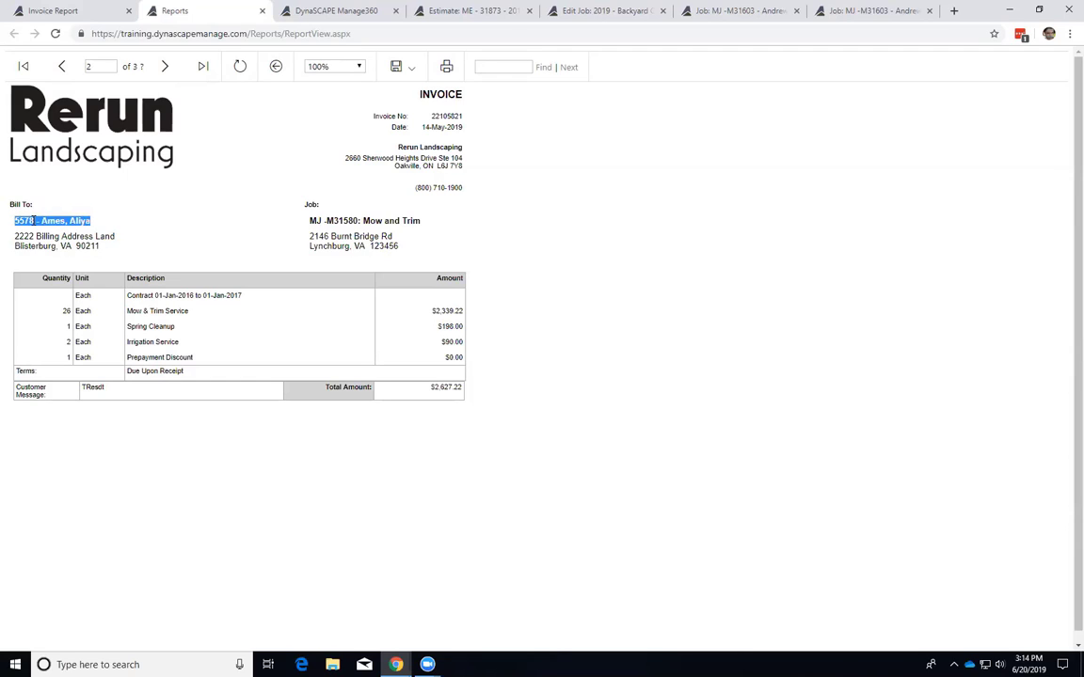
left_click(40, 221)
left_click_drag(16, 221, 83, 219)
Review the formats the report can be exported to, and go to its last invoice.
left_click(410, 67)
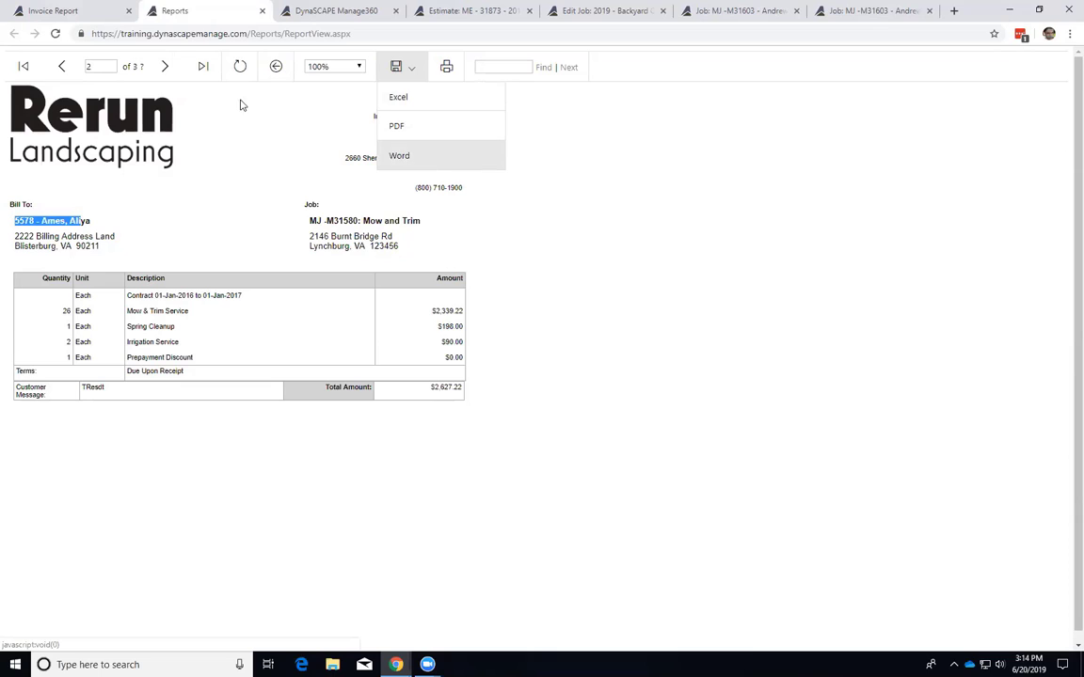
left_click(202, 67)
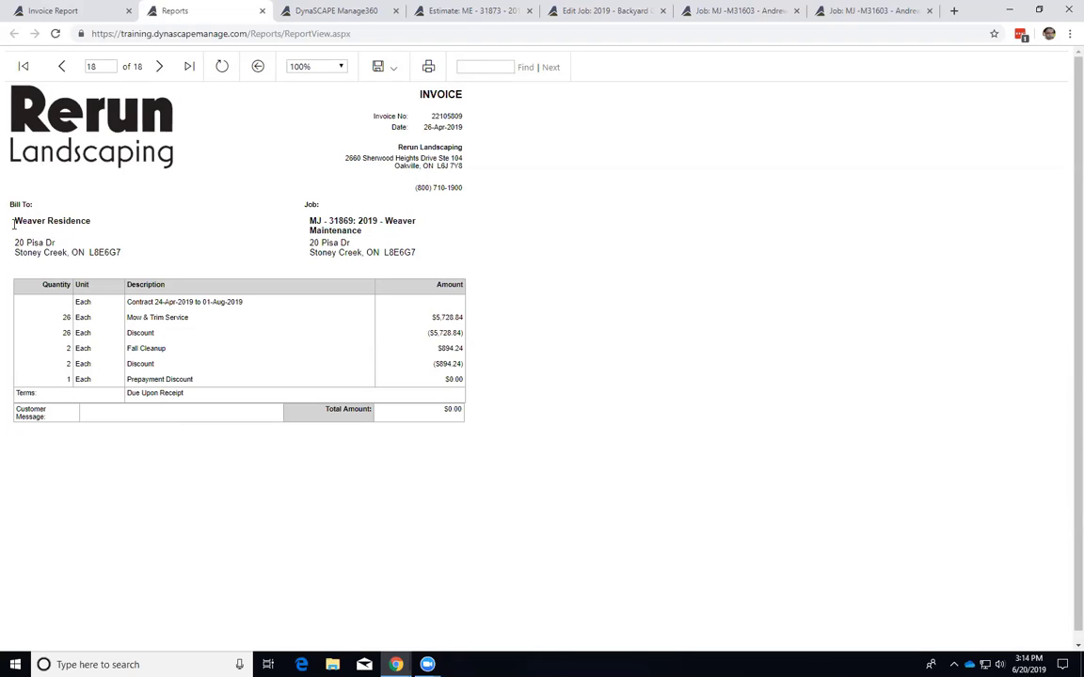
Export the Invoice Report as a PDF and open the downloaded file.
left_click_drag(17, 220, 92, 226)
left_click(51, 217)
left_click_drag(414, 187, 455, 187)
left_click(450, 188)
left_click(394, 68)
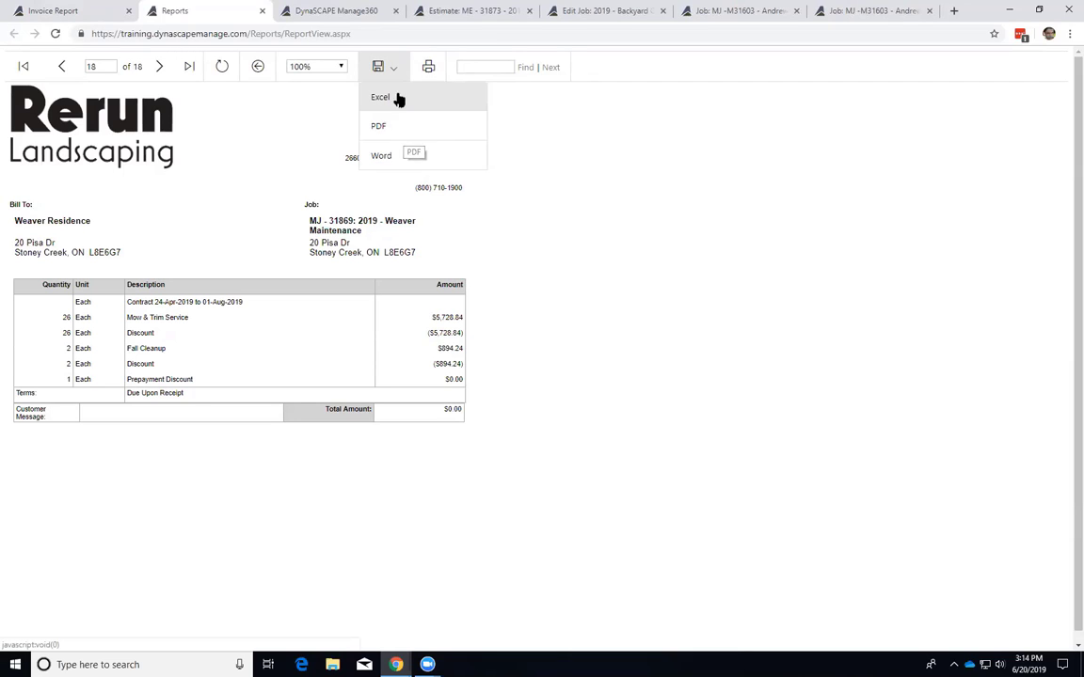
left_click(403, 128)
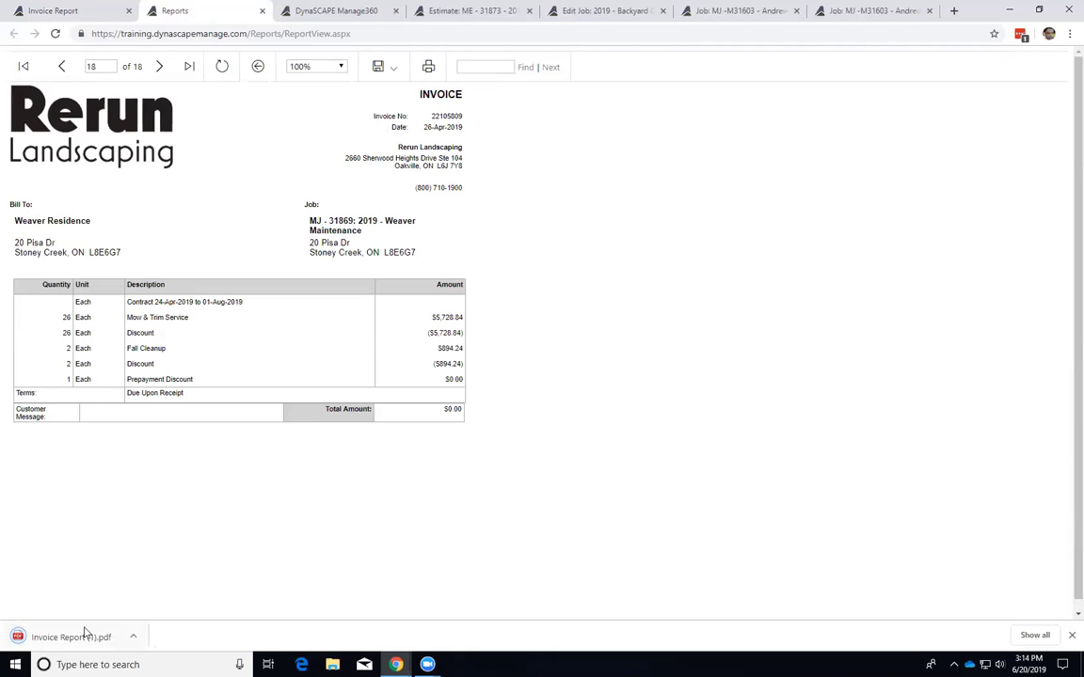
left_click(84, 634)
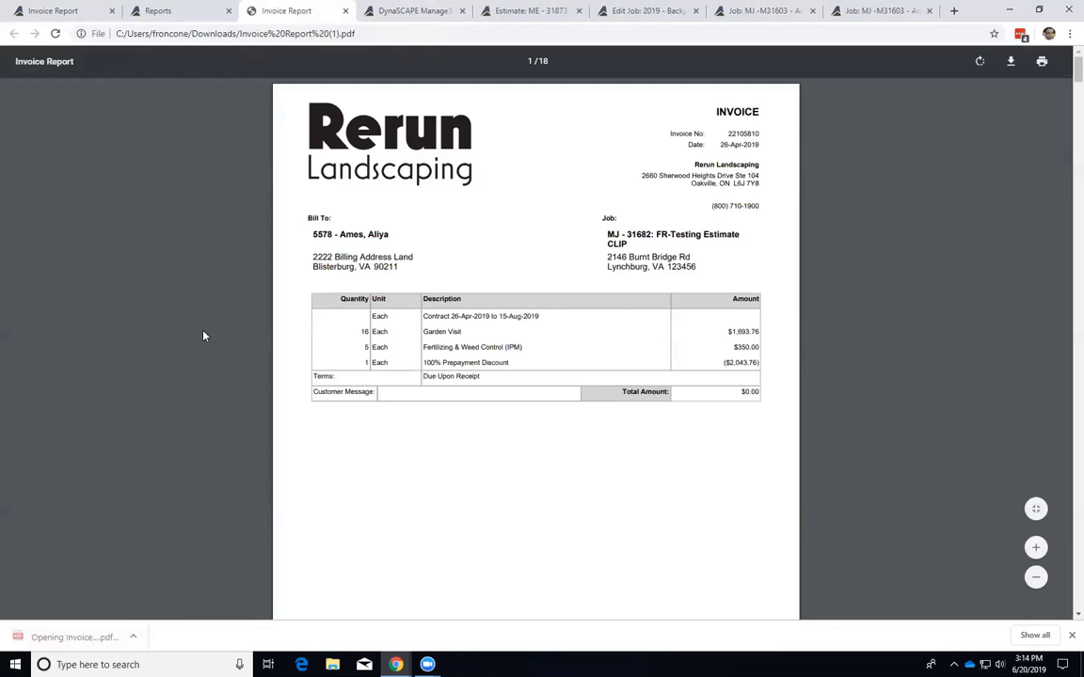
Look through the invoices in the exported PDF and return to its first page.
scroll(369, 387, "down", 6)
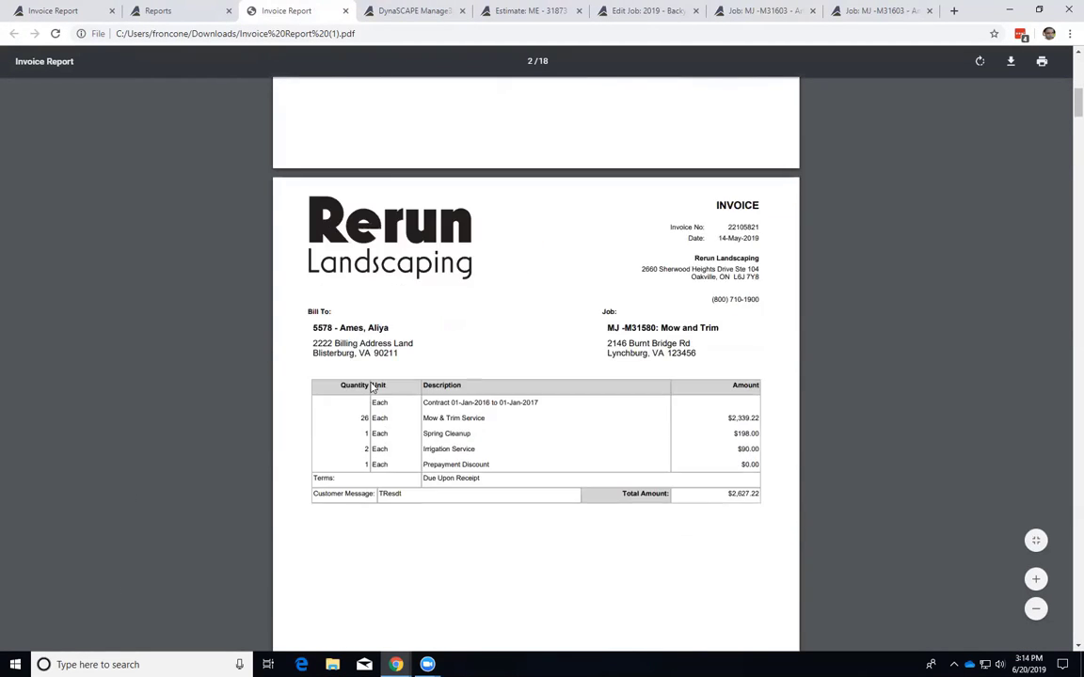
scroll(359, 387, "down", 14)
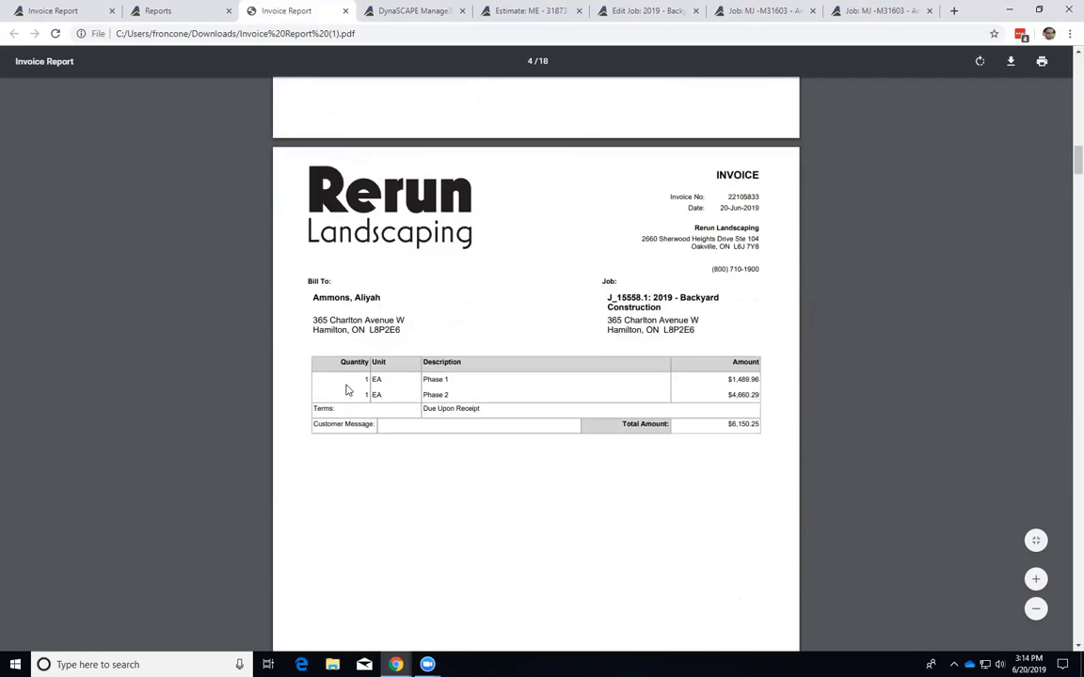
scroll(346, 390, "down", 20)
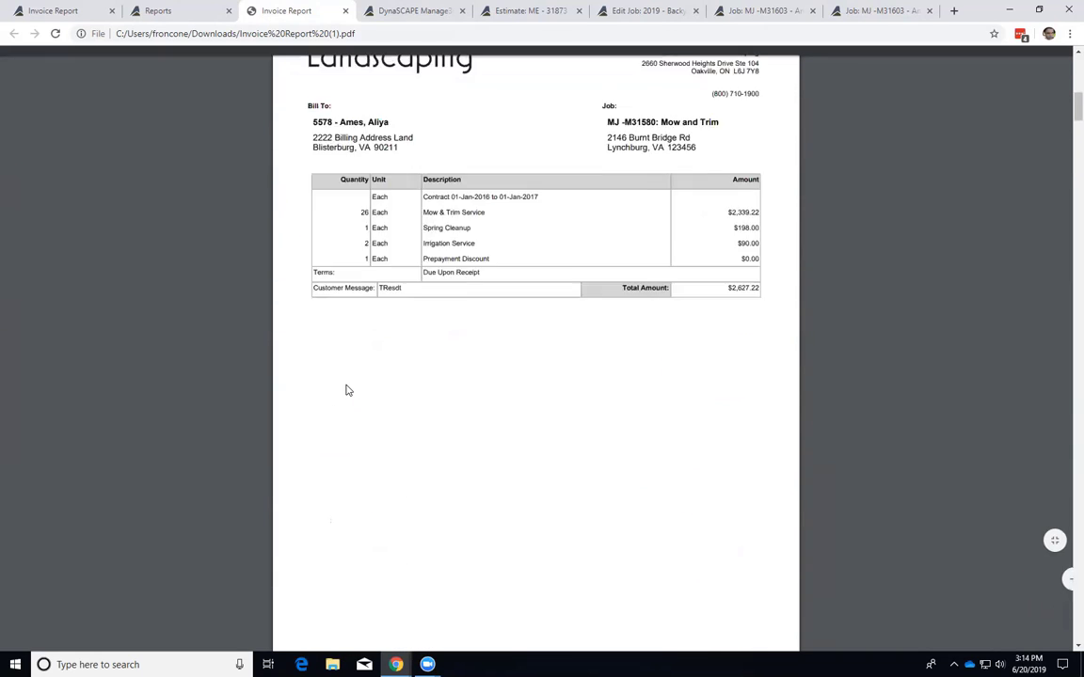
scroll(345, 390, "down", 6)
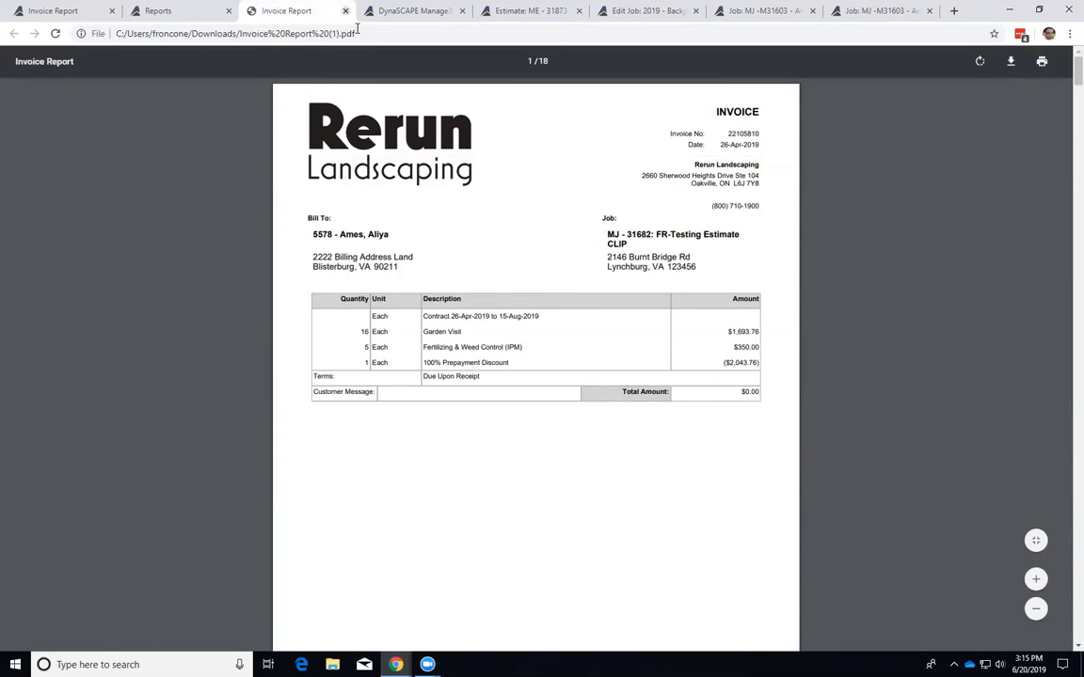
Close the exported PDF and the report viewer, and return to the list of reports.
left_click(345, 10)
left_click(227, 11)
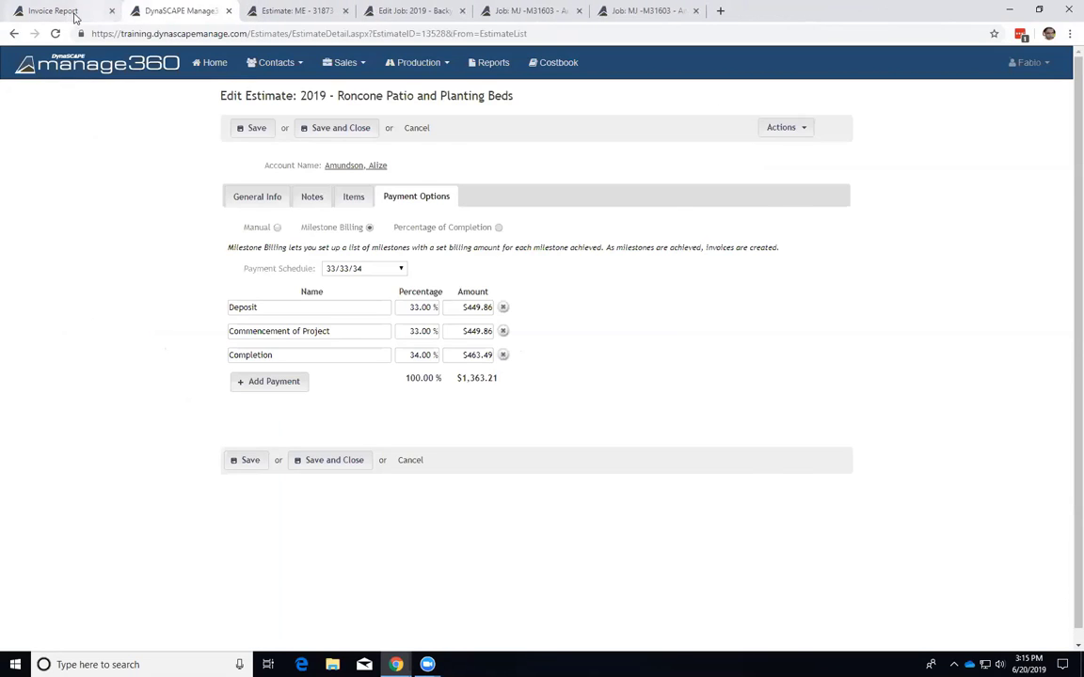
left_click(74, 15)
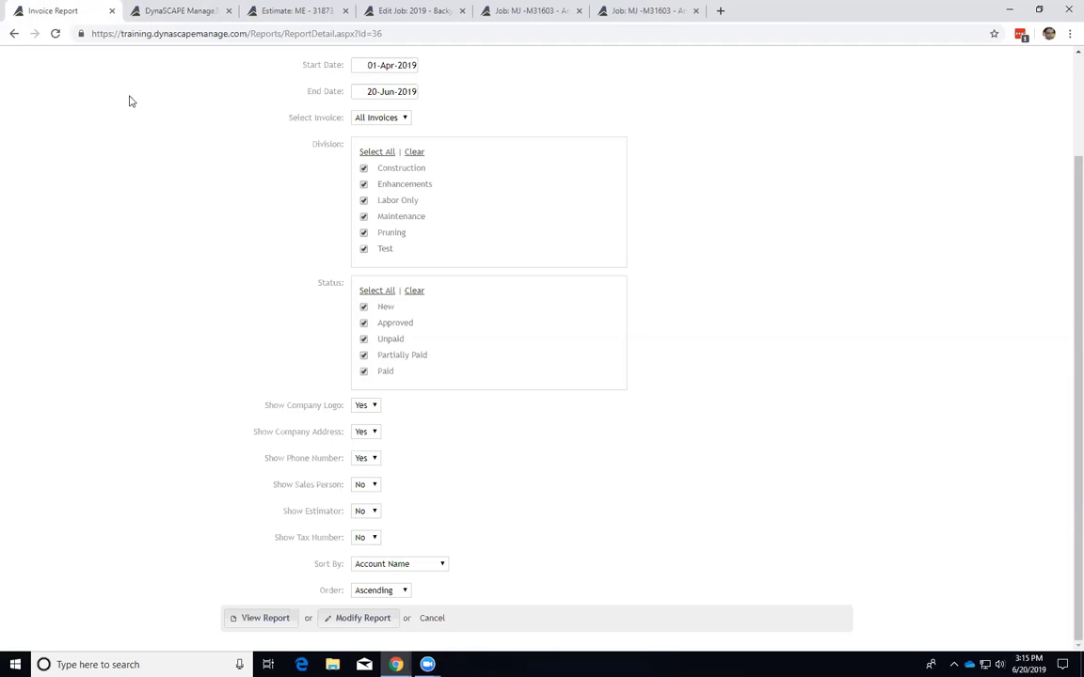
scroll(212, 217, "up", 3)
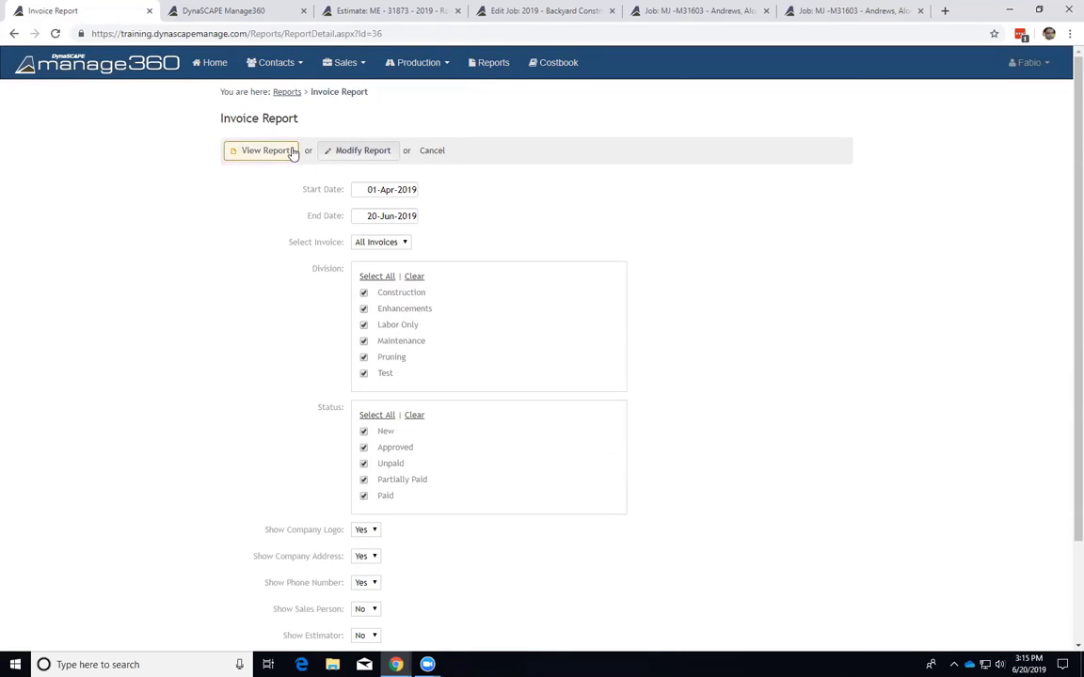
left_click(289, 92)
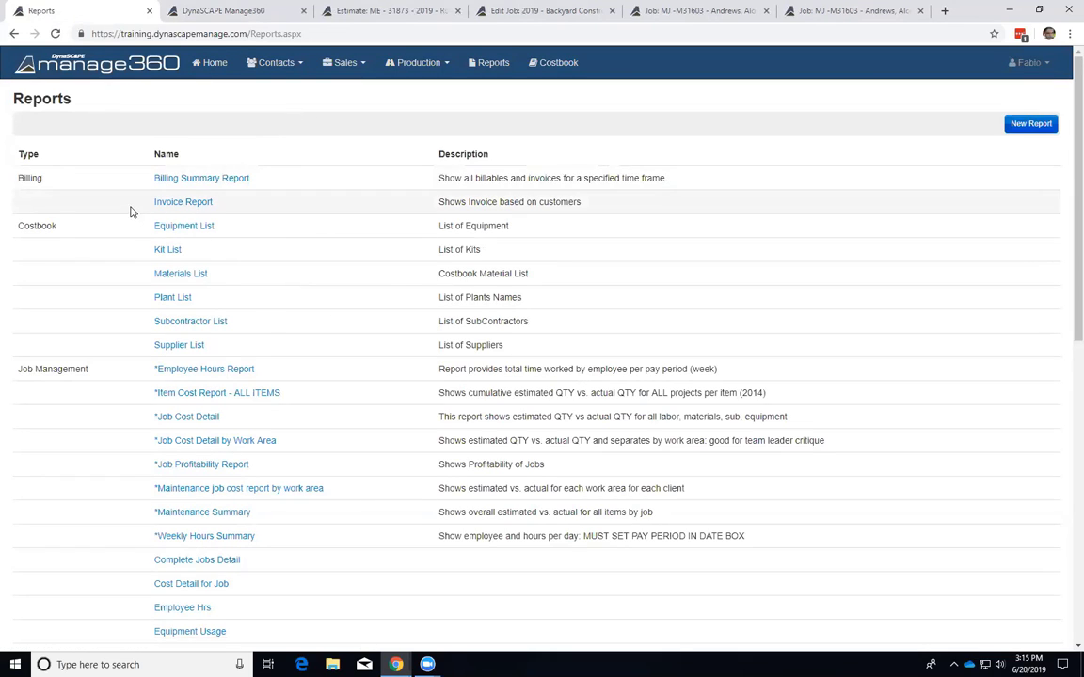
Examine the Billing report type and its descriptions, and open the Billing Summary Report.
left_click_drag(17, 177, 43, 185)
left_click(43, 185)
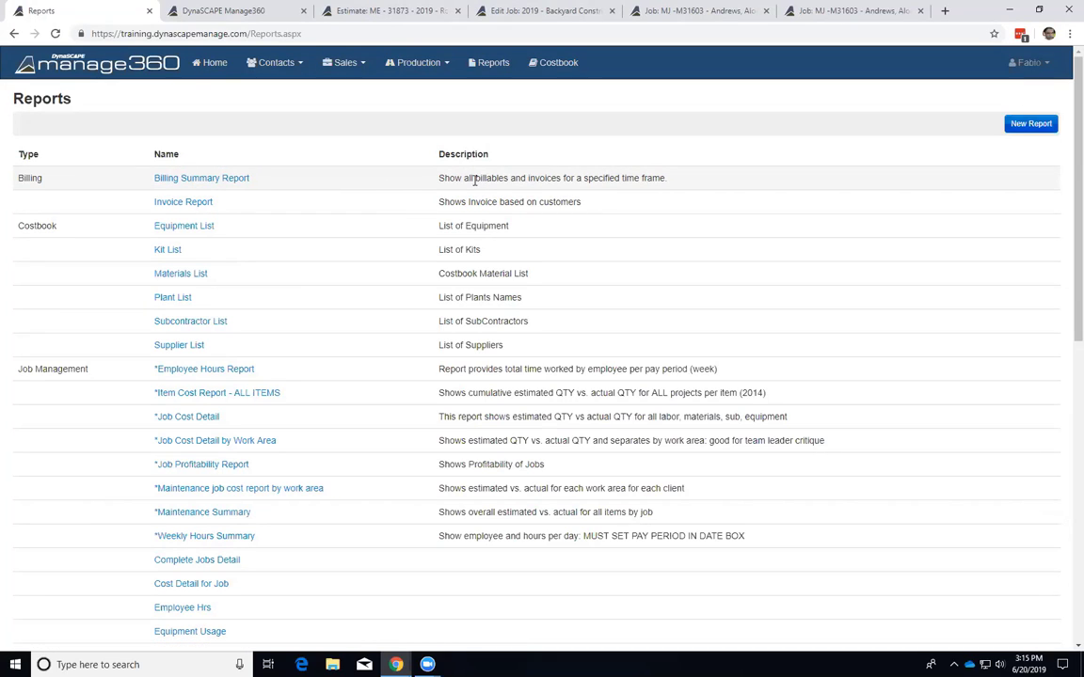
left_click_drag(475, 180, 573, 179)
left_click(201, 179)
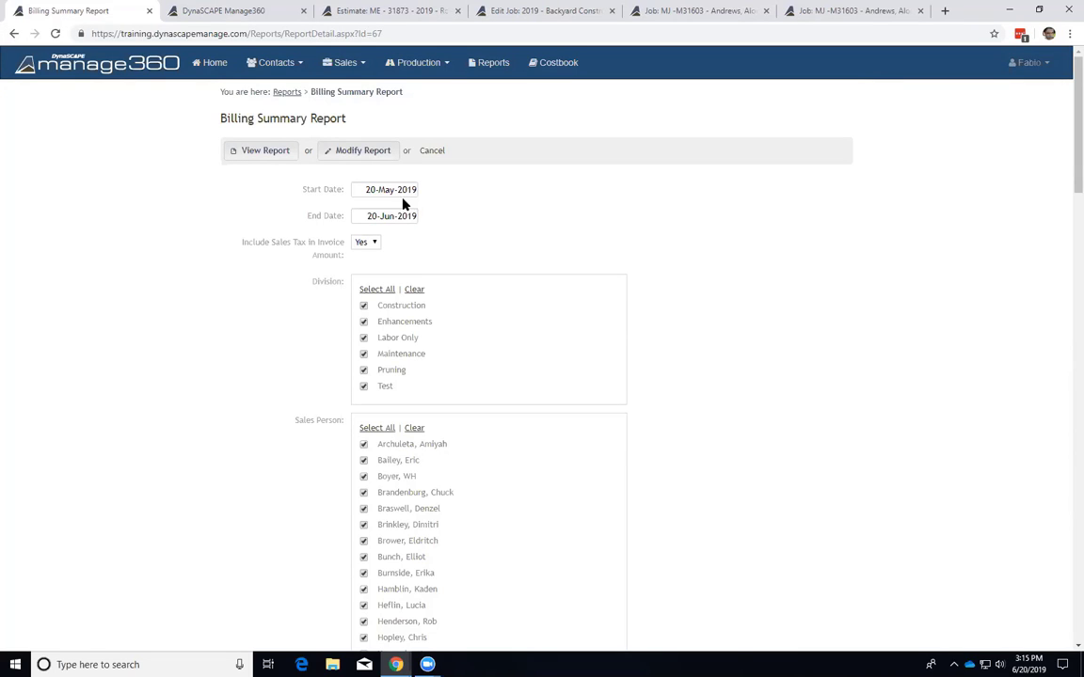
Review the Billing Summary Report's filters, set Show Sales Person to Yes, and generate the report.
scroll(414, 407, "down", 4)
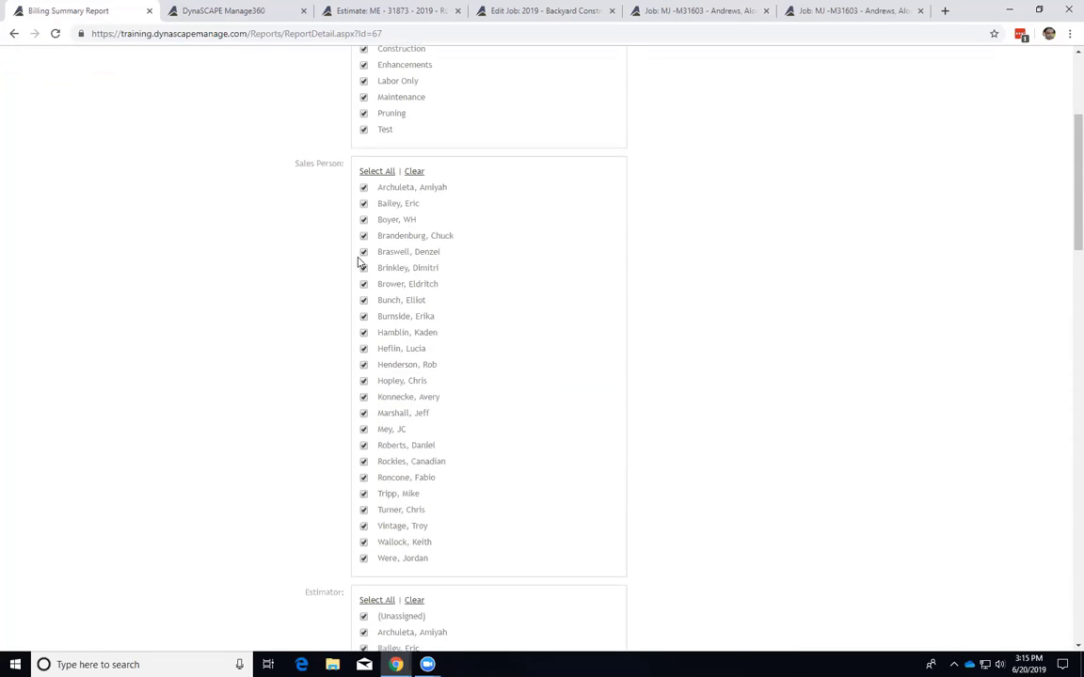
scroll(351, 284, "up", 4)
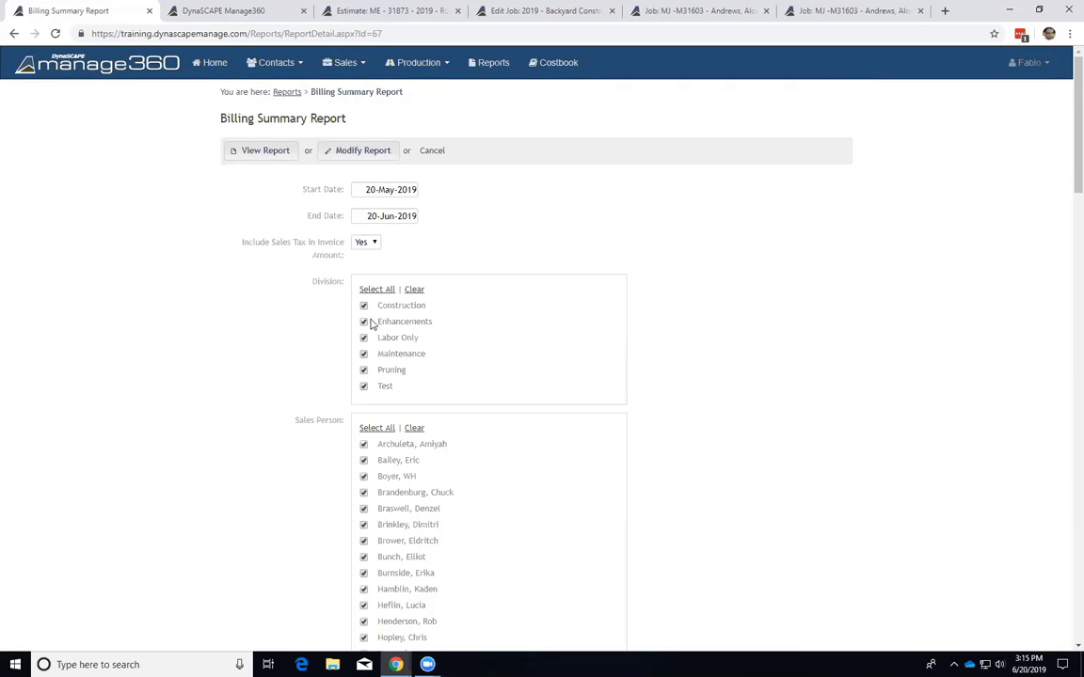
scroll(304, 386, "down", 3)
scroll(304, 391, "down", 9)
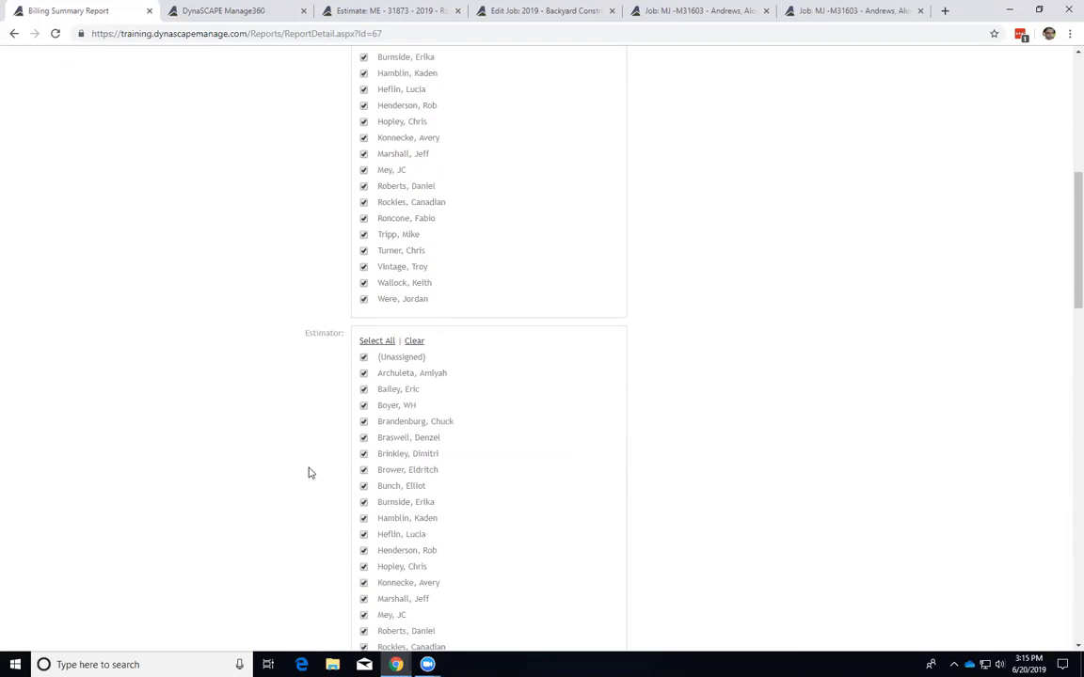
scroll(295, 470, "down", 9)
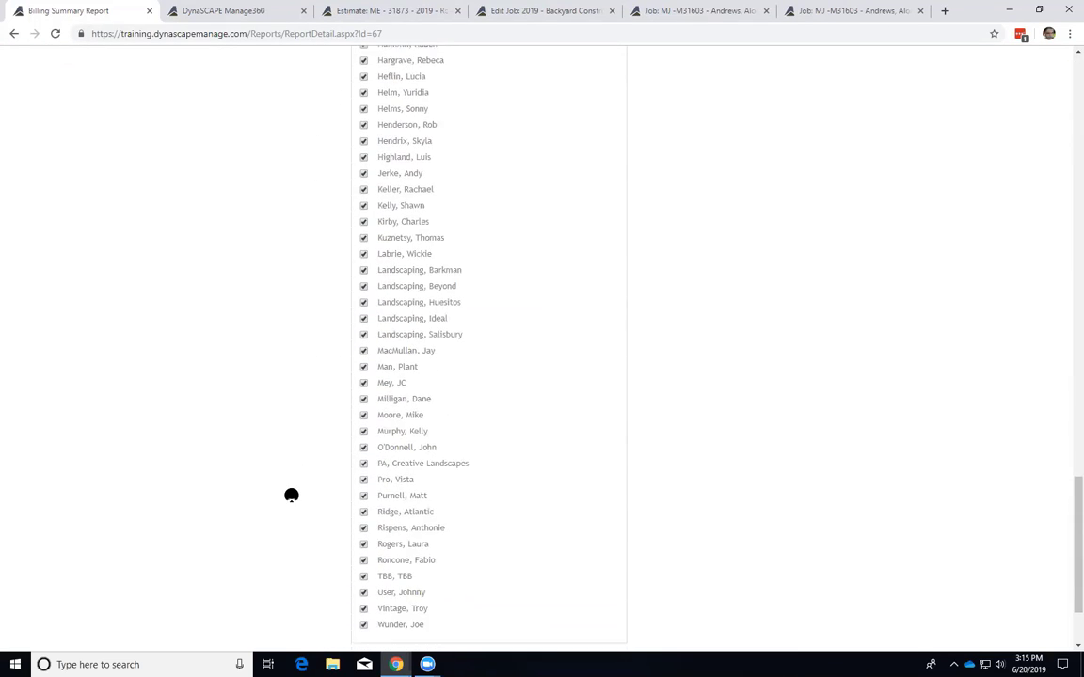
scroll(305, 516, "down", 1)
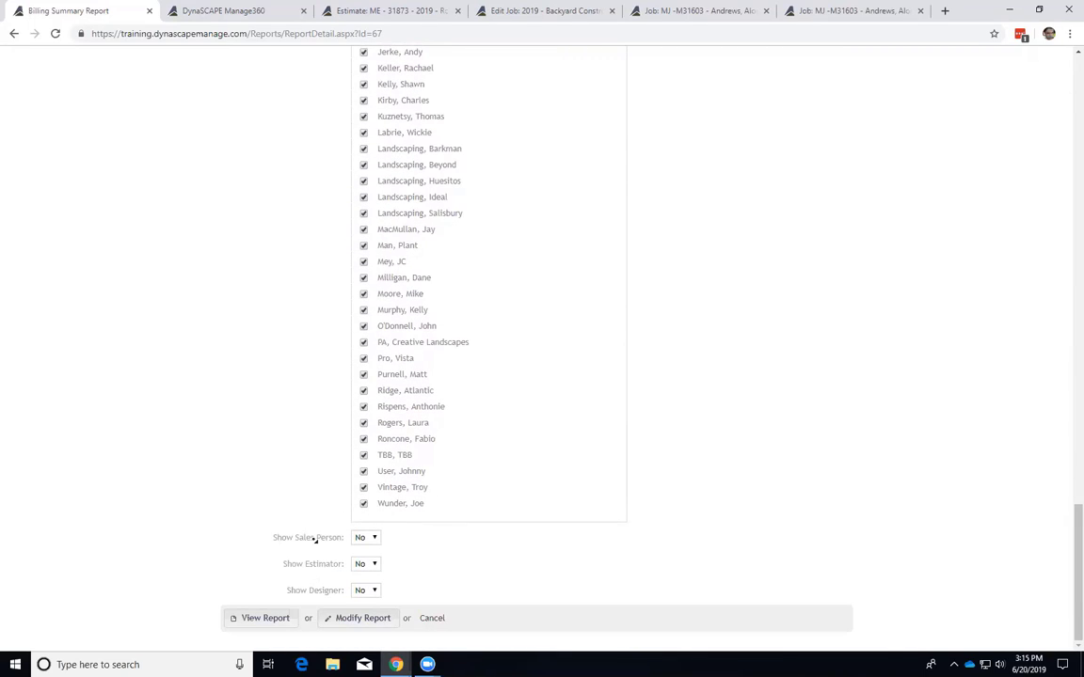
left_click(372, 542)
left_click(367, 559)
left_click_drag(1073, 565, 1056, 103)
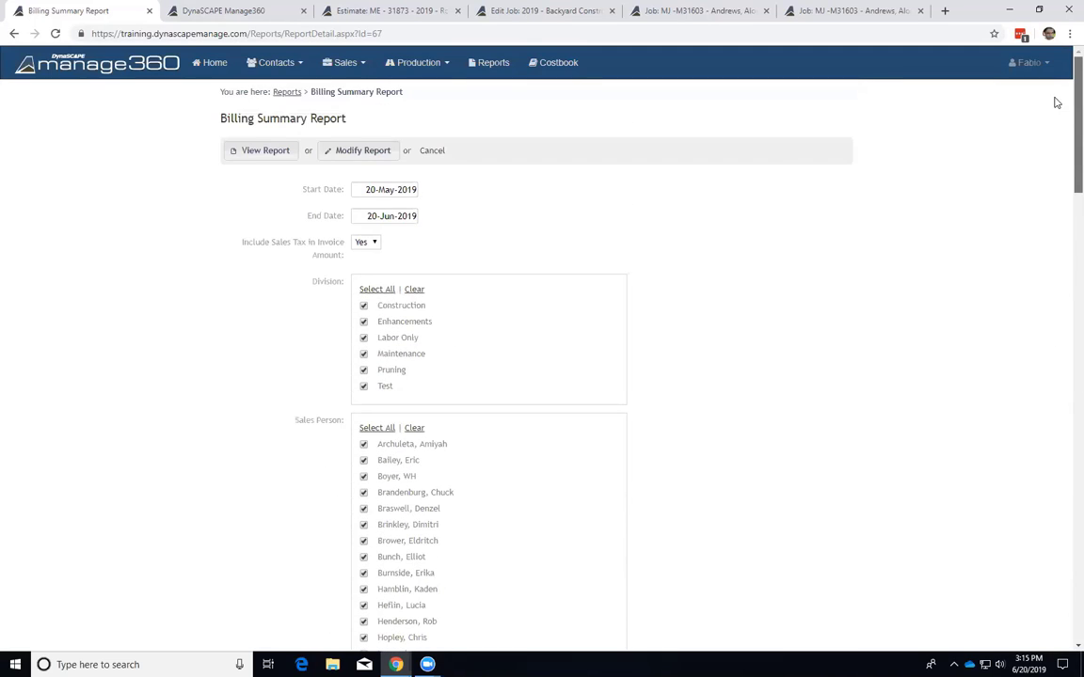
left_click(263, 158)
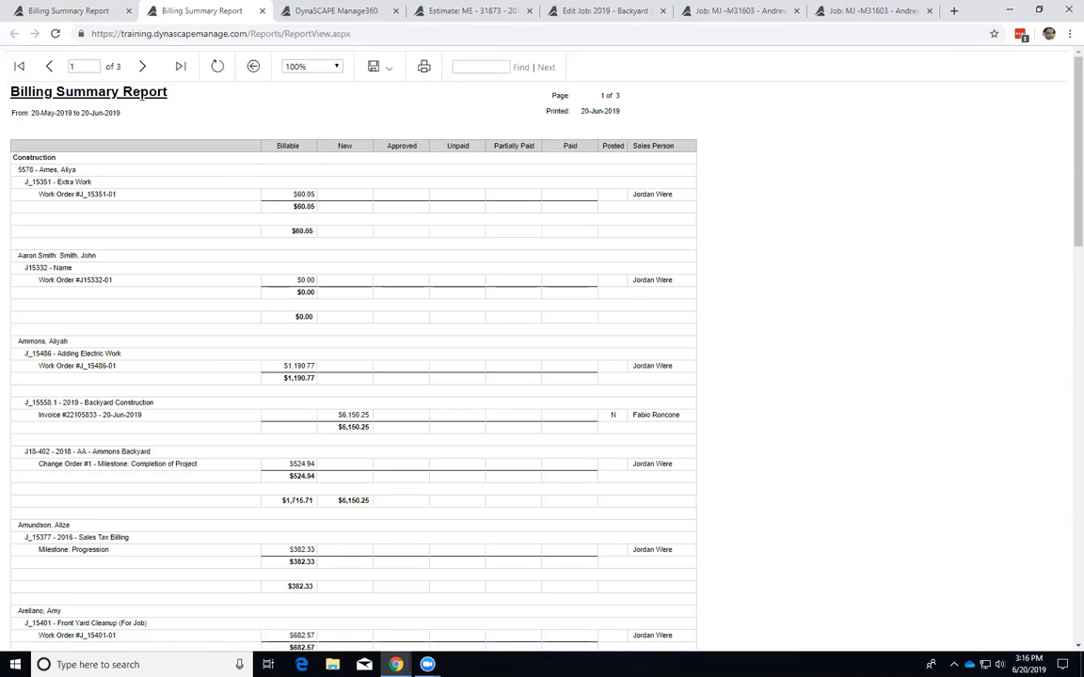
Examine how the Billing Summary Report groups entries by division, account and job, with Billable subtotals for each.
left_click_drag(600, 98, 622, 98)
left_click_drag(15, 159, 94, 183)
left_click(280, 145)
double_click(301, 151)
left_click_drag(13, 157, 83, 182)
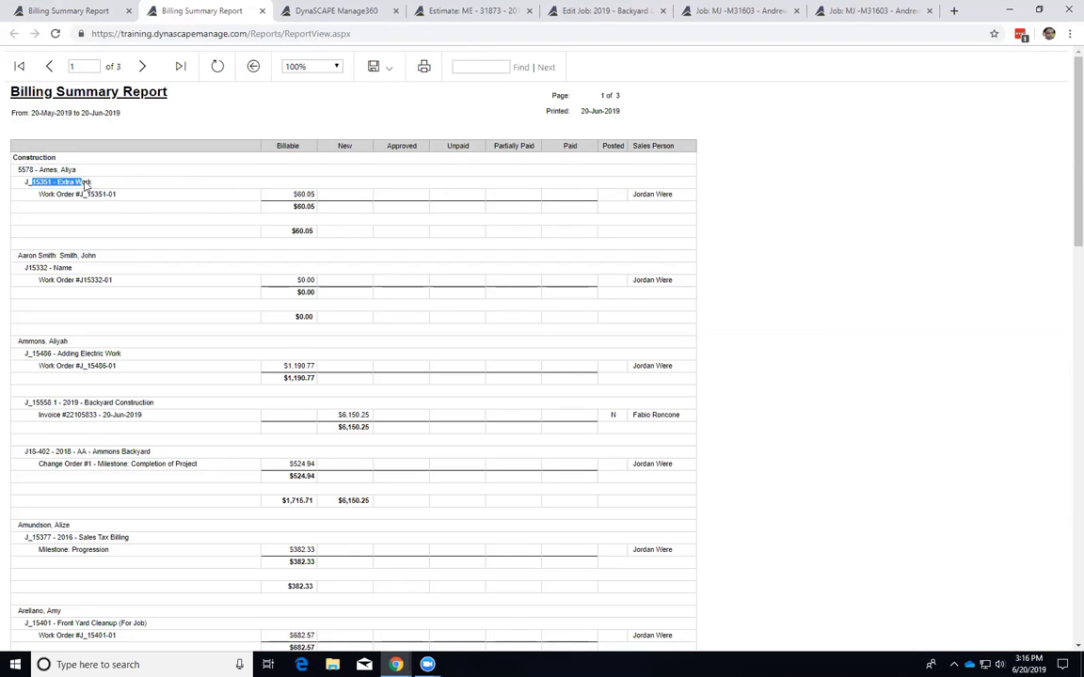
double_click(294, 230)
left_click_drag(288, 234, 314, 241)
left_click_drag(297, 295, 317, 319)
left_click(277, 147)
Examine the Construction division's total in the Billable column.
scroll(292, 280, "down", 10)
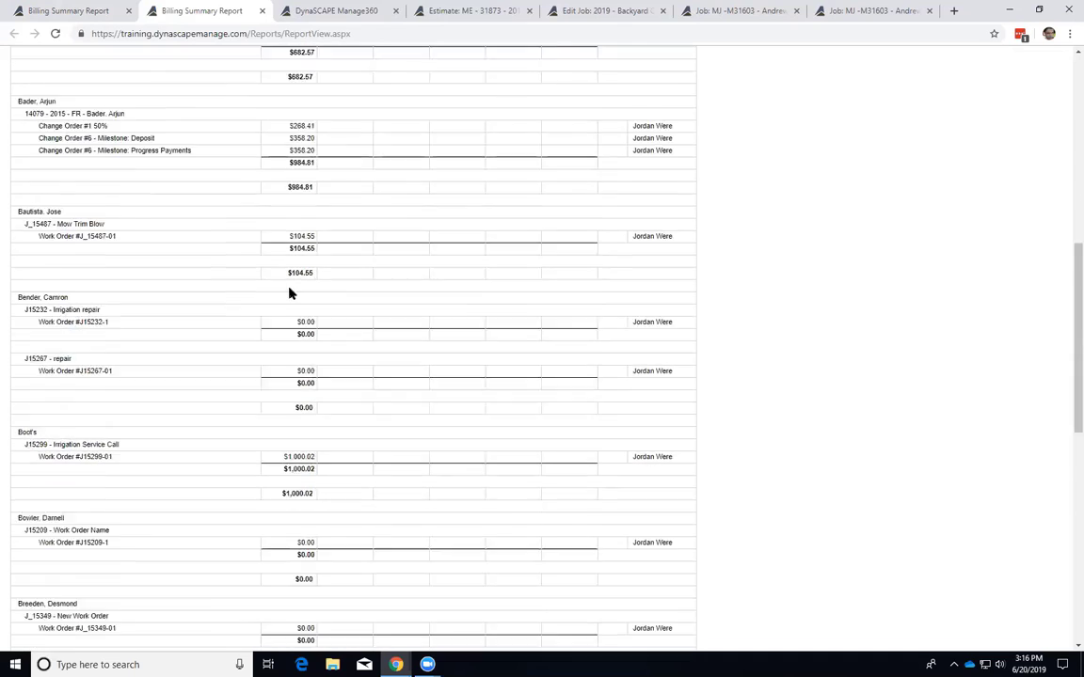
scroll(273, 338, "down", 10)
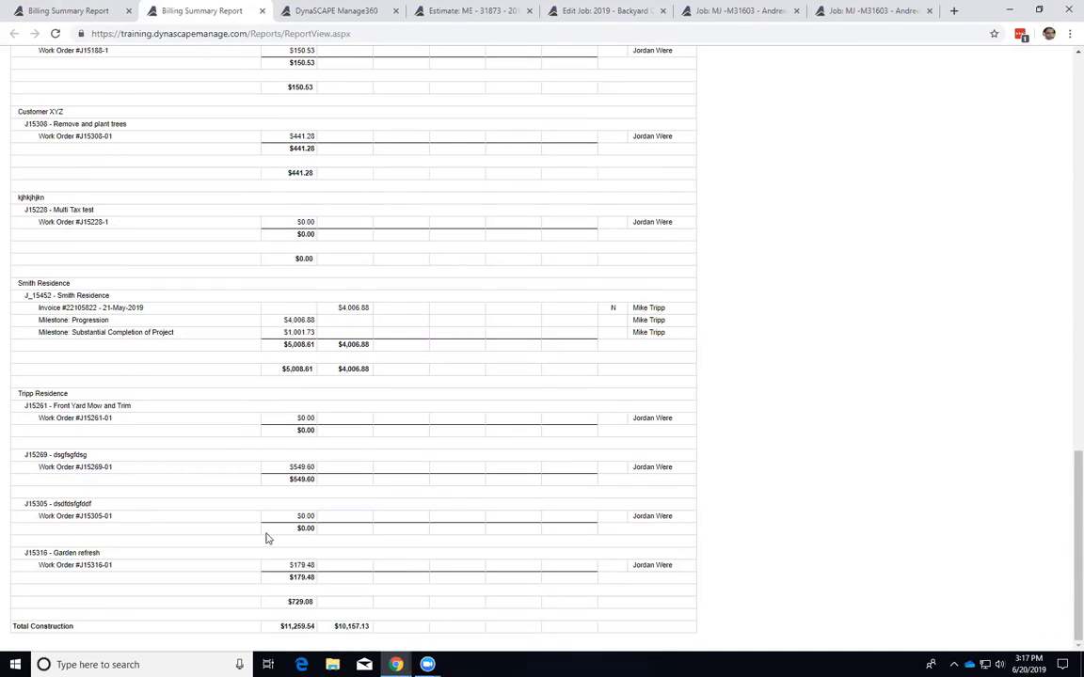
left_click_drag(12, 628, 75, 628)
left_click_drag(280, 627, 318, 628)
left_click(297, 632)
left_click_drag(281, 629, 317, 629)
Examine the report's invoice status columns from New through Approved, Unpaid, Partially Paid and Paid.
scroll(314, 411, "up", 15)
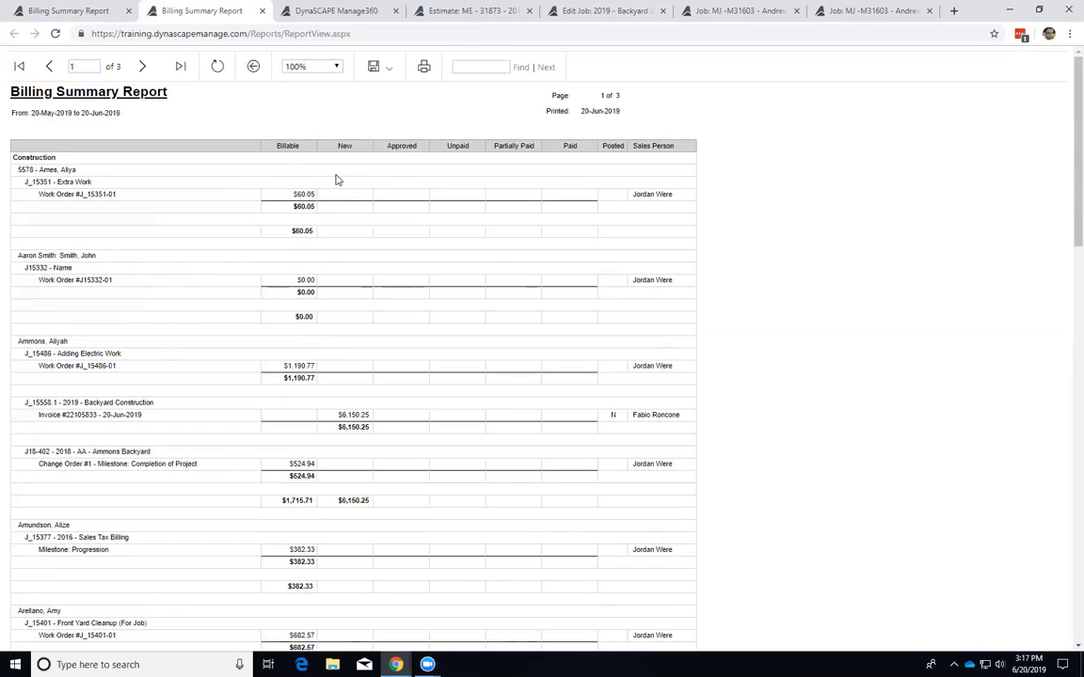
left_click_drag(301, 143, 571, 149)
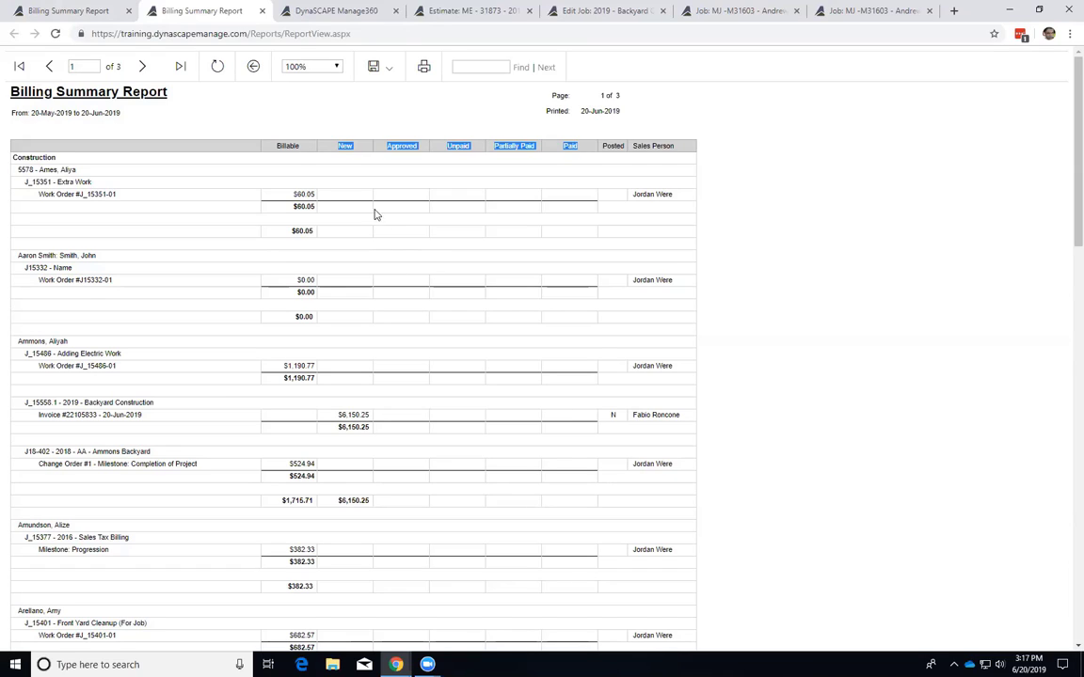
left_click(424, 151)
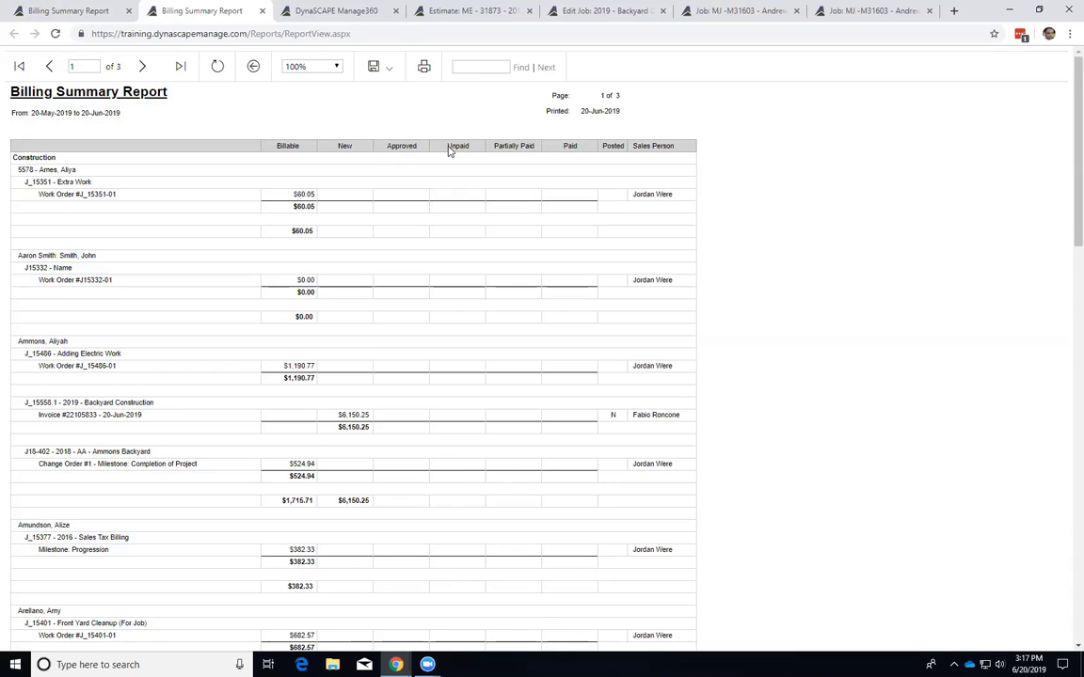
left_click_drag(440, 145, 569, 147)
double_click(340, 146)
left_click(350, 148)
Examine the 21-May-2019 invoice in the New column and the Construction division's total of new invoices.
scroll(344, 433, "down", 15)
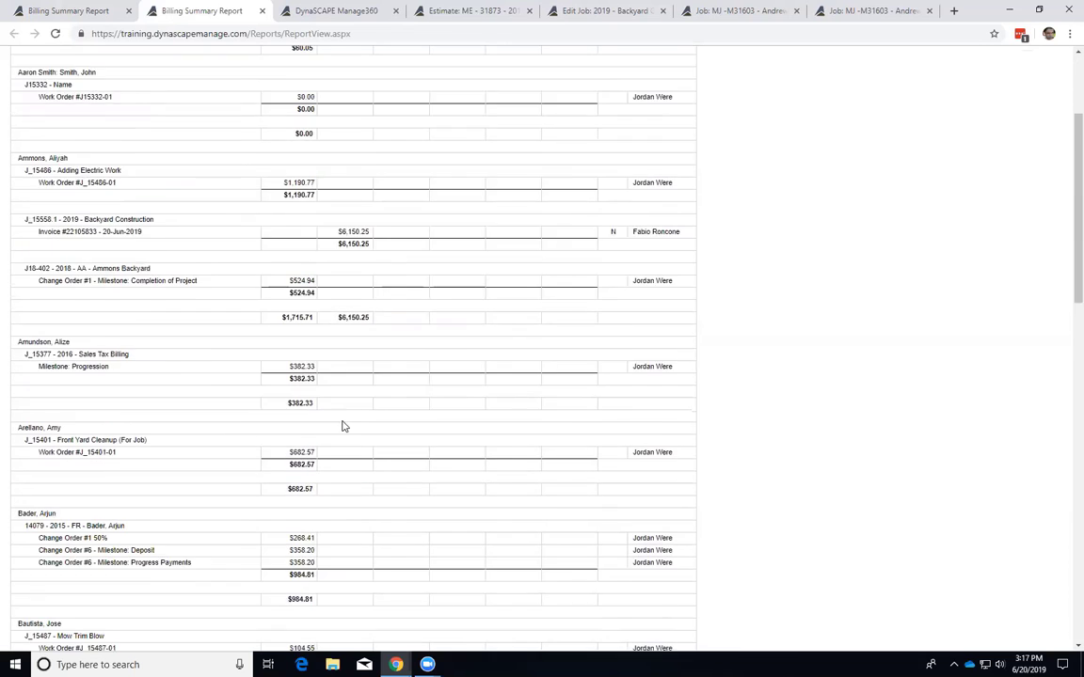
scroll(339, 445, "down", 3)
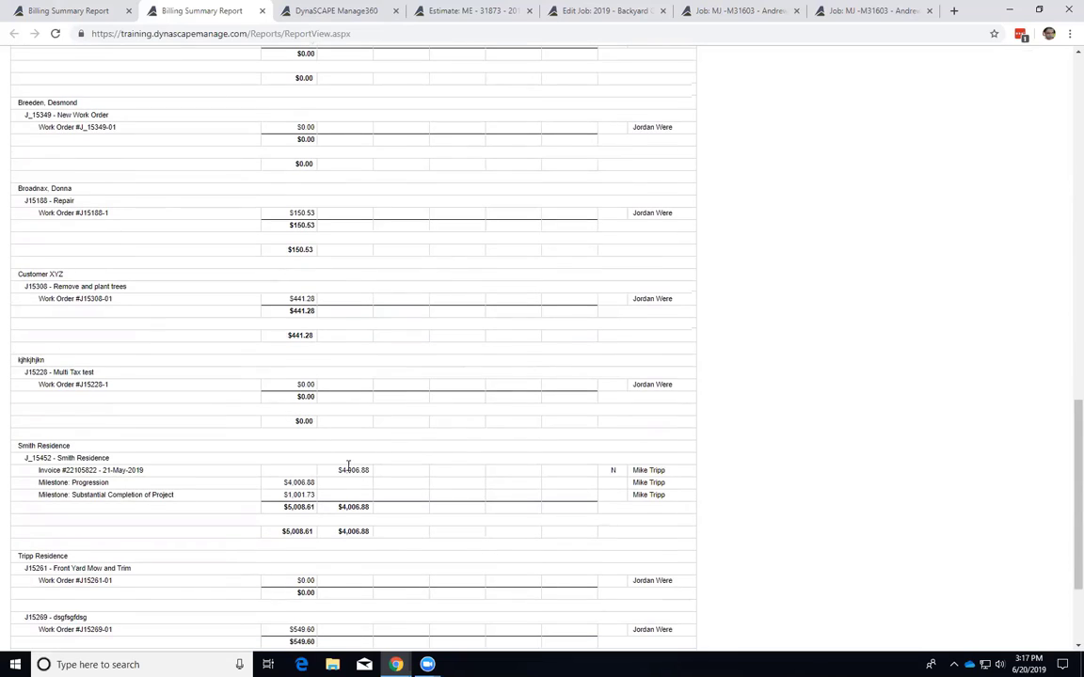
double_click(354, 469)
left_click_drag(37, 471, 142, 469)
double_click(363, 470)
scroll(368, 493, "down", 3)
double_click(343, 625)
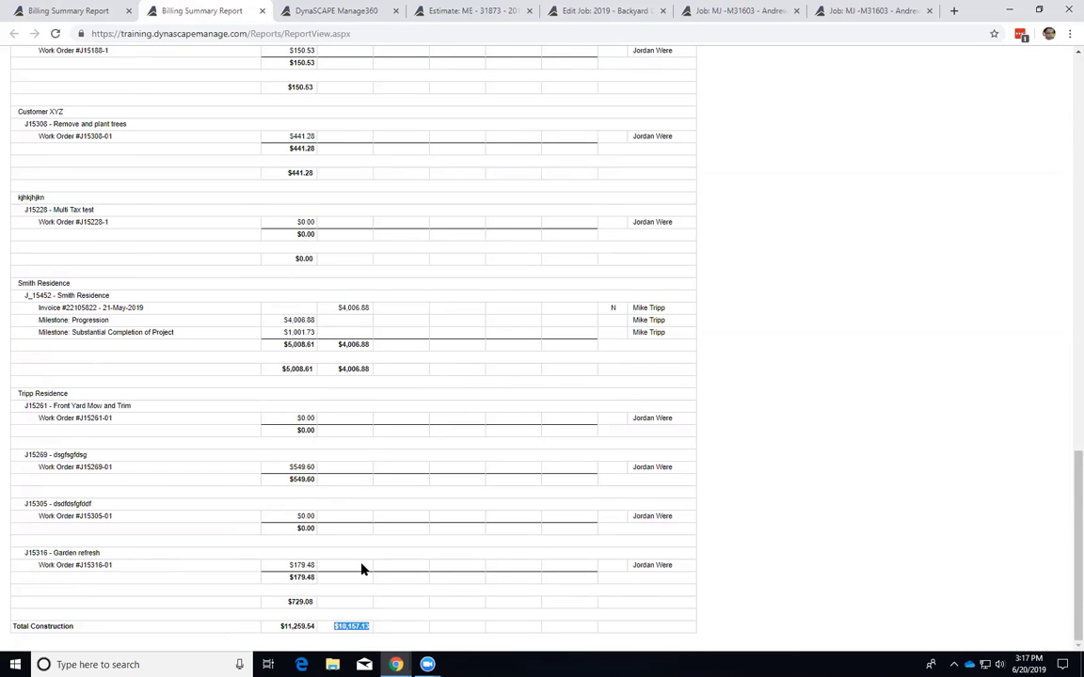
Examine the Sales Person column for the first Construction entries on the report.
scroll(366, 561, "up", 20)
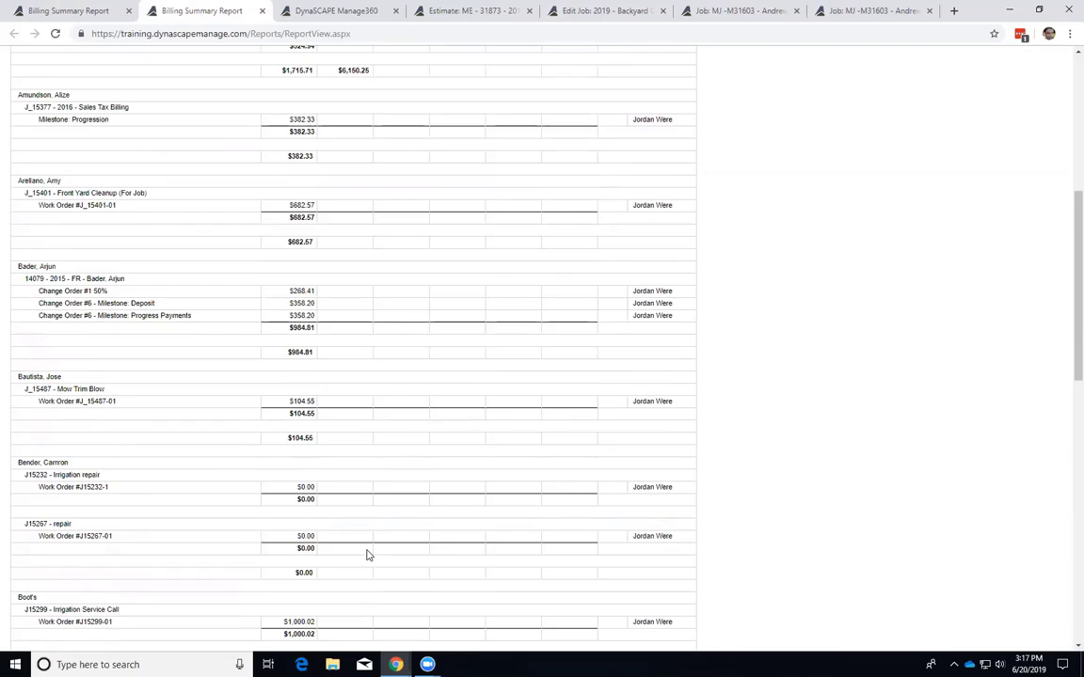
left_click_drag(632, 195, 675, 195)
left_click_drag(637, 279, 673, 280)
left_click_drag(633, 366, 674, 366)
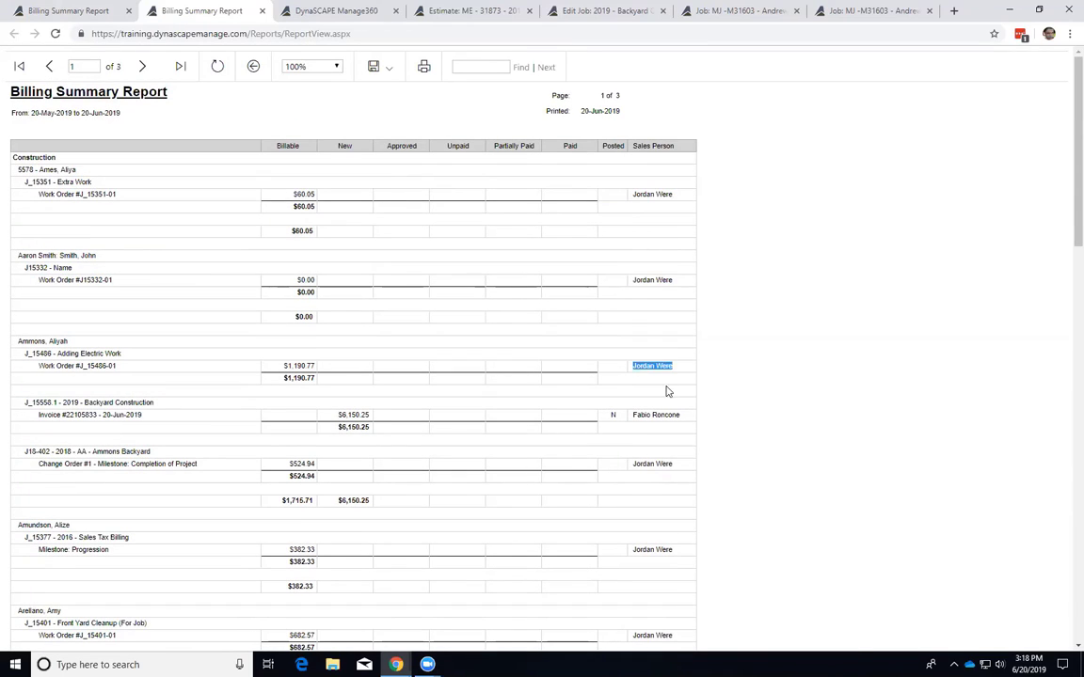
left_click_drag(679, 415, 636, 414)
left_click_drag(632, 464, 676, 464)
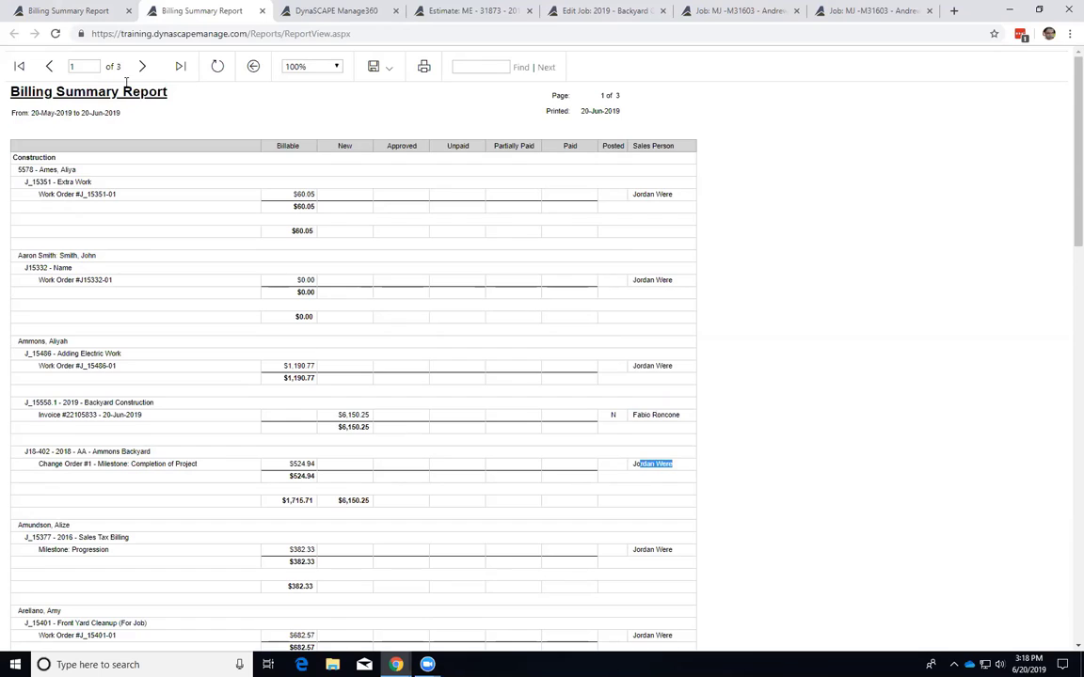
Examine the Labor Only division and its billable total on page 2, and go to the Maintenance page.
left_click(142, 66)
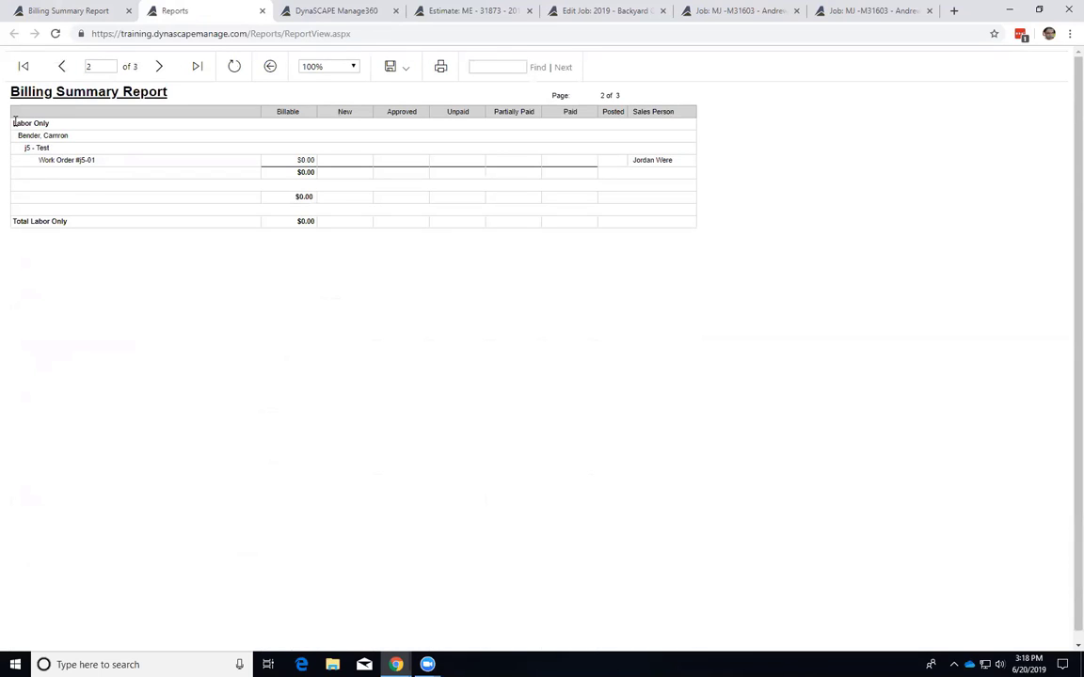
left_click_drag(14, 123, 54, 124)
left_click_drag(316, 222, 295, 222)
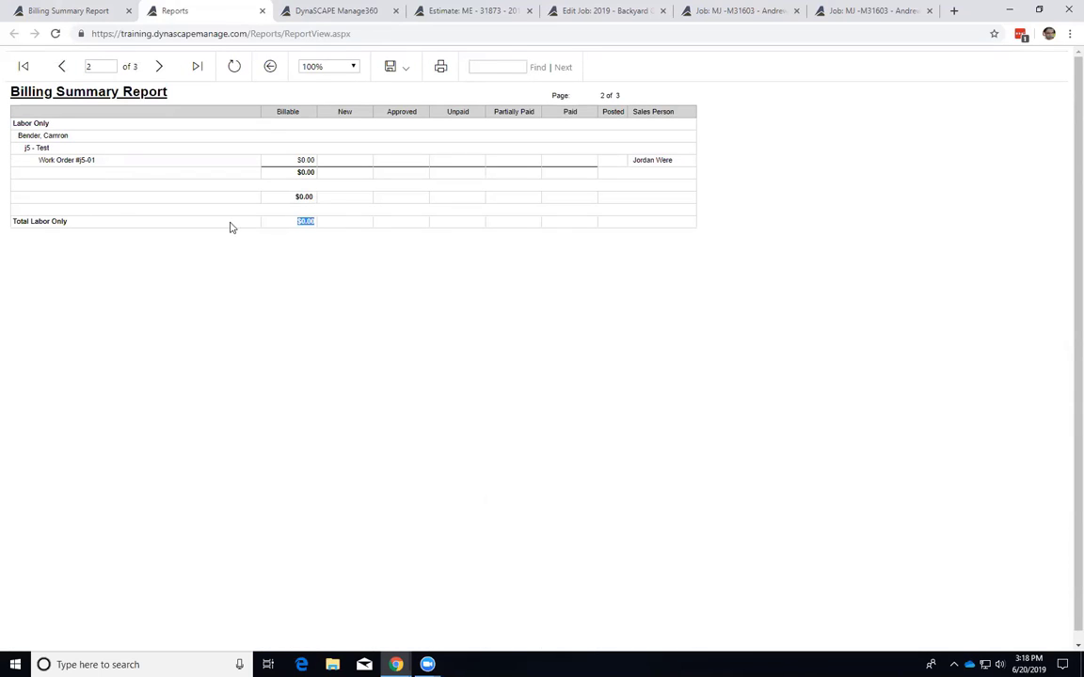
left_click(161, 68)
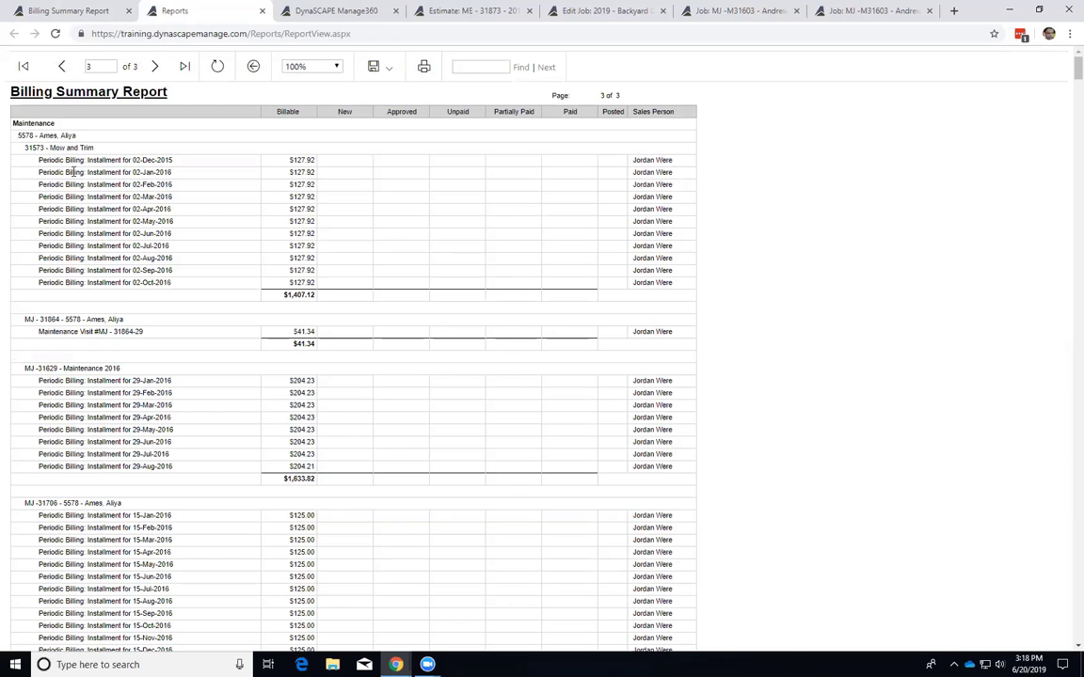
Examine the periodic billing installments listed for the Mow and Trim job in the Maintenance division.
left_click_drag(47, 161, 150, 197)
left_click_drag(104, 233, 152, 271)
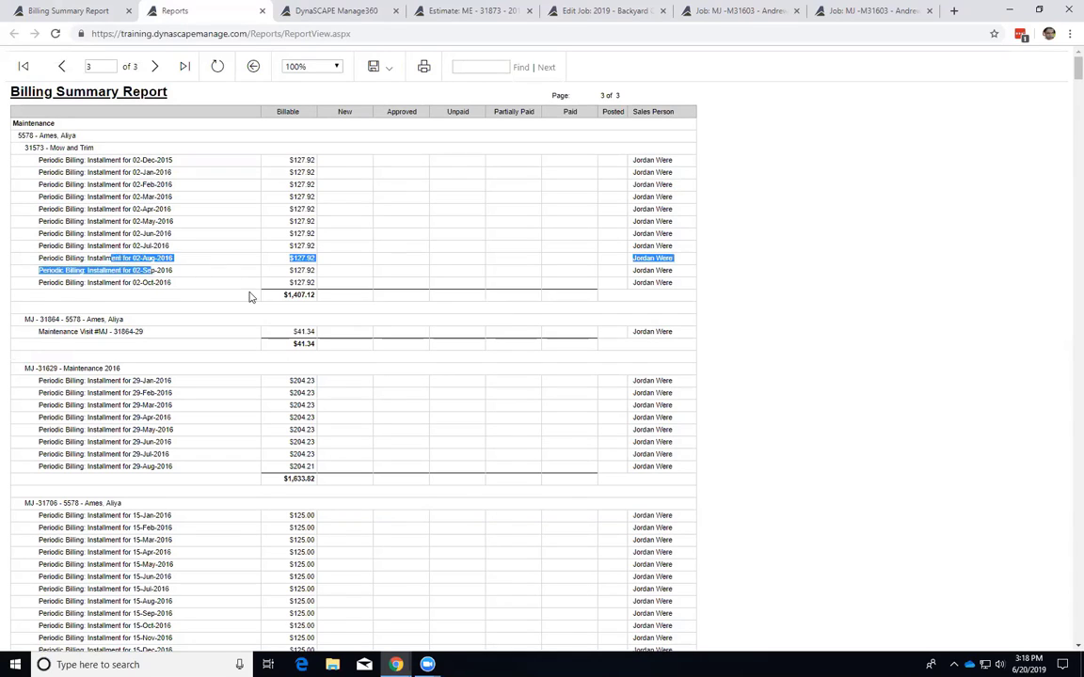
left_click(251, 299)
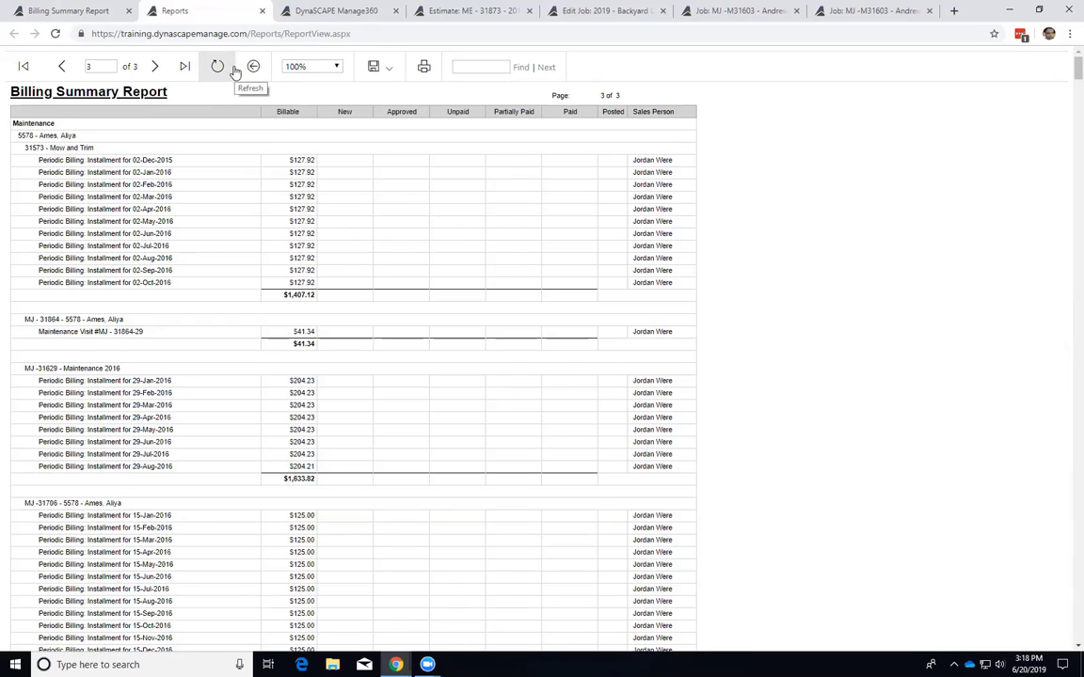
Close the billing report, return to the Reports list and open the Job Profitability Report under Job Management.
left_click(263, 10)
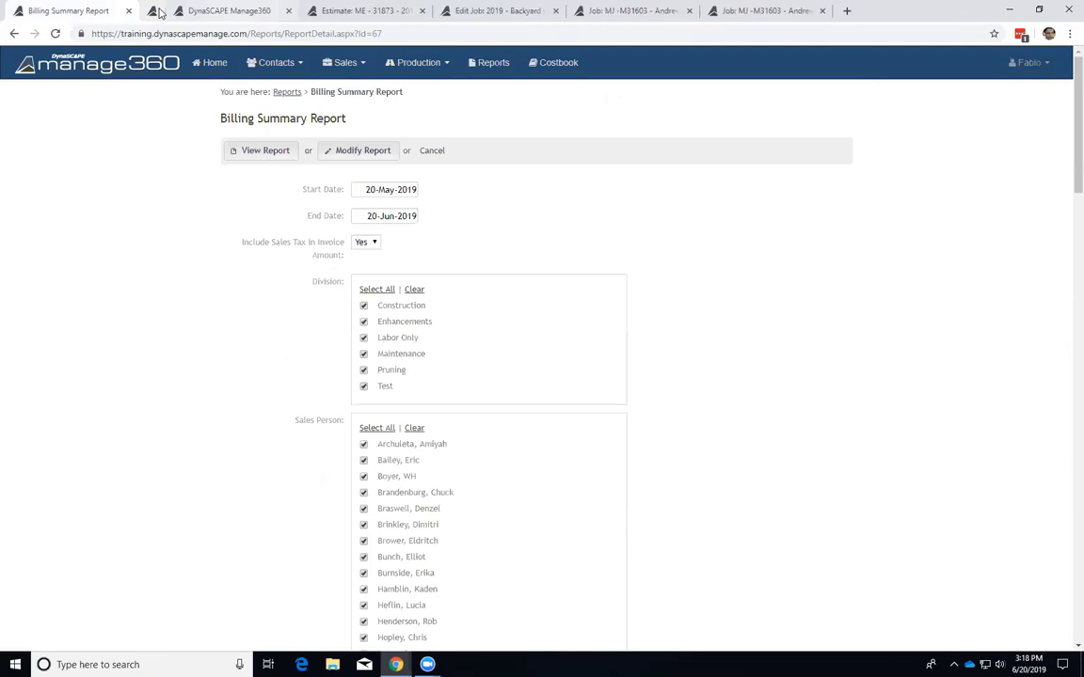
double_click(286, 93)
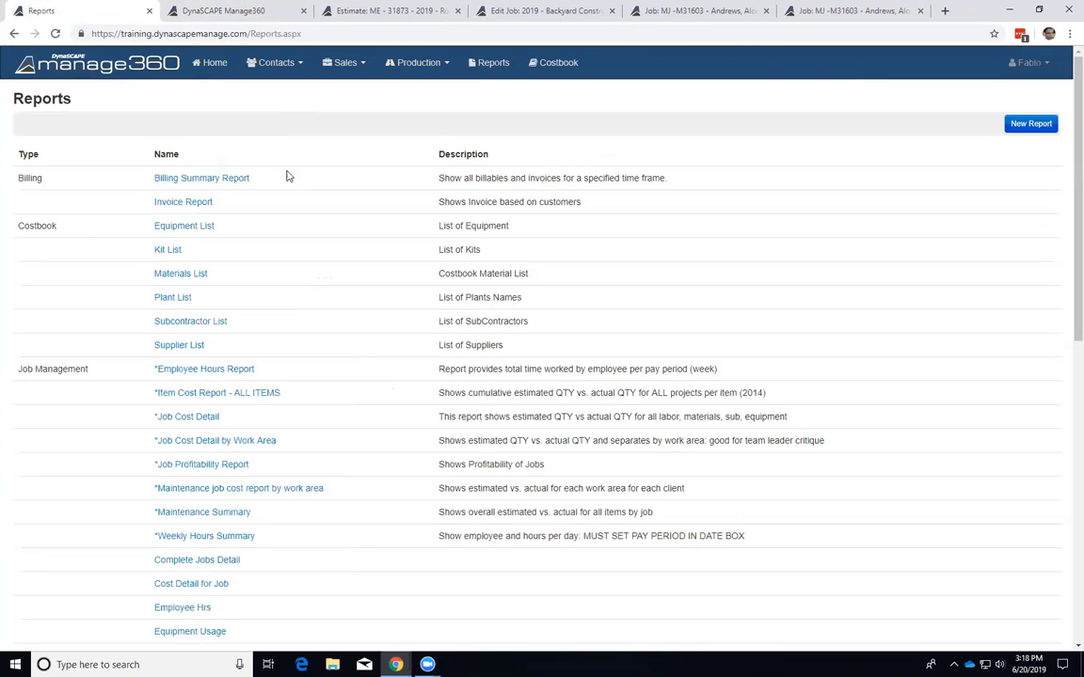
scroll(287, 197, "down", 1)
scroll(287, 211, "down", 2)
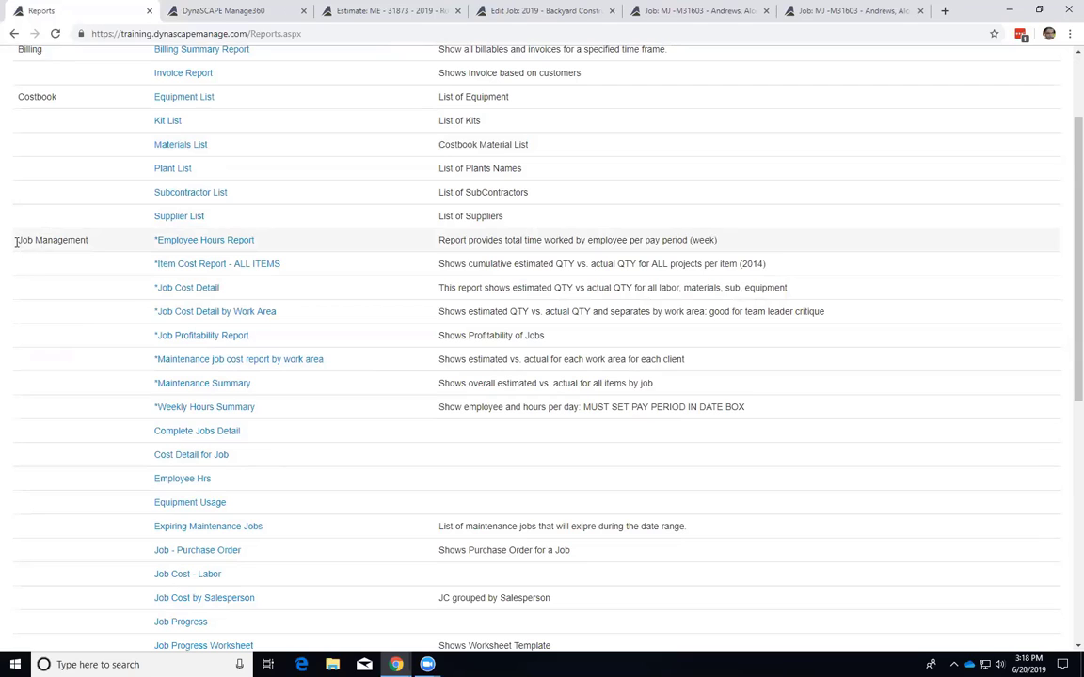
left_click_drag(16, 243, 91, 247)
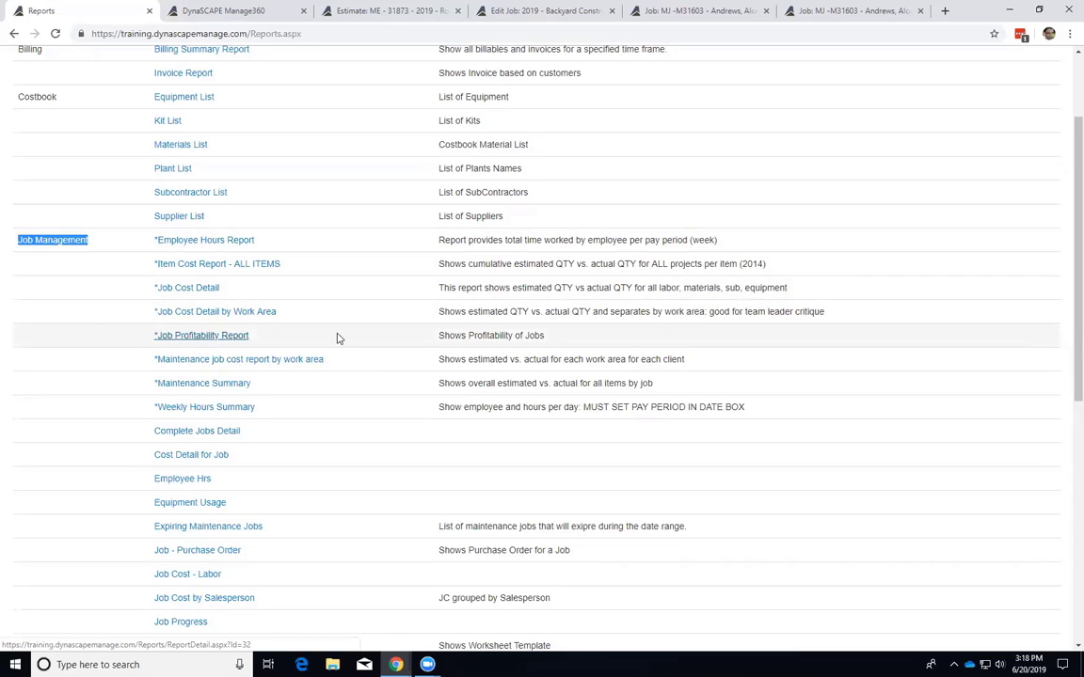
left_click(185, 343)
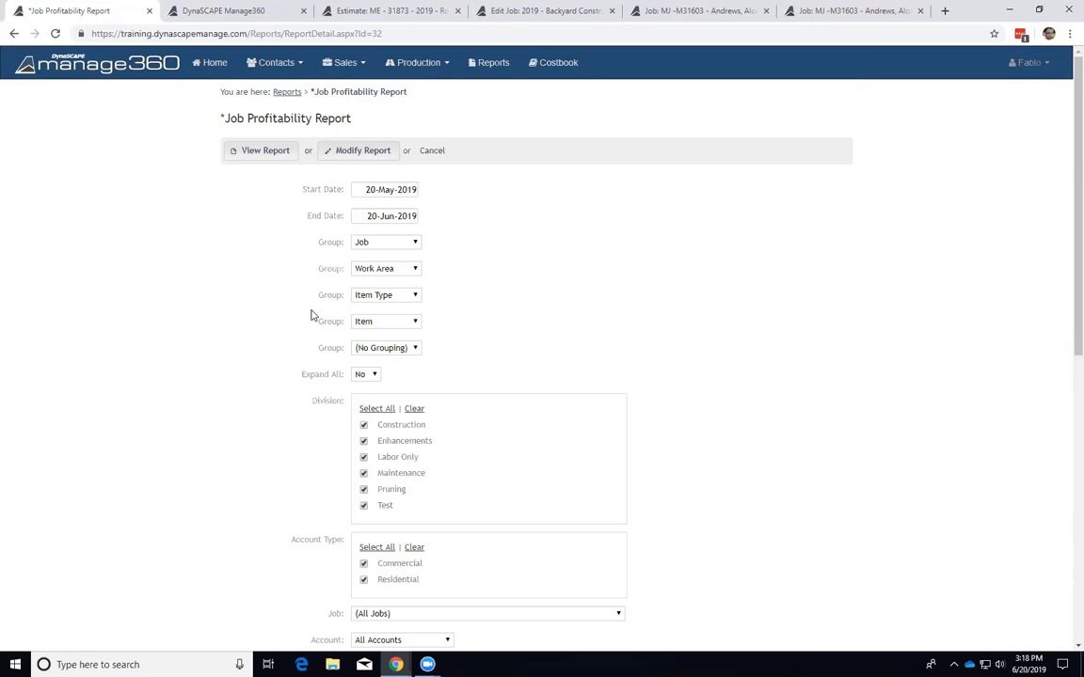
Set the Job Profitability Report's start date to 01-Jan-2019.
left_click(384, 191)
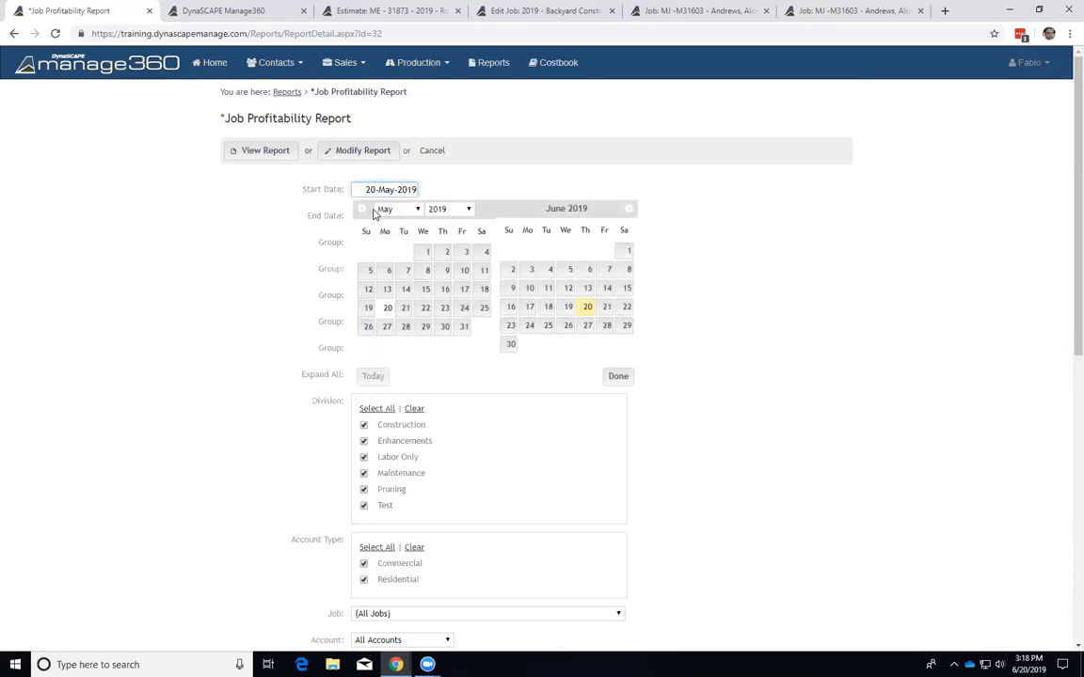
left_click(361, 209)
left_click(361, 209)
left_click(361, 209)
left_click(361, 209)
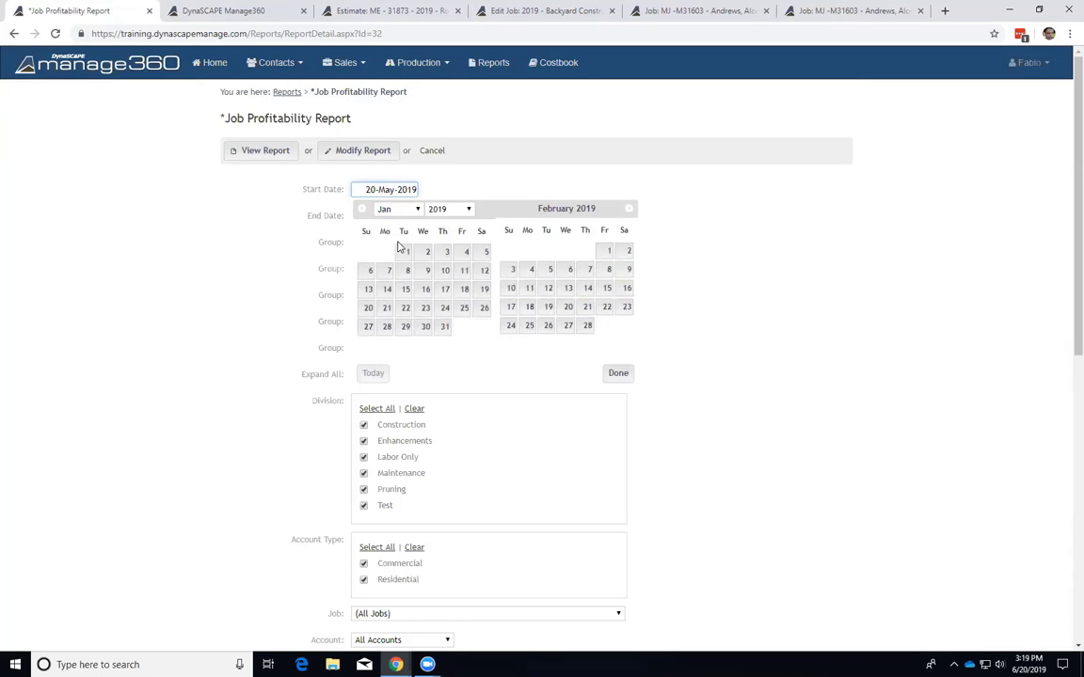
left_click(402, 250)
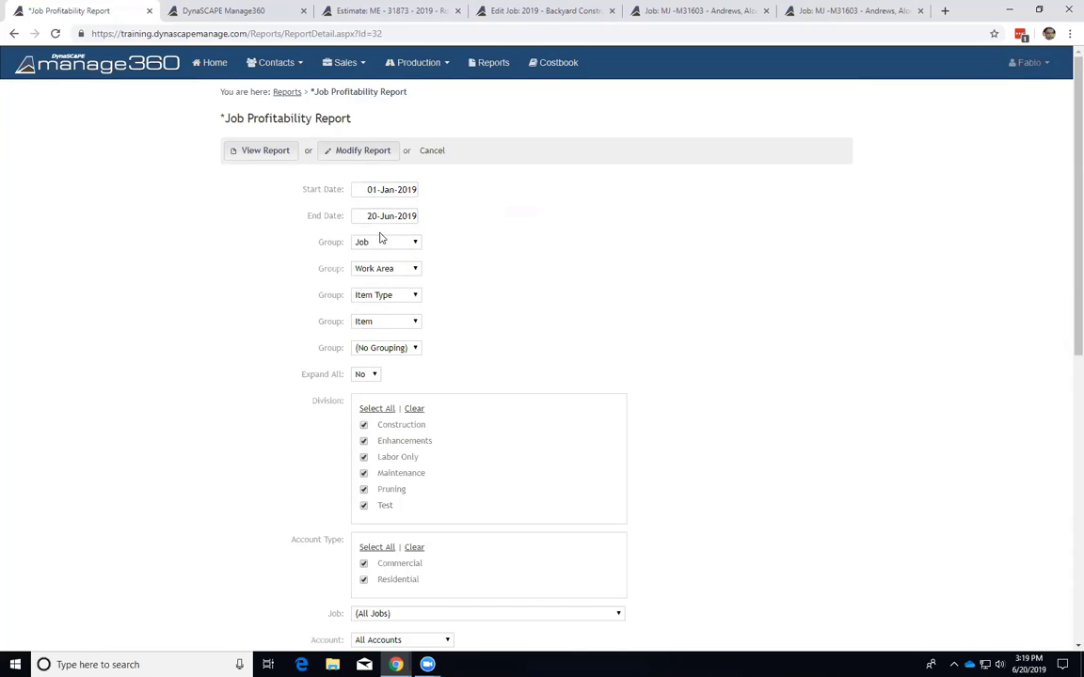
Group the report by Division, Job and Work Area, with the fourth group set to (No Grouping).
left_click(414, 245)
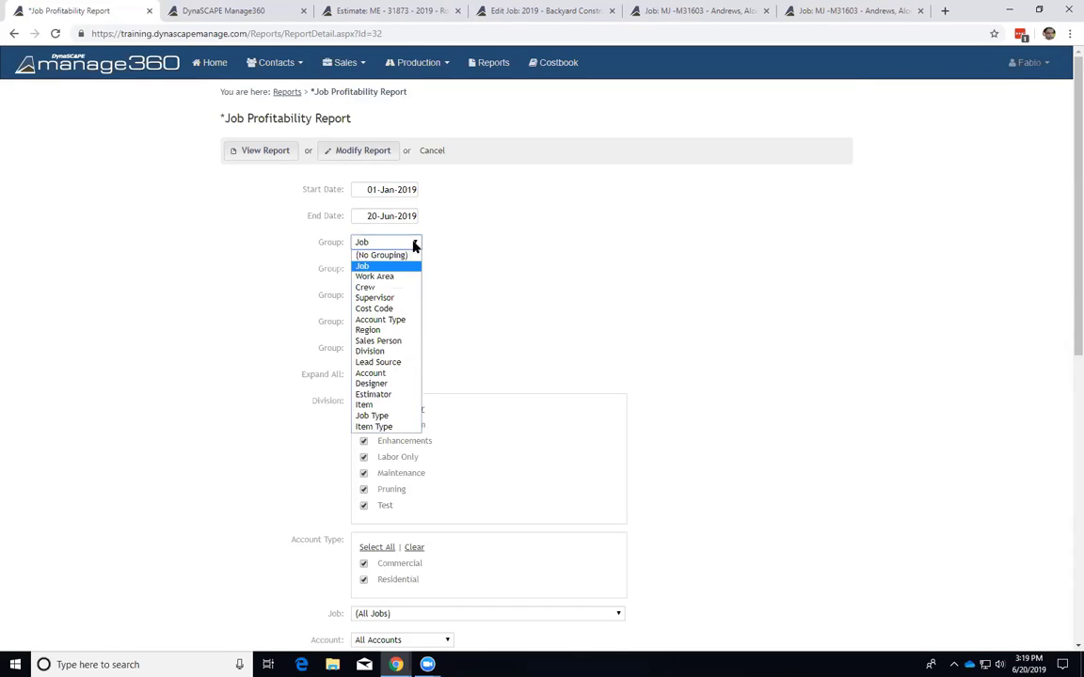
left_click(395, 354)
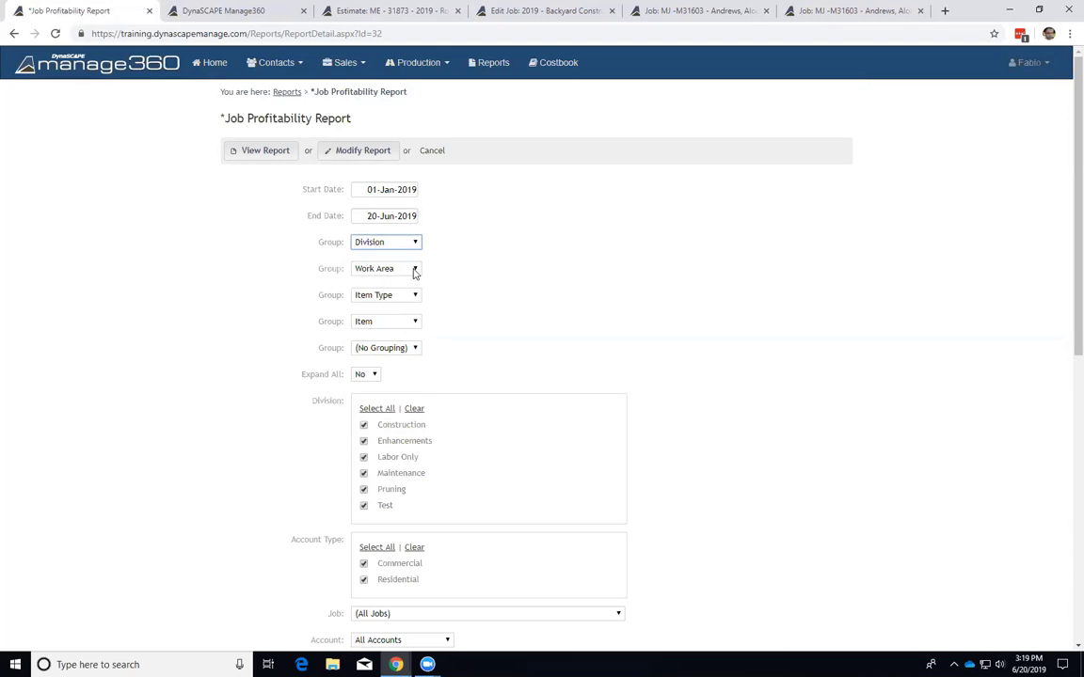
left_click(413, 271)
left_click(399, 293)
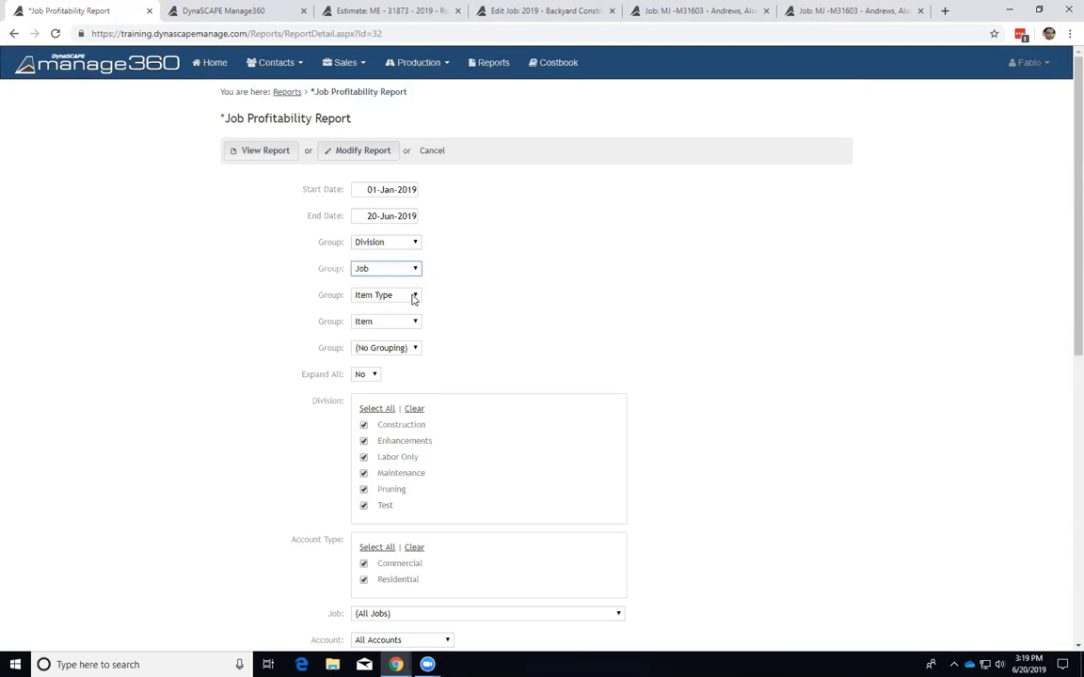
left_click(414, 297)
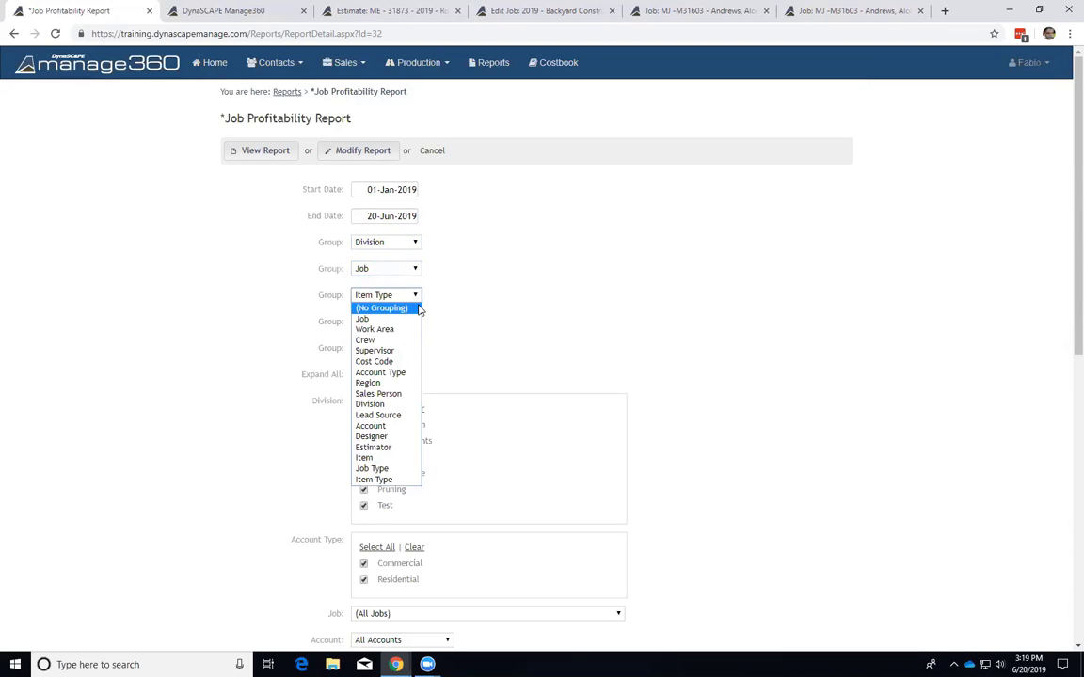
left_click(419, 297)
left_click(419, 297)
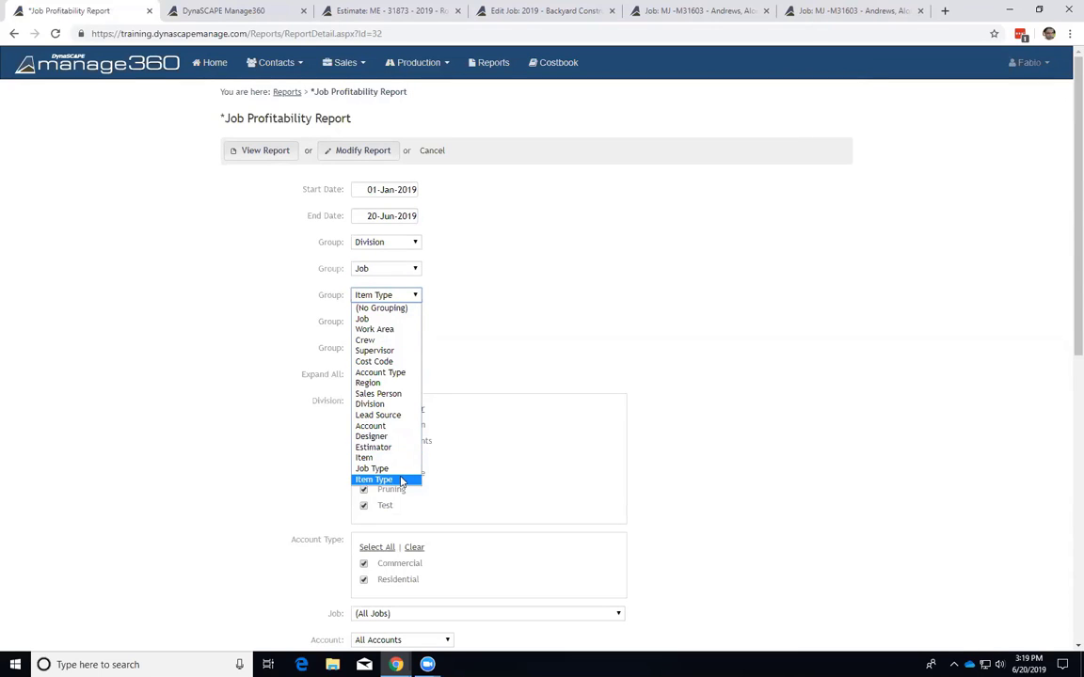
left_click(397, 329)
left_click(402, 321)
left_click(385, 334)
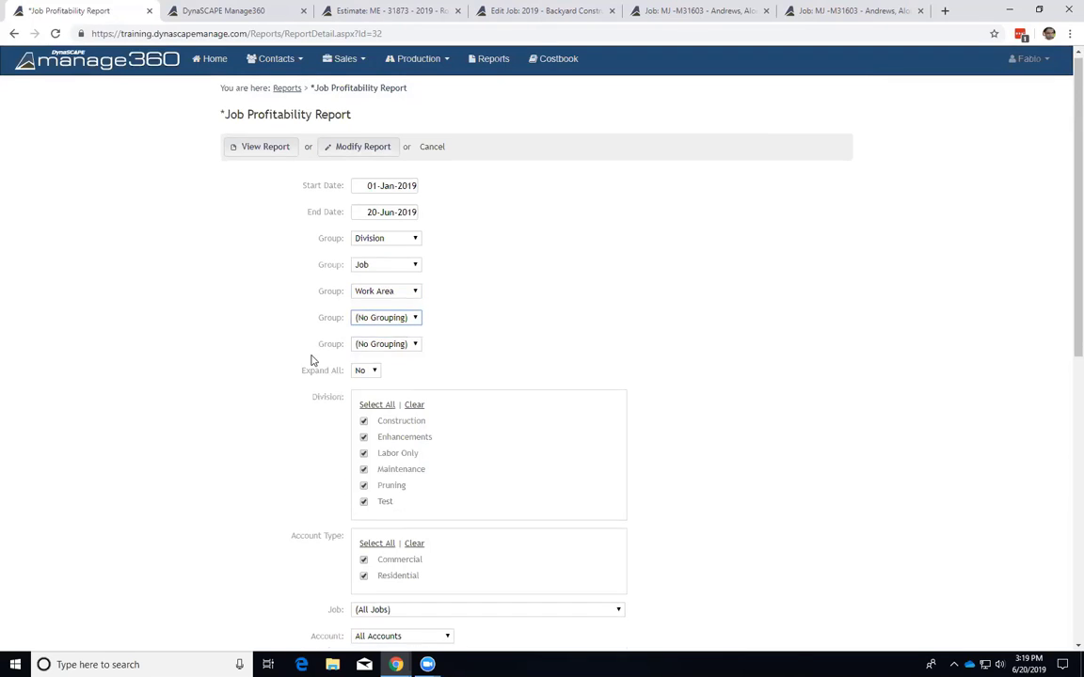
Include Invoiced Revenue in the report's Show options, alongside Revenue.
scroll(338, 353, "down", 1)
scroll(310, 334, "down", 1)
scroll(331, 295, "up", 3)
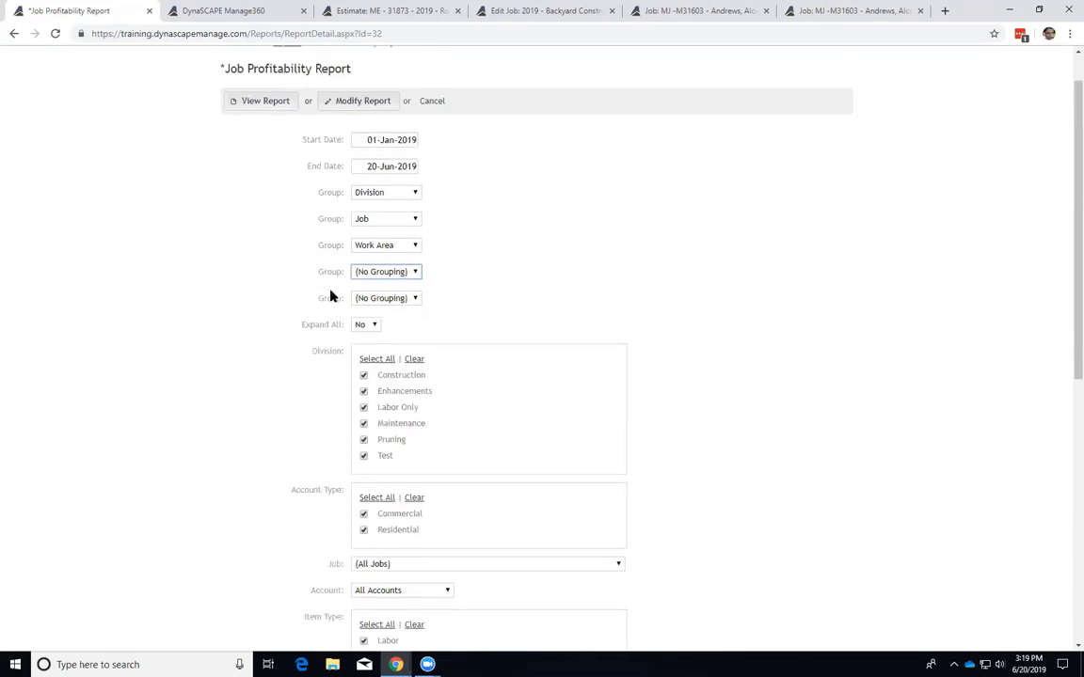
scroll(320, 355, "down", 2)
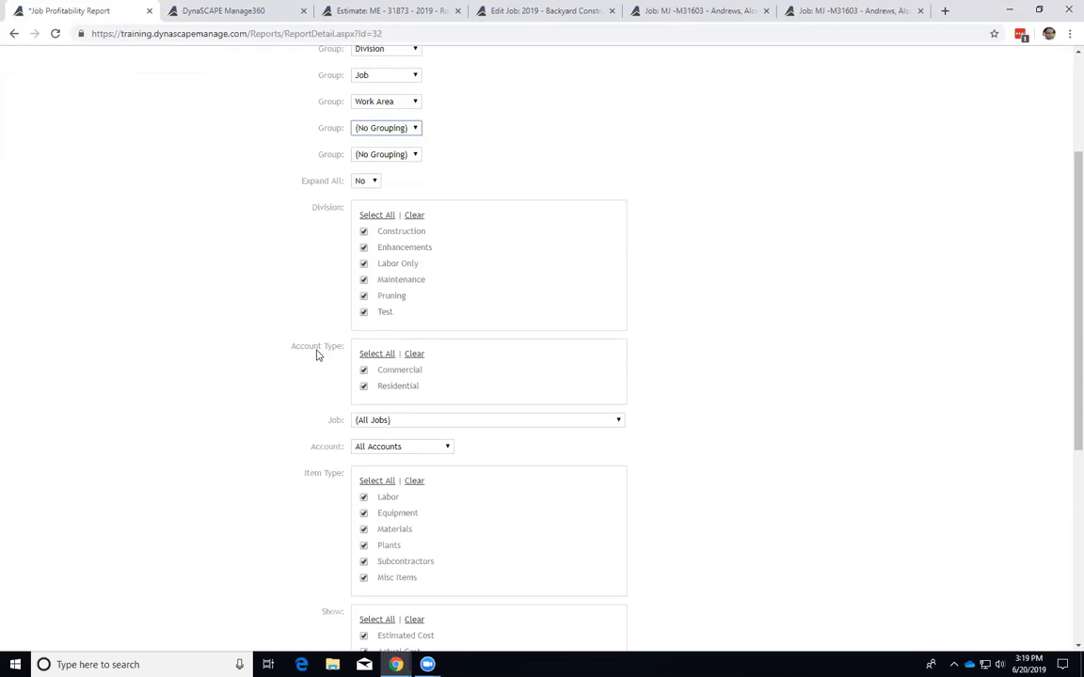
scroll(312, 339, "down", 3)
left_click_drag(322, 290, 344, 296)
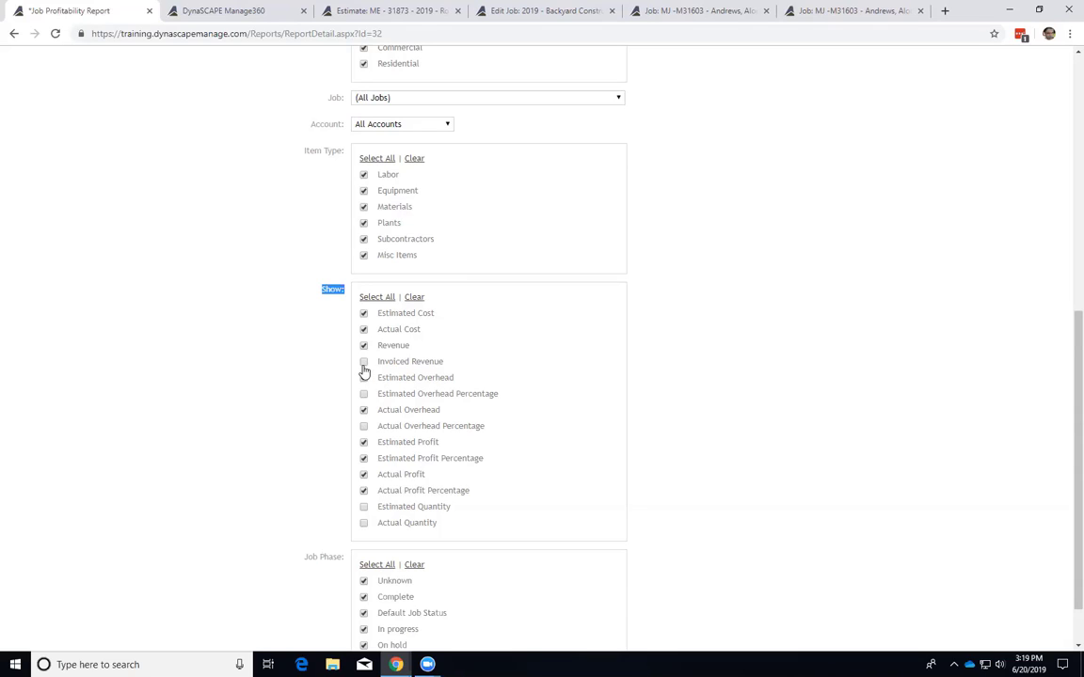
left_click_drag(375, 365, 432, 370)
left_click(394, 373)
left_click_drag(377, 352, 411, 354)
scroll(344, 415, "down", 1)
scroll(348, 414, "up", 3)
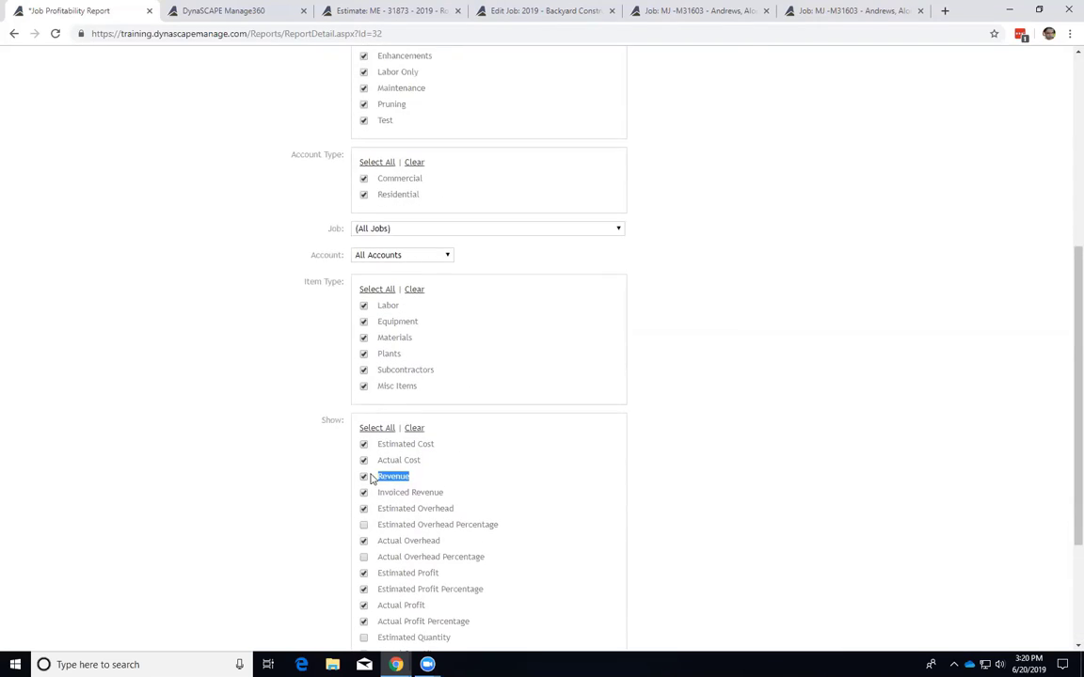
Check the Show options and remaining filters, and generate the Job Profitability Report.
scroll(371, 479, "down", 3)
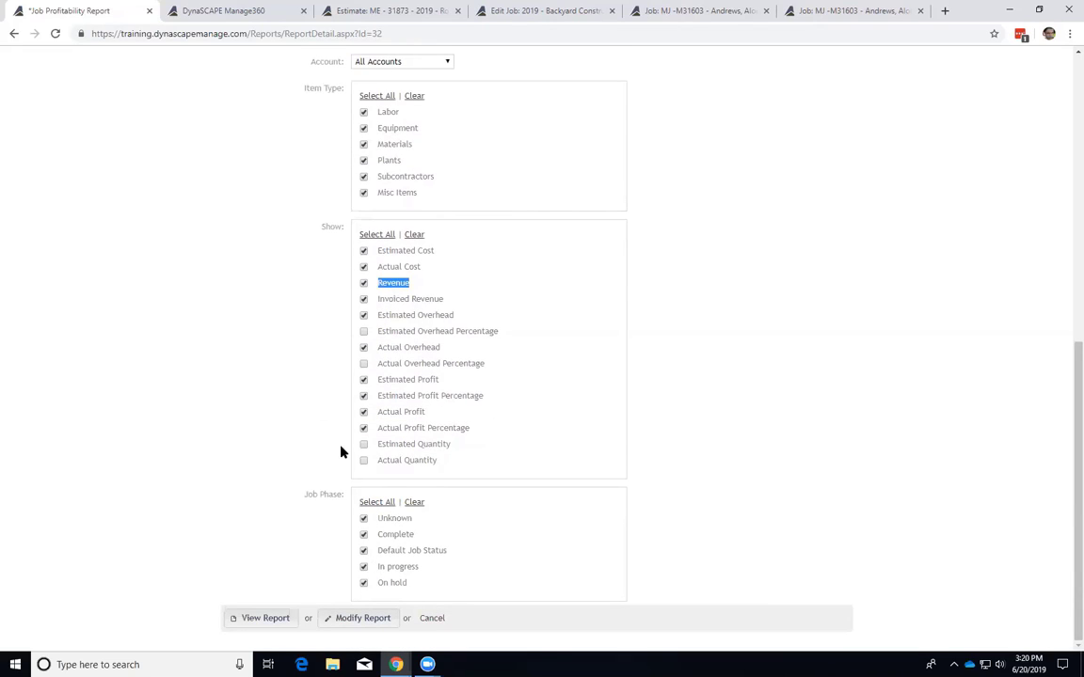
scroll(341, 449, "up", 1)
left_click_drag(322, 291, 346, 295)
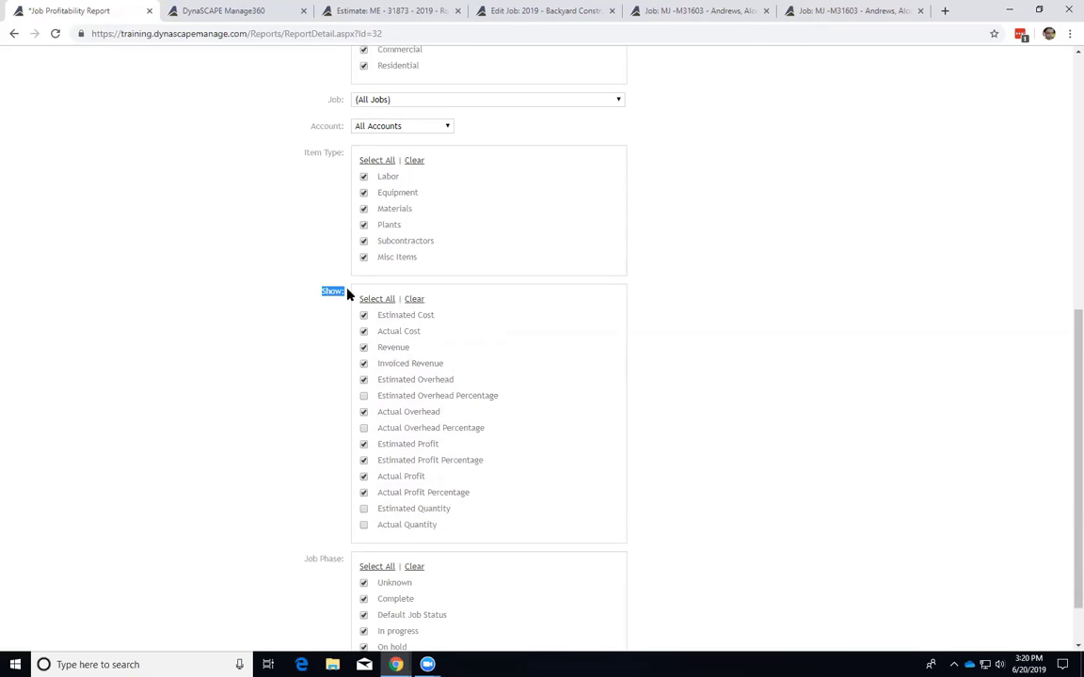
left_click_drag(375, 365, 449, 368)
scroll(334, 388, "up", 7)
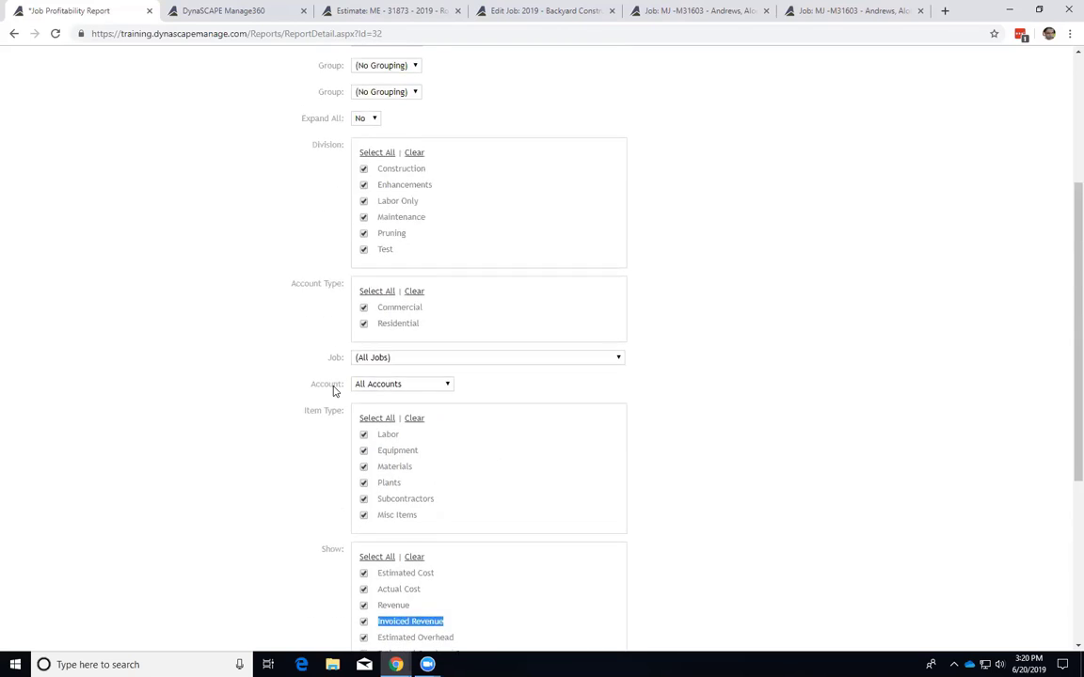
scroll(360, 259, "down", 2)
scroll(356, 334, "down", 6)
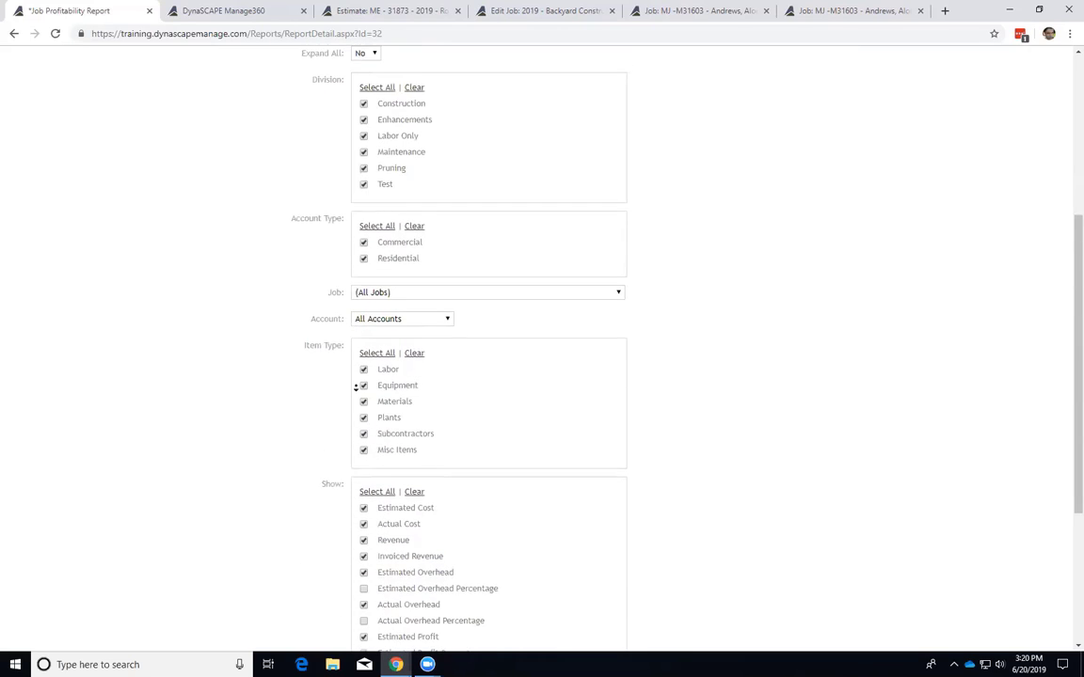
left_click(262, 618)
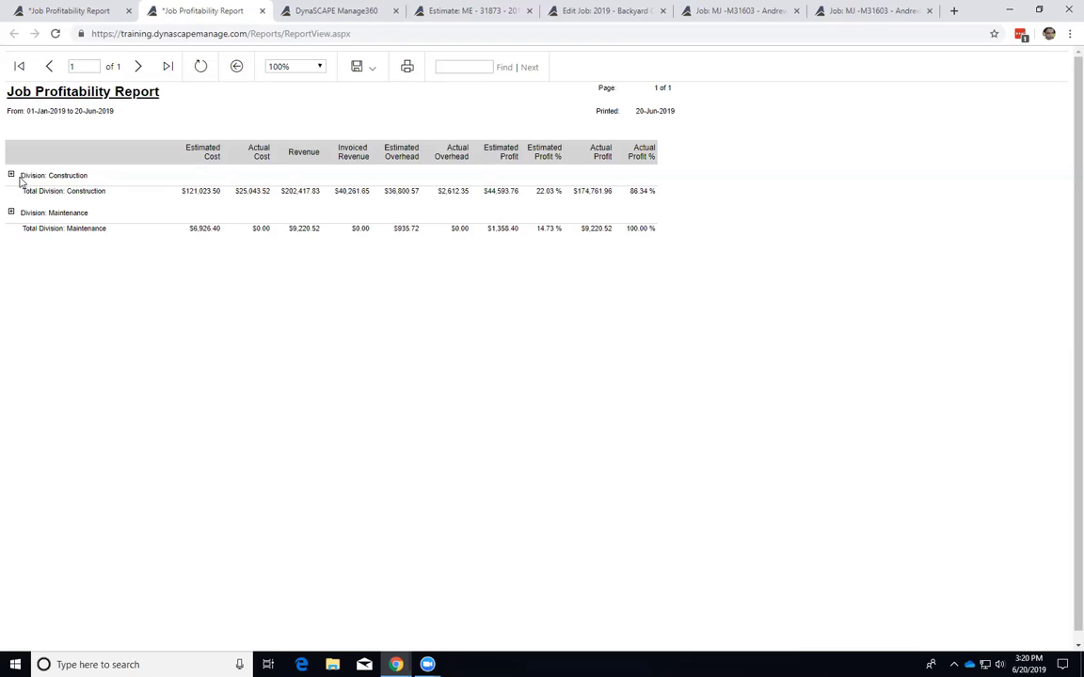
Examine the Construction division's total revenue for the report's date range, and expand the division into its jobs.
left_click_drag(49, 175, 86, 176)
left_click_drag(286, 193, 321, 195)
left_click_drag(36, 111, 102, 111)
left_click(103, 111)
left_click_drag(290, 192, 317, 199)
left_click(313, 192)
left_click(11, 175)
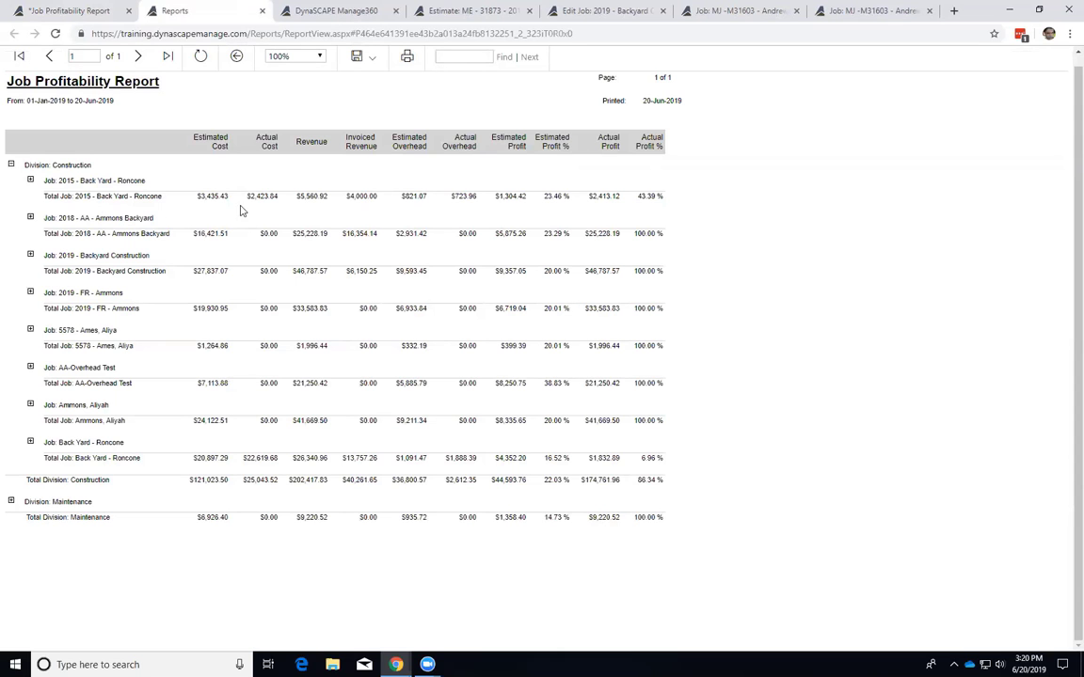
Compare Revenue with Invoiced Revenue for the first five Construction jobs.
double_click(361, 197)
double_click(312, 197)
left_click_drag(354, 198, 365, 198)
left_click_drag(299, 234, 375, 235)
left_click(302, 276)
left_click_drag(298, 272, 375, 273)
left_click_drag(294, 308, 305, 309)
left_click_drag(358, 346, 374, 346)
left_click_drag(297, 346, 315, 349)
Examine the 2015 Back Yard job's revenue figures again, together with the Revenue and Invoiced Revenue column headings.
left_click_drag(296, 196, 376, 197)
left_click(359, 206)
left_click_drag(295, 196, 329, 197)
left_click_drag(346, 195, 372, 198)
left_click(328, 204)
double_click(311, 142)
left_click(330, 141)
left_click_drag(299, 141, 377, 149)
left_click(320, 142)
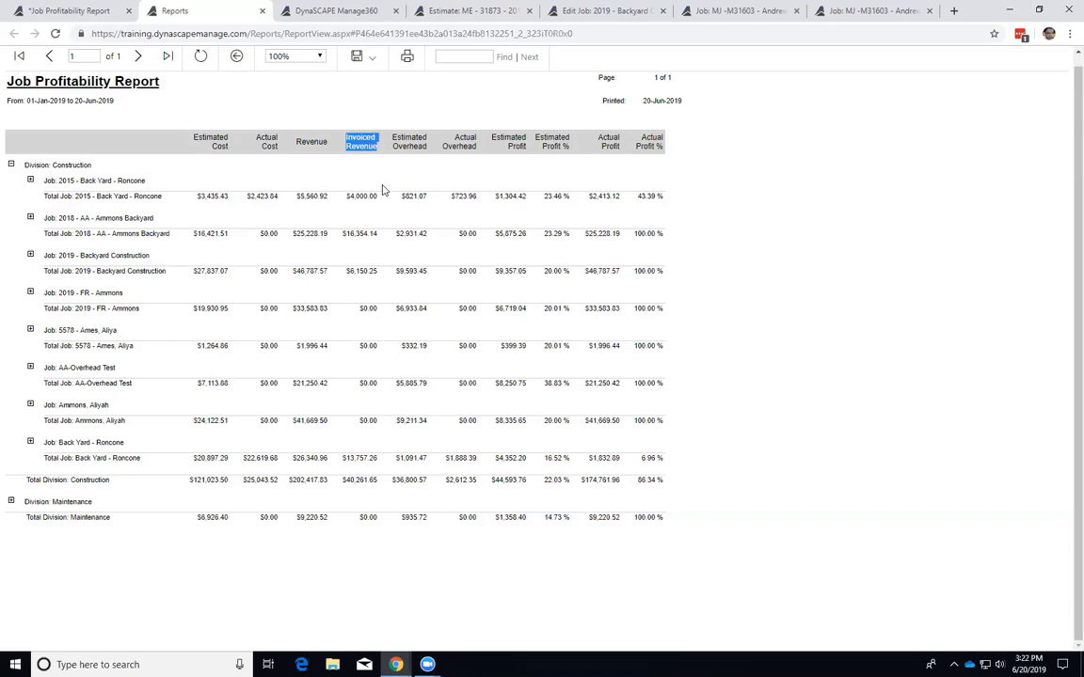